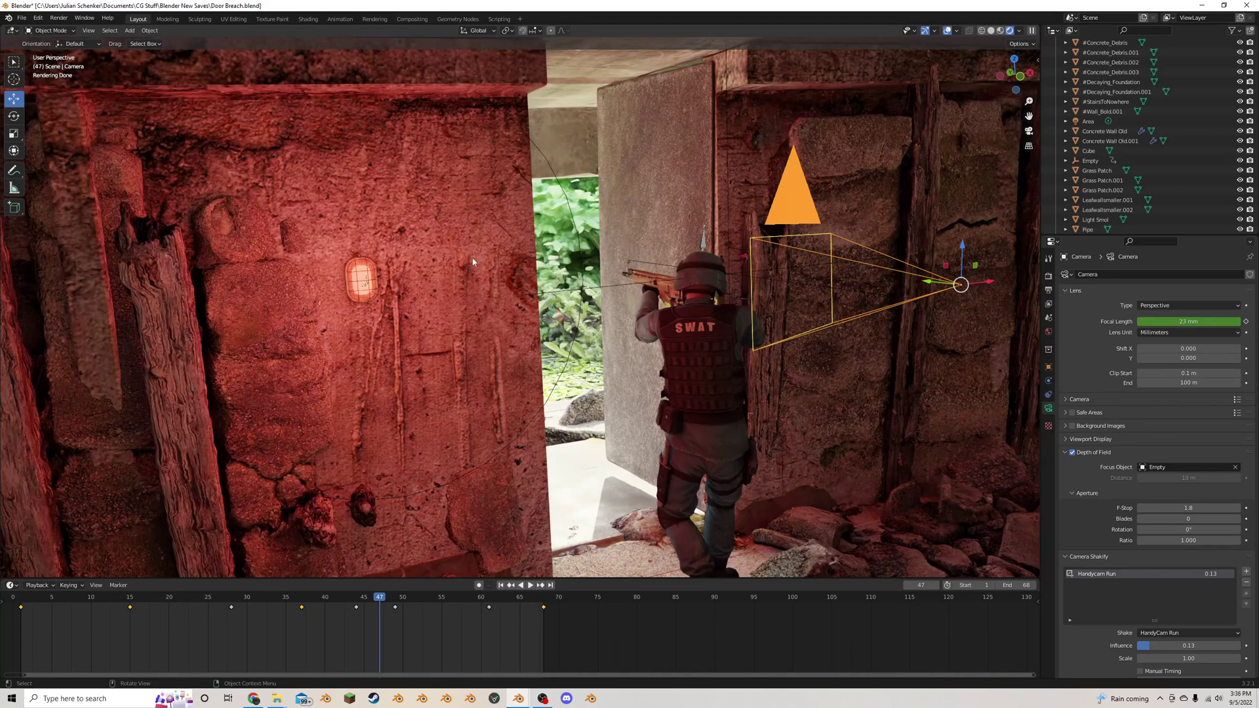
# Play the door breach animation from the first frame to review the soldier and camera movement
pyautogui.hotkey('shift', 'Left')
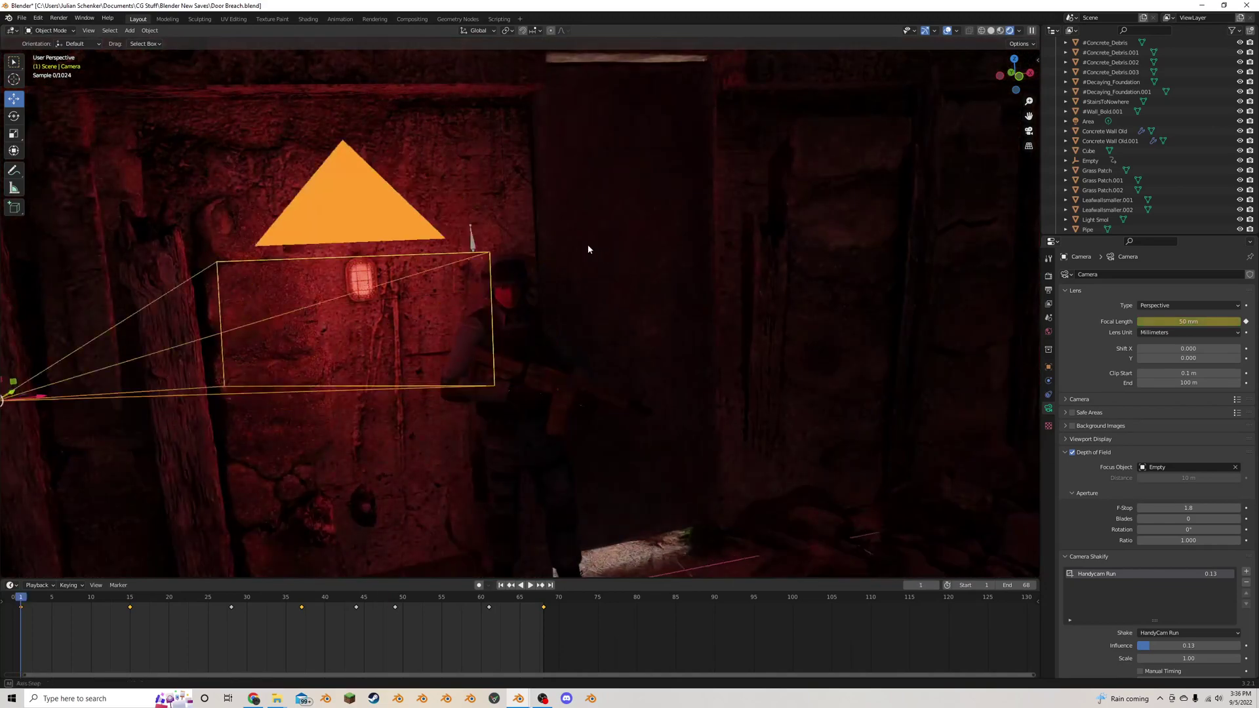
pyautogui.moveTo(588, 247); pyautogui.dragTo(576, 244, button='middle')
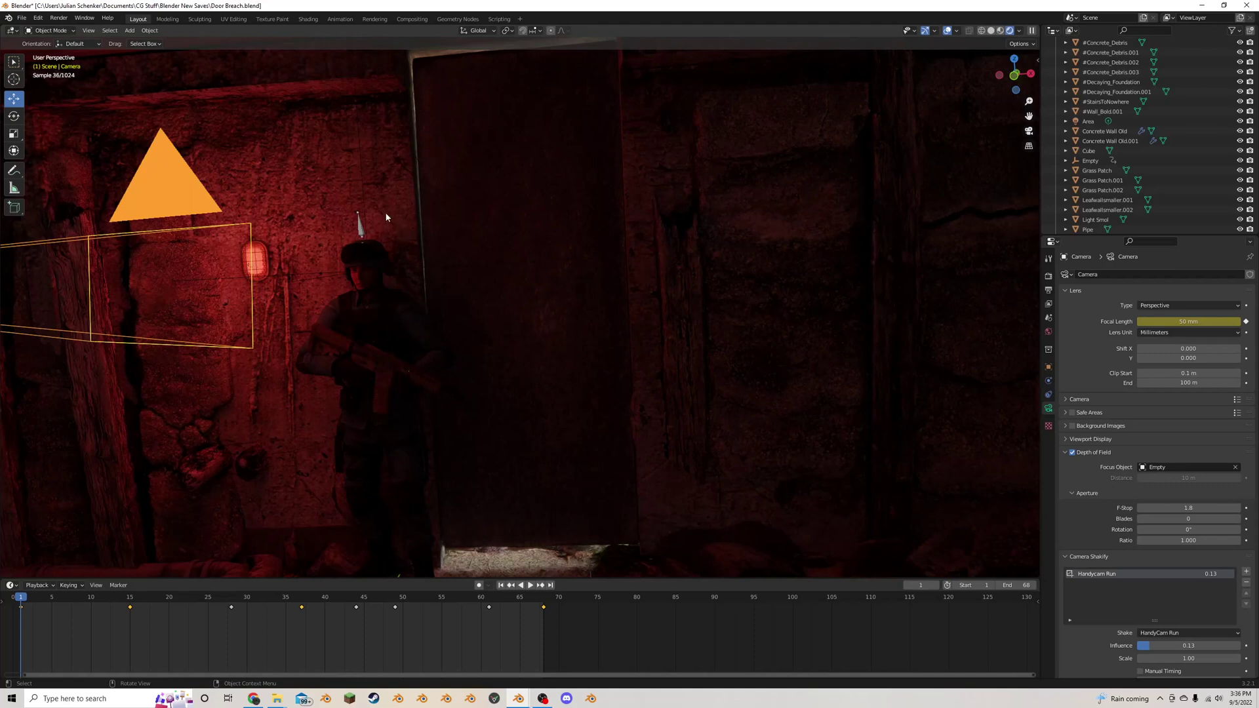
pyautogui.press('space')
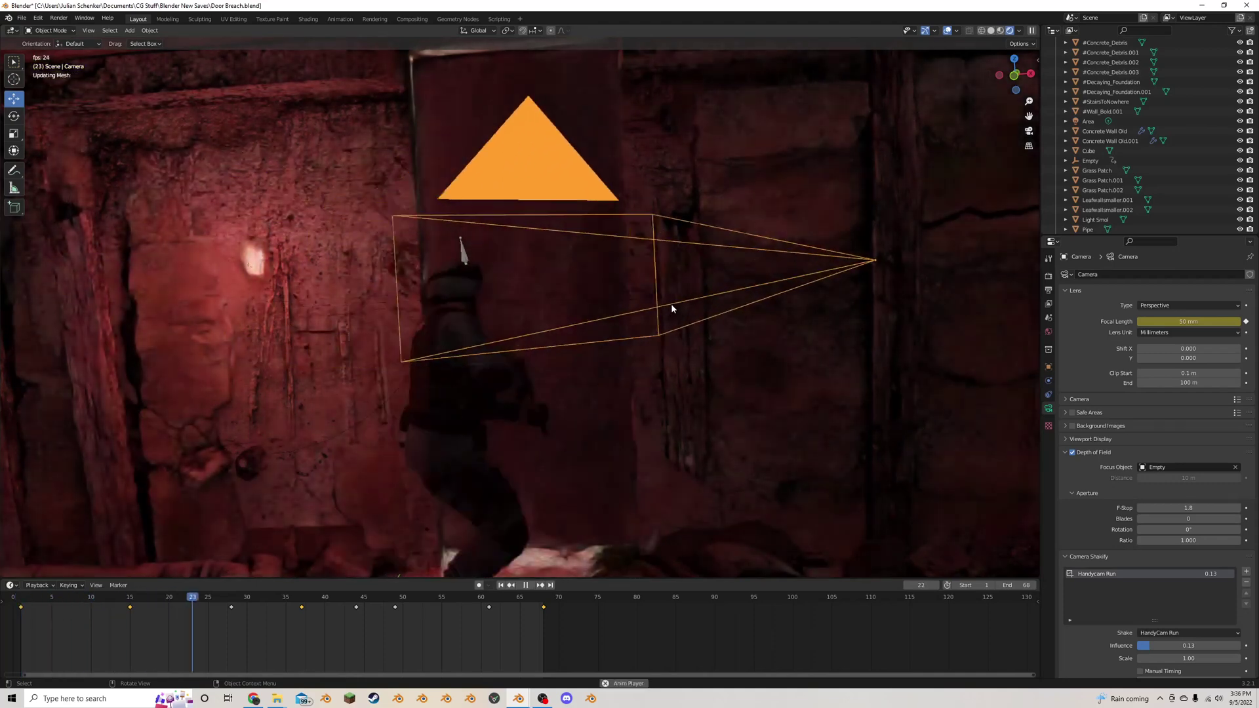
pyautogui.press('space')
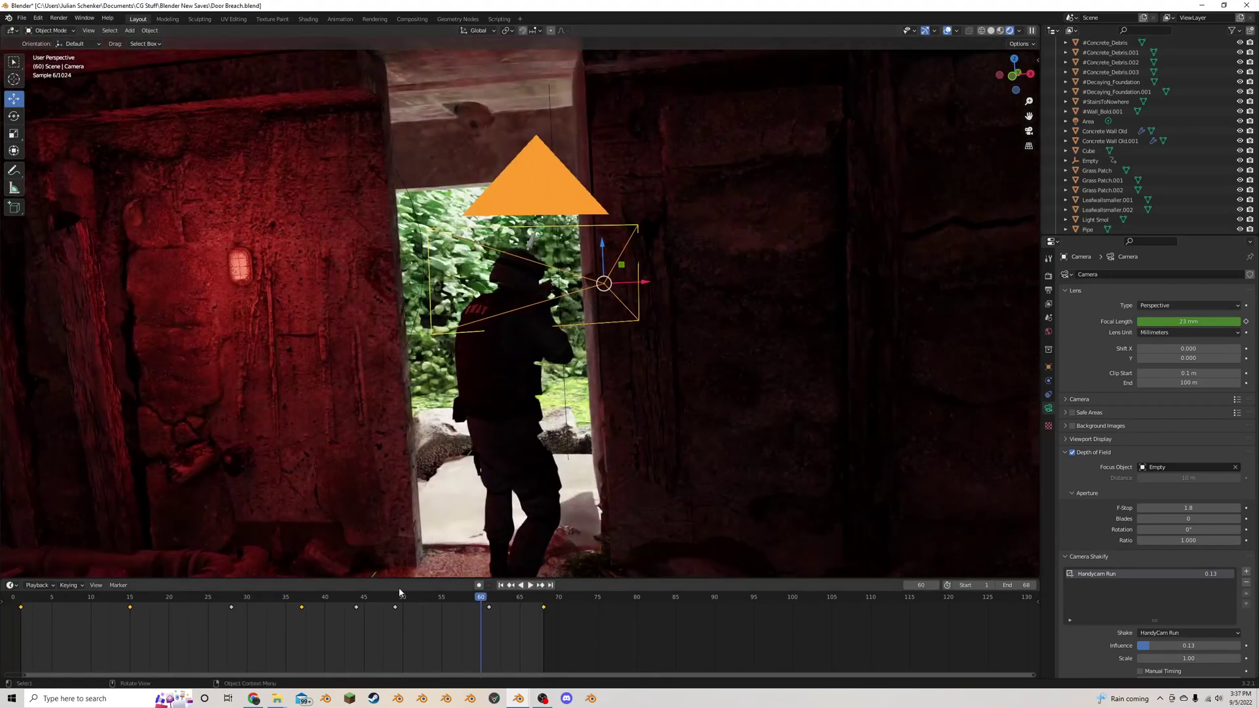
# Render frame 52 from the camera view and switch to the Compositing workspace
pyautogui.click(386, 598)
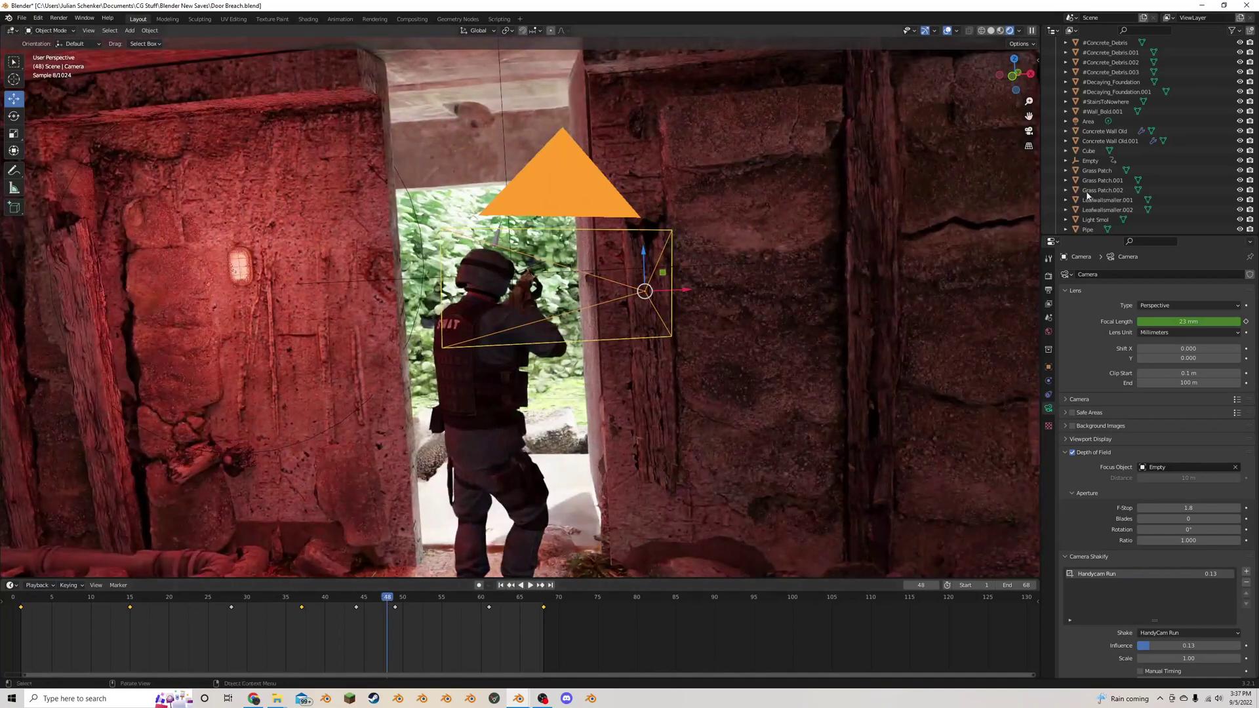
pyautogui.click(1028, 130)
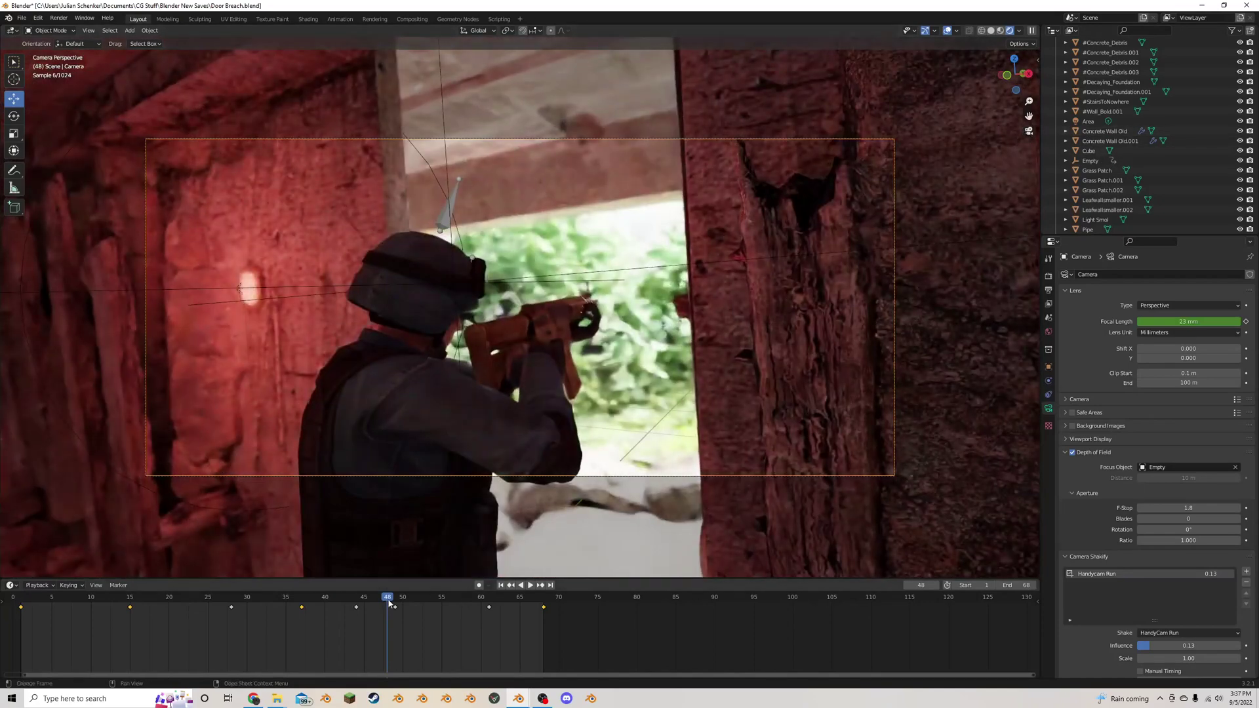
pyautogui.press('space')
pyautogui.moveTo(389, 604); pyautogui.dragTo(419, 602)
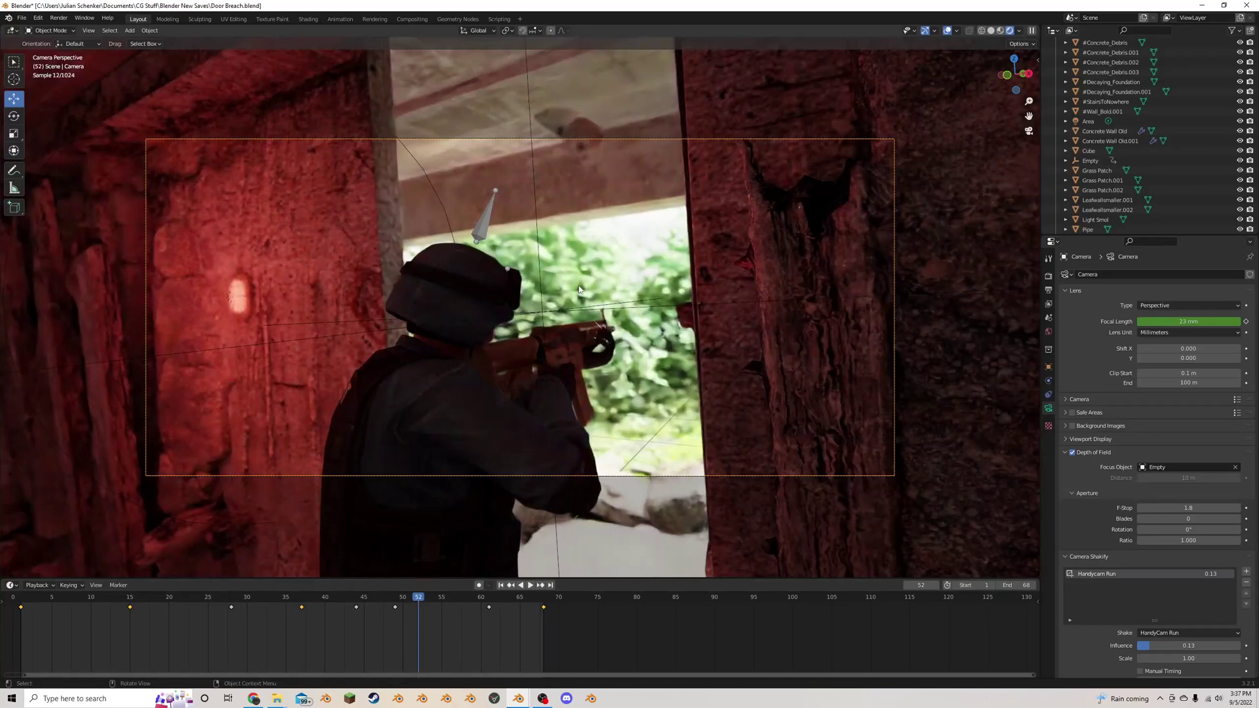
pyautogui.press('F12')
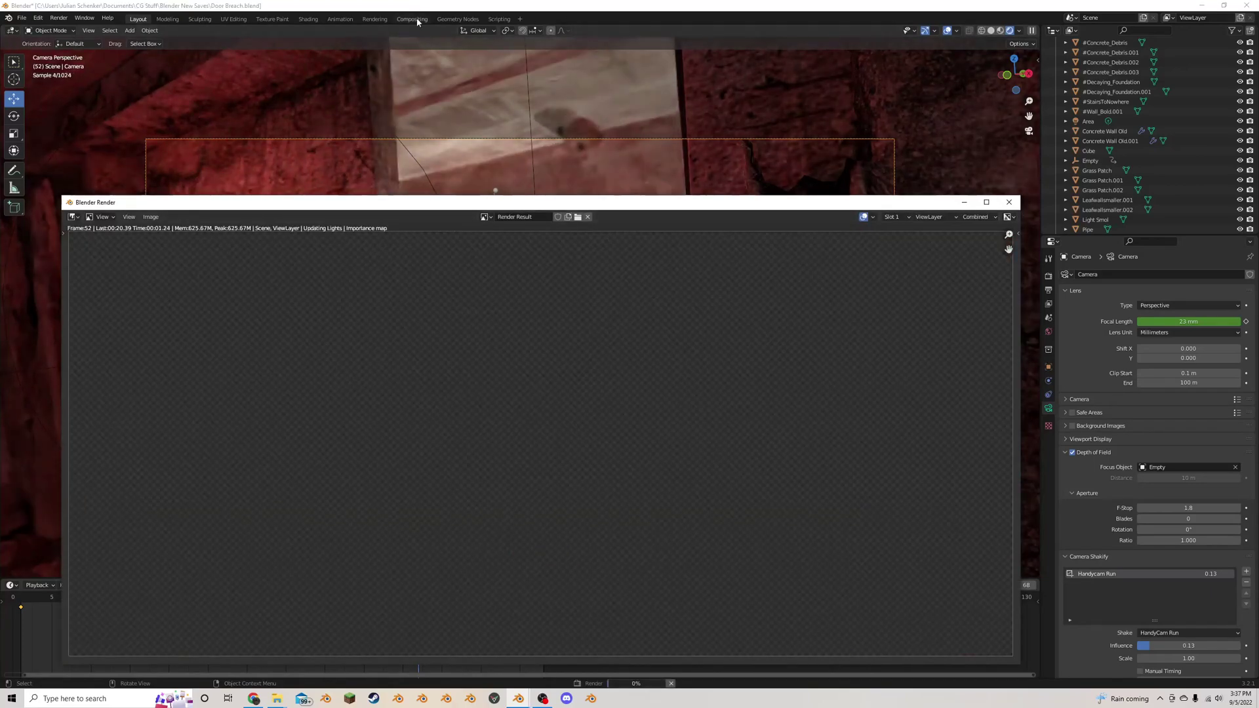
pyautogui.click(412, 19)
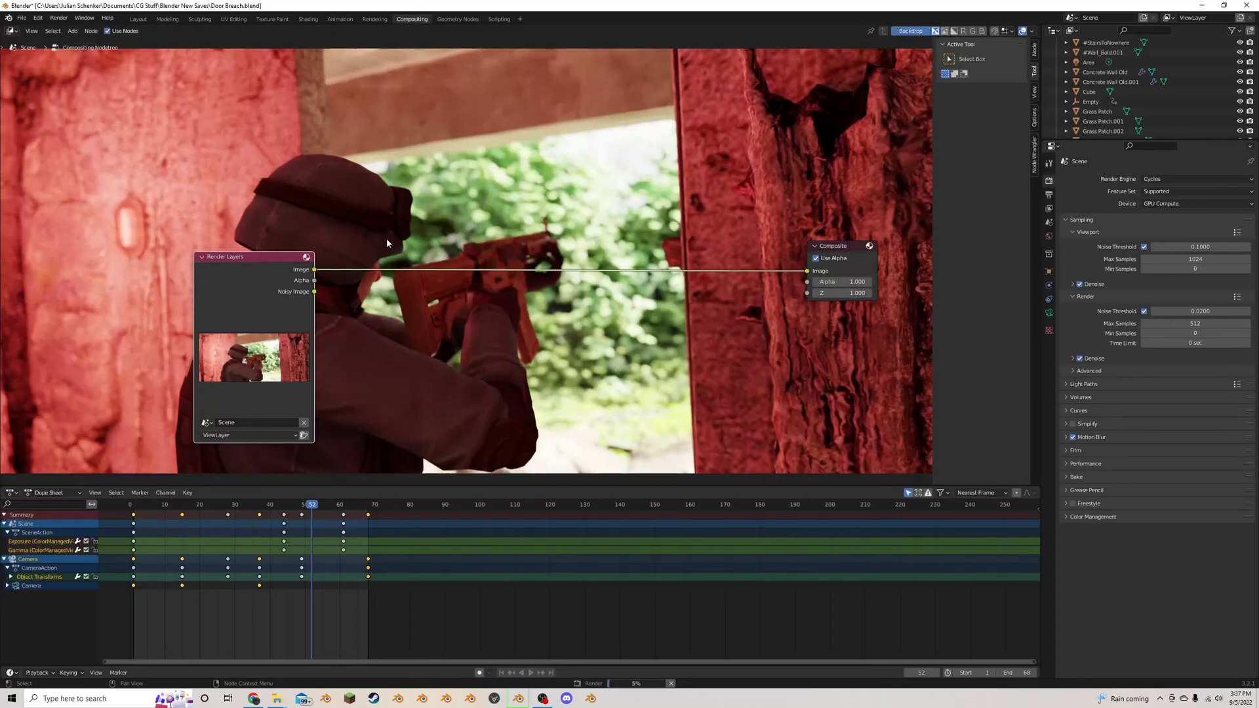
# Cut the link between Render Layers and Composite, and reconnect the Image output to the Composite's Image input
pyautogui.keyDown('ctrl'); pyautogui.keyDown('shift'); pyautogui.click(277, 292); pyautogui.keyUp('shift'); pyautogui.keyUp('ctrl')
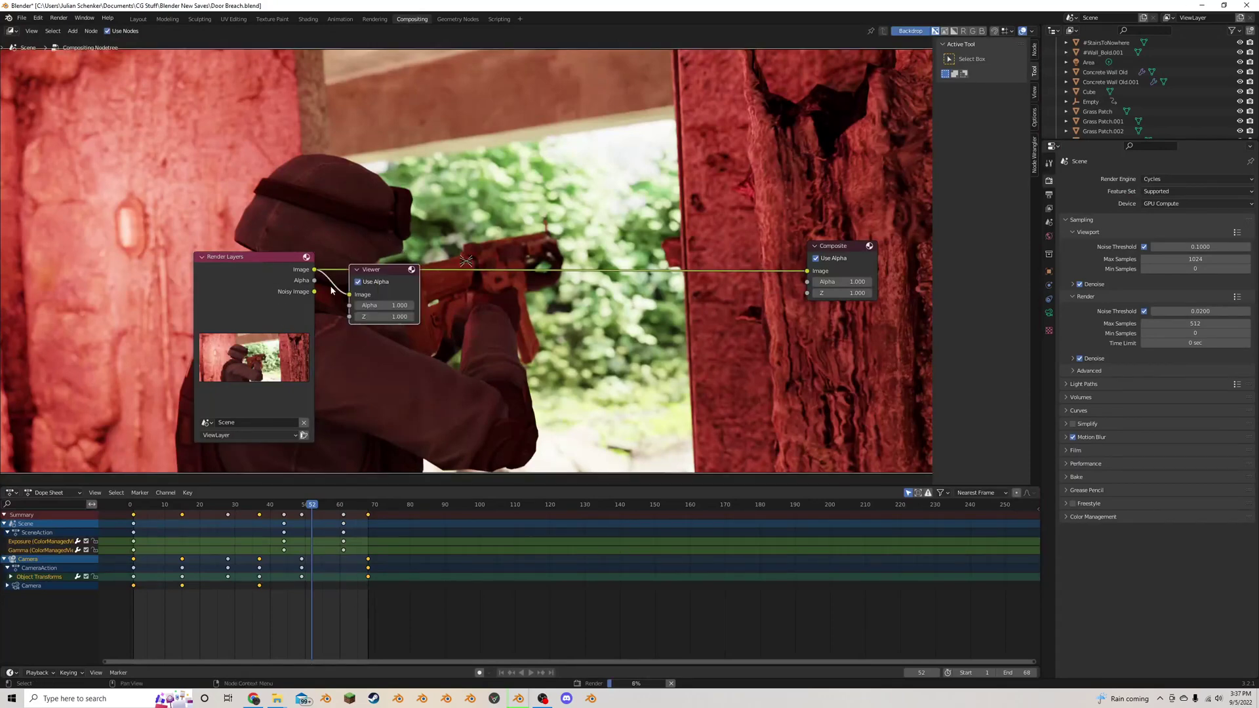
pyautogui.hotkey('ctrl', 'z')
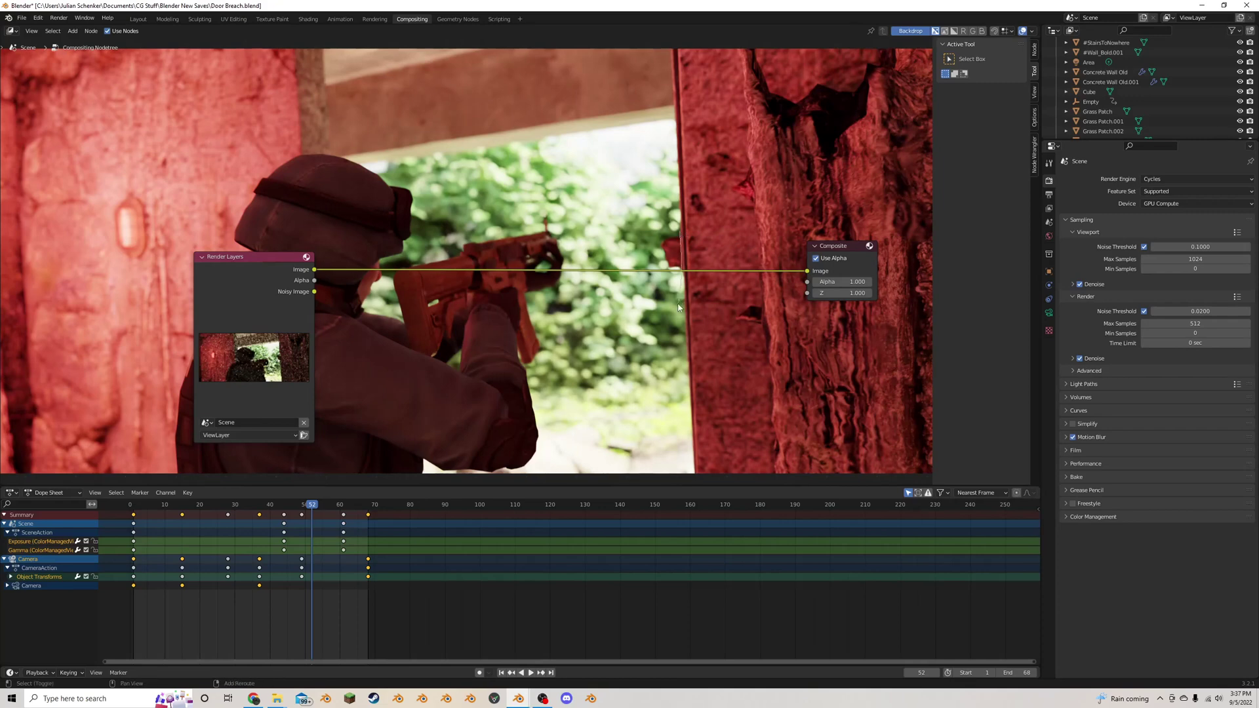
pyautogui.keyDown('ctrl'); pyautogui.moveTo(678, 253); pyautogui.dragTo(675, 285, button='right'); pyautogui.keyUp('ctrl')
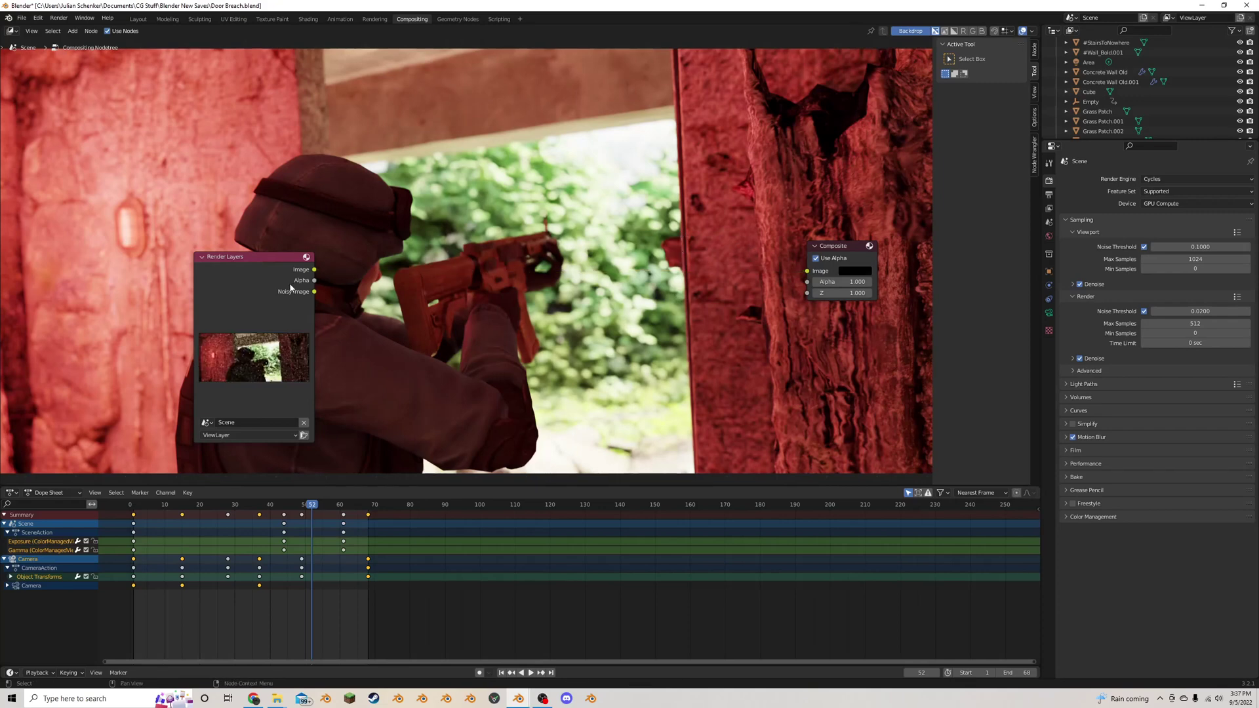
pyautogui.moveTo(314, 270); pyautogui.dragTo(808, 271)
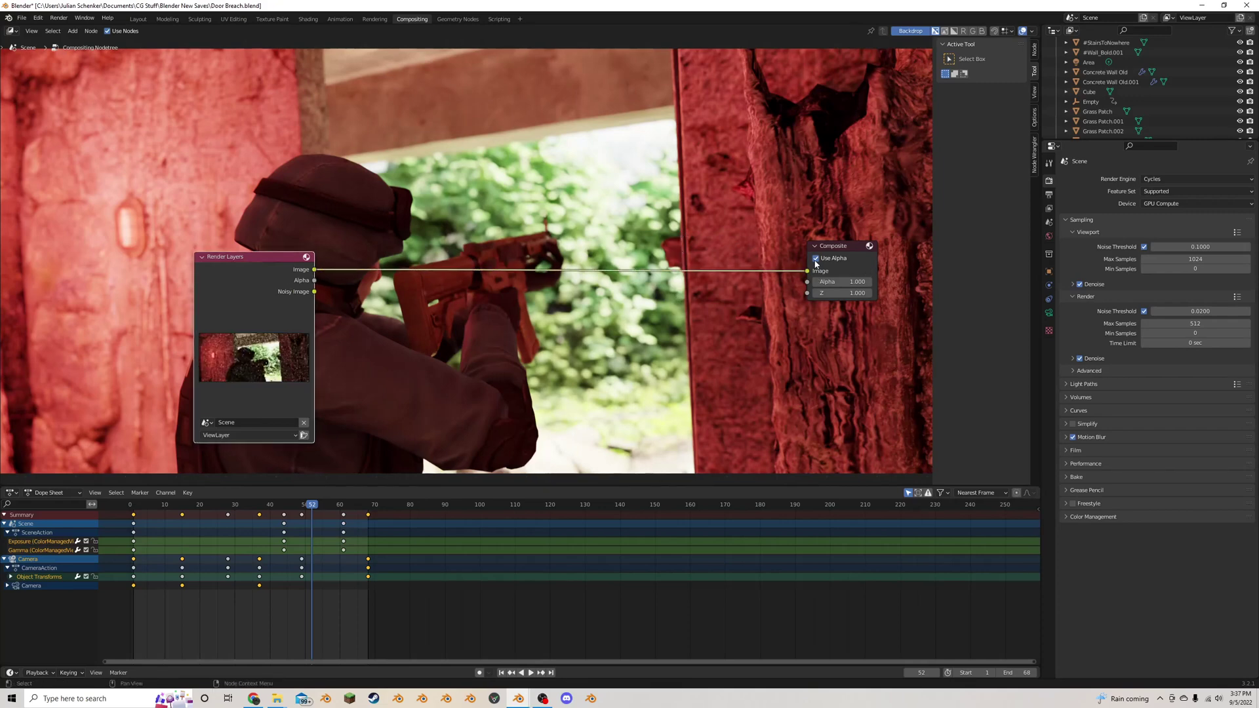
pyautogui.scroll(-1, 816, 264)
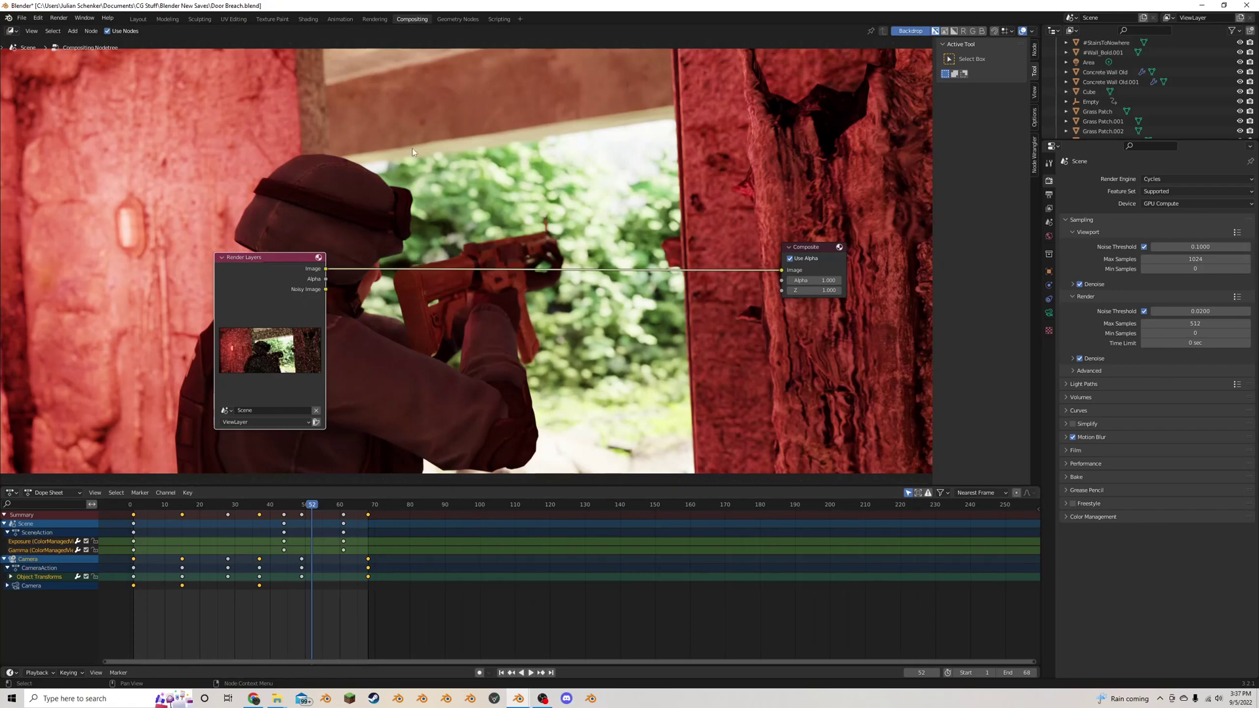
pyautogui.moveTo(431, 225); pyautogui.dragTo(349, 215, button='middle')
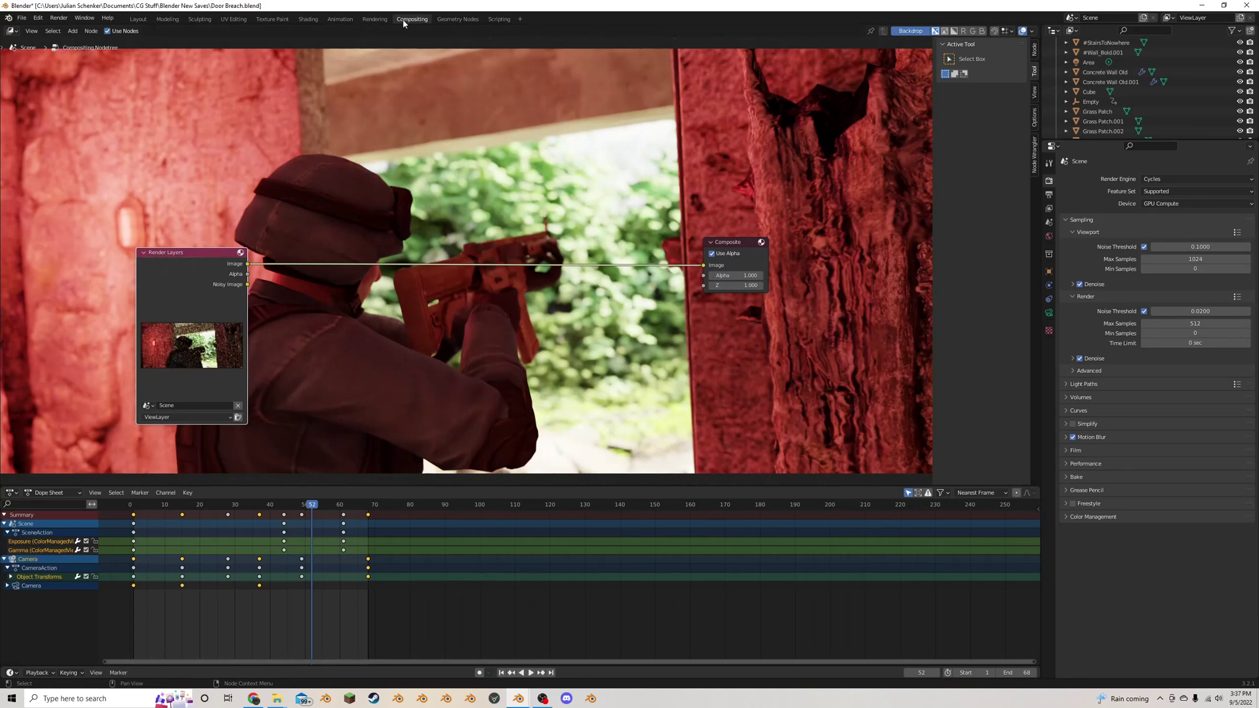
pyautogui.moveTo(420, 60)
pyautogui.mouseDown(button='middle')
pyautogui.moveTo(423, 99)
pyautogui.moveTo(428, 69)
pyautogui.mouseUp(button='middle')
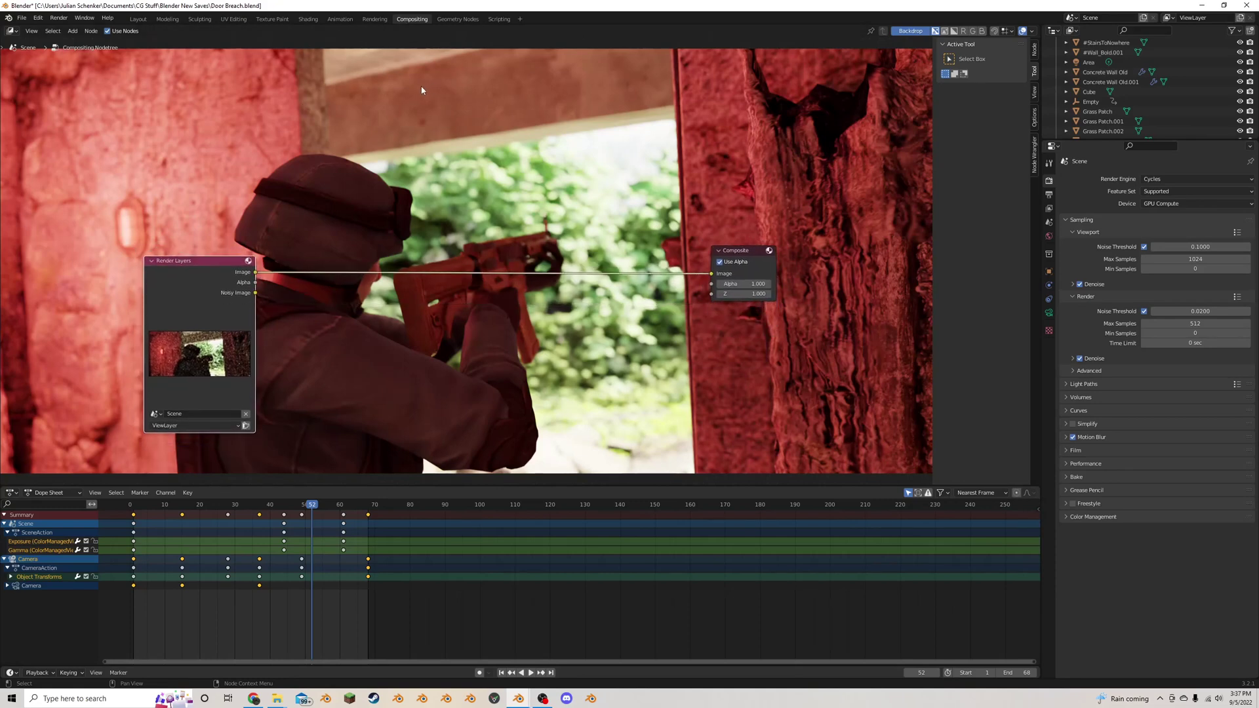
pyautogui.press('g')
pyautogui.rightClick(422, 109)
pyautogui.click(108, 35)
pyautogui.click(124, 33)
# Insert a reroute point on the link between Render Layers and Composite, close to the Composite node
pyautogui.keyDown('shift'); pyautogui.moveTo(642, 306); pyautogui.dragTo(644, 308, button='right'); pyautogui.keyUp('shift')
pyautogui.moveTo(628, 274)
pyautogui.mouseDown()
pyautogui.moveTo(654, 278)
pyautogui.moveTo(637, 277)
pyautogui.mouseUp()
pyautogui.click(620, 275)
pyautogui.press('g')
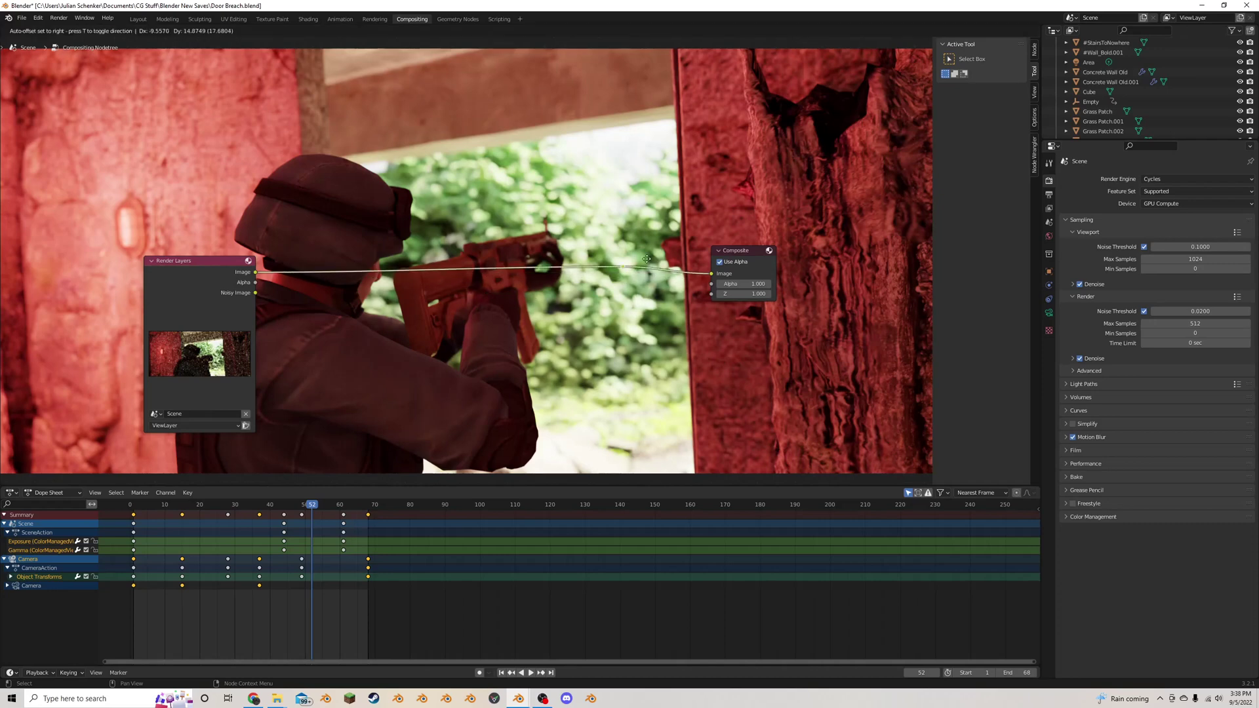
pyautogui.click(646, 278)
pyautogui.hotkey('ctrl', 'z')
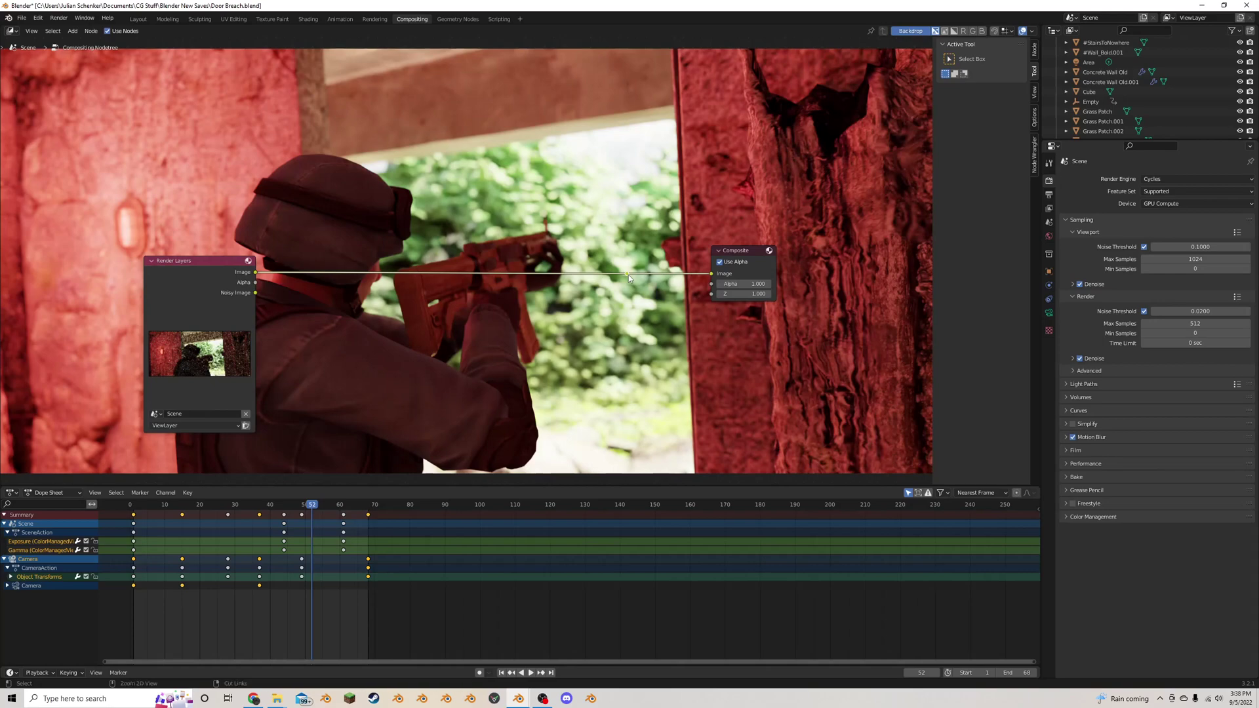
# Connect a Viewer node to the reroute point and place it directly below the Composite node
pyautogui.keyDown('ctrl'); pyautogui.keyDown('shift'); pyautogui.click(628, 274); pyautogui.keyUp('shift'); pyautogui.keyUp('ctrl')
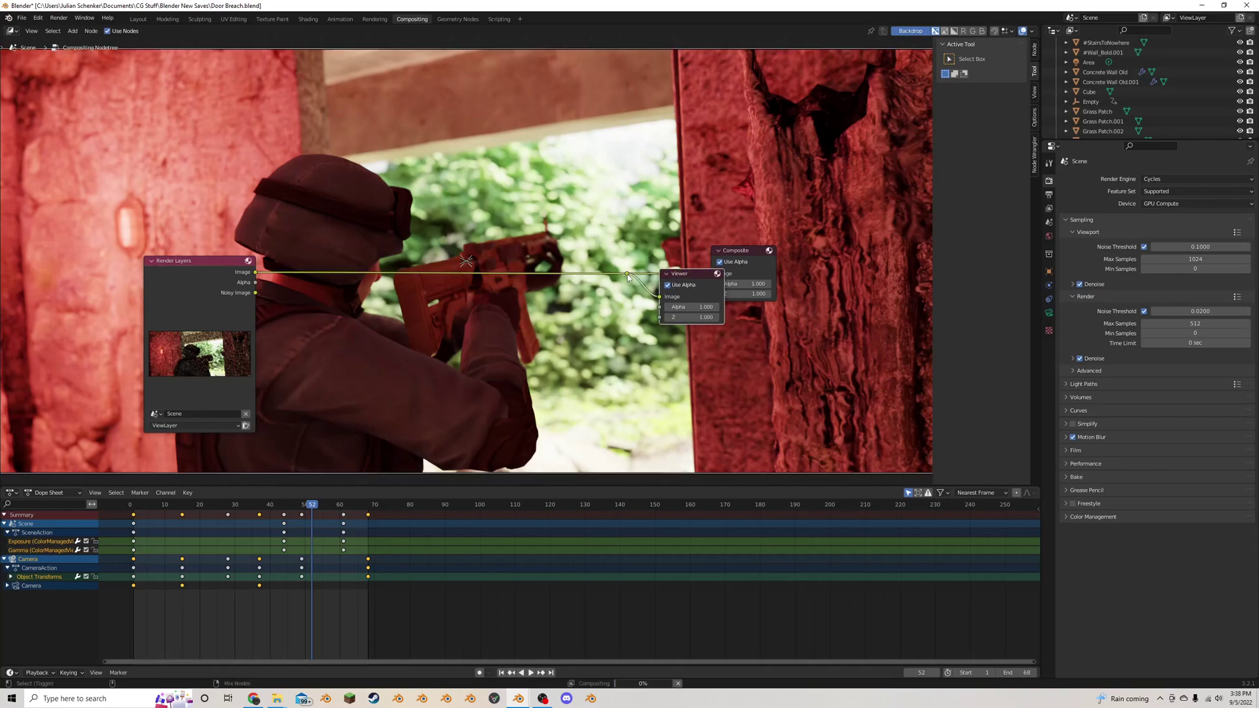
pyautogui.moveTo(681, 278); pyautogui.dragTo(727, 310)
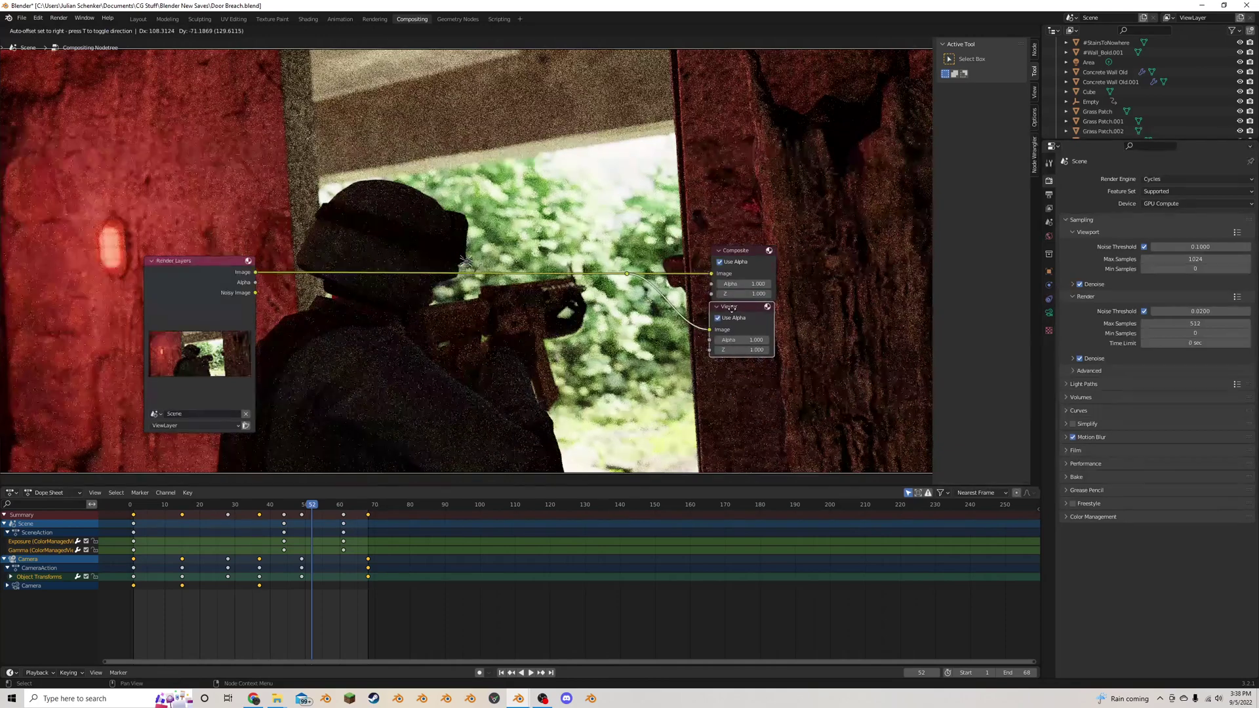
pyautogui.scroll(-1, 612, 322)
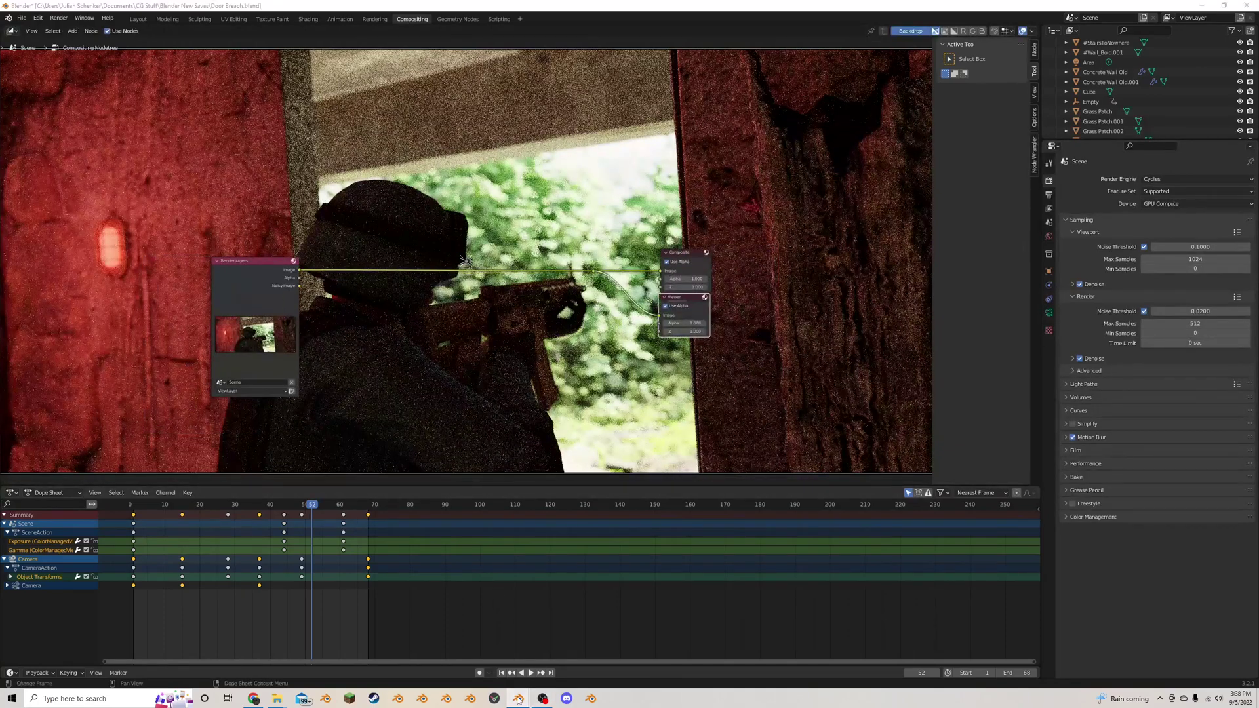
# Close the previous render window, render frame 52 again and return to the node editor
pyautogui.moveTo(517, 698)
pyautogui.click(570, 652)
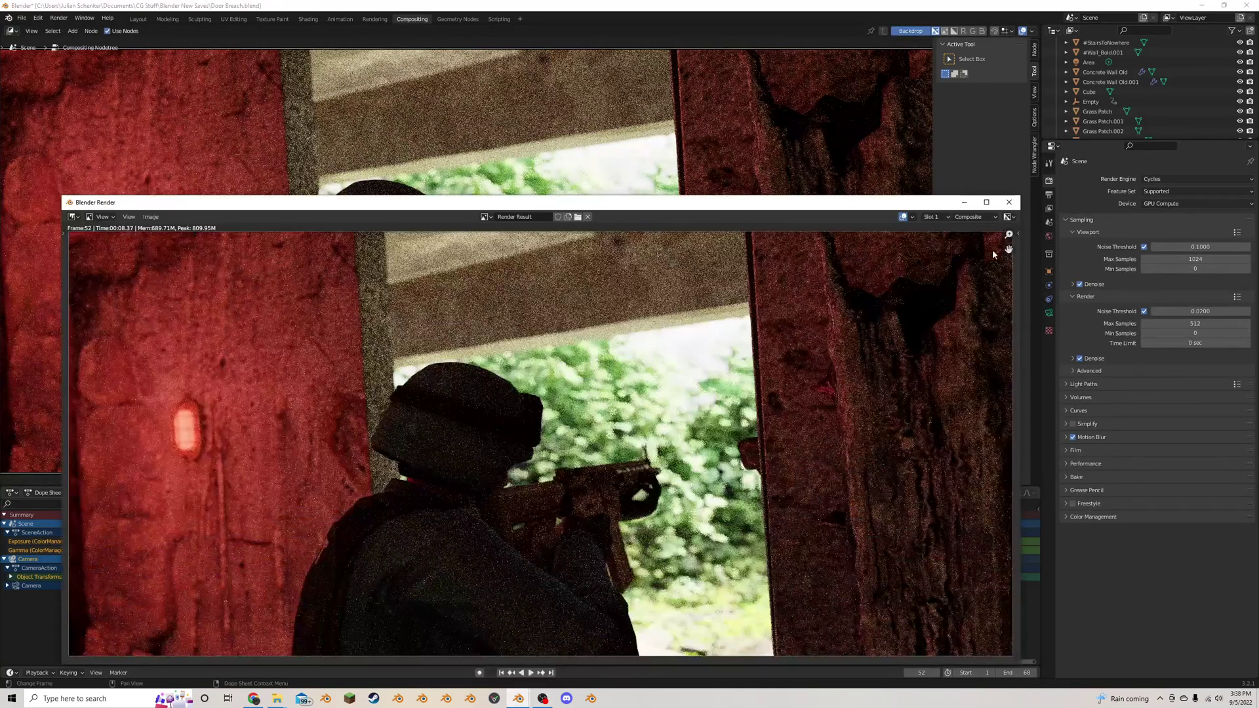
pyautogui.click(1009, 202)
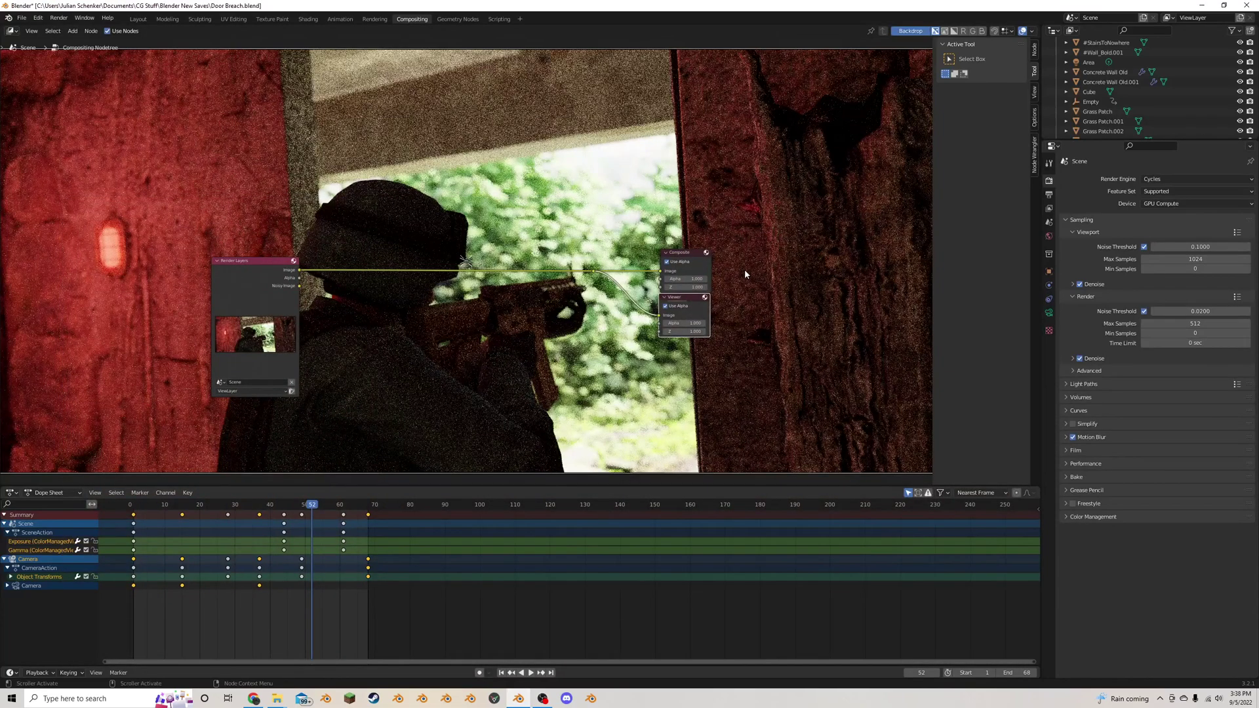
pyautogui.press('F12')
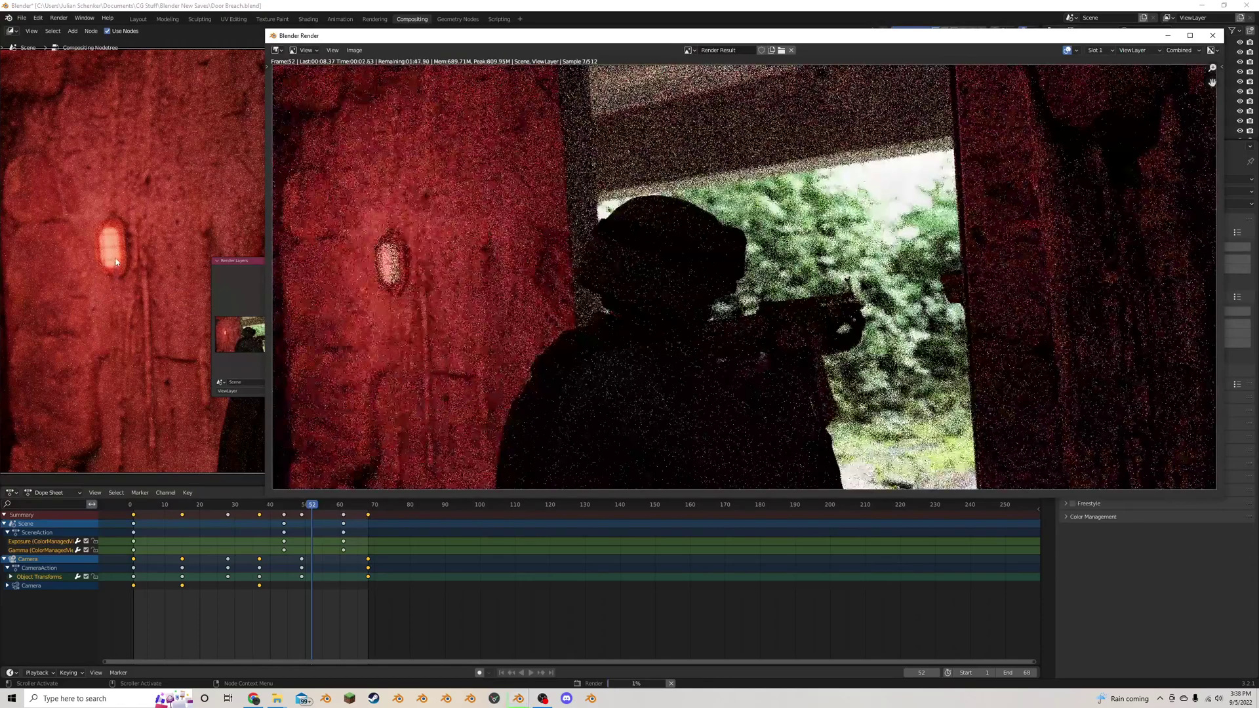
pyautogui.click(116, 262)
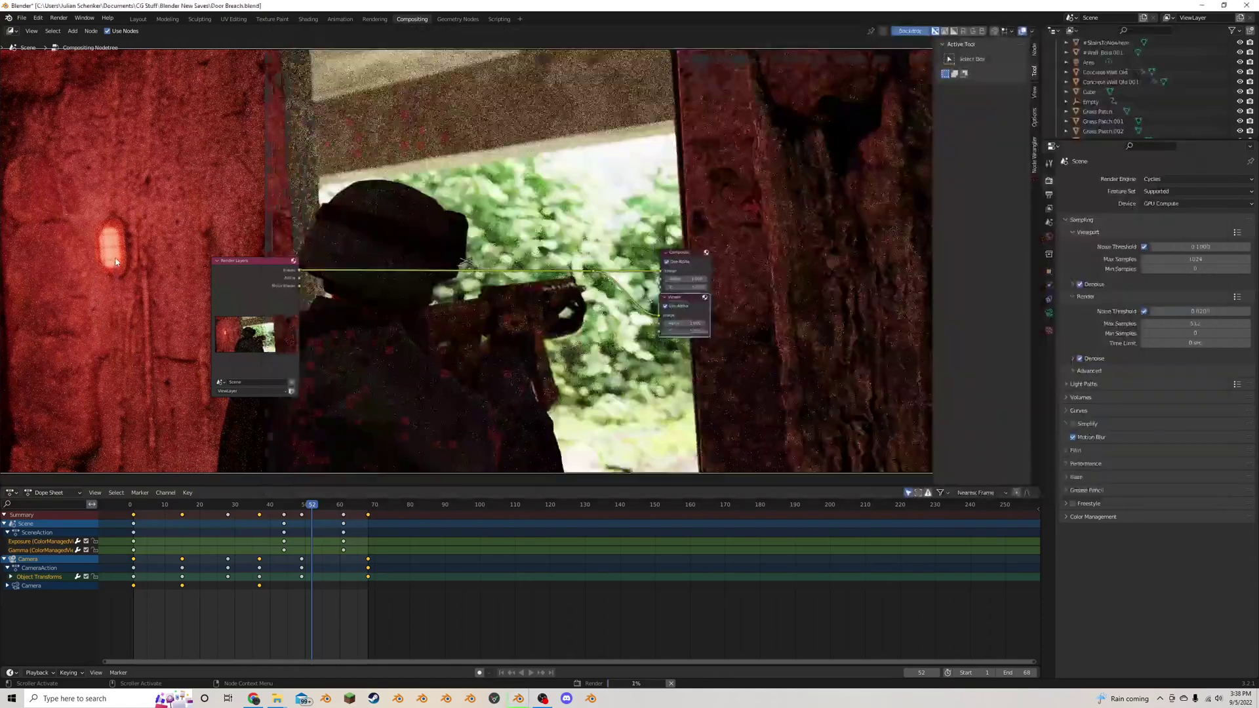
pyautogui.scroll(2, 622, 277)
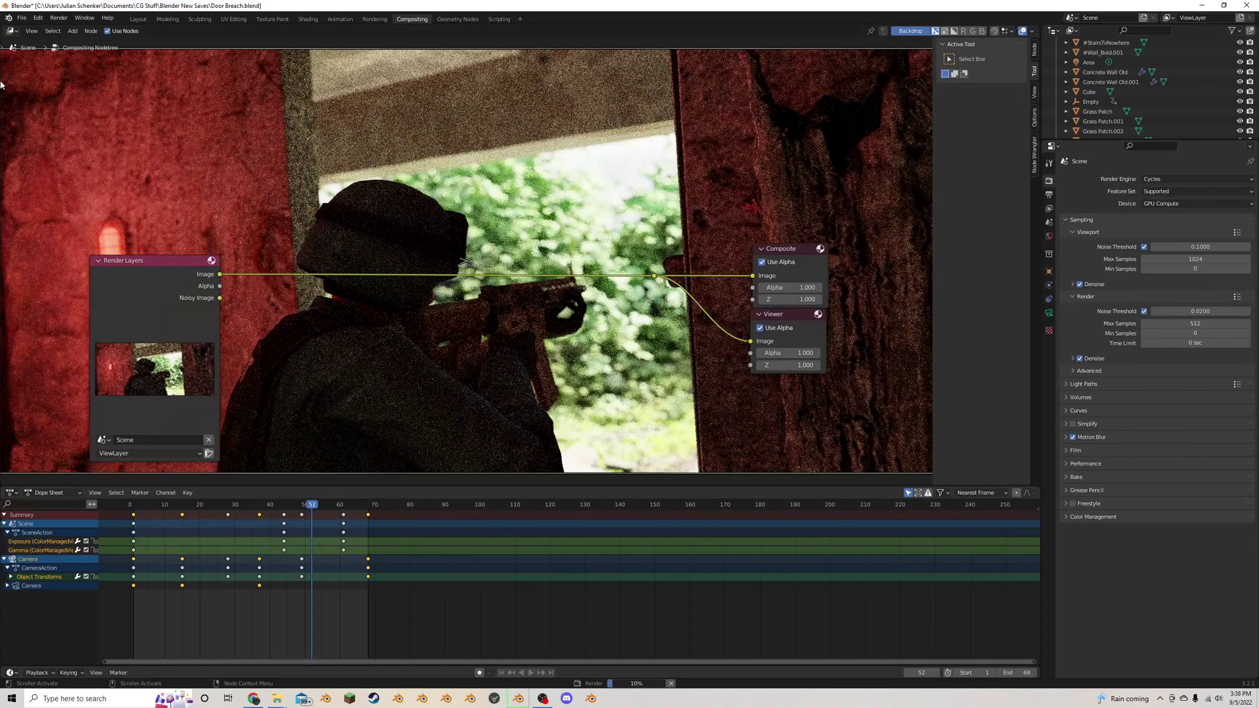
pyautogui.click(38, 18)
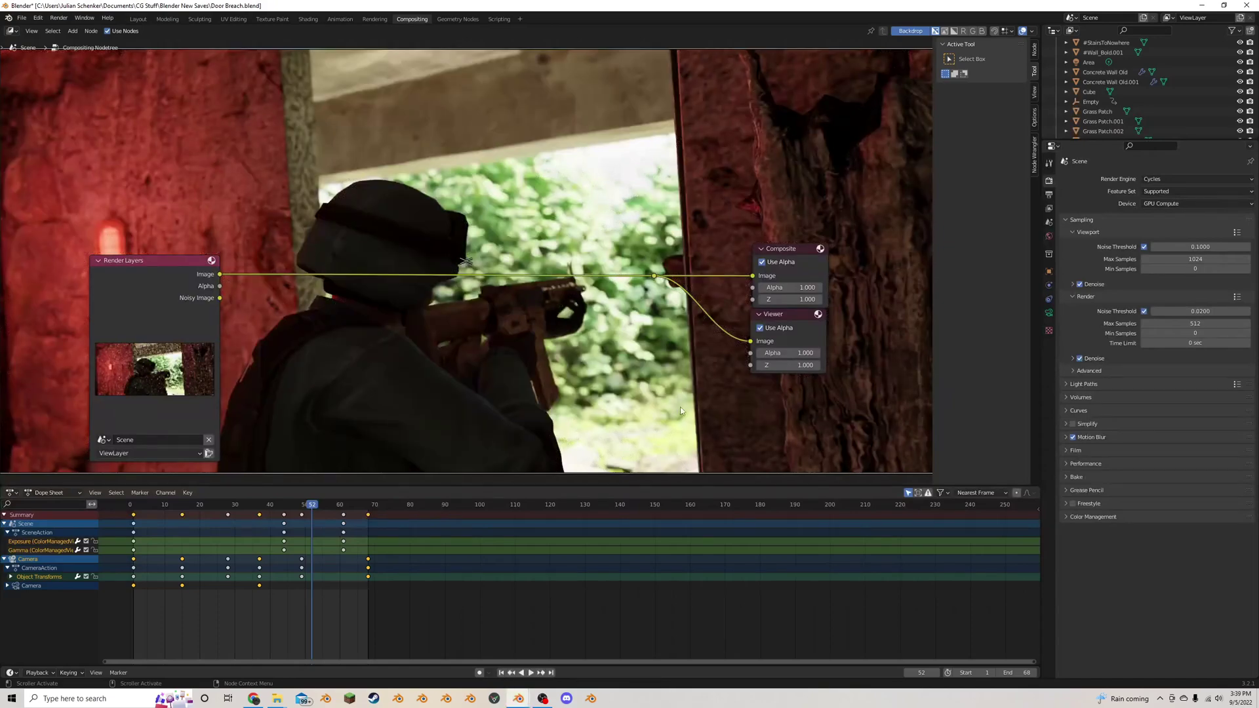
# Move the Viewer node slightly lower, and check the finished render in the render window
pyautogui.click(801, 318)
pyautogui.moveTo(801, 318); pyautogui.dragTo(803, 324)
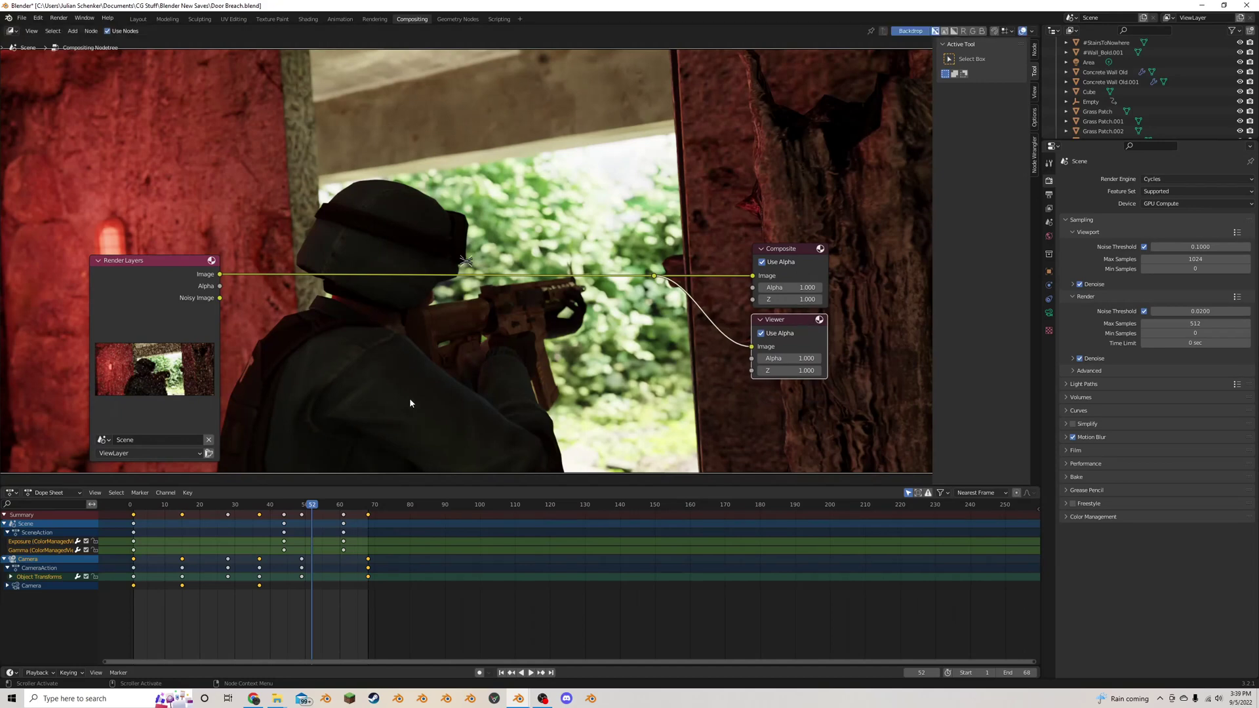
pyautogui.moveTo(518, 698)
pyautogui.click(580, 648)
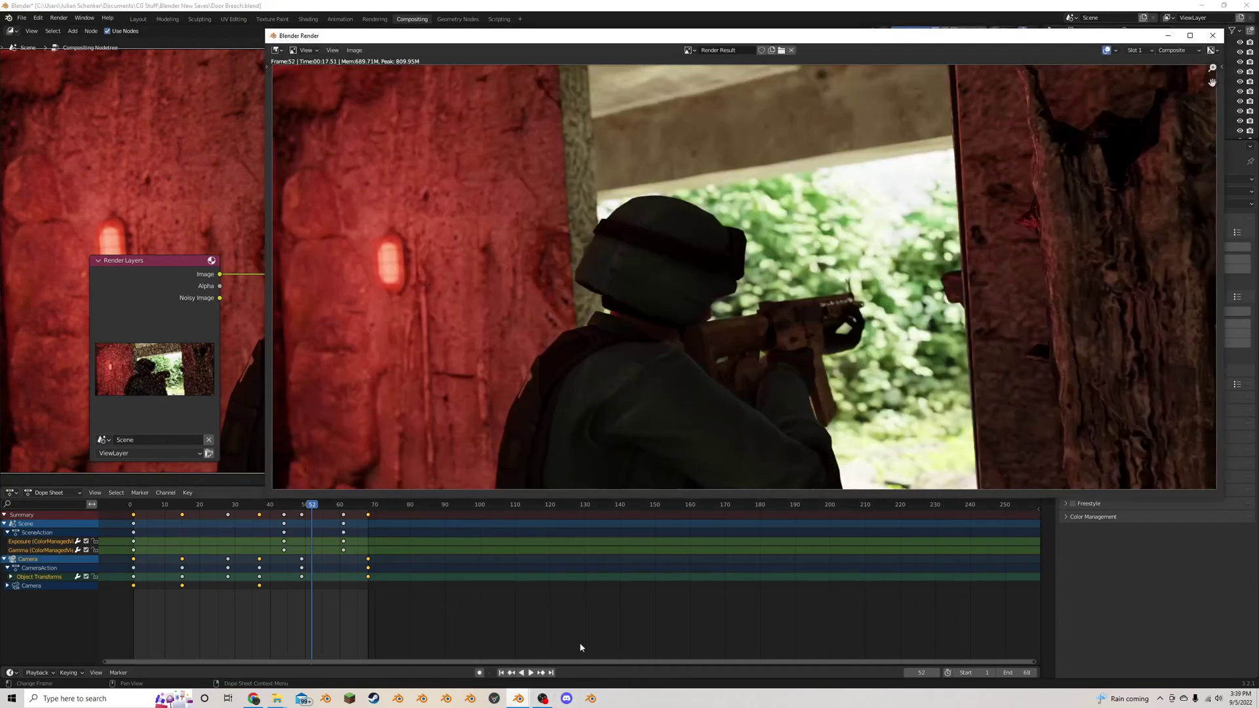
pyautogui.click(145, 119)
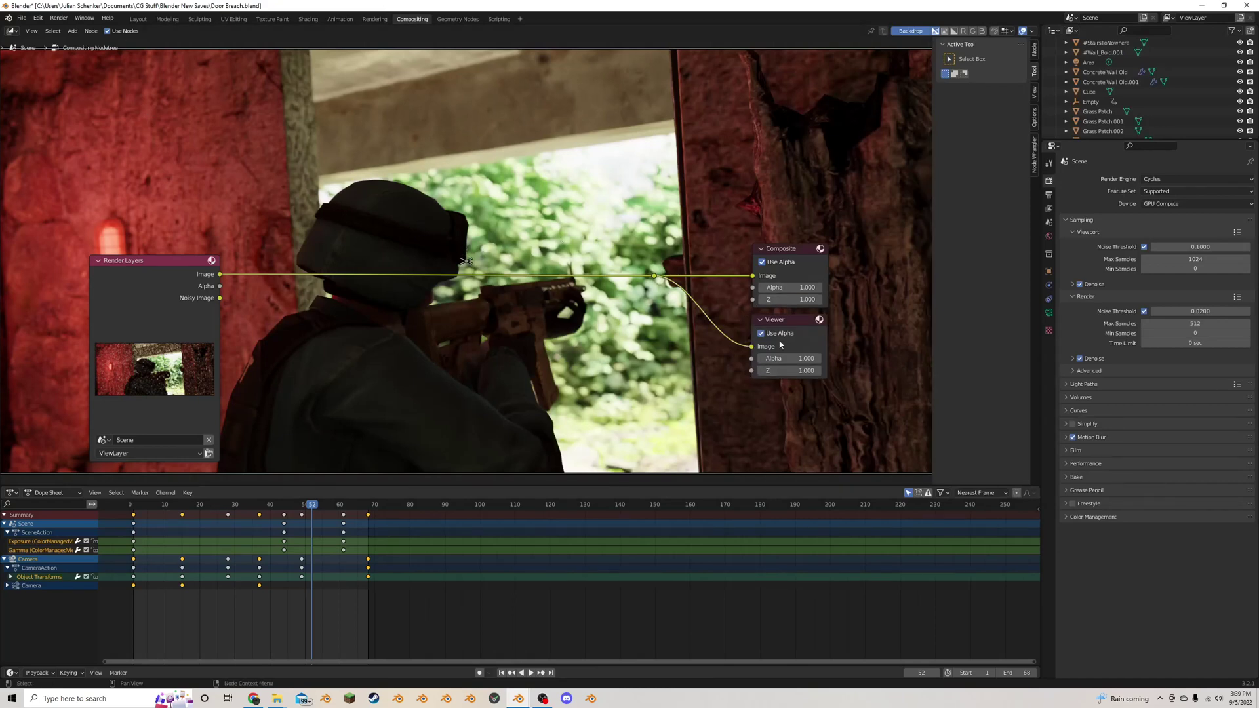
# Add a Glare node on the link between Render Layers and the reroute point
pyautogui.moveTo(346, 253)
pyautogui.mouseDown(button='middle')
pyautogui.moveTo(506, 245)
pyautogui.moveTo(351, 239)
pyautogui.mouseUp(button='middle')
pyautogui.hotkey('shift', 'a')
pyautogui.click(344, 241)
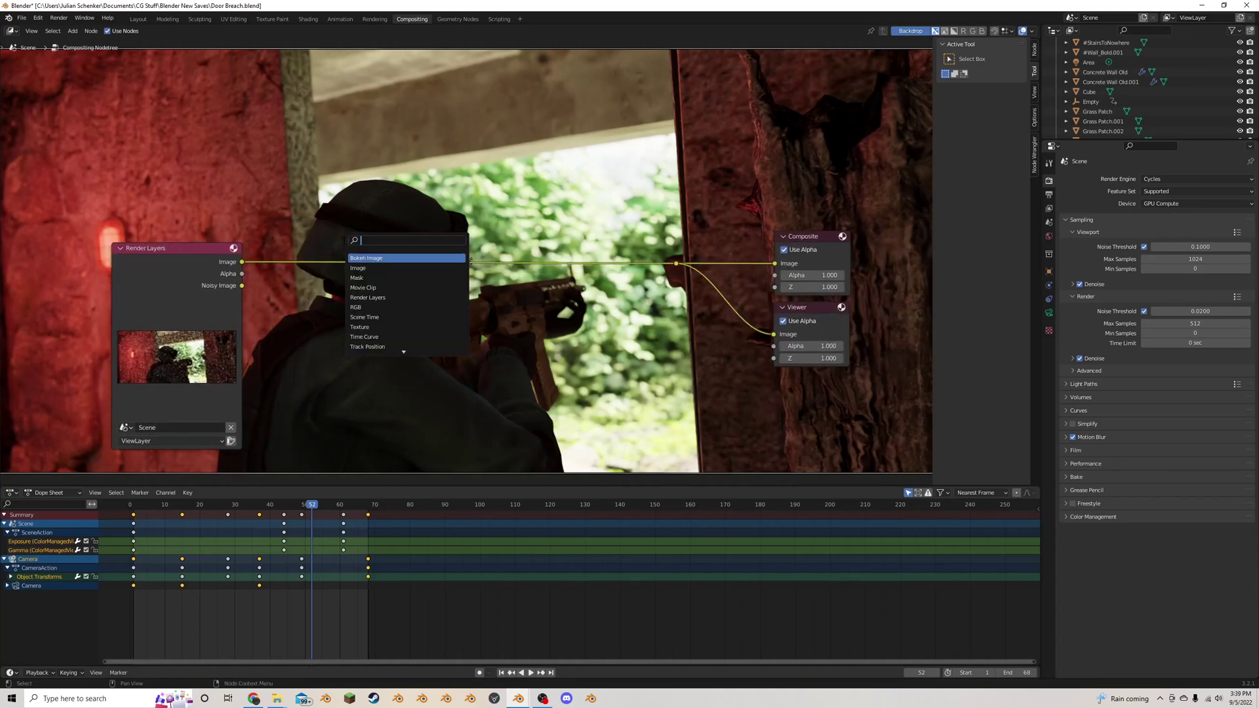
pyautogui.write('glare')
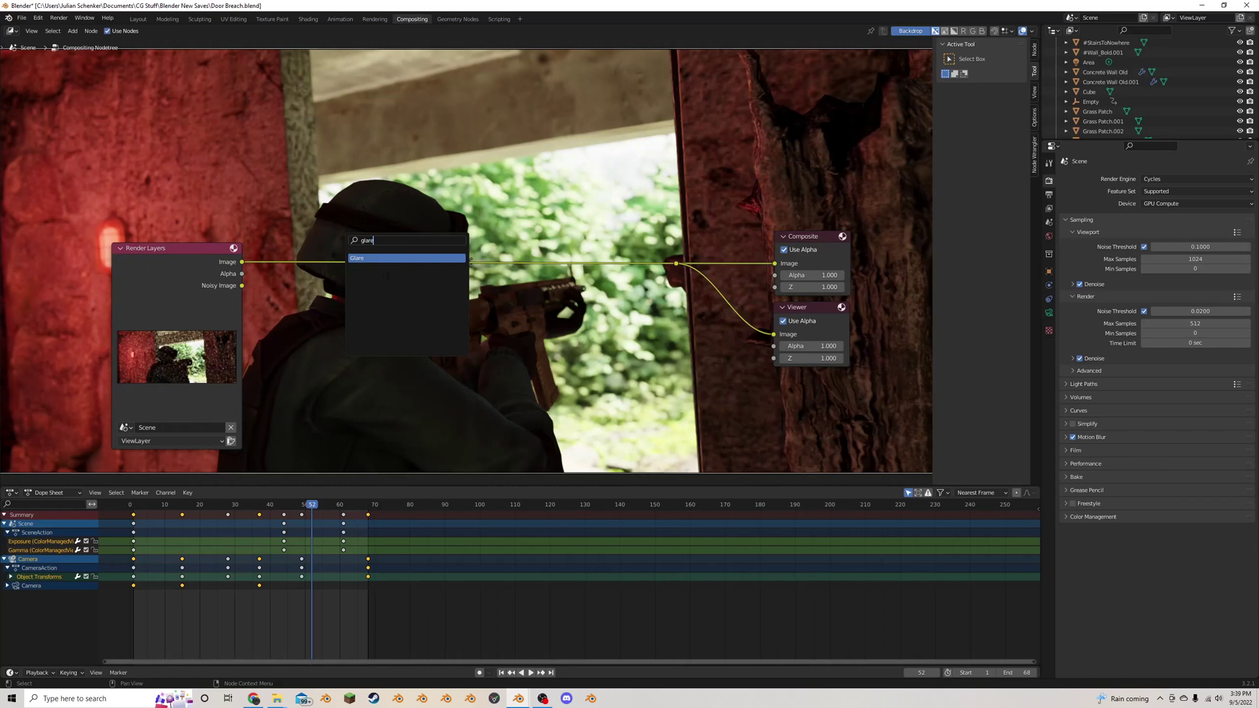
pyautogui.click(372, 258)
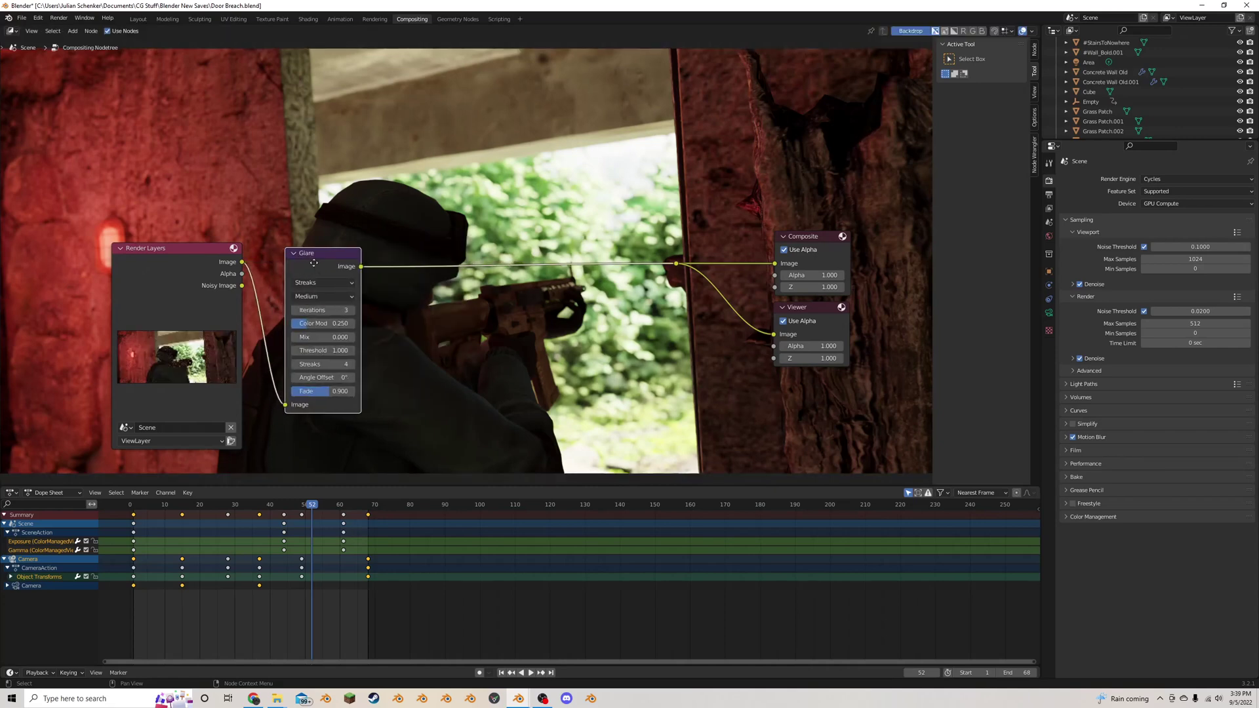
pyautogui.click(346, 274)
pyautogui.moveTo(346, 274); pyautogui.dragTo(389, 283, button='middle')
pyautogui.scroll(-2, 407, 298)
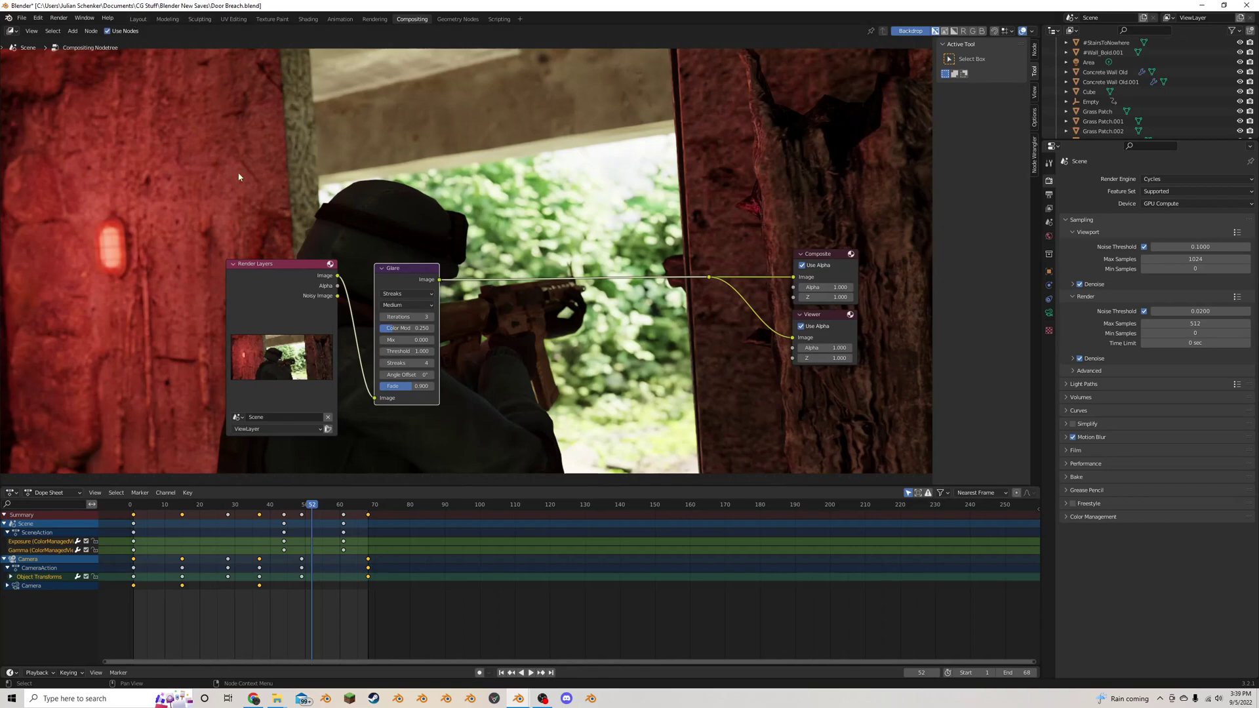
# Switch to the Layout workspace and bring the red wall lamp into view
pyautogui.click(138, 19)
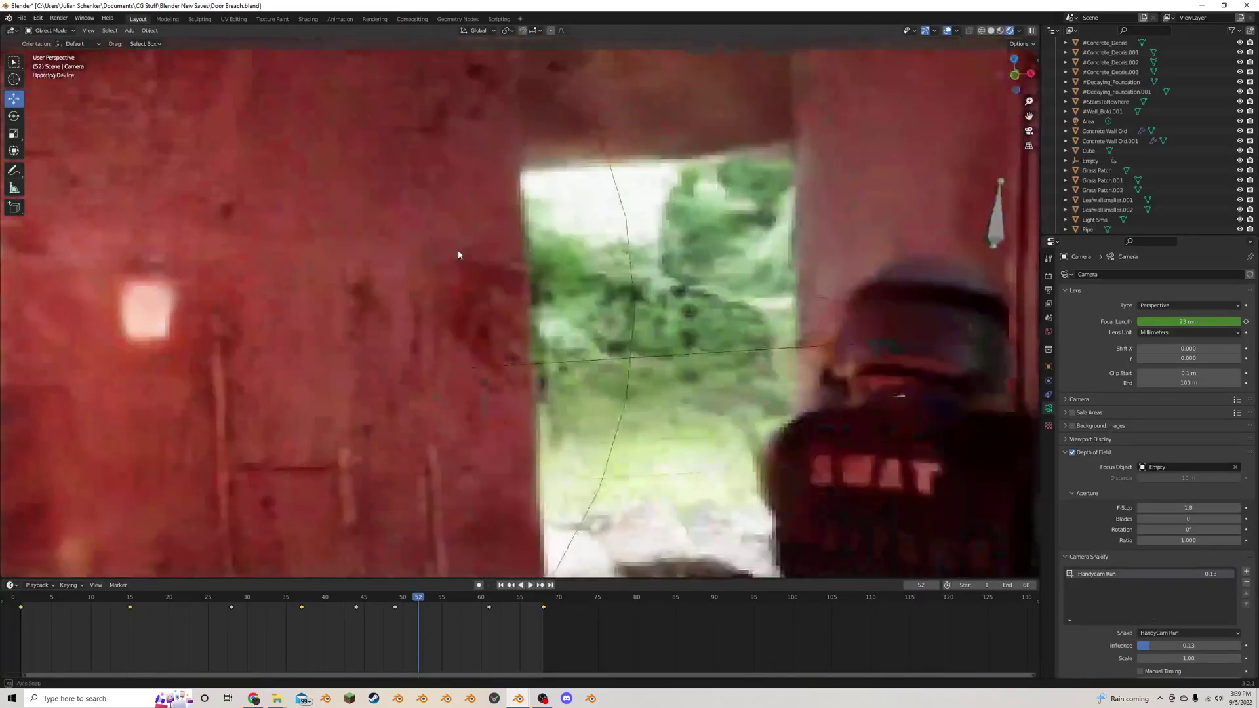
pyautogui.moveTo(457, 255); pyautogui.dragTo(495, 257, button='middle')
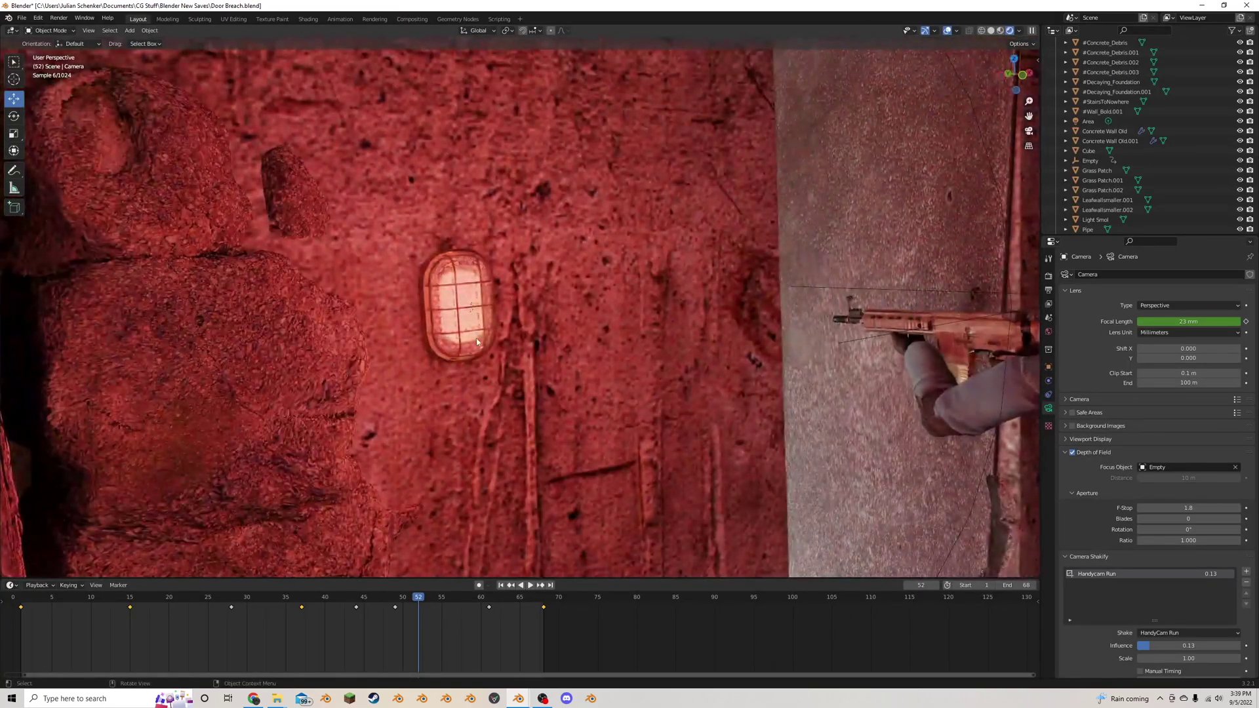
# Try shifting the red point light beside the wall lamp, check it through the camera, and undo the move
pyautogui.click(473, 409)
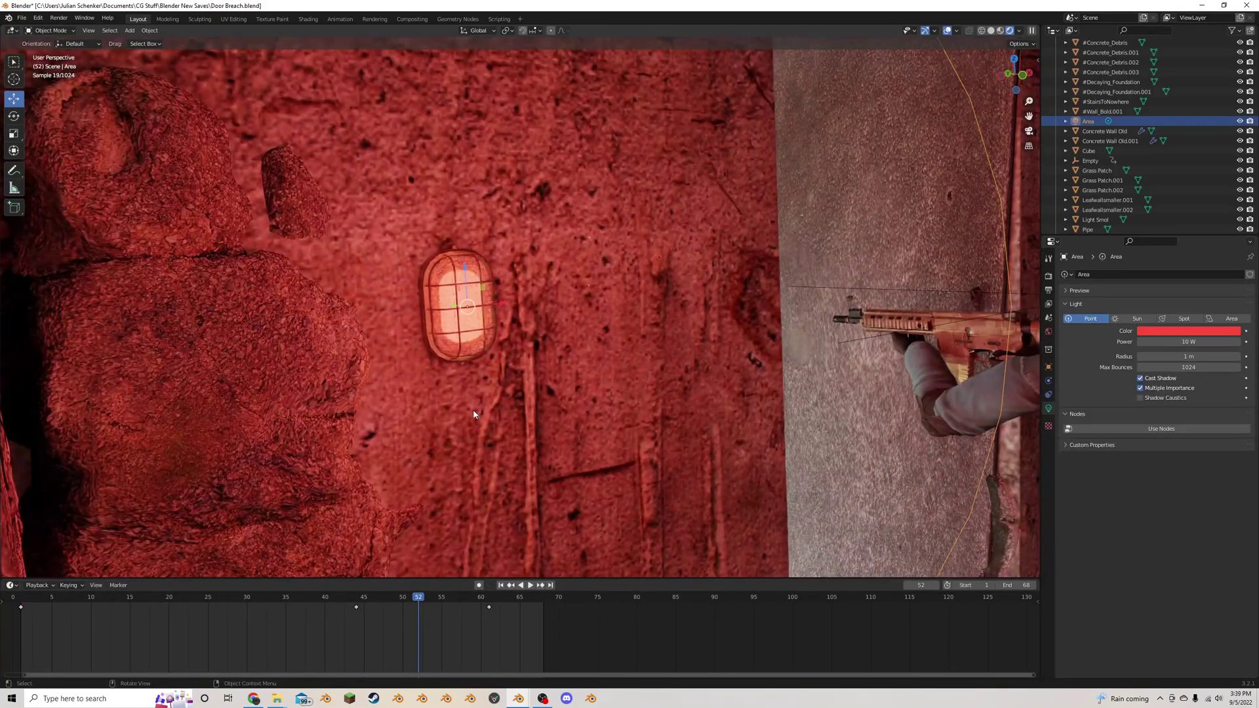
pyautogui.moveTo(474, 409); pyautogui.dragTo(536, 375, button='middle')
pyautogui.moveTo(543, 383); pyautogui.dragTo(569, 408)
pyautogui.scroll(-4, 569, 408)
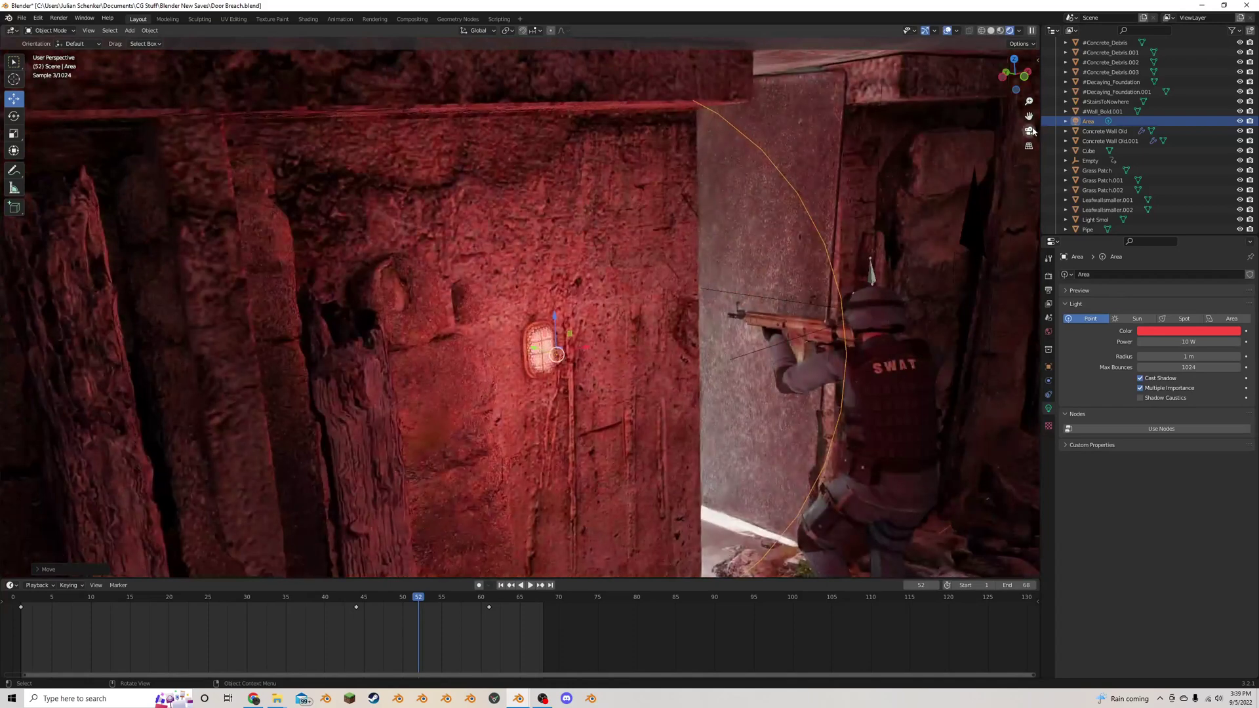
pyautogui.press('KP_0')
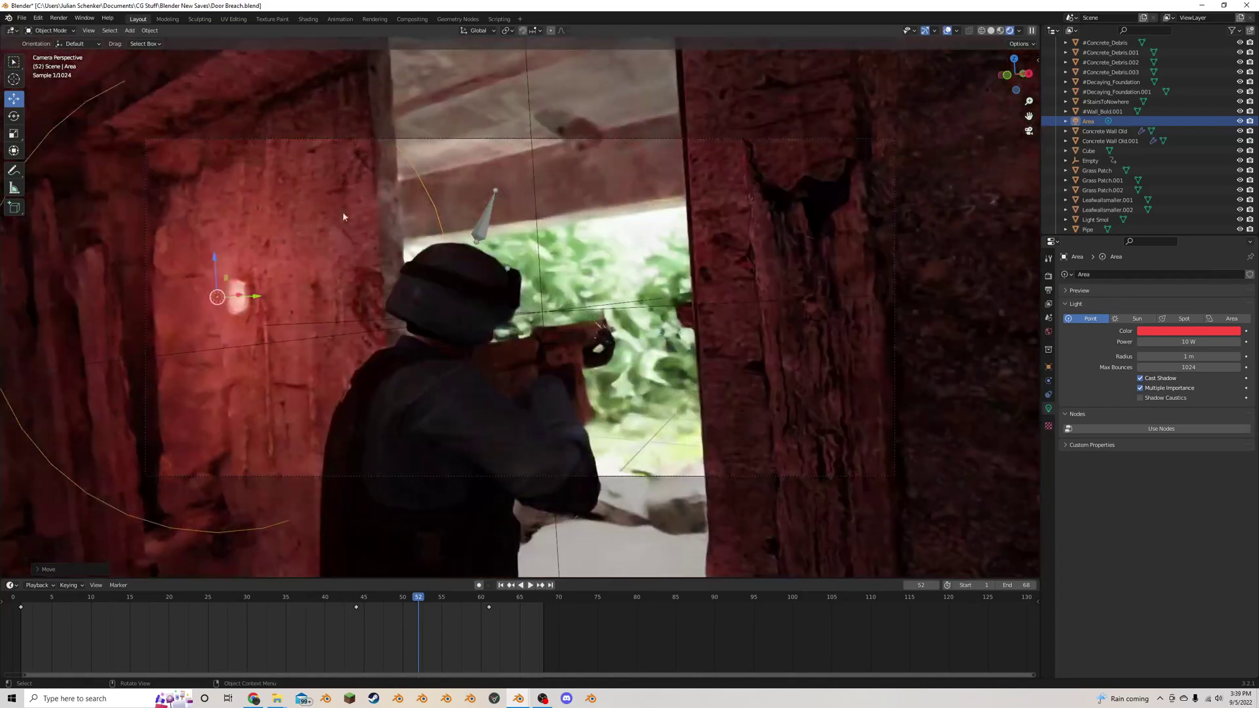
pyautogui.hotkey('ctrl', 'z')
# Set the emission strength of the wall lamp's Light Smol material to 30
pyautogui.click(245, 307)
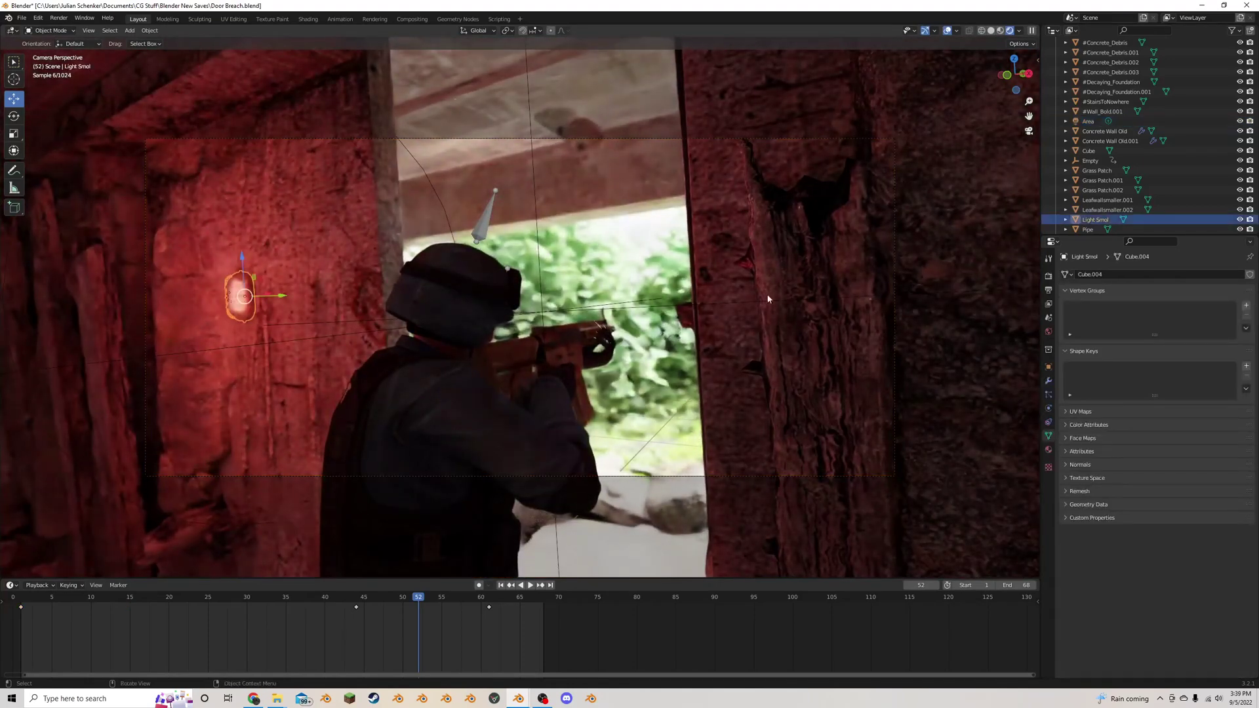
pyautogui.click(1048, 450)
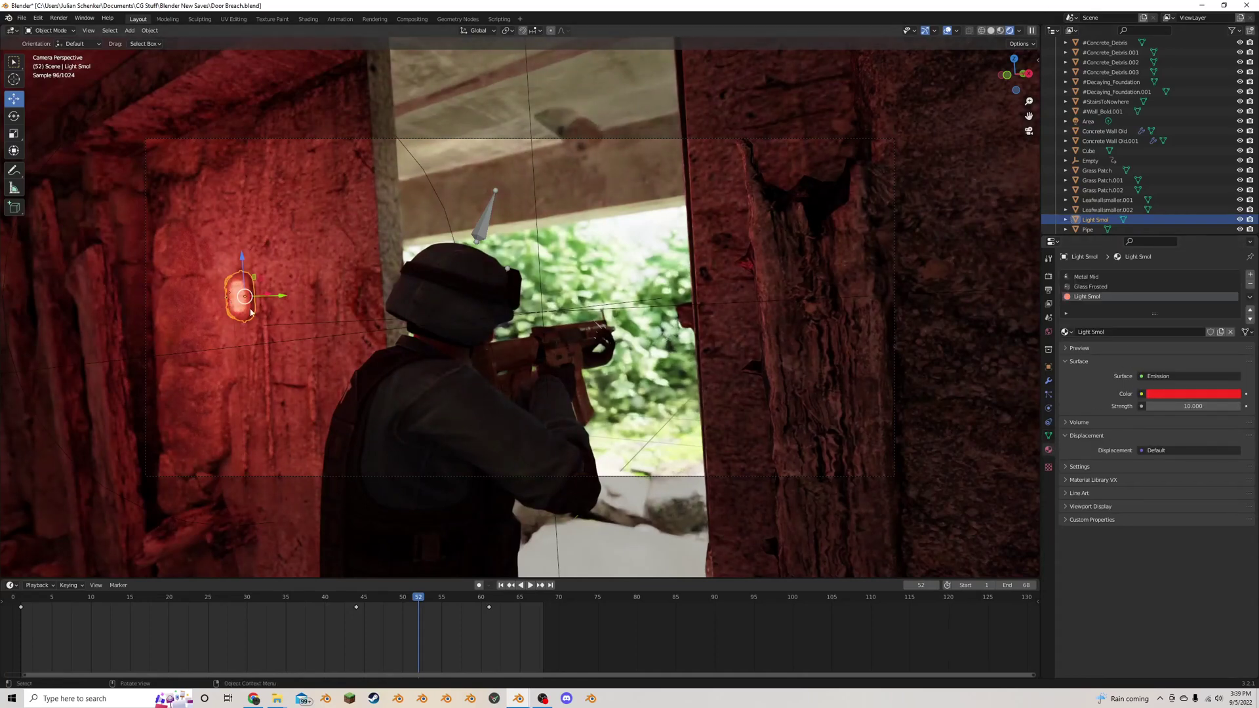
pyautogui.click(1180, 406)
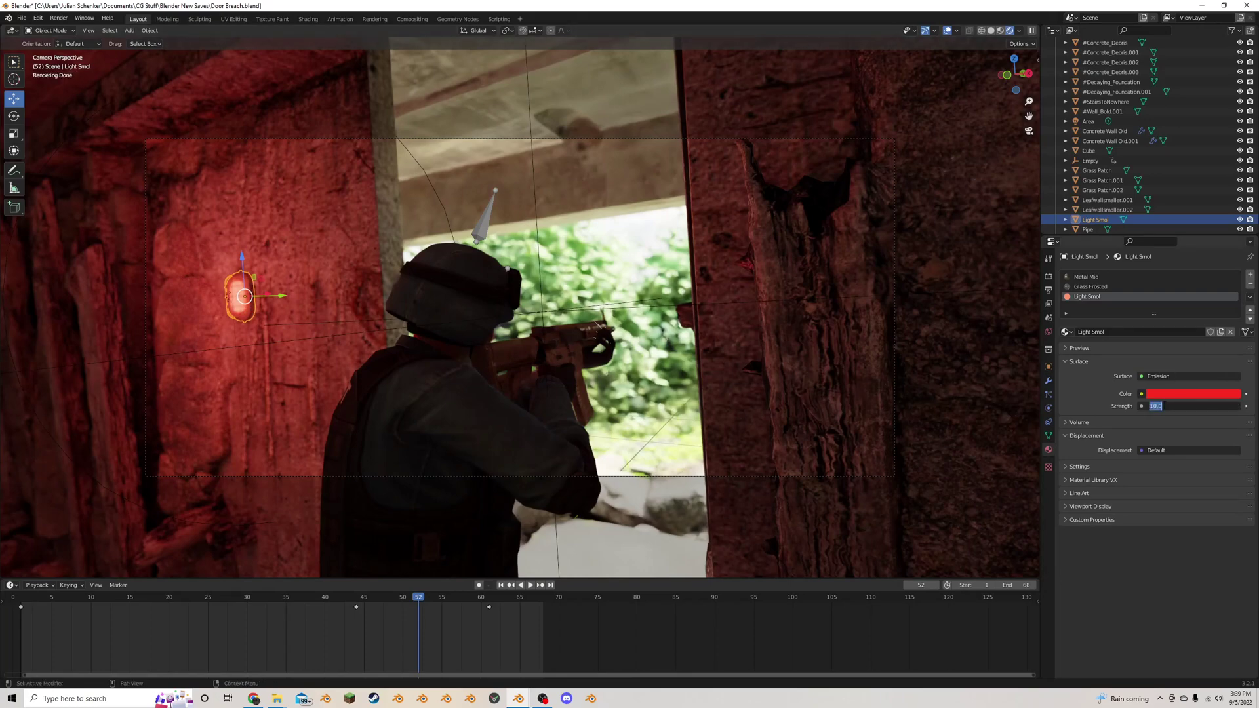
pyautogui.write('20')
pyautogui.press('Return')
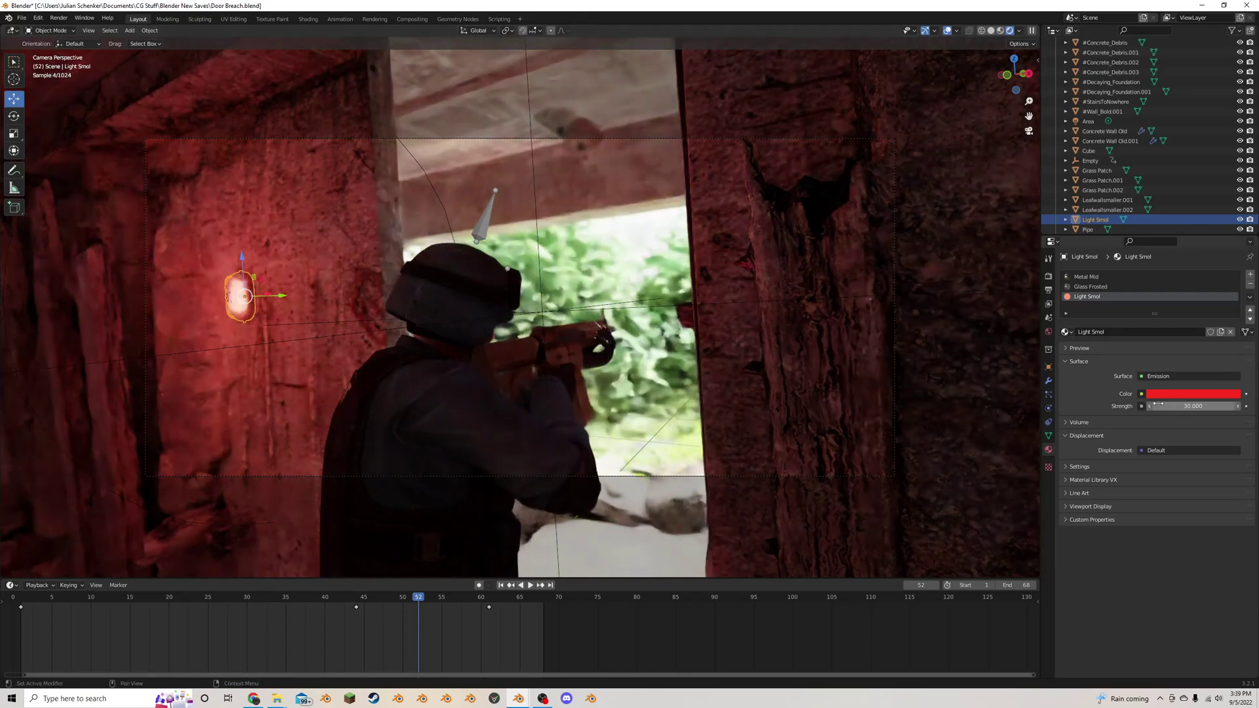
# Render frame 52 again, close the render window and return to the Compositing workspace
pyautogui.press('F12')
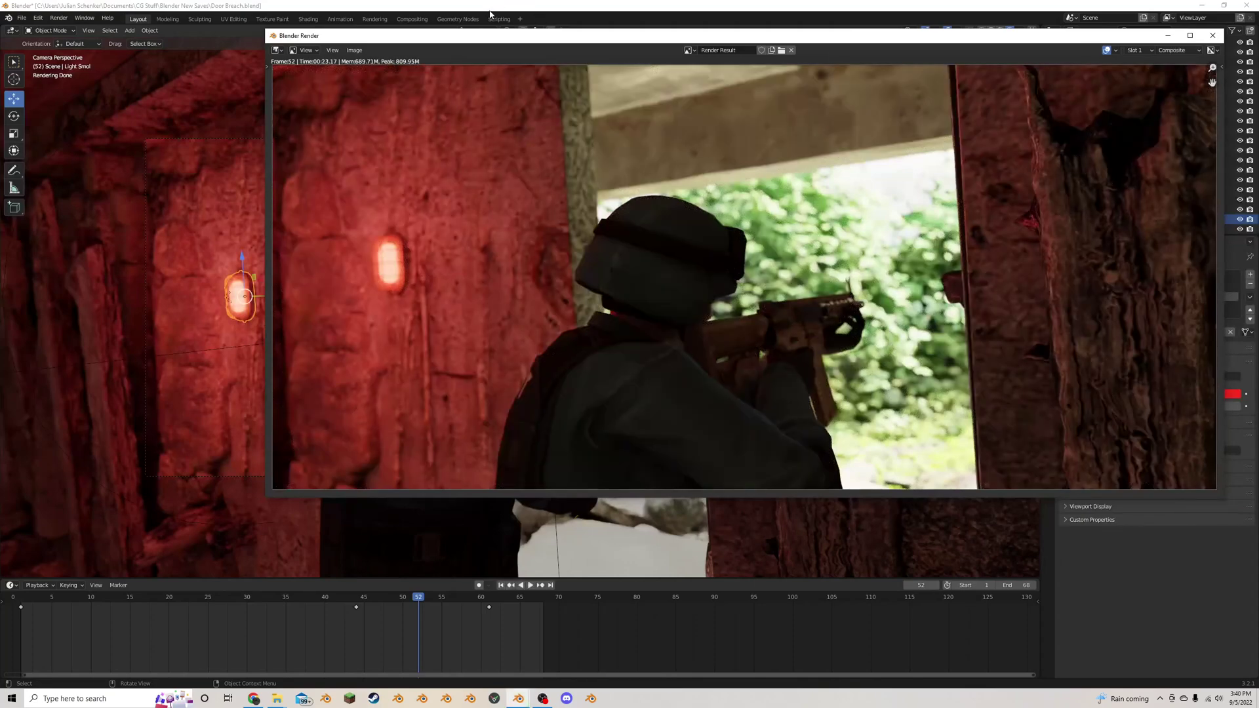
pyautogui.press('Escape')
pyautogui.click(412, 19)
# Set the Glare node's Color Mod to 0.917 and its Threshold to 0.300
pyautogui.scroll(4, 521, 260)
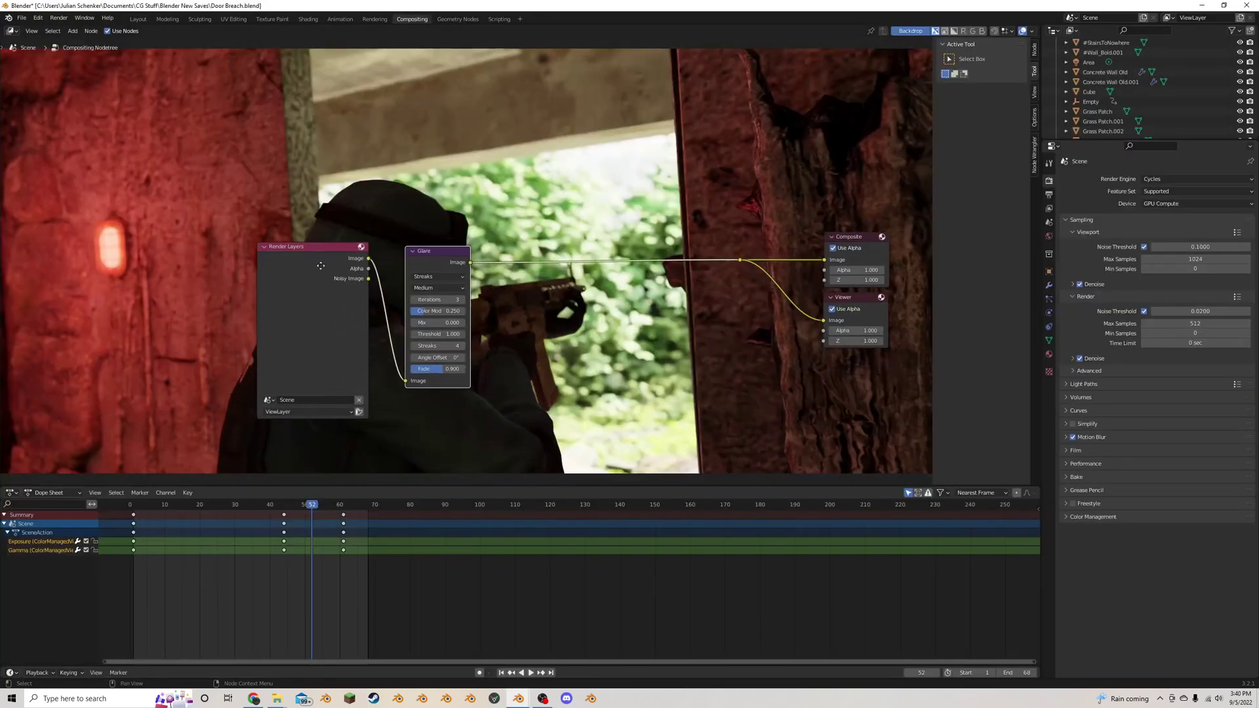
pyautogui.moveTo(528, 296); pyautogui.dragTo(540, 270, button='middle')
pyautogui.scroll(-2, 289, 248)
pyautogui.scroll(5, 493, 280)
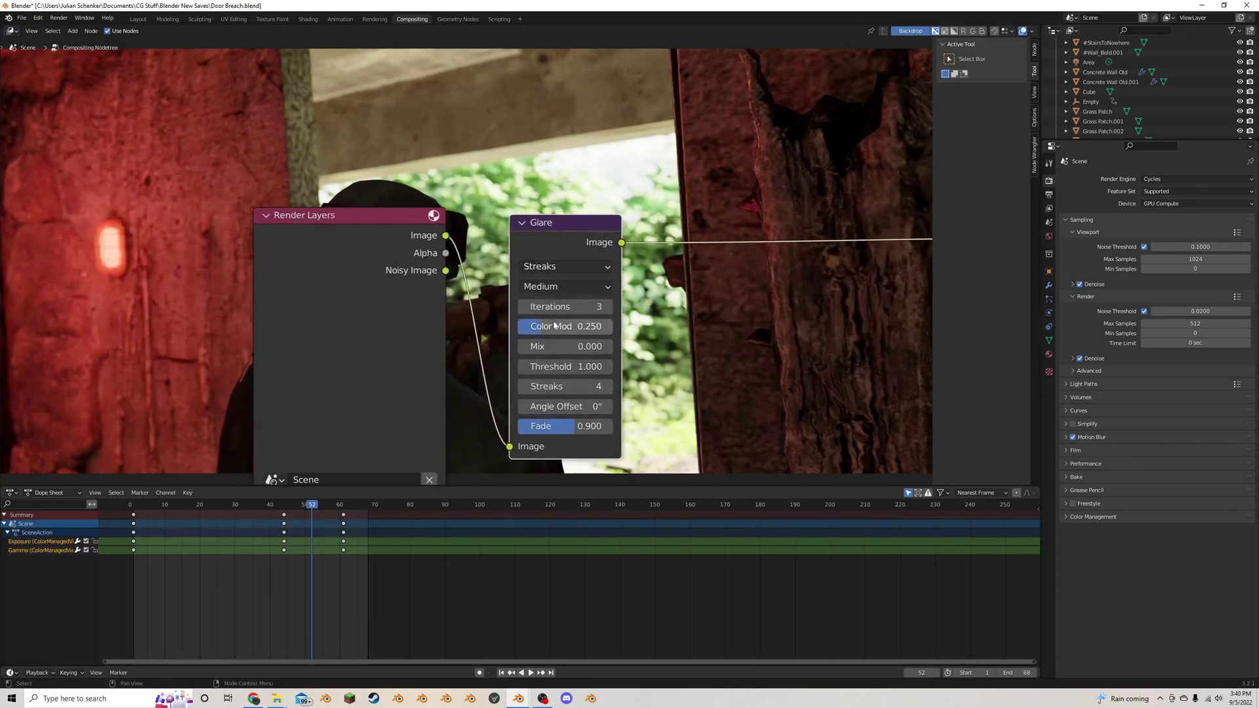
pyautogui.moveTo(554, 326); pyautogui.dragTo(603, 326)
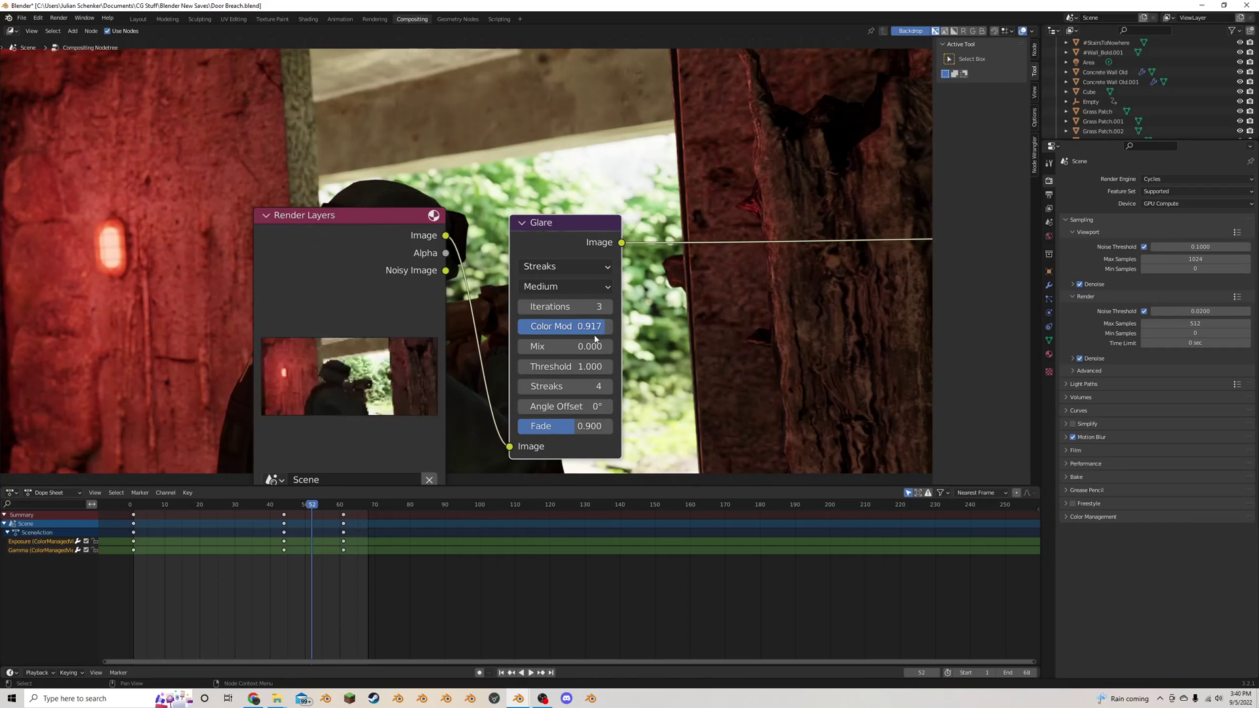
pyautogui.moveTo(567, 365)
pyautogui.mouseDown()
pyautogui.moveTo(631, 365)
pyautogui.moveTo(501, 364)
pyautogui.mouseUp()
pyautogui.click(610, 369)
pyautogui.click(609, 369)
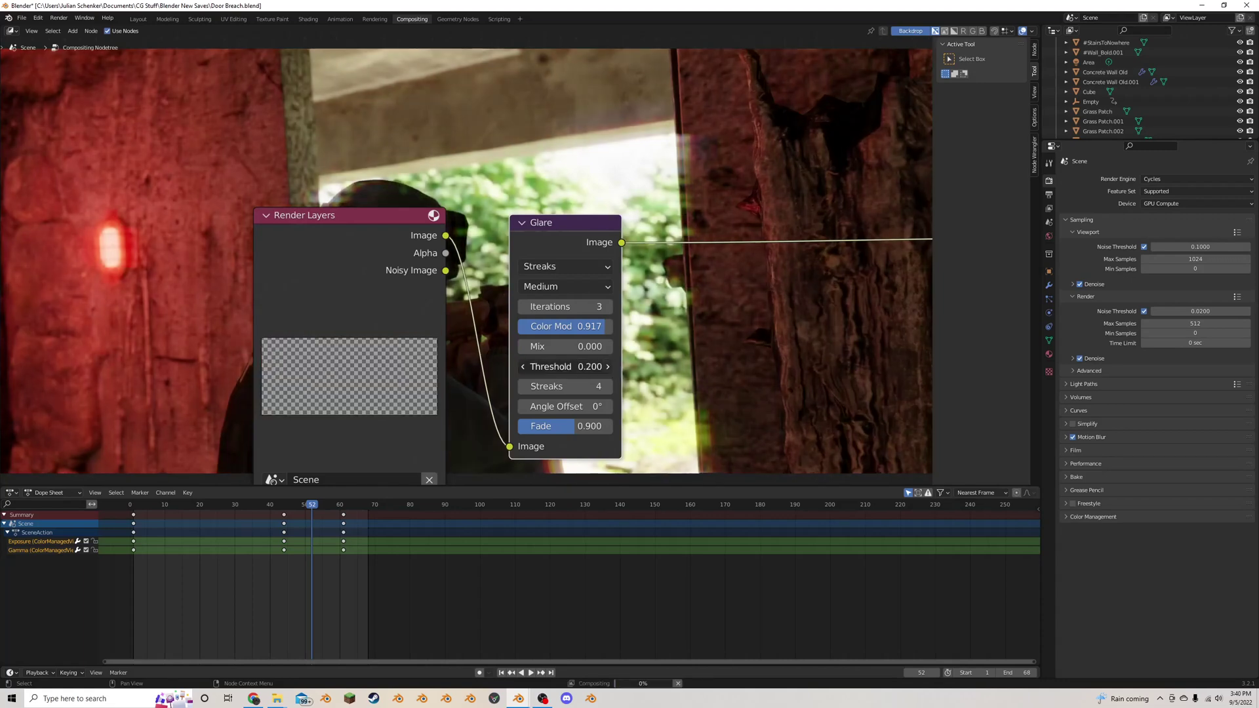
pyautogui.click(609, 370)
pyautogui.scroll(-1, 172, 293)
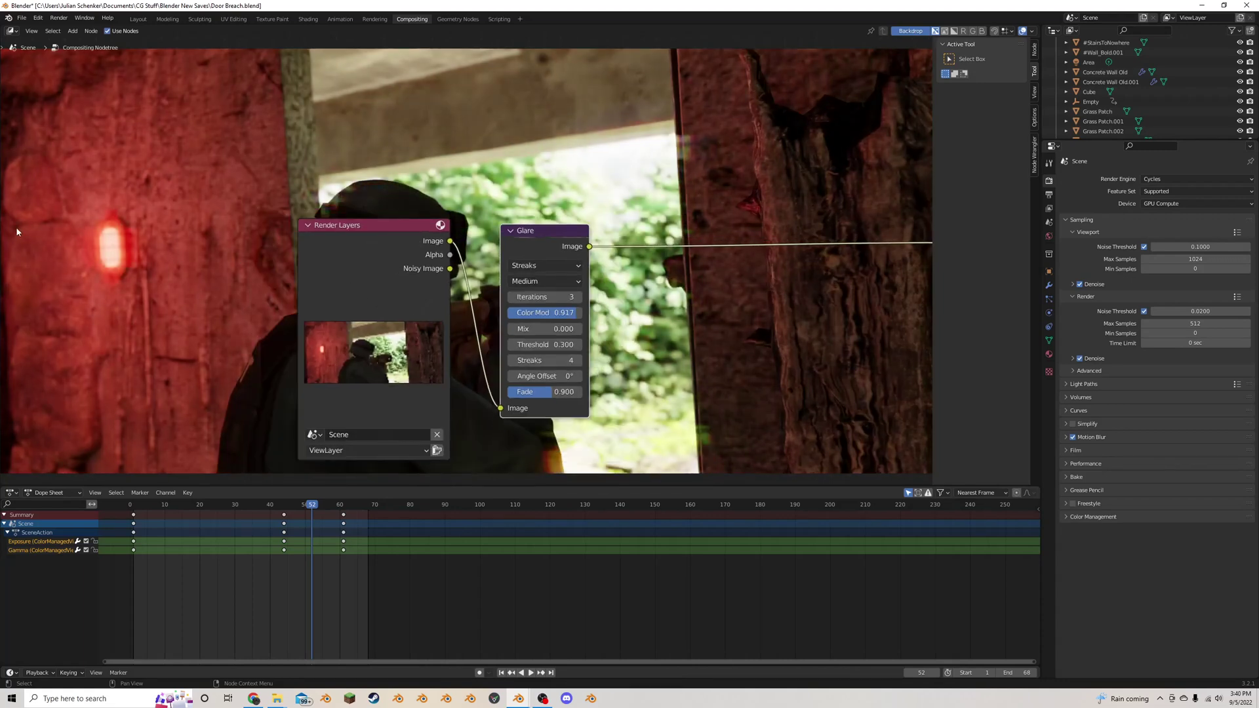
pyautogui.scroll(1, 602, 350)
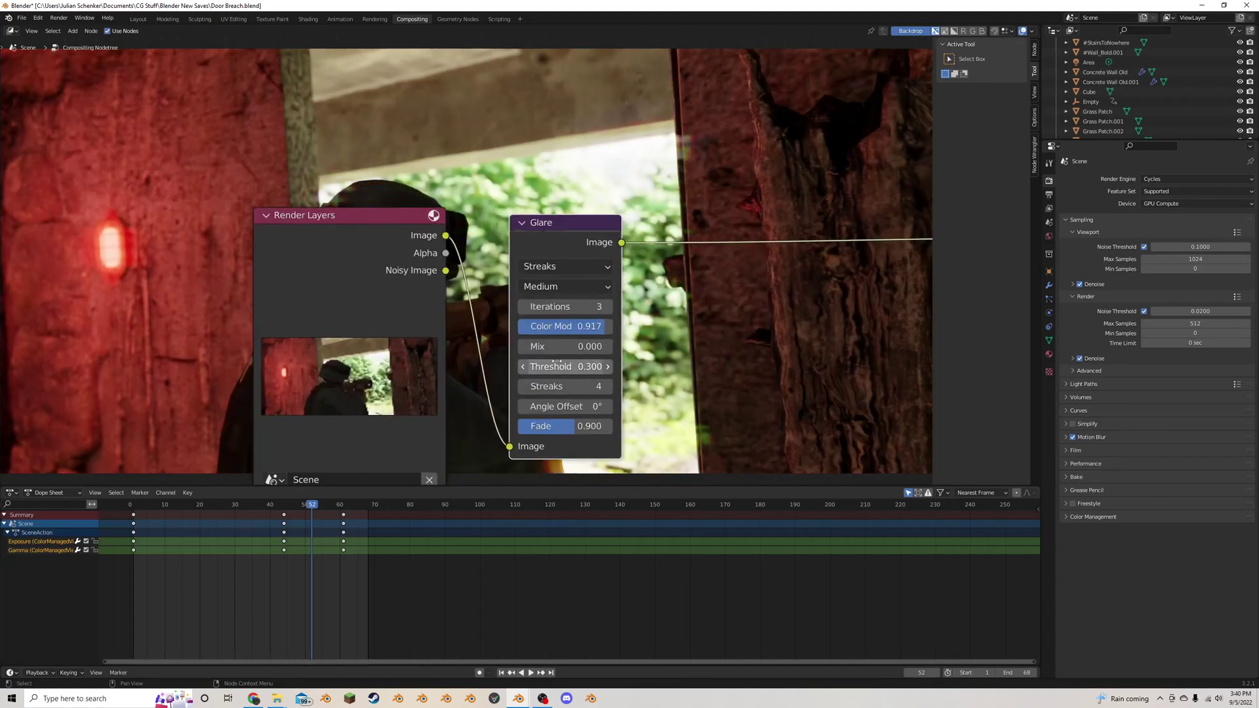
# Try the Glare node's Mix at 1, -1, 0.5 and 1 again to compare the backdrop preview
pyautogui.click(590, 346)
pyautogui.write('1')
pyautogui.press('Return')
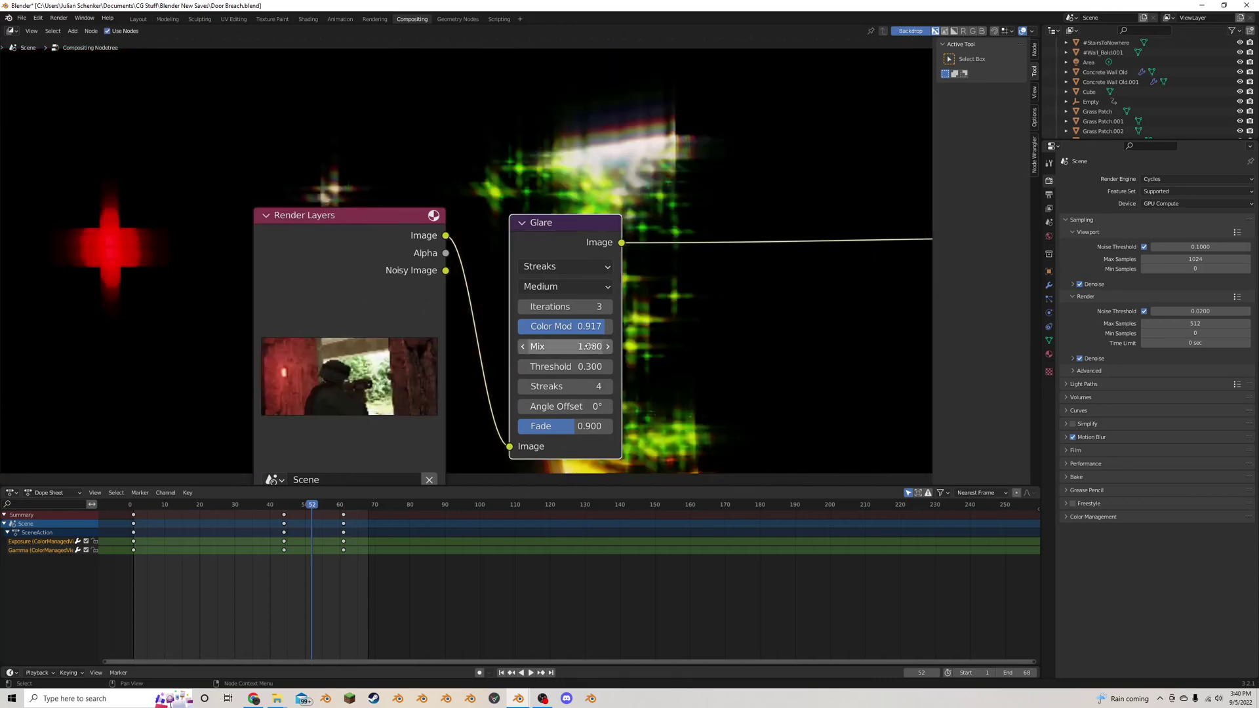
pyautogui.moveTo(589, 347); pyautogui.dragTo(522, 346)
pyautogui.click(580, 346)
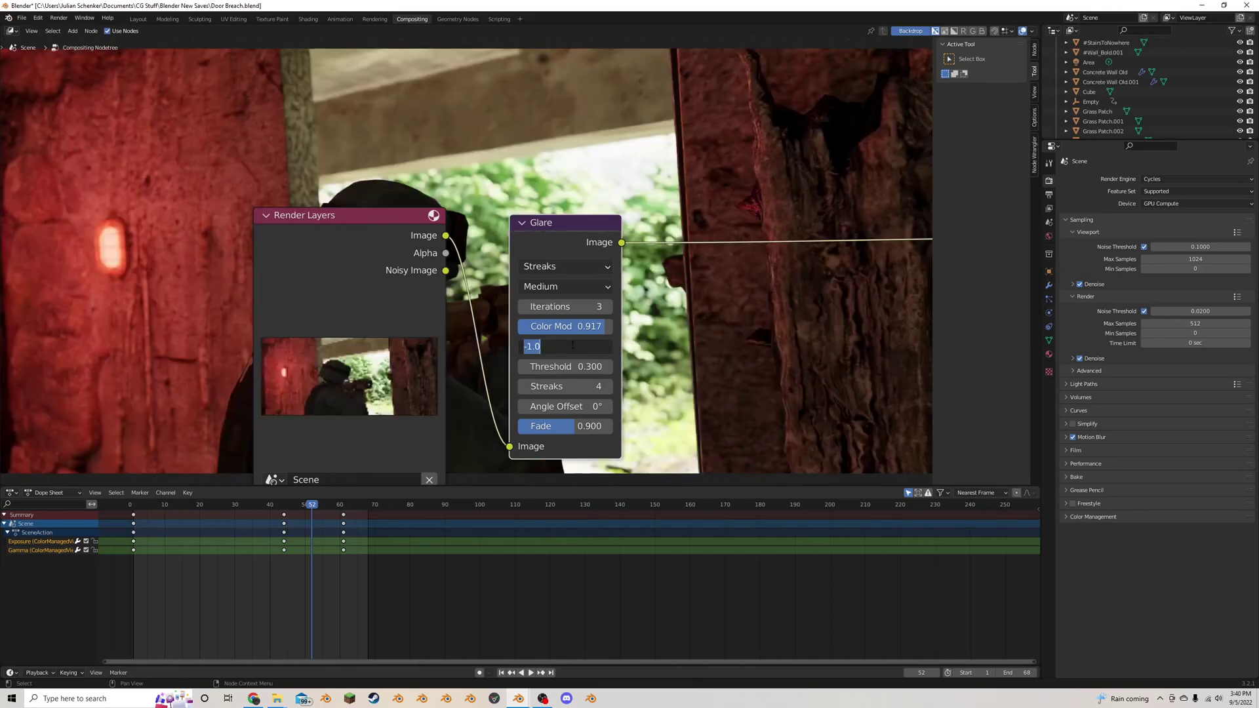
pyautogui.press('BackSpace')
pyautogui.write('0.5')
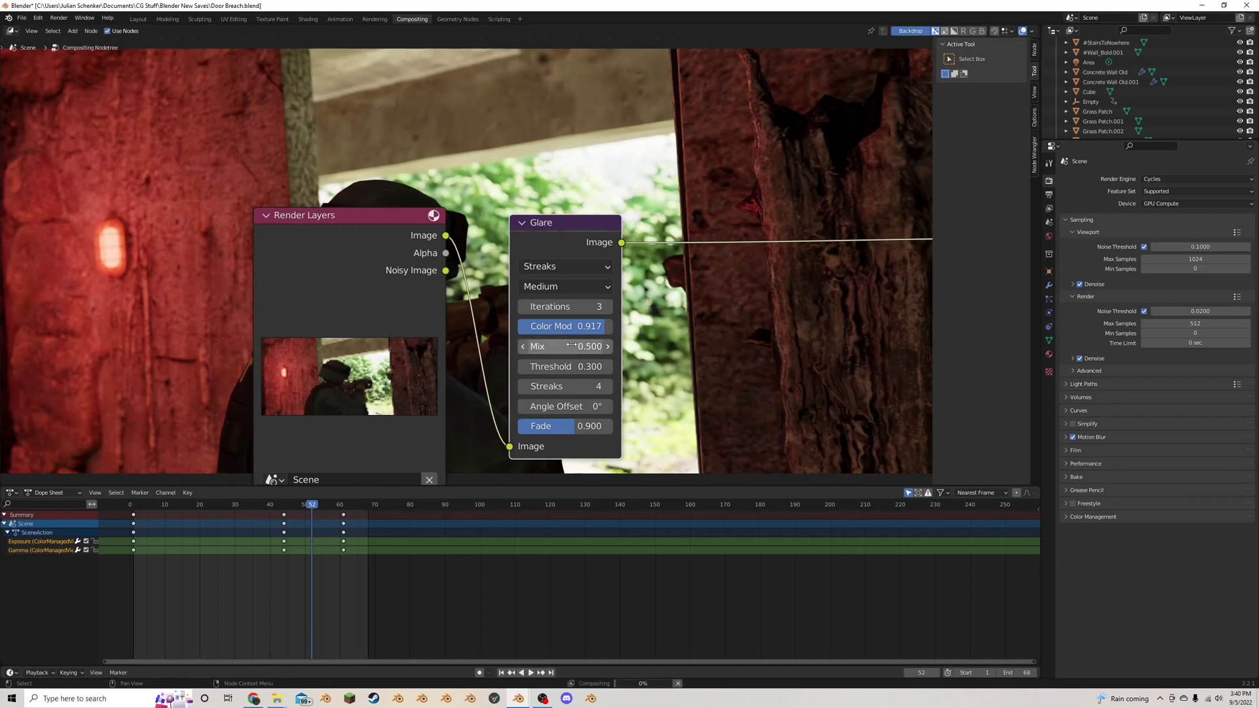
pyautogui.press('Return')
pyautogui.click(572, 345)
pyautogui.write('1')
pyautogui.press('Return')
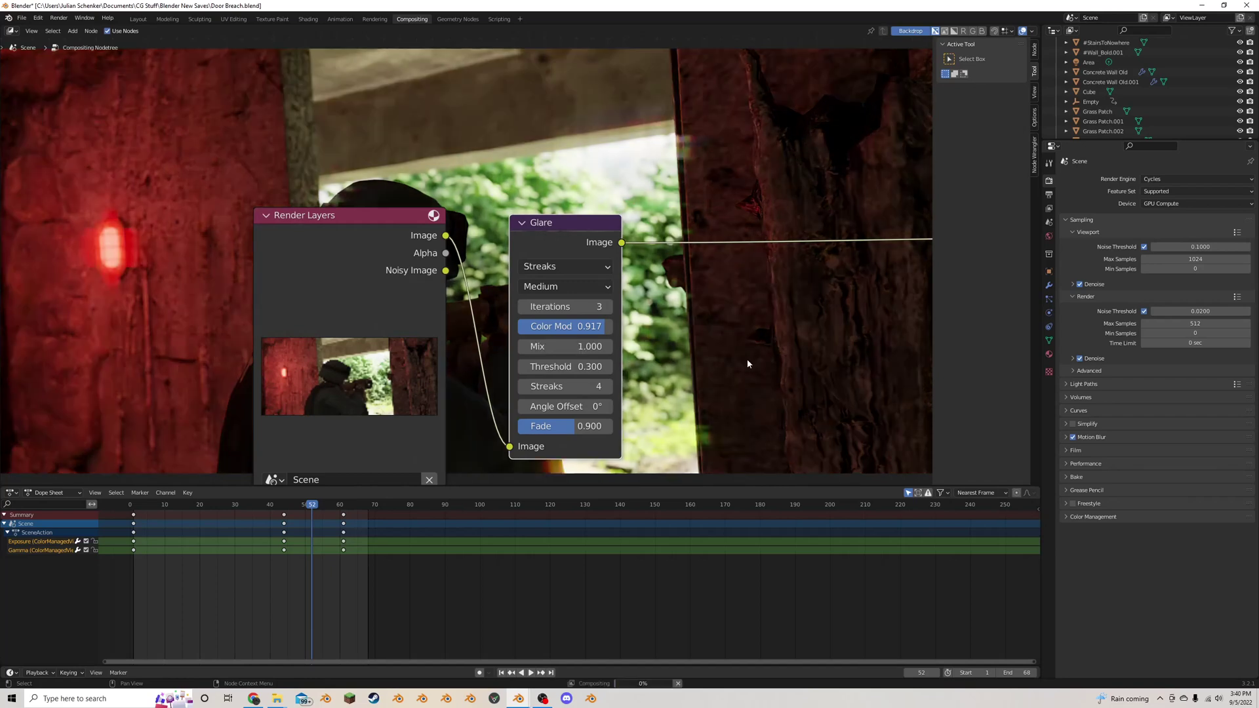
# Set the Glare node's Mix to 0.5 and its Color Mod to 0.900
pyautogui.click(580, 346)
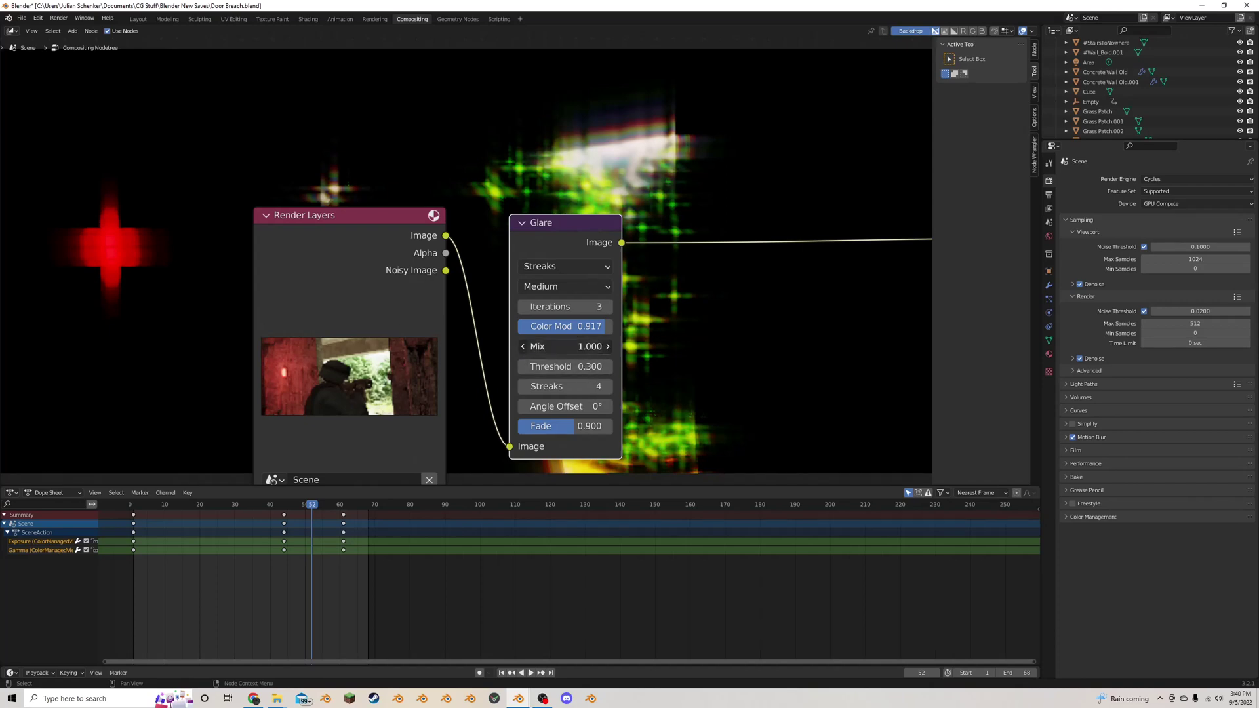
pyautogui.write('0.5')
pyautogui.press('Return')
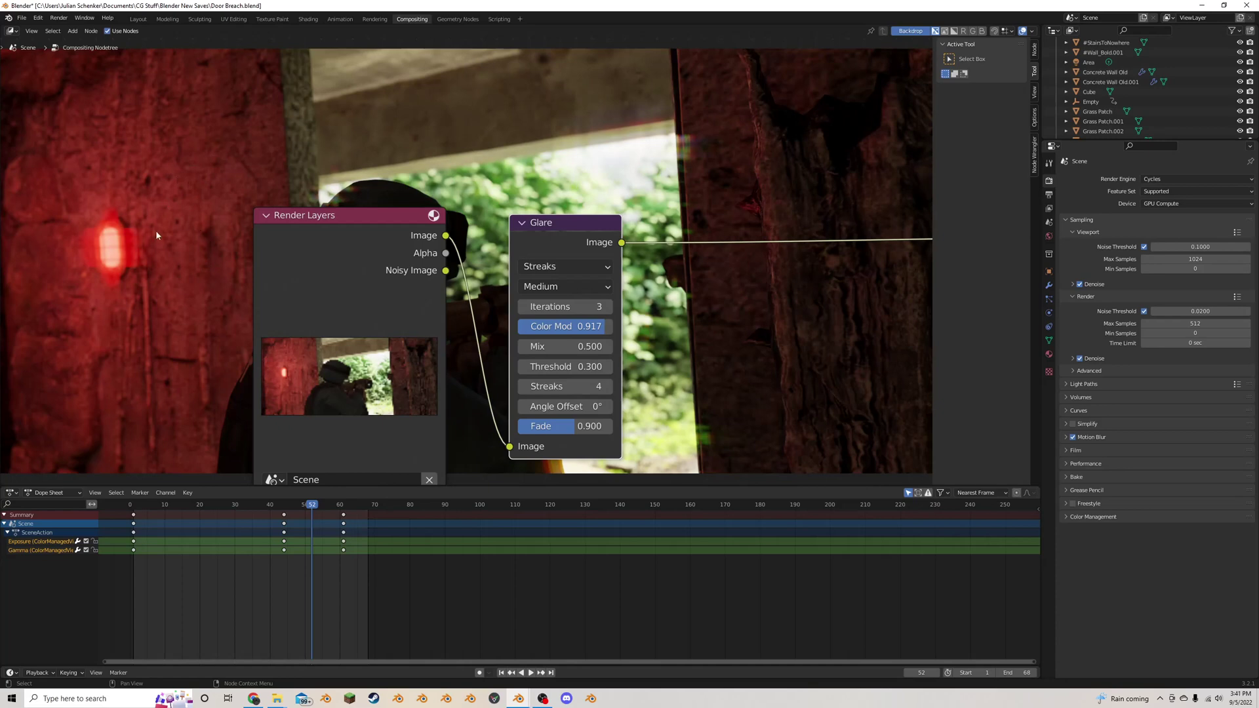
pyautogui.moveTo(608, 328)
pyautogui.mouseDown()
pyautogui.moveTo(571, 328)
pyautogui.moveTo(604, 328)
pyautogui.mouseUp()
pyautogui.moveTo(718, 193); pyautogui.dragTo(703, 194, button='middle')
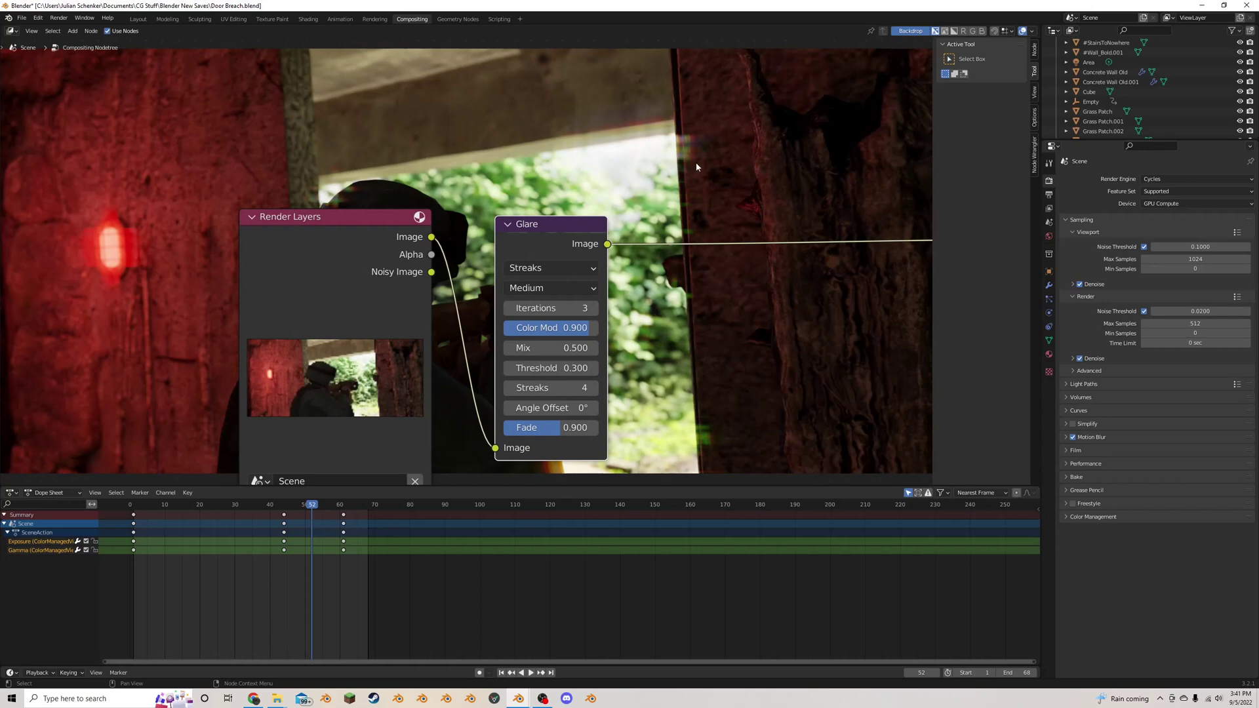
pyautogui.click(721, 135)
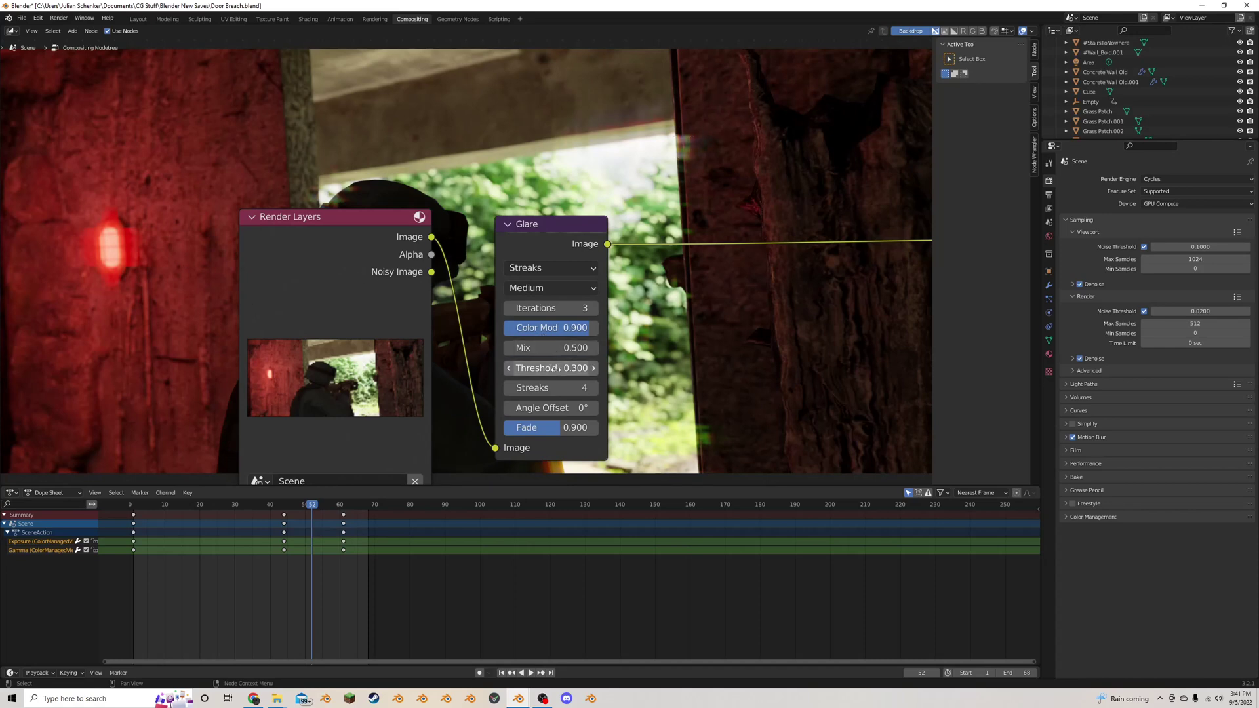
# Try the Glare node's Threshold at 0, then raise it stepwise to 1.000
pyautogui.moveTo(554, 367)
pyautogui.mouseDown()
pyautogui.moveTo(630, 368)
pyautogui.moveTo(538, 368)
pyautogui.mouseUp()
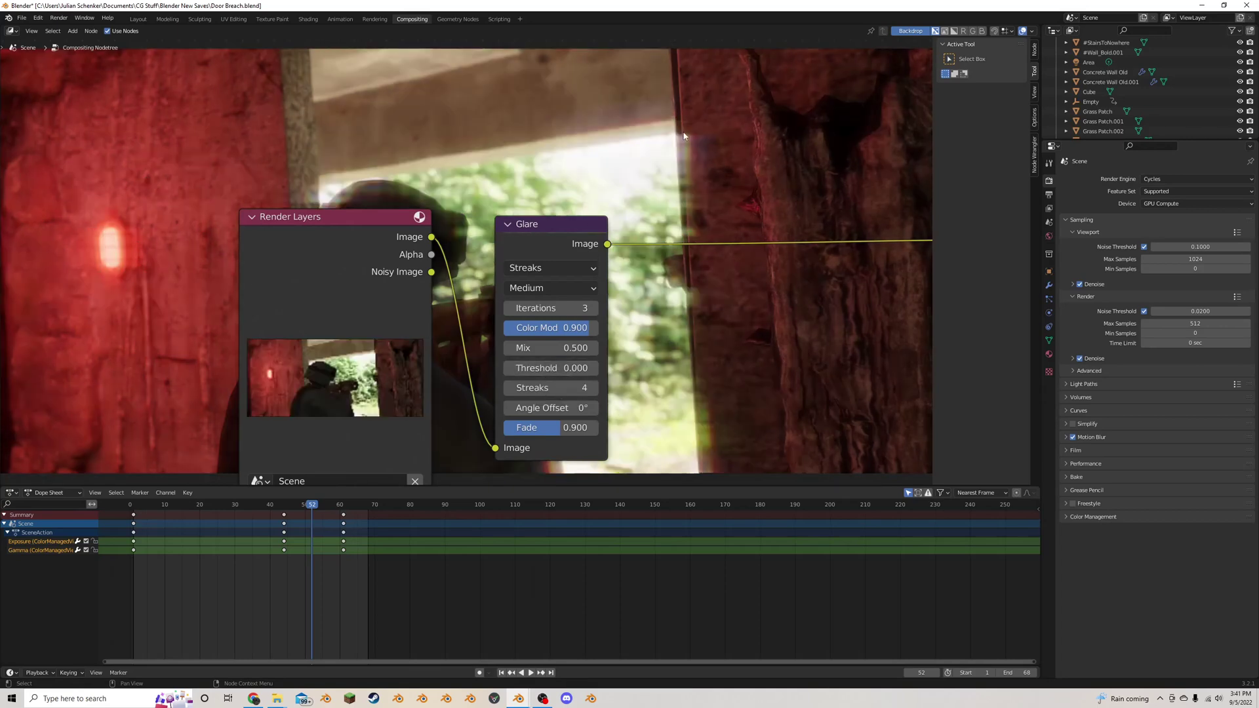
pyautogui.click(594, 370)
pyautogui.click(594, 371)
pyautogui.click(594, 371)
pyautogui.click(594, 371)
pyautogui.click(594, 371)
pyautogui.click(594, 372)
pyautogui.click(594, 371)
pyautogui.click(594, 371)
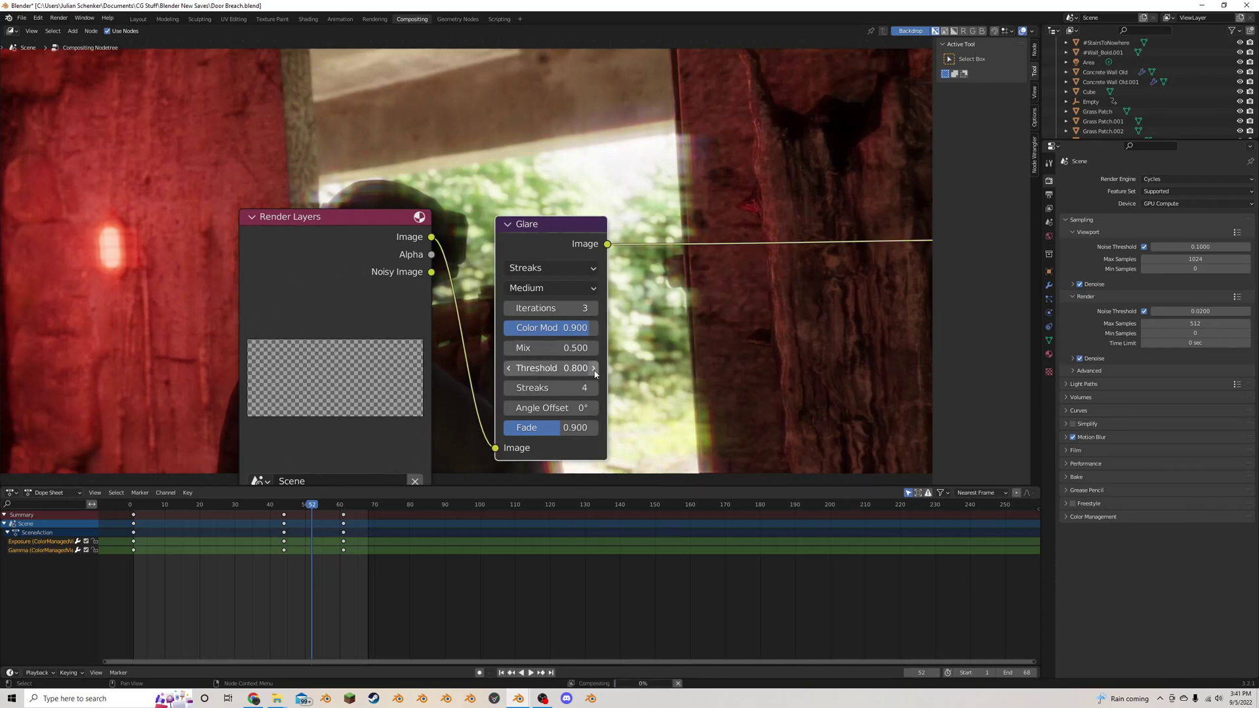
pyautogui.click(594, 371)
pyautogui.click(594, 369)
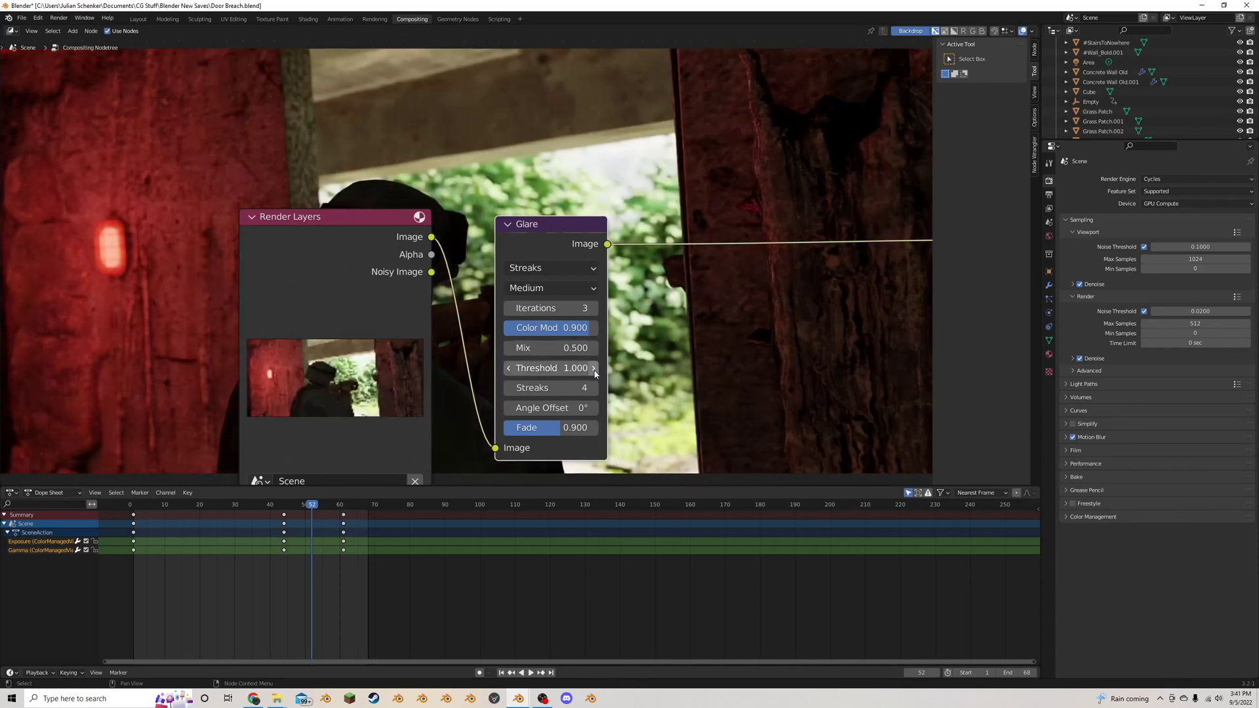
# Lower the Glare node's Threshold to 0.500
pyautogui.click(510, 369)
pyautogui.click(512, 368)
pyautogui.click(511, 368)
pyautogui.click(512, 369)
pyautogui.click(512, 369)
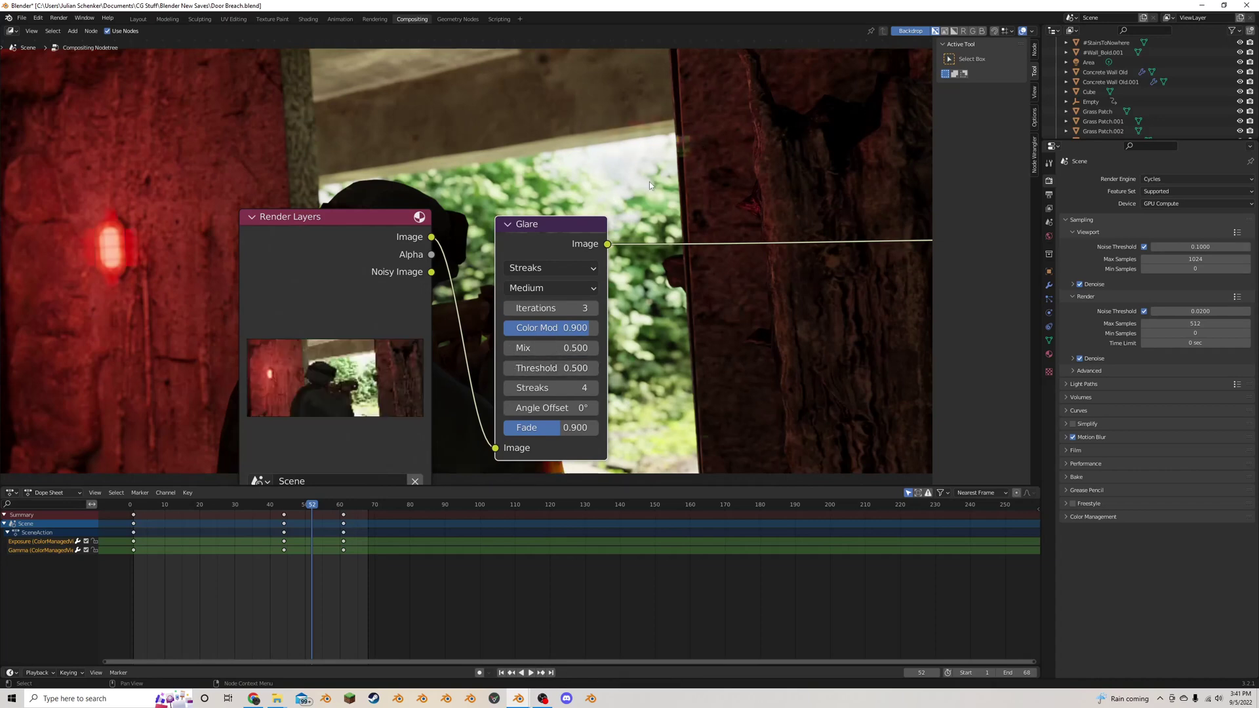
# Try the Glare node with 2 streaks, restore 4 streaks, and try an angle offset of 7.2°
pyautogui.moveTo(603, 409); pyautogui.dragTo(509, 335, button='middle')
pyautogui.scroll(-3, 586, 342)
pyautogui.scroll(3, 508, 334)
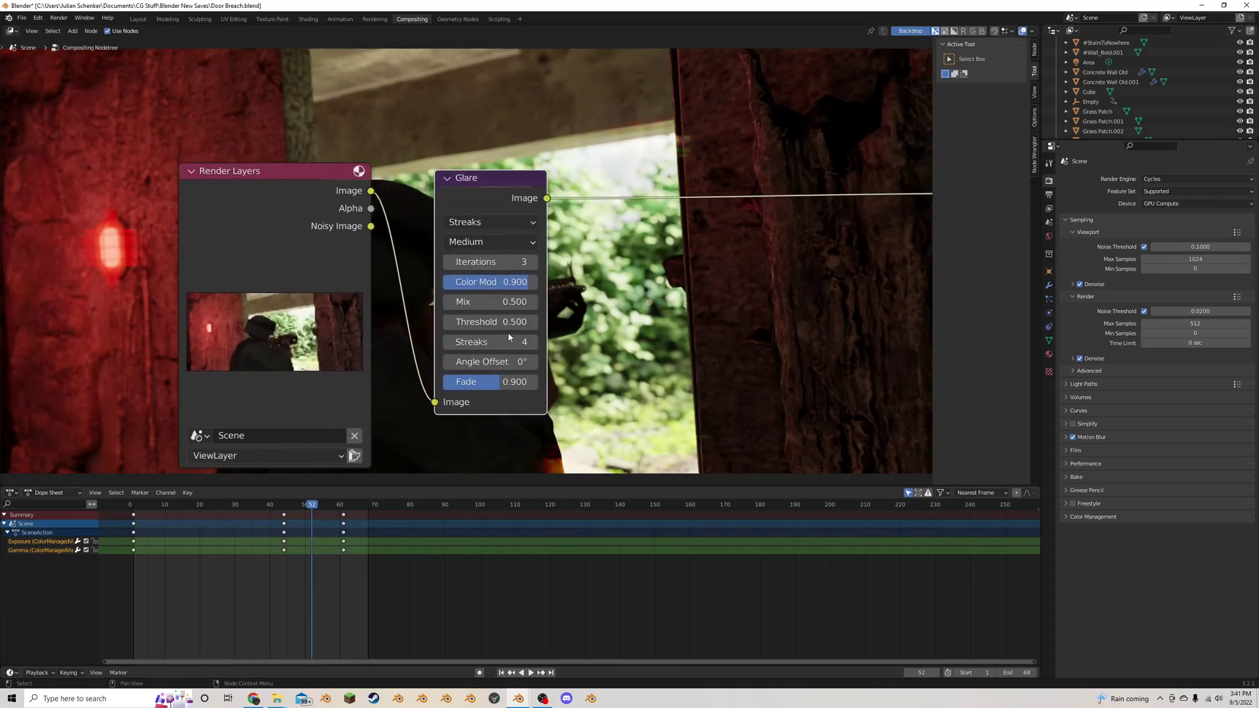
pyautogui.click(449, 343)
pyautogui.click(449, 343)
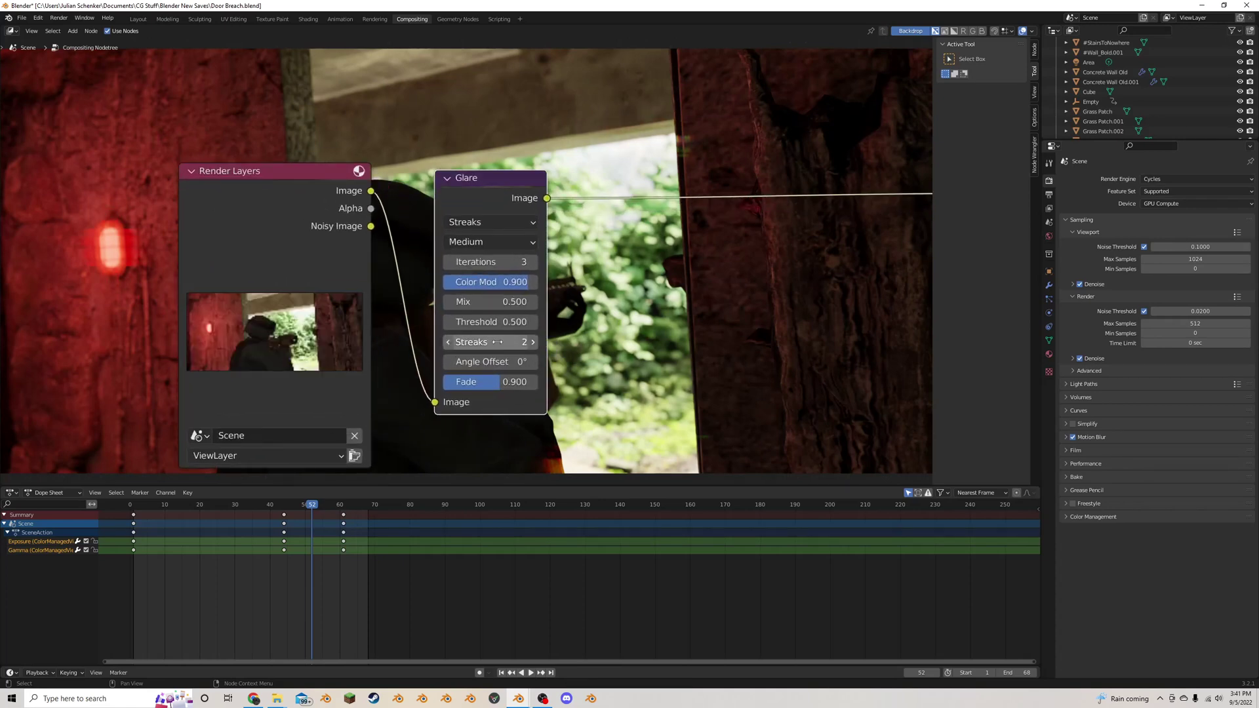
pyautogui.click(530, 344)
pyautogui.click(529, 344)
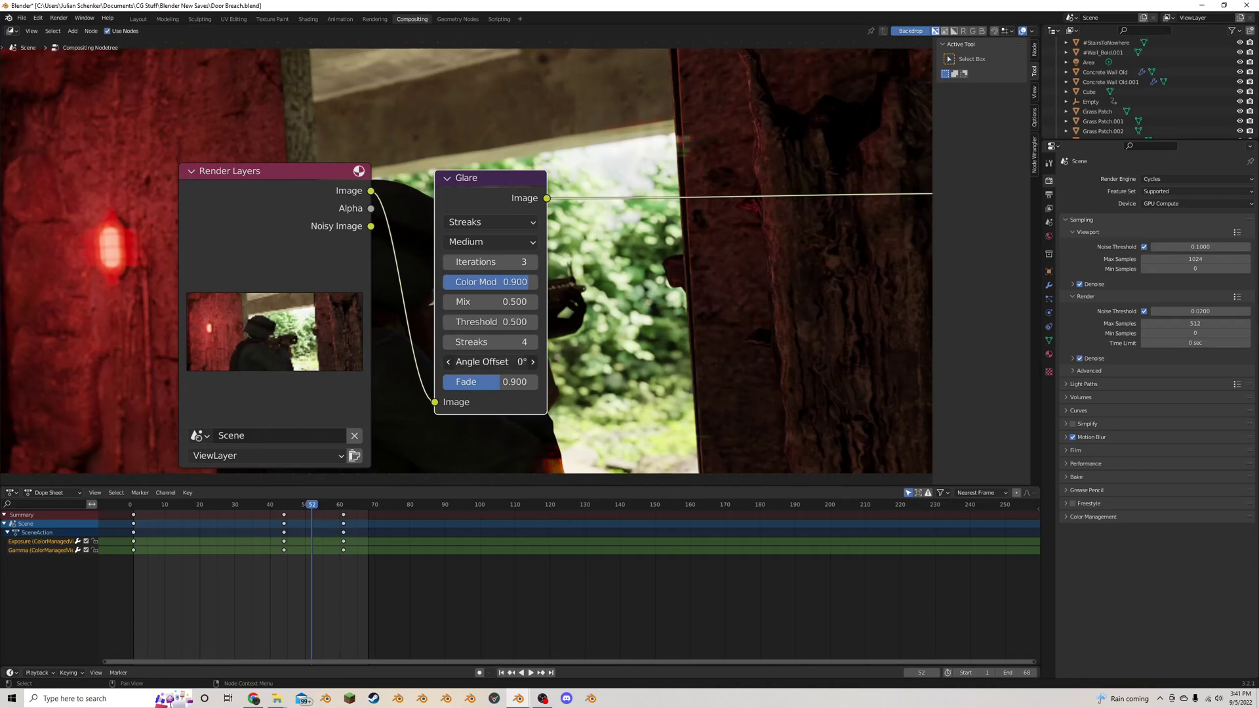
pyautogui.moveTo(480, 358); pyautogui.dragTo(492, 360)
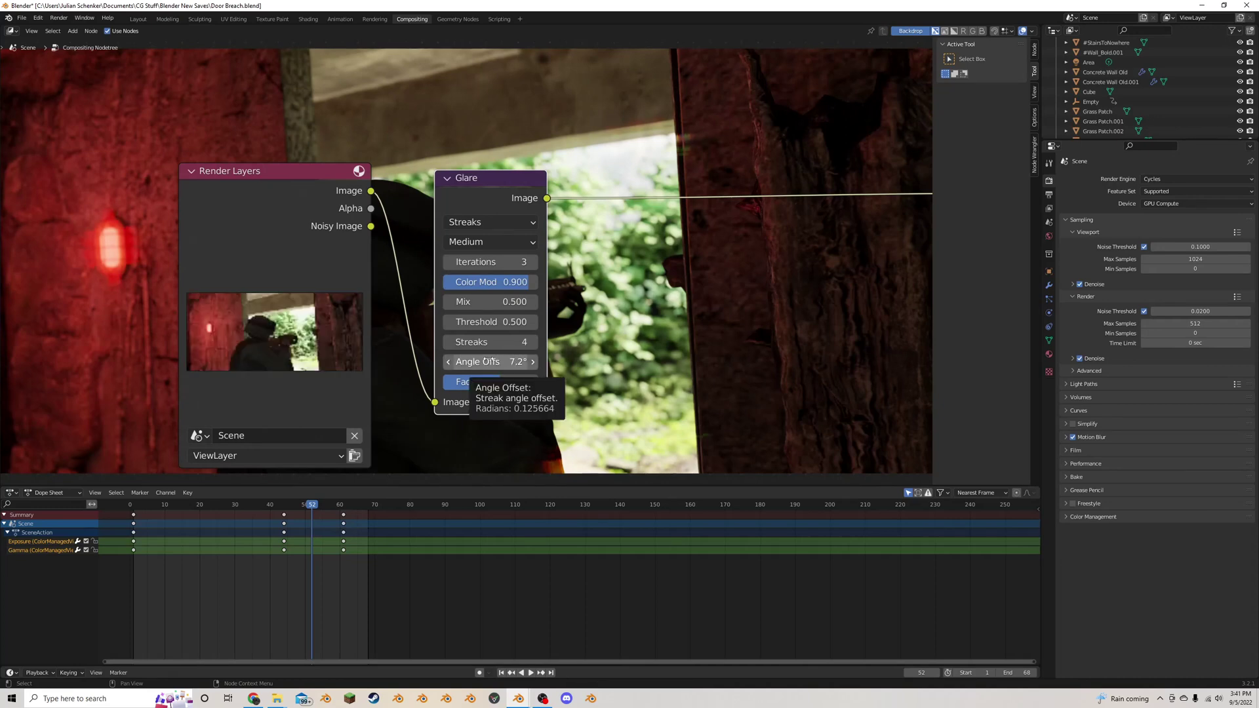
# Duplicate the Streaks Glare node, insert the copy directly after it, and set the copy's glare type to Fog Glow
pyautogui.scroll(-3, 597, 361)
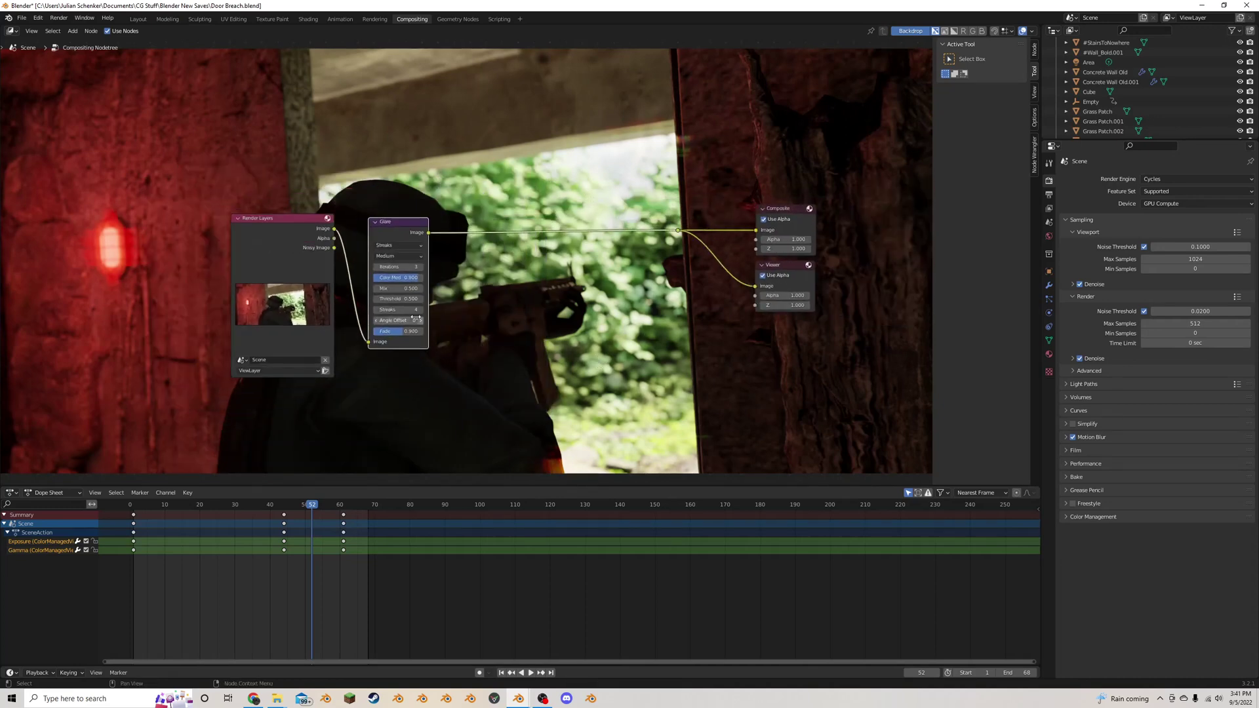
pyautogui.moveTo(415, 318); pyautogui.dragTo(431, 356, button='middle')
pyautogui.hotkey('shift', 'd')
pyautogui.click(470, 261)
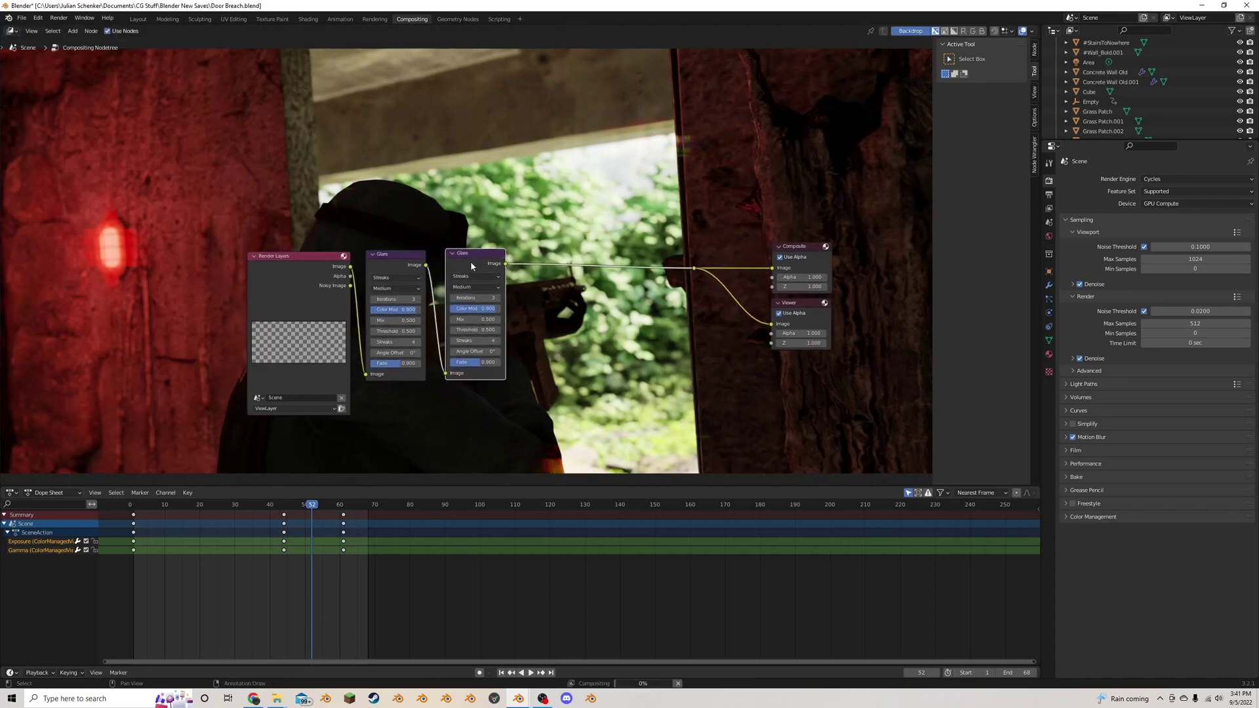
pyautogui.moveTo(470, 261); pyautogui.dragTo(485, 261)
pyautogui.click(490, 276)
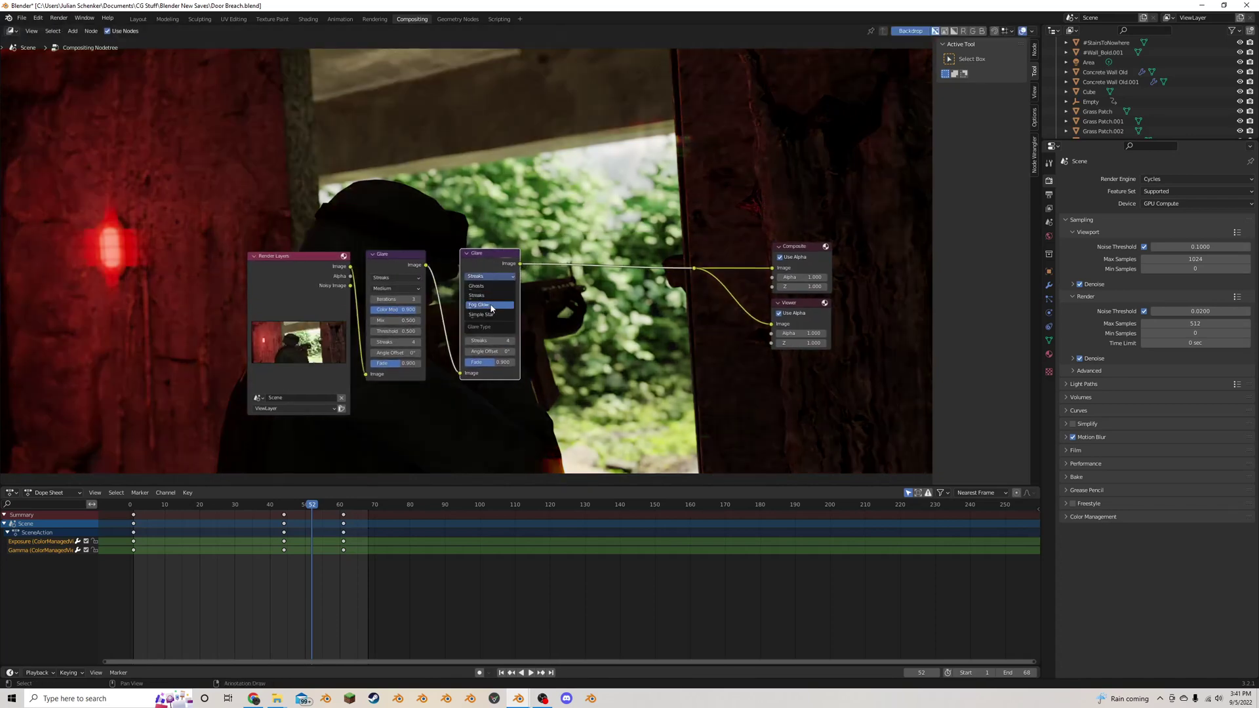
pyautogui.click(491, 305)
pyautogui.scroll(3, 489, 302)
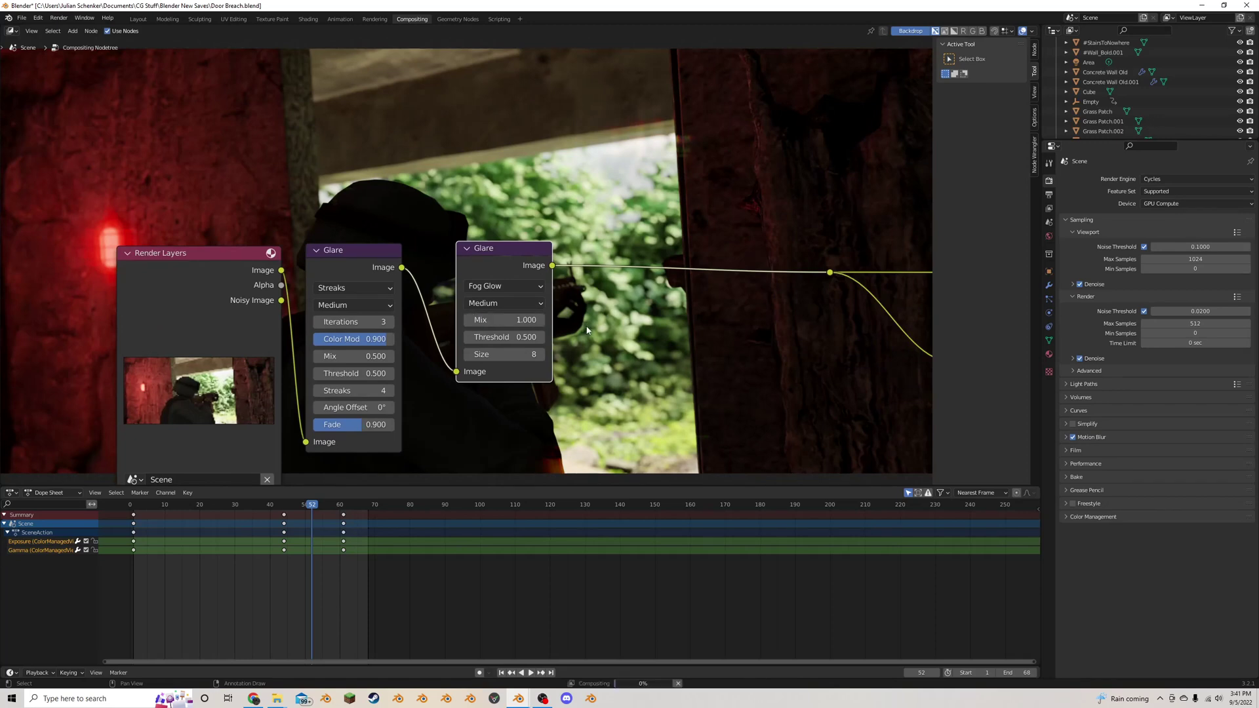
# Set Mix to 0 on both the Fog Glow and Streaks Glare nodes, and move the Fog Glow node closer to the Streaks node
pyautogui.moveTo(510, 320); pyautogui.dragTo(467, 320)
pyautogui.click(510, 320)
pyautogui.write('0')
pyautogui.press('Return')
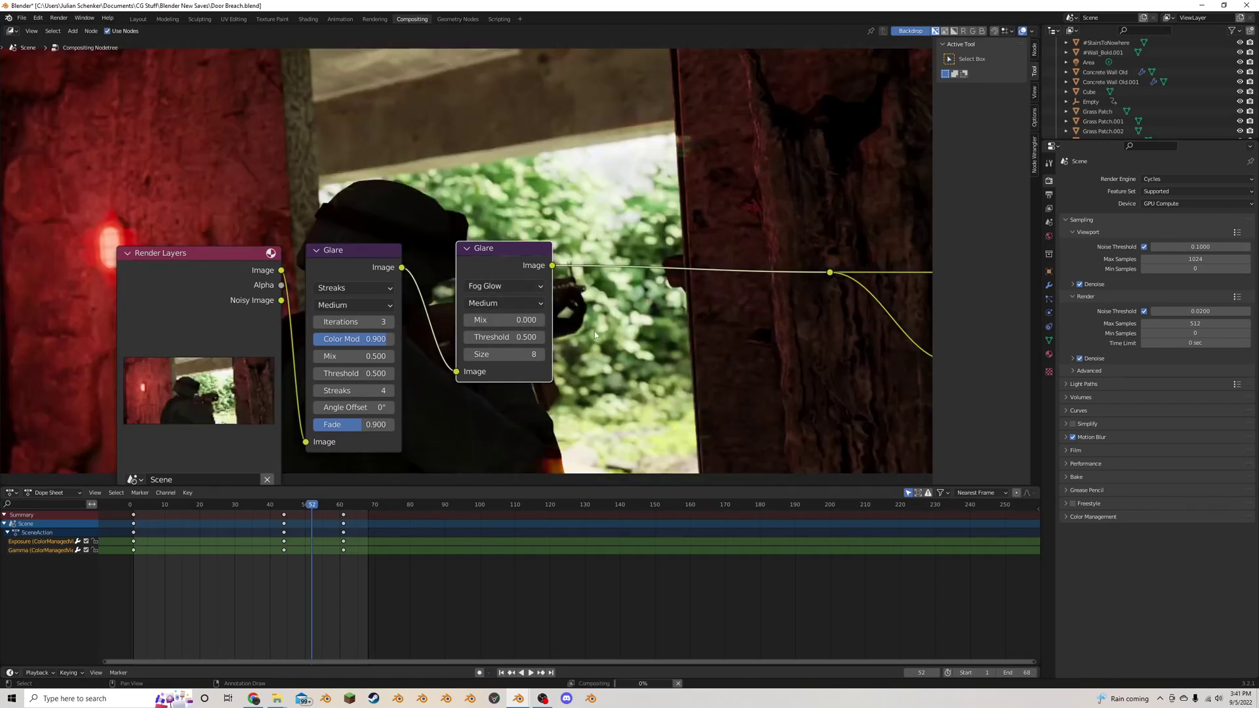
pyautogui.click(355, 353)
pyautogui.write('0')
pyautogui.press('Return')
pyautogui.moveTo(500, 257); pyautogui.dragTo(453, 260)
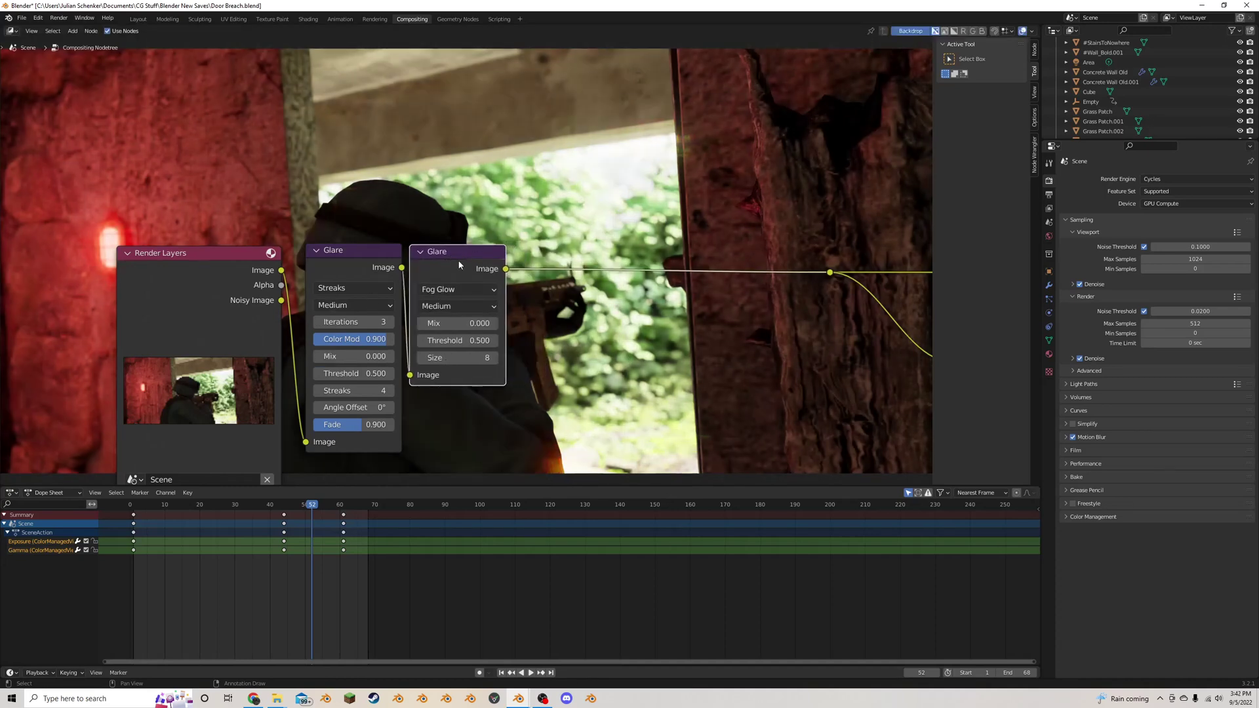
pyautogui.moveTo(472, 288); pyautogui.dragTo(413, 296, button='middle')
pyautogui.scroll(-1, 406, 295)
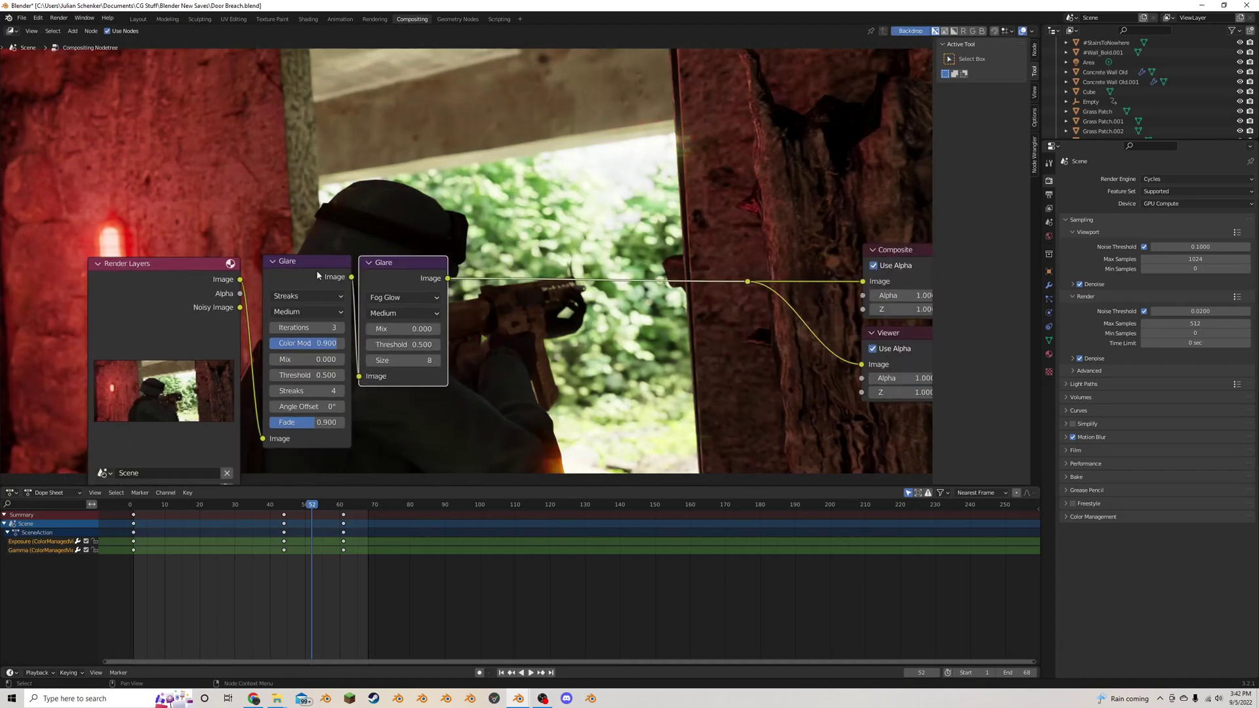
pyautogui.moveTo(318, 276); pyautogui.dragTo(322, 301, button='middle')
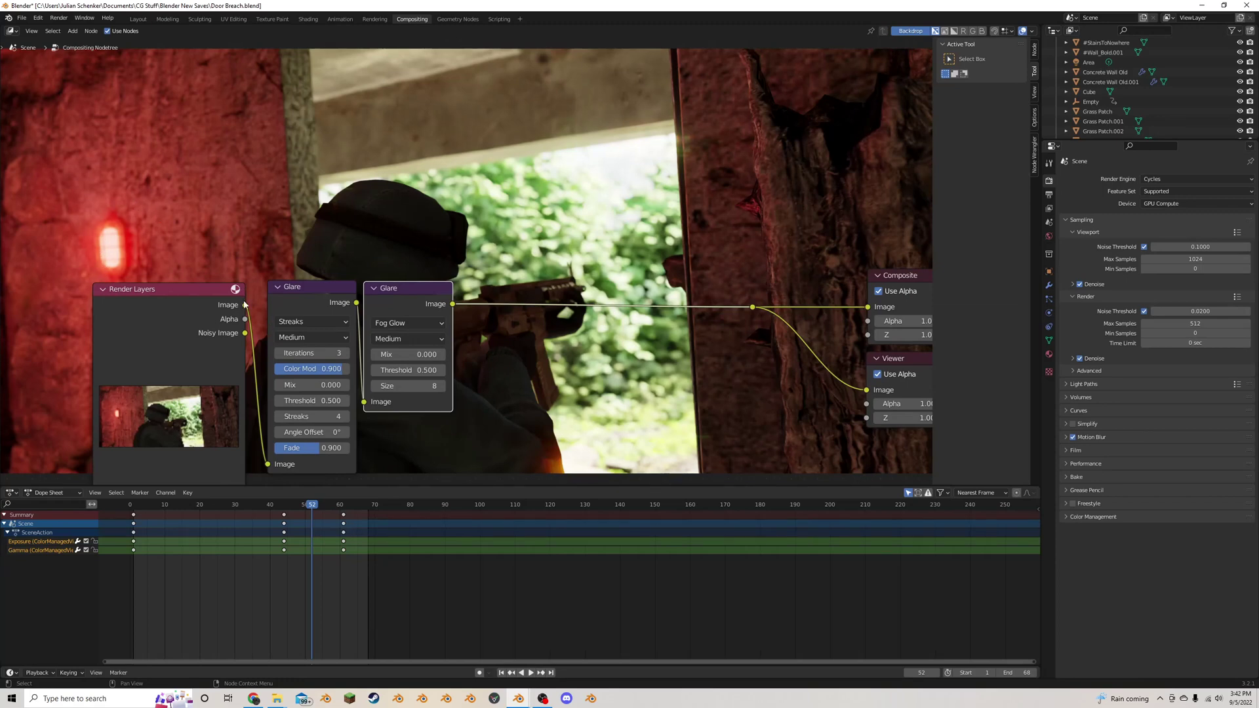
# Try linking the Render Layers image straight into the Fog Glow Glare, bypassing the Streaks Glare, and restore the chain through both nodes
pyautogui.moveTo(245, 304); pyautogui.dragTo(376, 406)
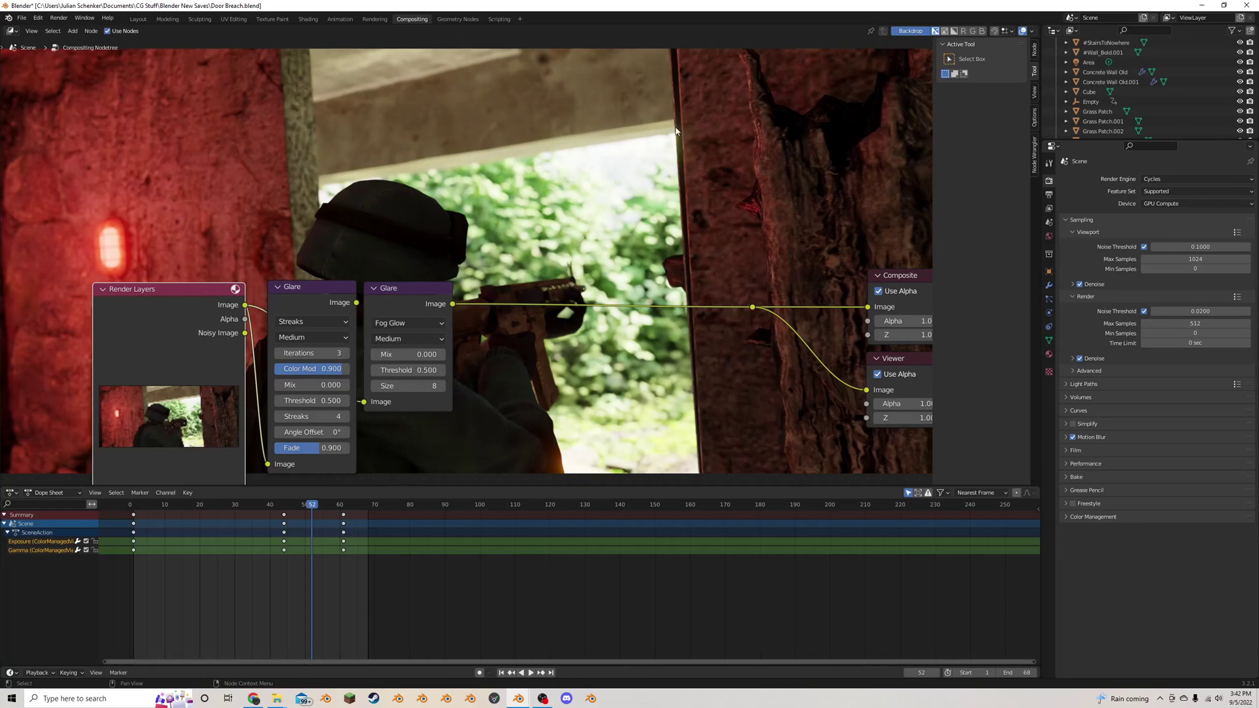
pyautogui.keyDown('ctrl'); pyautogui.keyDown('shift'); pyautogui.click(200, 309); pyautogui.keyUp('shift'); pyautogui.keyUp('ctrl')
pyautogui.hotkey('ctrl', 'shift', 'z')
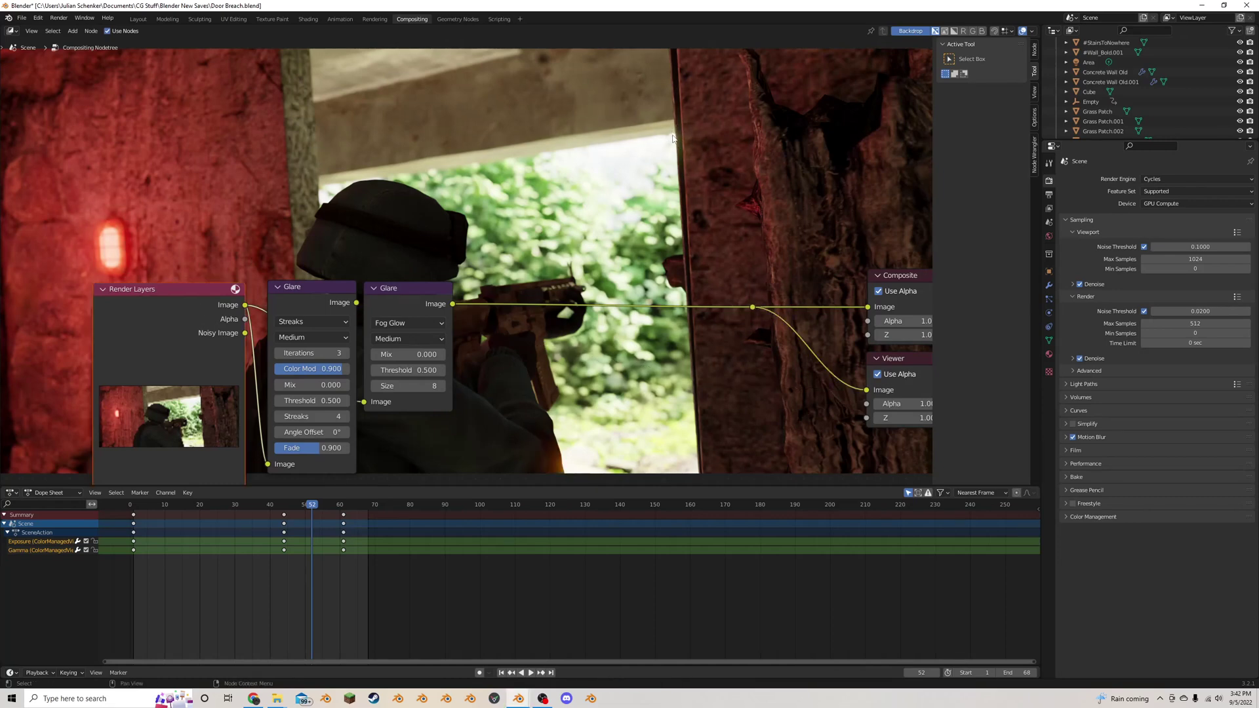
pyautogui.click(323, 303)
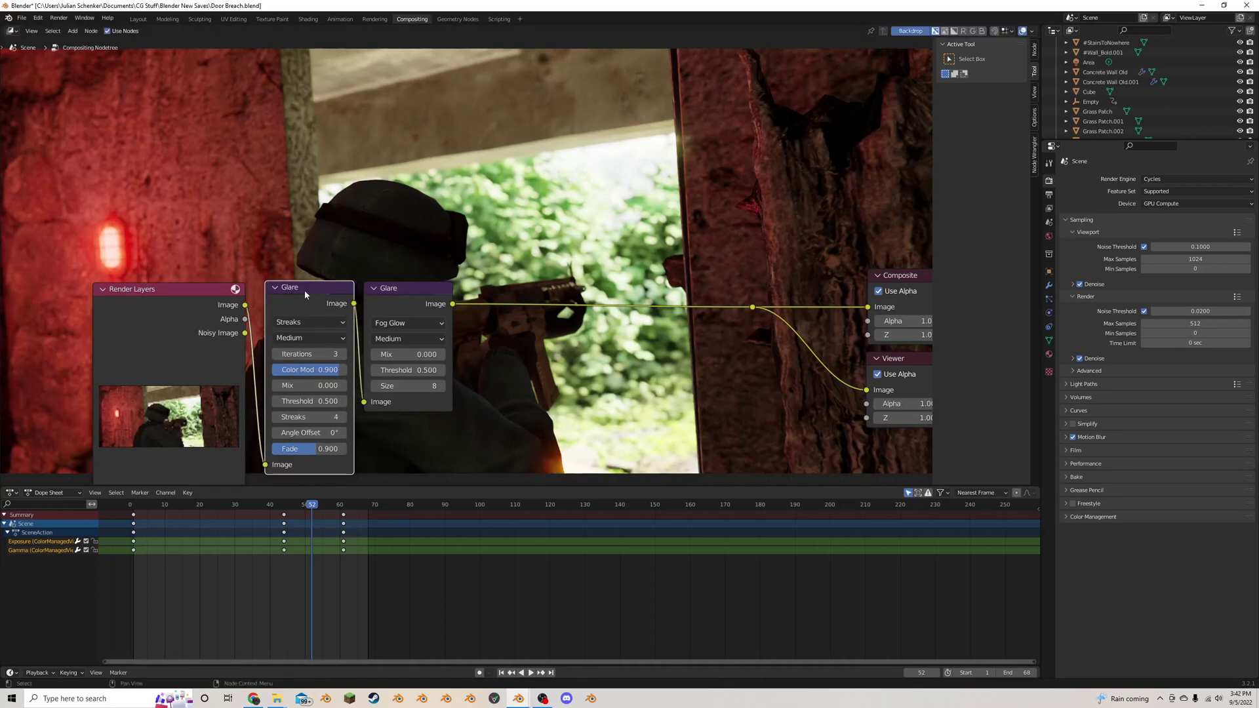
# Move the Render Layers and both Glare nodes away from the Composite and Viewer nodes to make room for another node
pyautogui.scroll(-2, 422, 219)
pyautogui.scroll(2, 447, 250)
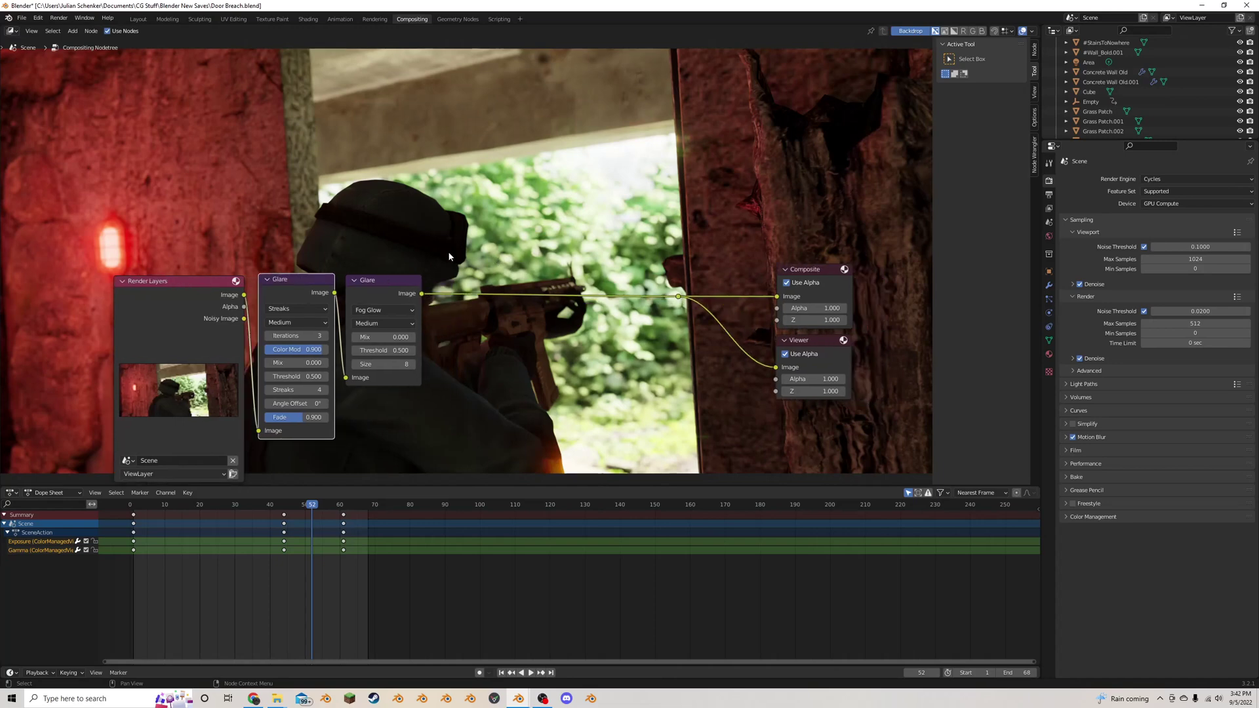
pyautogui.moveTo(430, 231); pyautogui.dragTo(1, 417)
pyautogui.press('g')
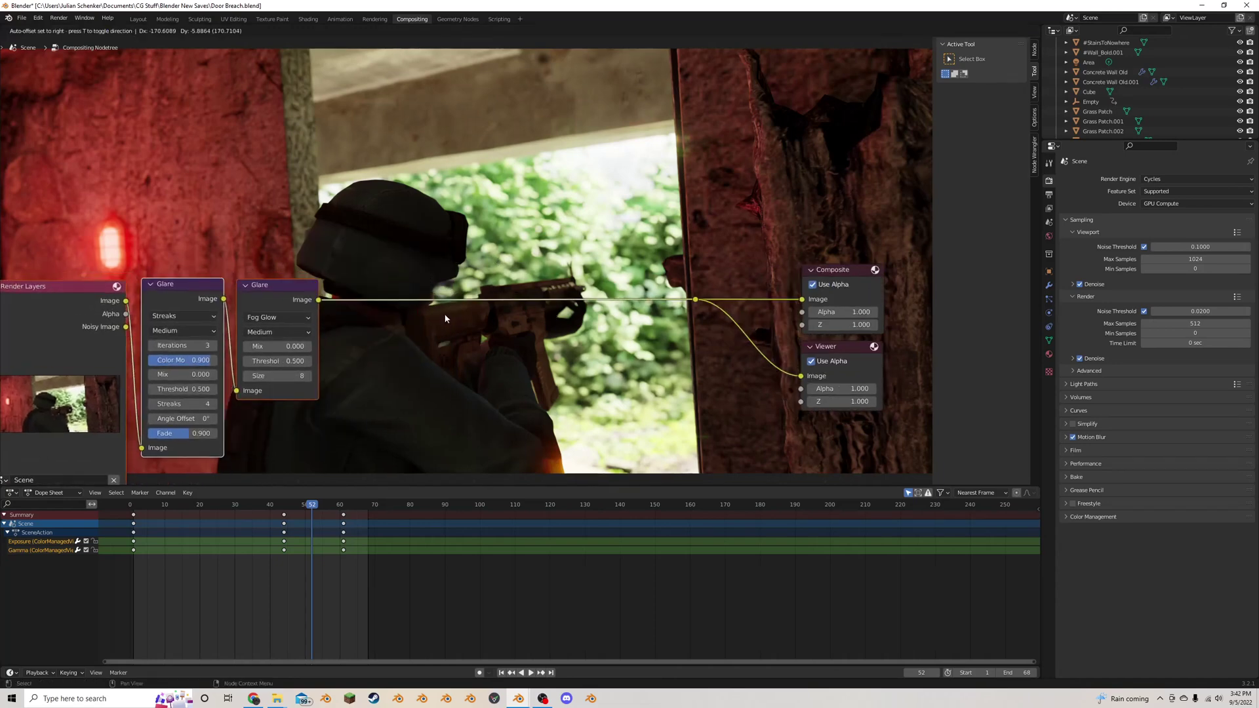
pyautogui.click(447, 326)
pyautogui.click(447, 326)
# Add a Color Balance node on the link between the Fog Glow Glare and the output nodes
pyautogui.hotkey('shift', 'a')
pyautogui.click(447, 323)
pyautogui.write('ba')
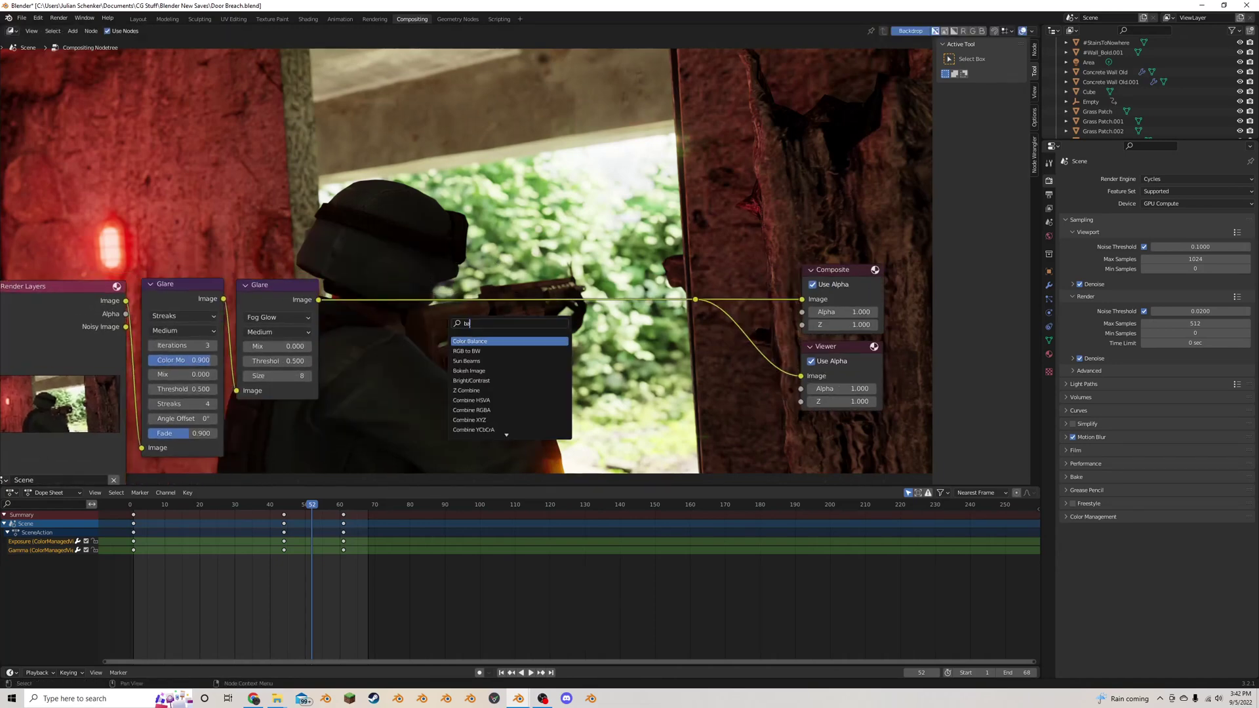
pyautogui.click(489, 341)
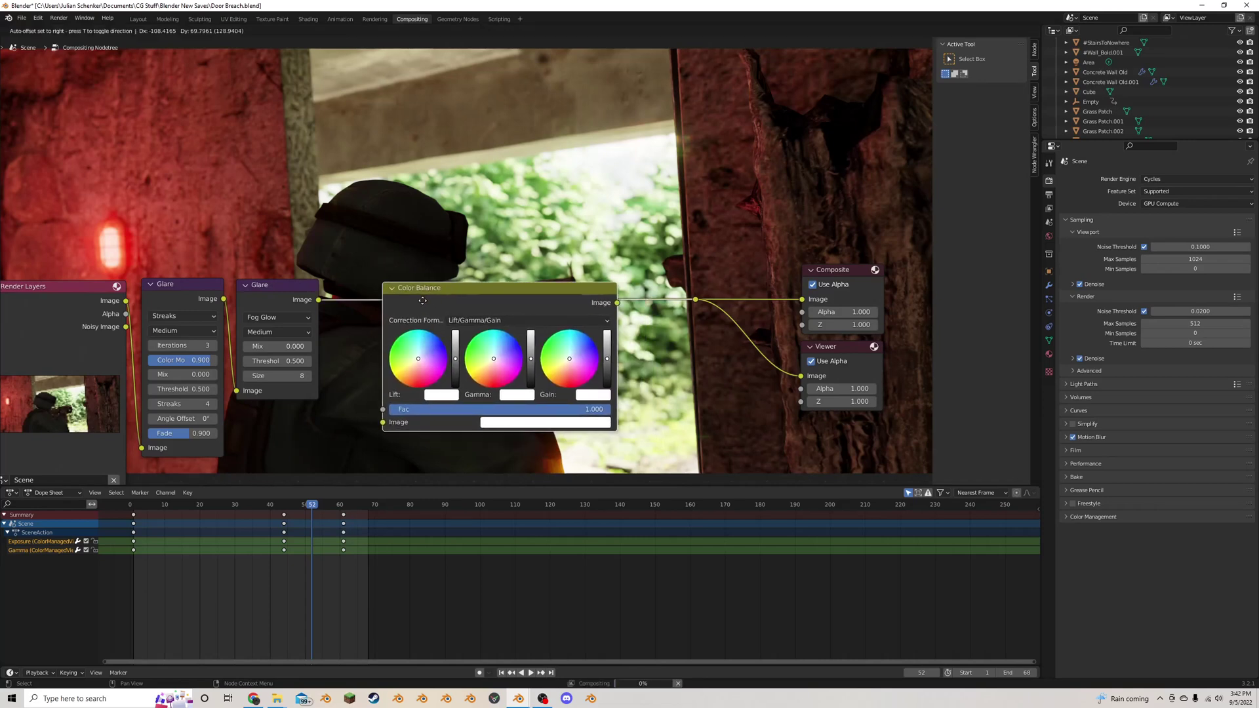
pyautogui.click(473, 295)
pyautogui.moveTo(473, 295); pyautogui.dragTo(446, 293)
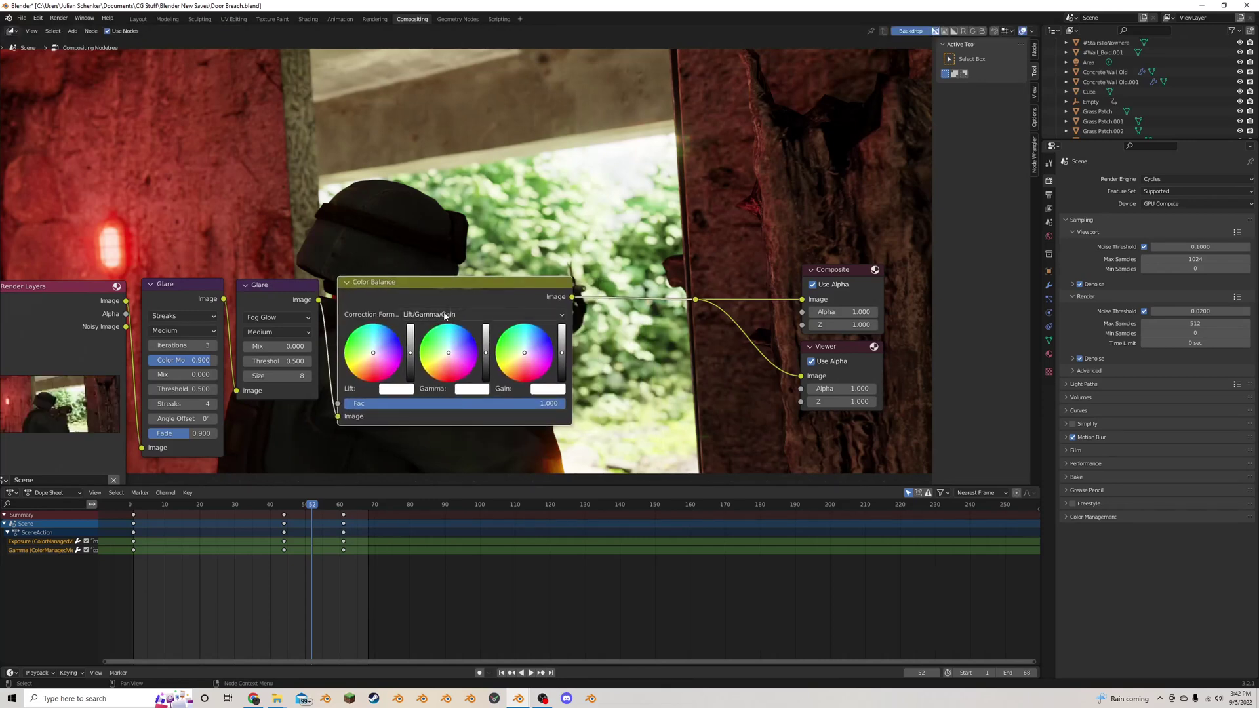
# Switch the Color Balance correction formula to Offset/Power/Slope (ASC-CDL)
pyautogui.click(445, 316)
pyautogui.click(423, 319)
pyautogui.click(417, 318)
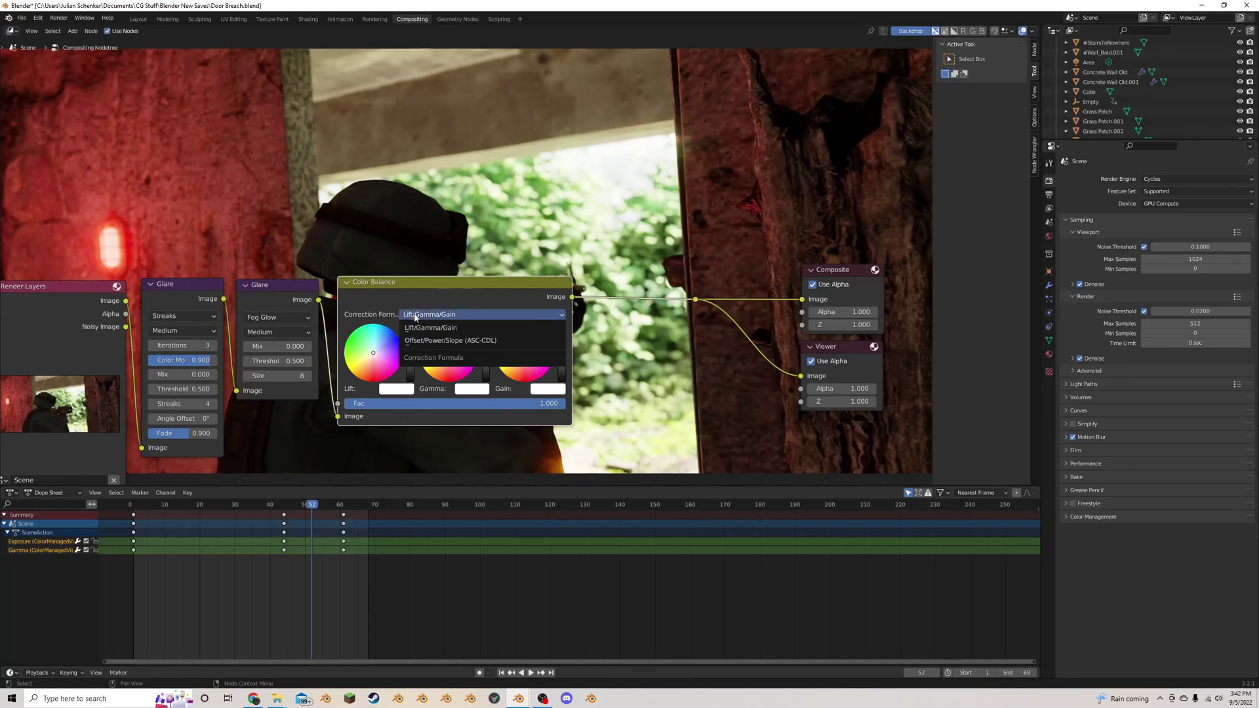
pyautogui.click(455, 342)
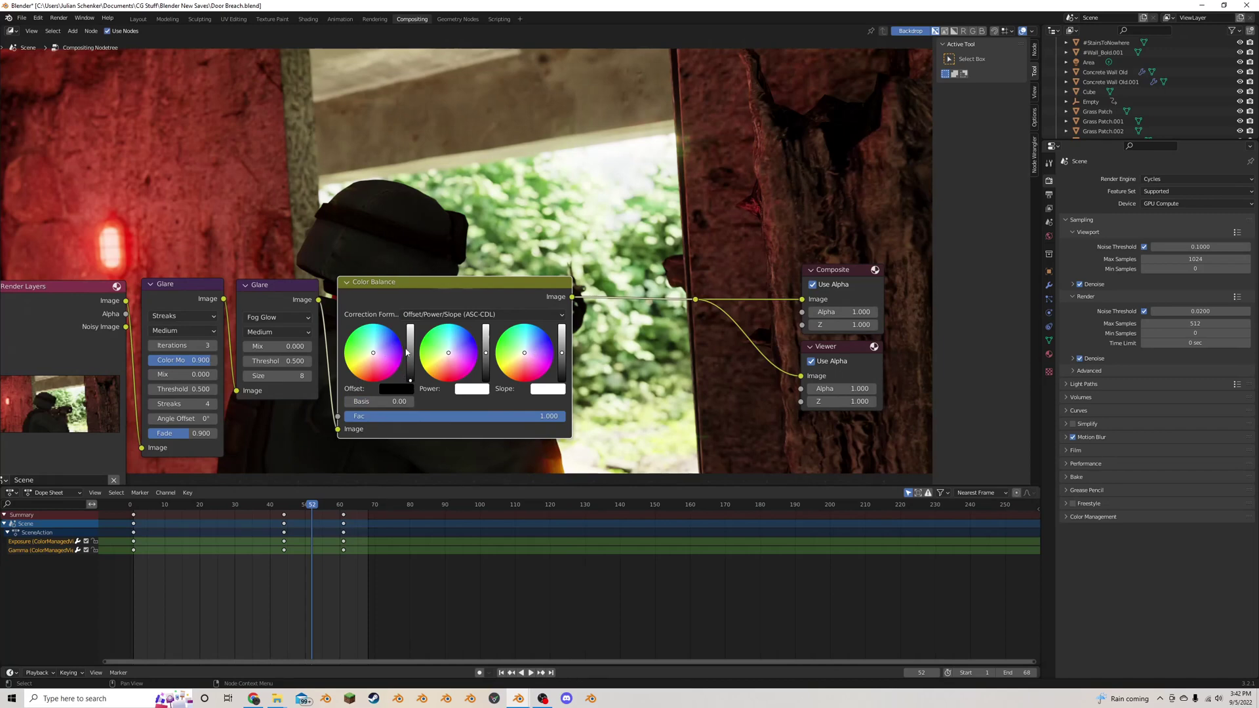
# Try a brighter Color Balance Offset, set its color value to 0.001, and tint it fully toward cyan
pyautogui.moveTo(411, 381)
pyautogui.mouseDown()
pyautogui.moveTo(413, 327)
pyautogui.moveTo(414, 380)
pyautogui.mouseUp()
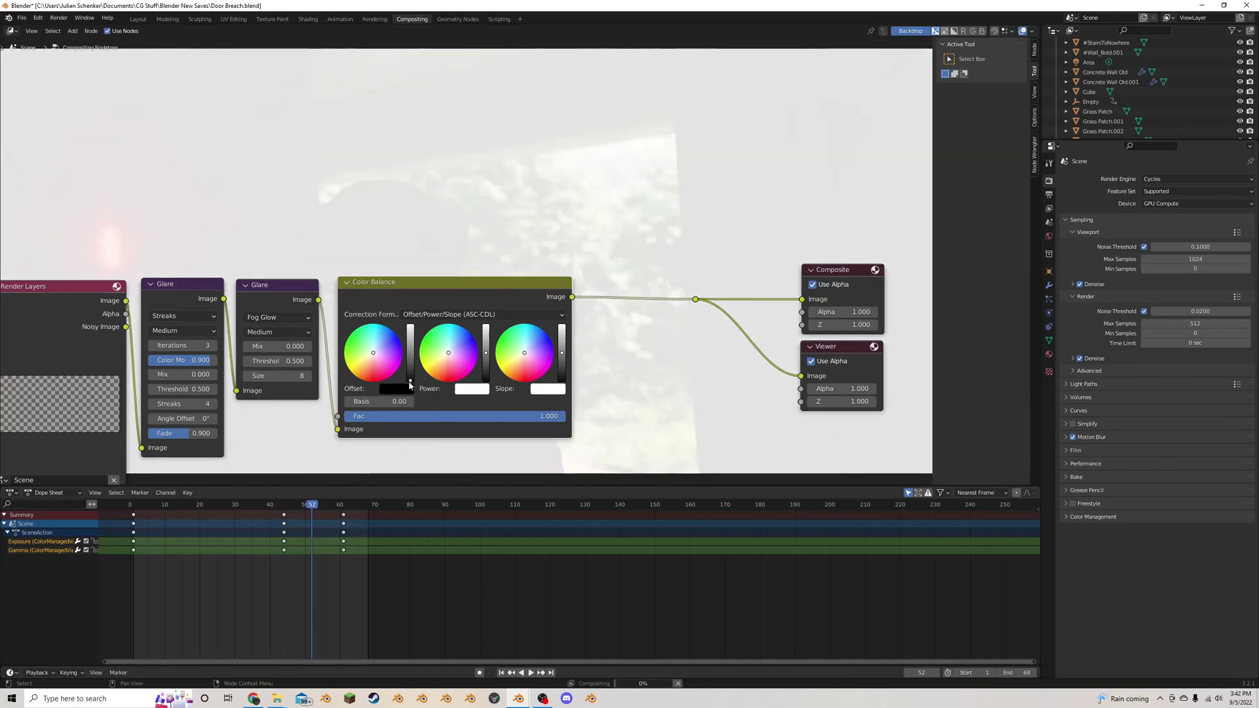
pyautogui.click(406, 390)
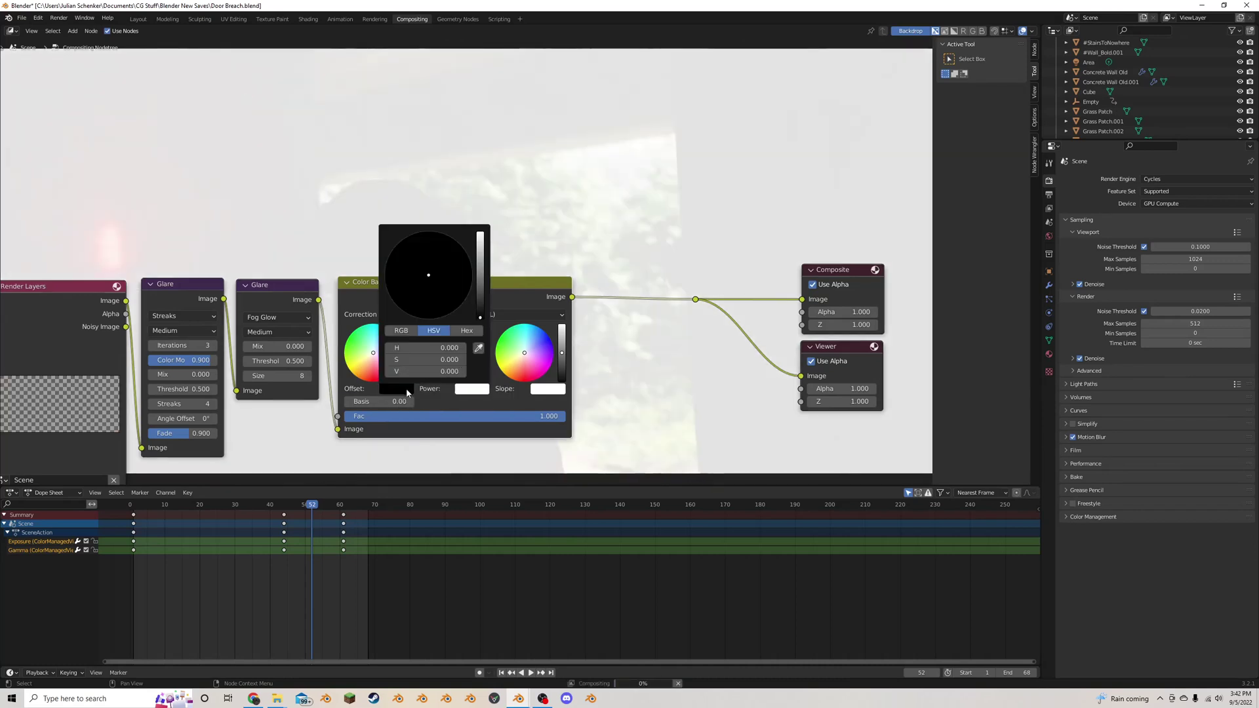
pyautogui.click(440, 371)
pyautogui.write('0.0')
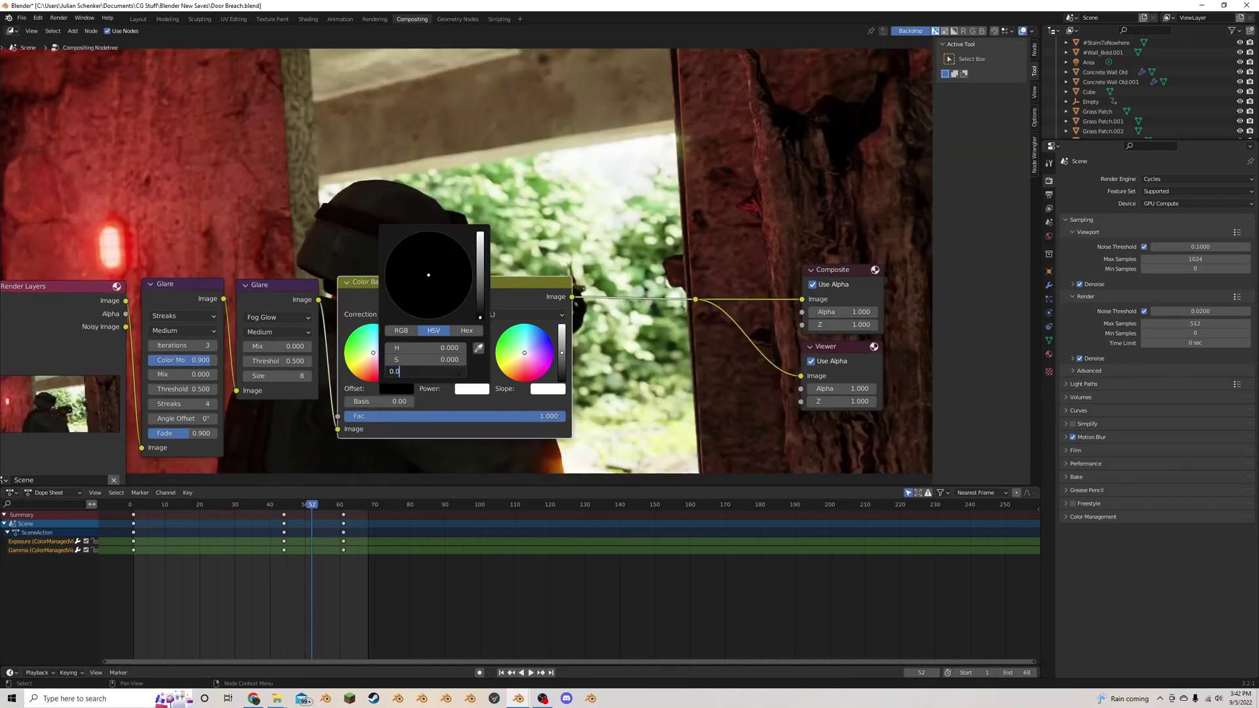
pyautogui.write('01')
pyautogui.press('Return')
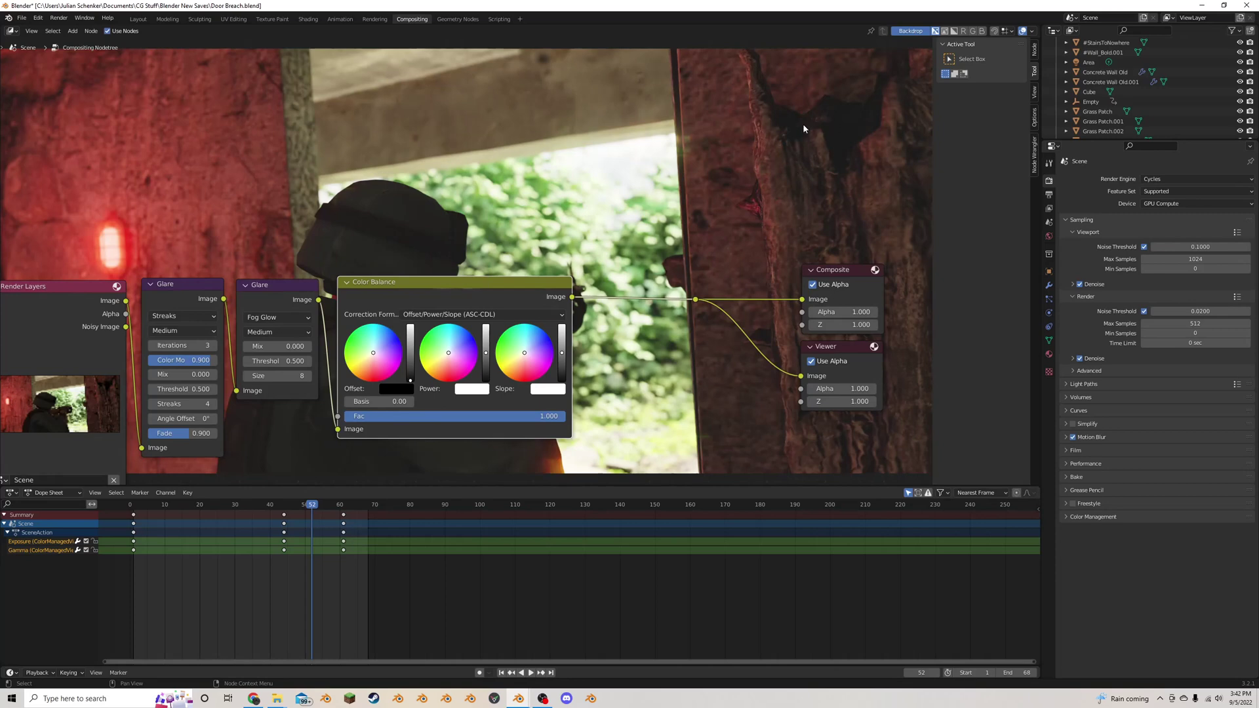
pyautogui.moveTo(386, 338); pyautogui.dragTo(372, 324)
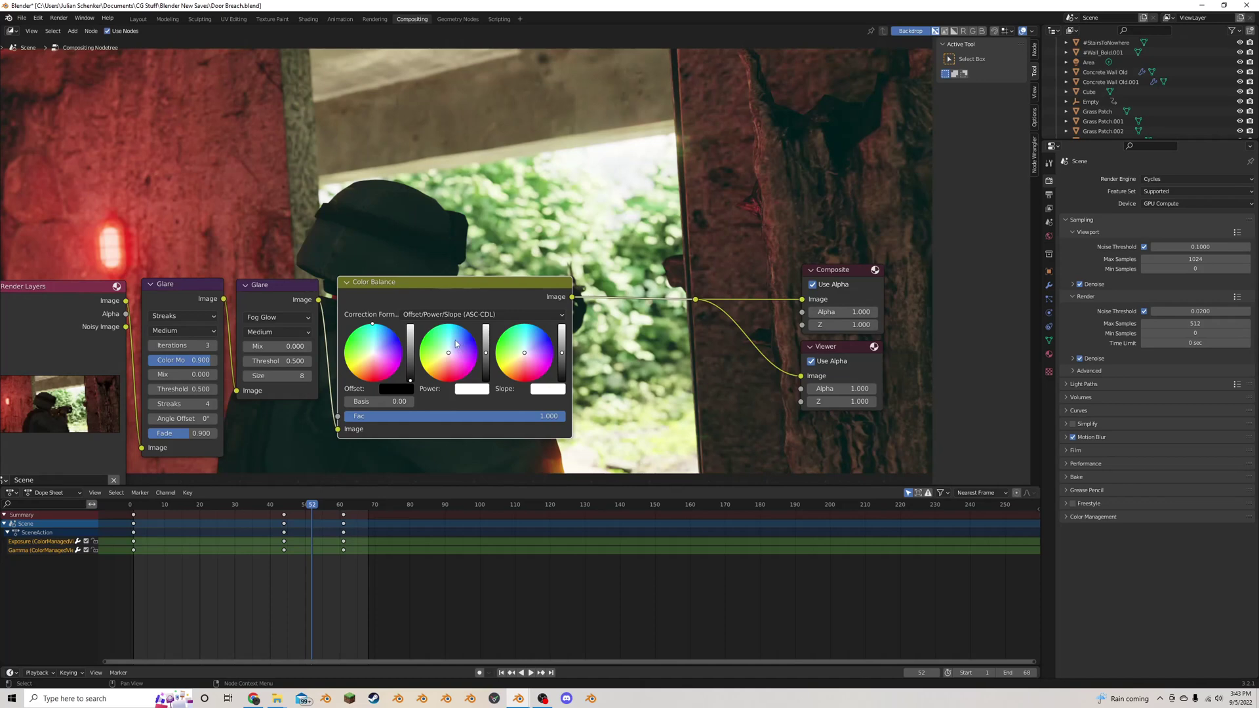
# Try cool and warm tints on the Color Balance Power, settle on pale blue, and tint the Slope pale blue as well
pyautogui.moveTo(457, 345); pyautogui.dragTo(455, 346)
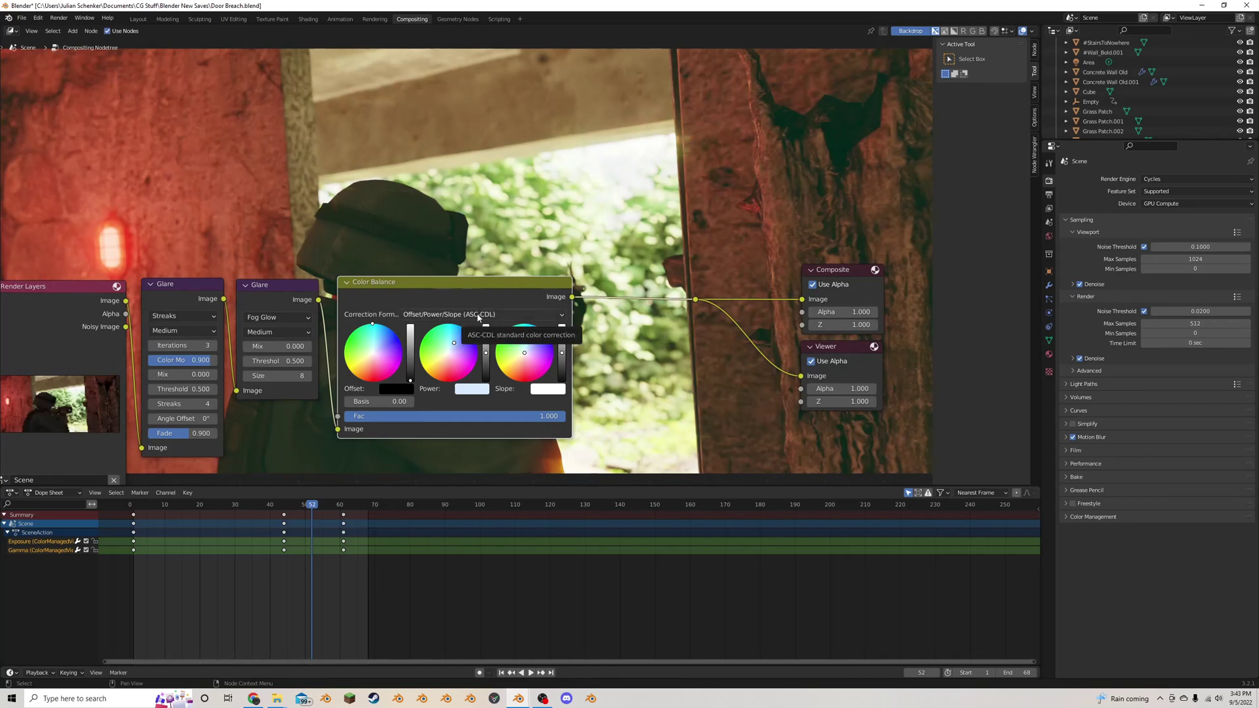
pyautogui.moveTo(462, 346); pyautogui.dragTo(444, 369)
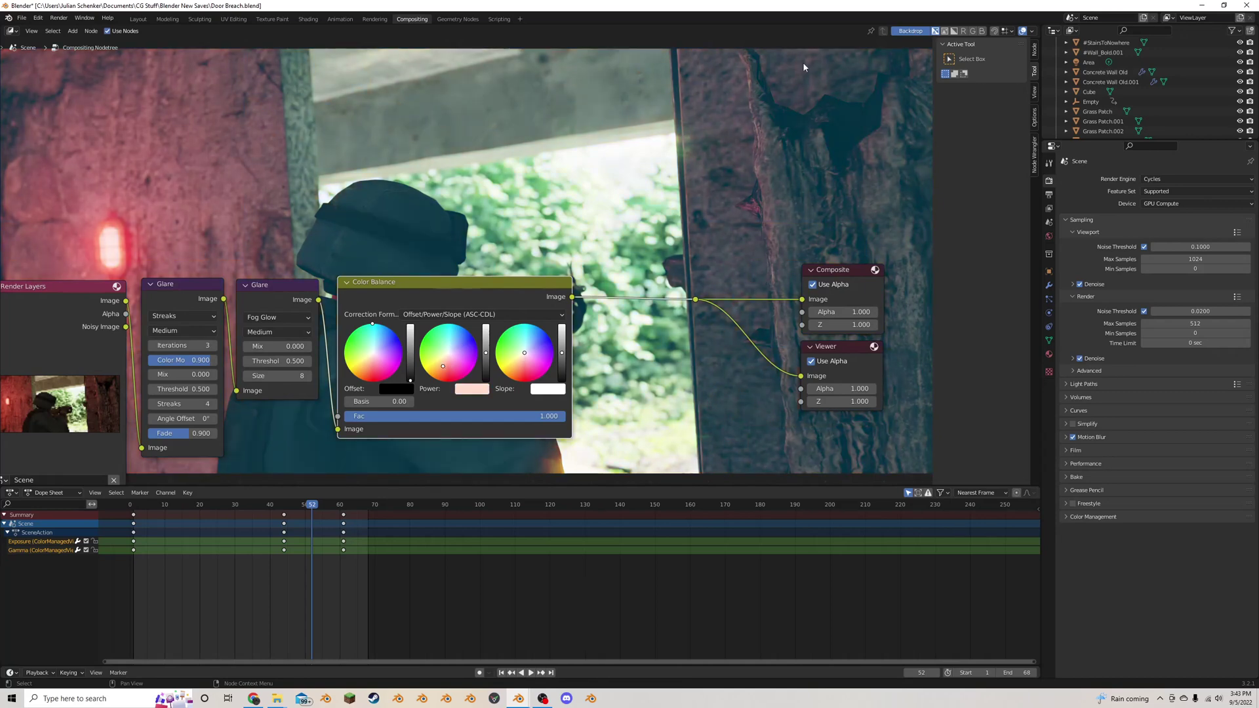
pyautogui.moveTo(457, 348); pyautogui.dragTo(451, 348)
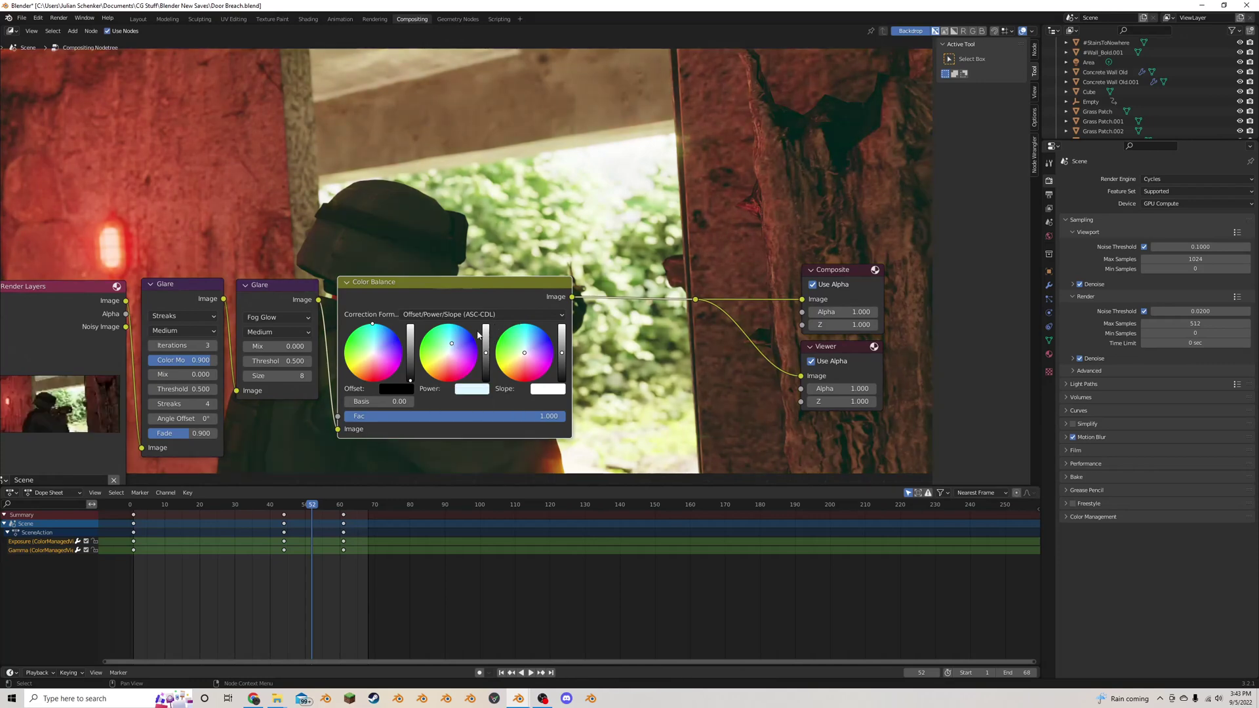
pyautogui.click(531, 342)
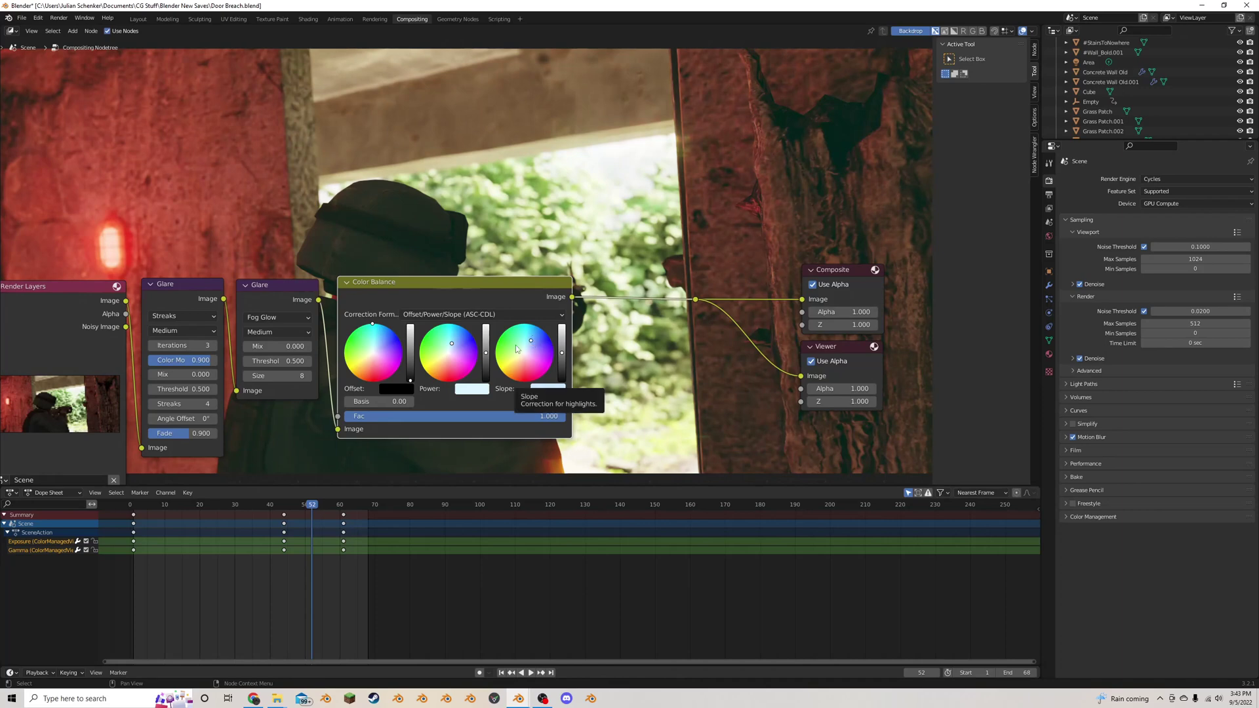
# Reset the Color Balance Offset color to black with a value of 0
pyautogui.scroll(-2, 695, 280)
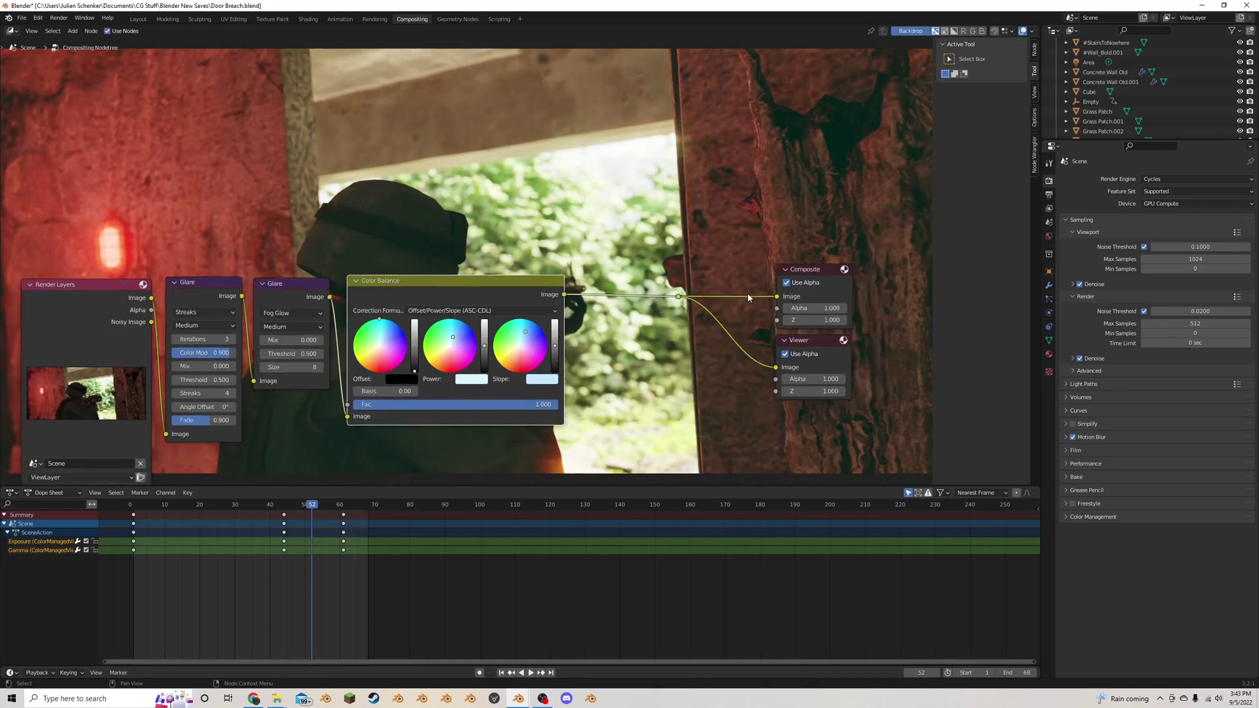
pyautogui.moveTo(419, 196); pyautogui.dragTo(484, 206, button='middle')
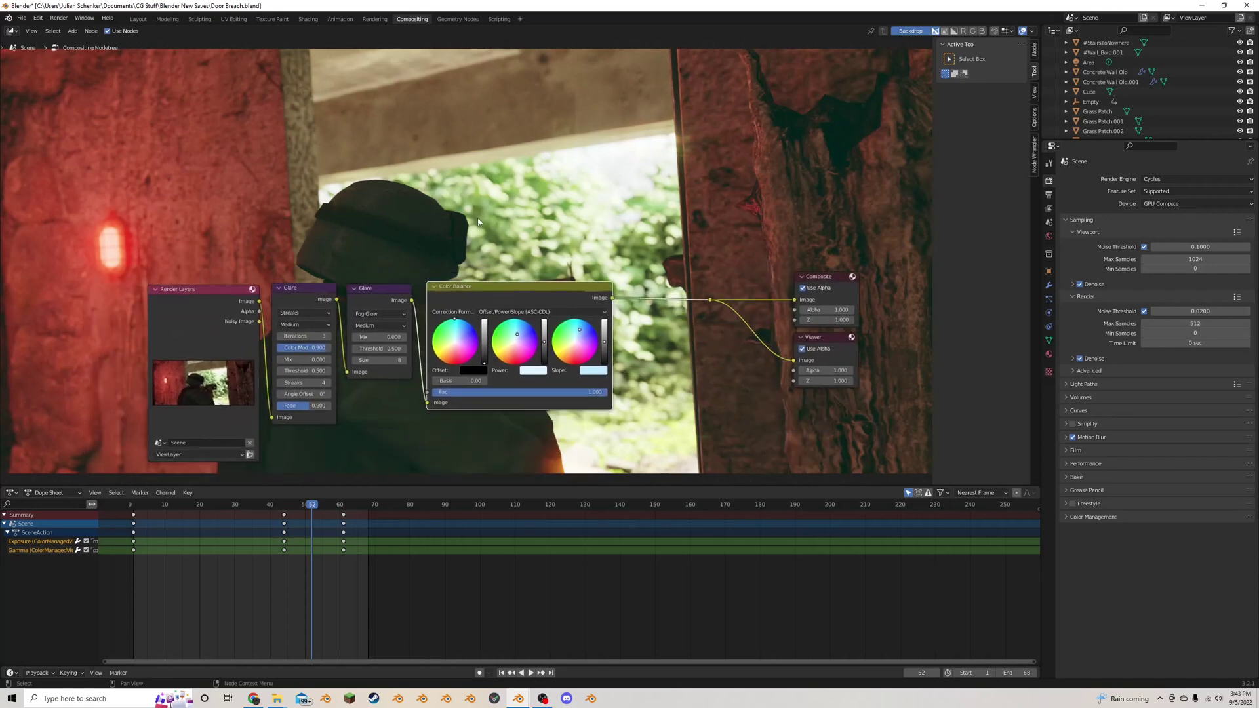
pyautogui.scroll(5, 610, 316)
pyautogui.moveTo(611, 318); pyautogui.dragTo(616, 352, button='middle')
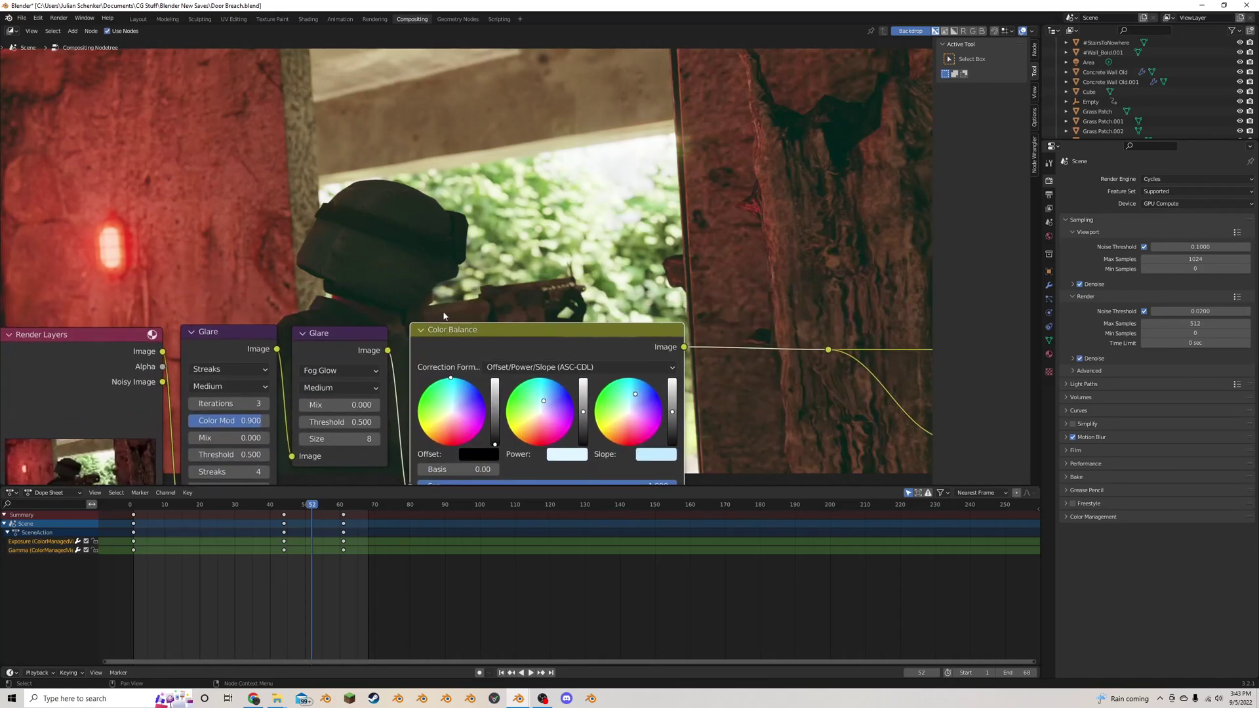
pyautogui.scroll(-1, 498, 280)
pyautogui.scroll(2, 476, 426)
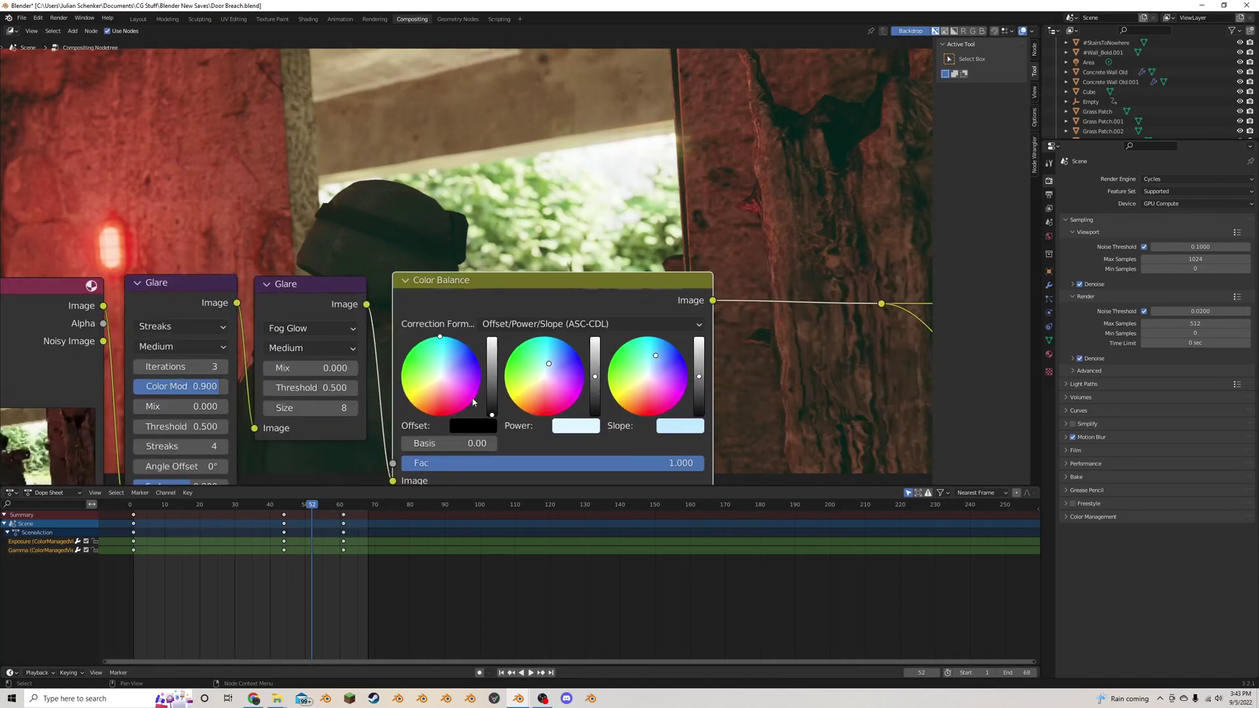
pyautogui.click(476, 426)
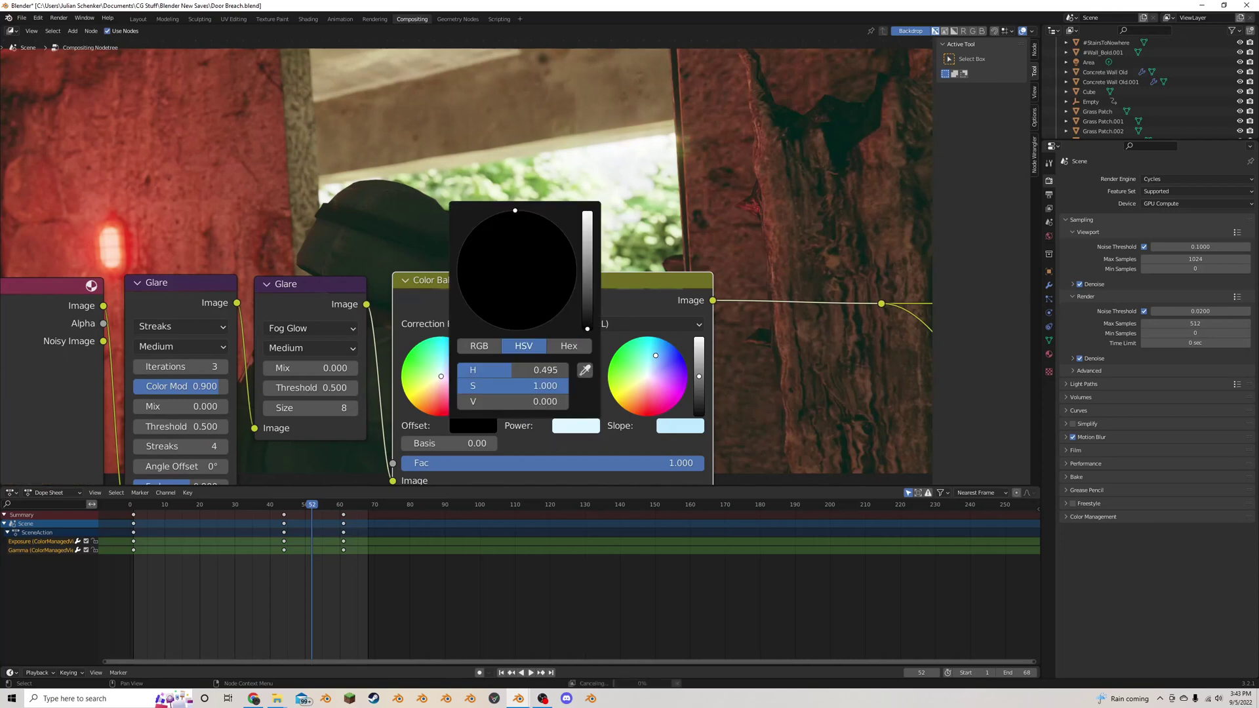
# Compare the image before and after color correction by viewing the Fog Glow Glare output, then the Color Balance output
pyautogui.scroll(-4, 754, 253)
pyautogui.moveTo(749, 263); pyautogui.dragTo(650, 322, button='middle')
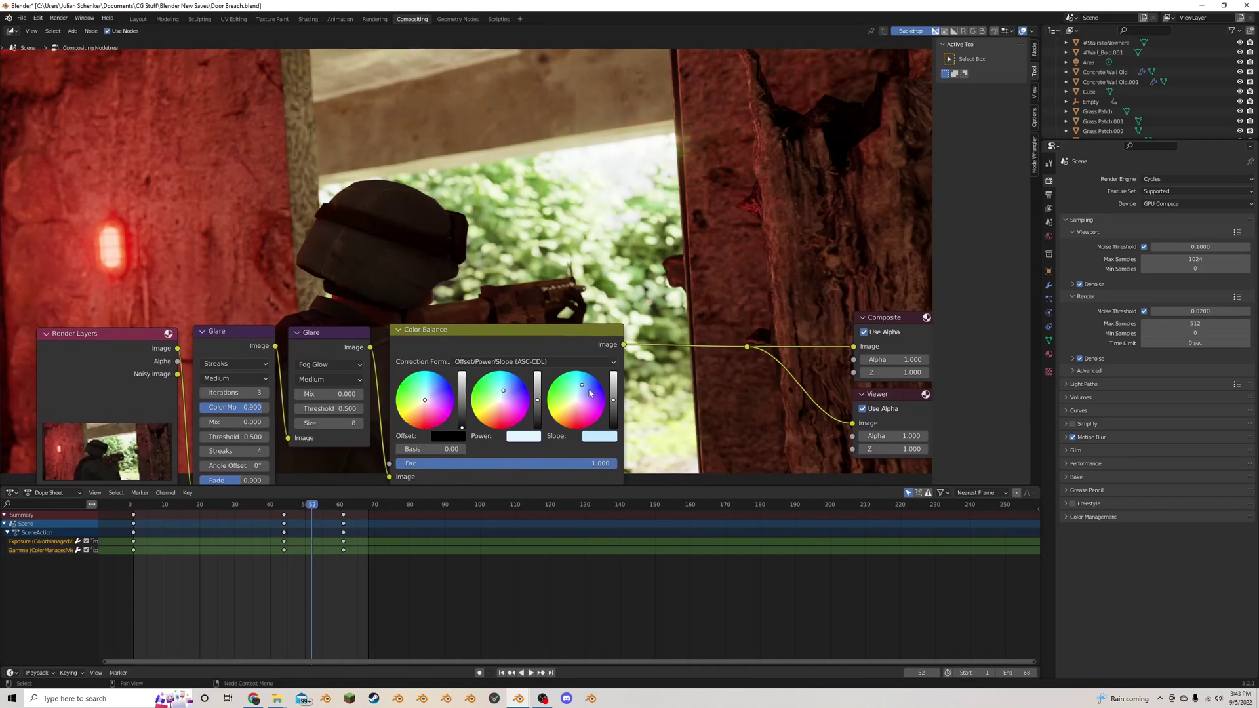
pyautogui.keyDown('ctrl'); pyautogui.keyDown('shift'); pyautogui.click(333, 333); pyautogui.keyUp('shift'); pyautogui.keyUp('ctrl')
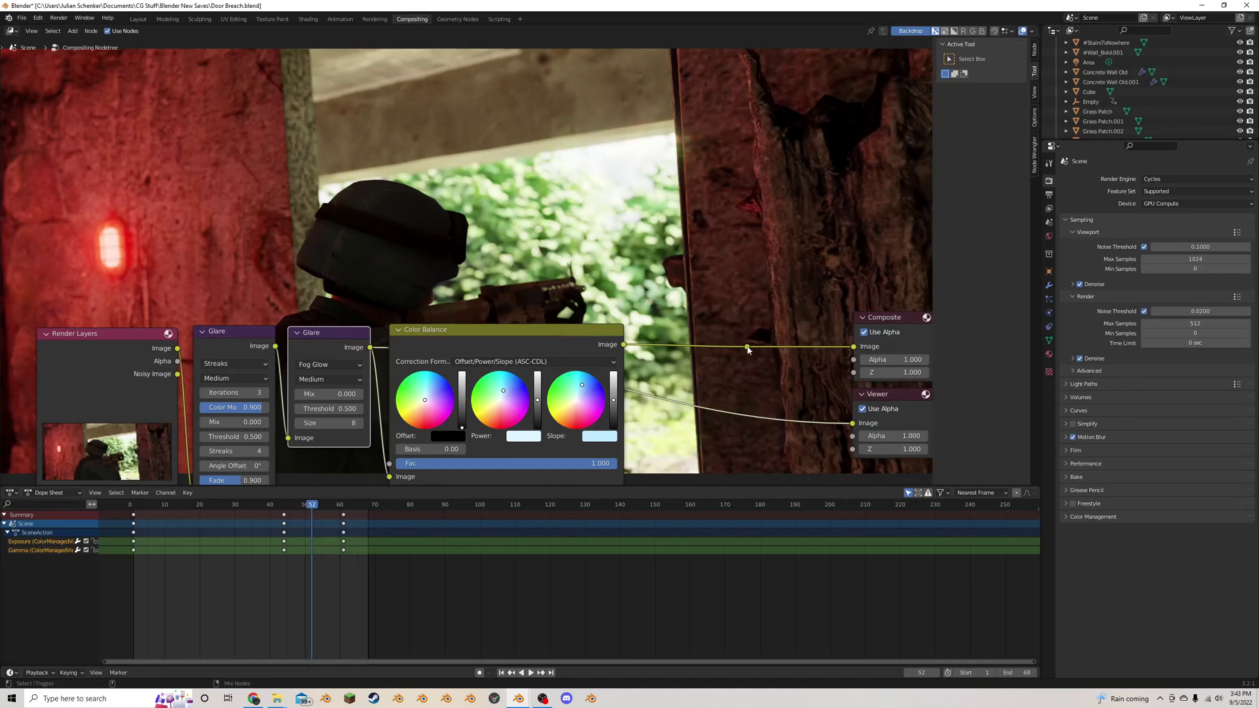
pyautogui.keyDown('ctrl'); pyautogui.keyDown('shift'); pyautogui.click(571, 347); pyautogui.keyUp('shift'); pyautogui.keyUp('ctrl')
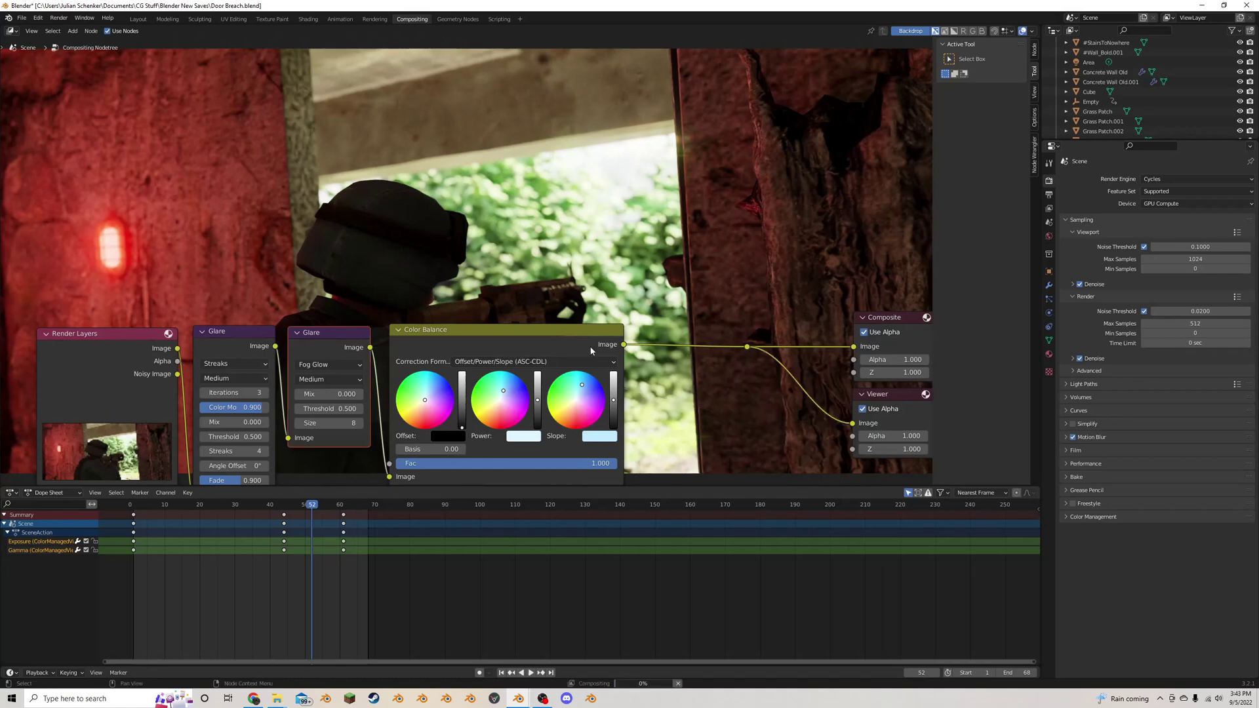
# Try a brighter and then a darker Color Balance Power, and darken the Slope as well
pyautogui.moveTo(513, 340); pyautogui.dragTo(513, 290, button='middle')
pyautogui.scroll(8, 514, 293)
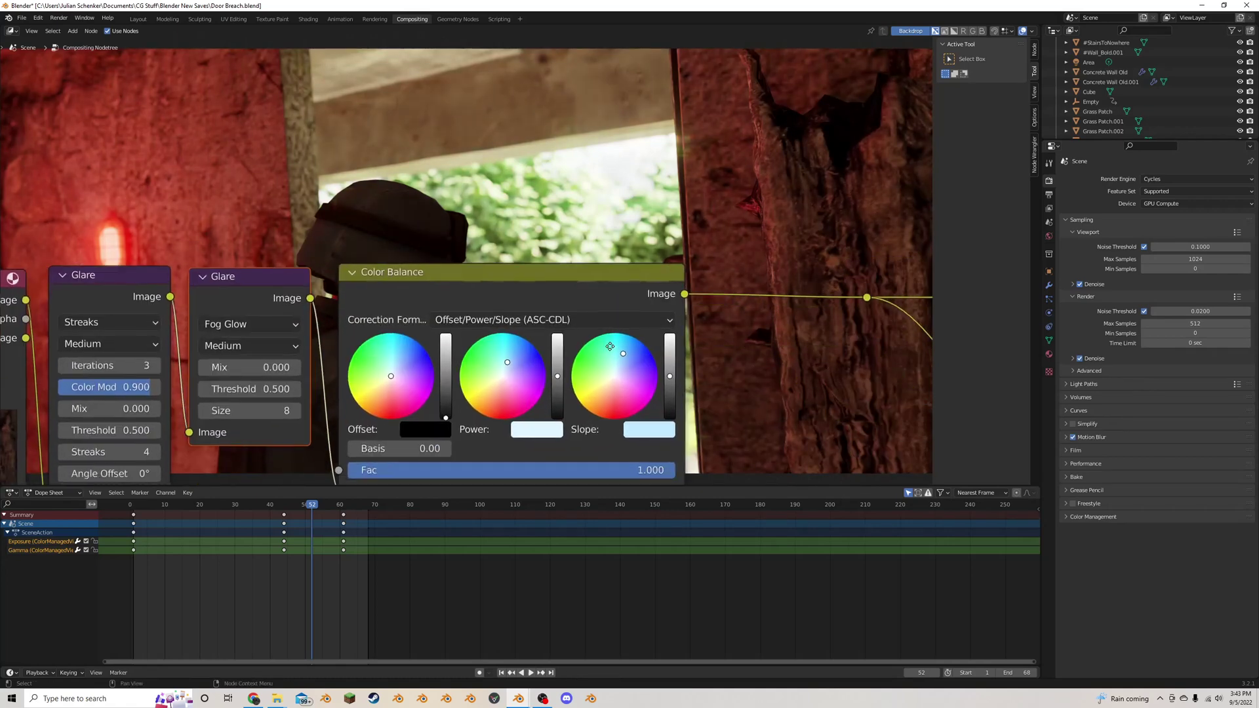
pyautogui.scroll(-2, 543, 372)
pyautogui.moveTo(524, 349); pyautogui.dragTo(524, 340)
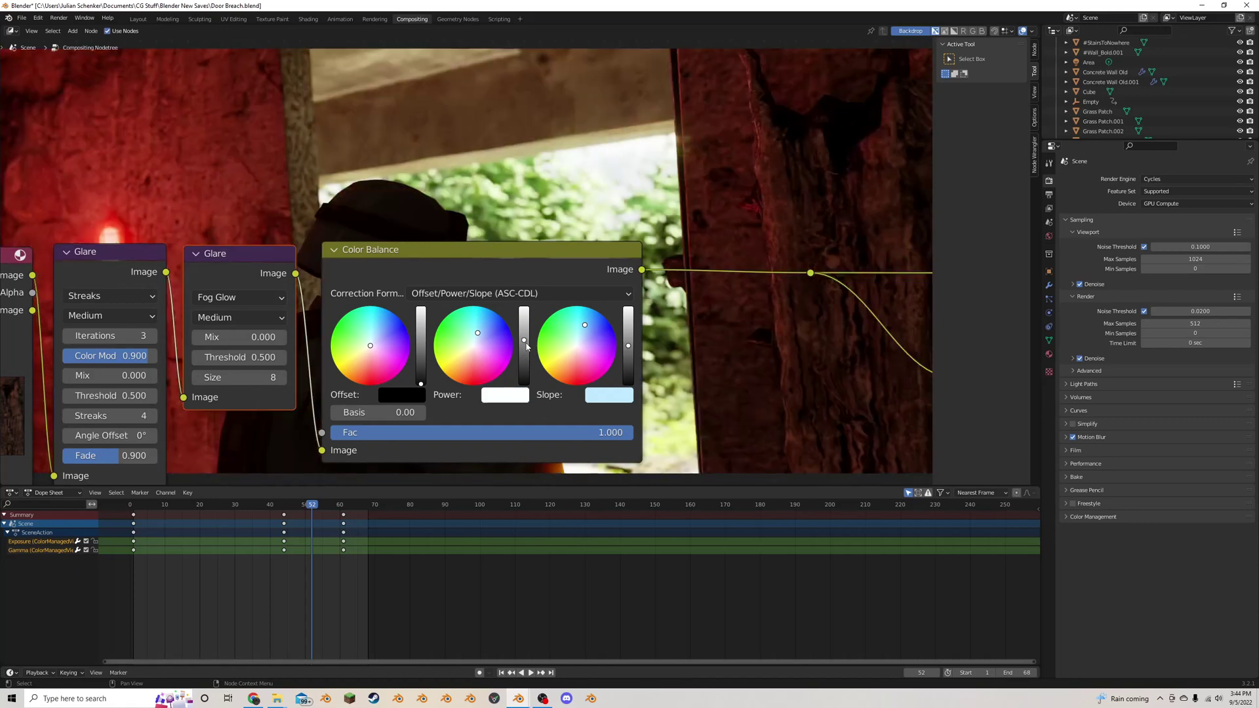
pyautogui.click(525, 355)
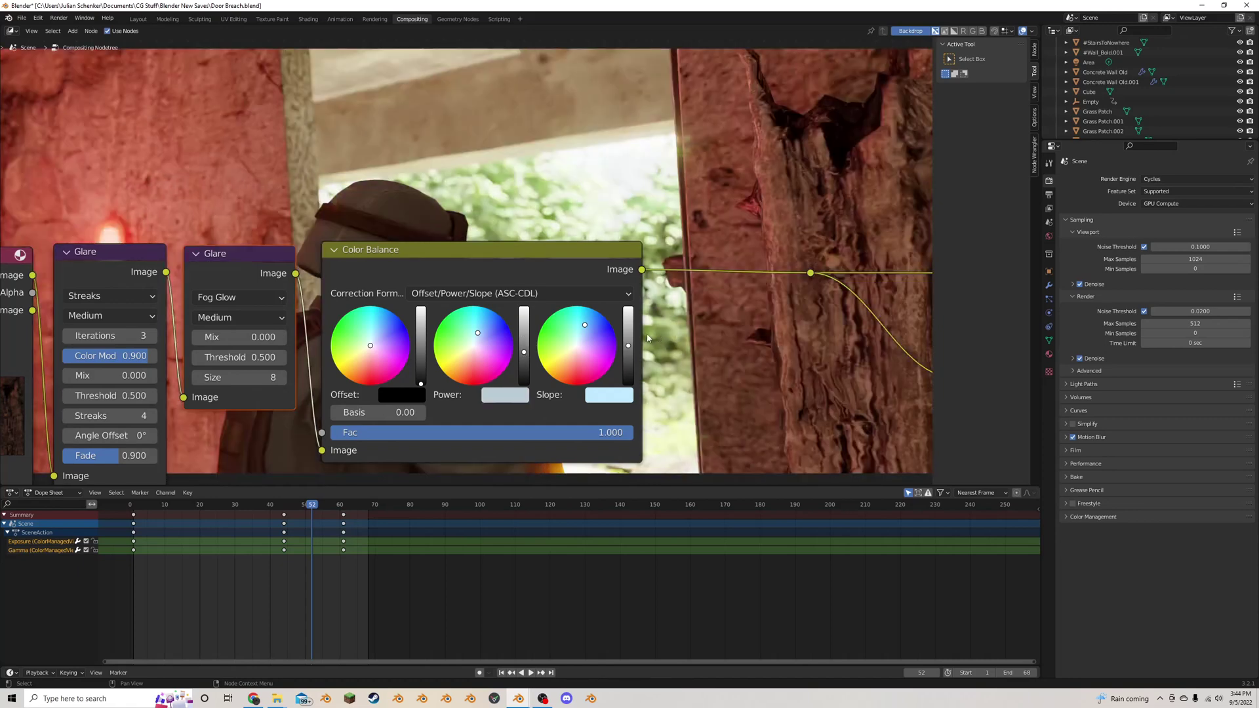
pyautogui.moveTo(628, 346); pyautogui.dragTo(628, 354)
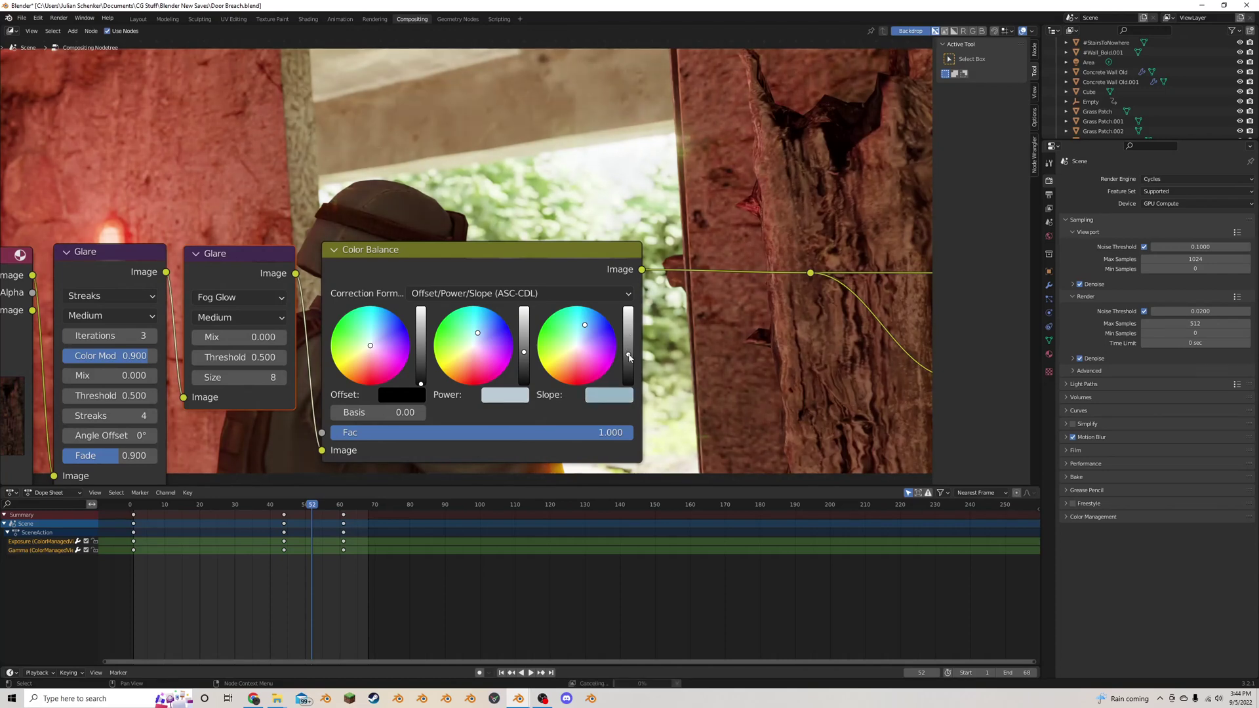
# Try brightening, darkening and brightening again the Color Balance Power and Slope together to test the contrast
pyautogui.click(525, 337)
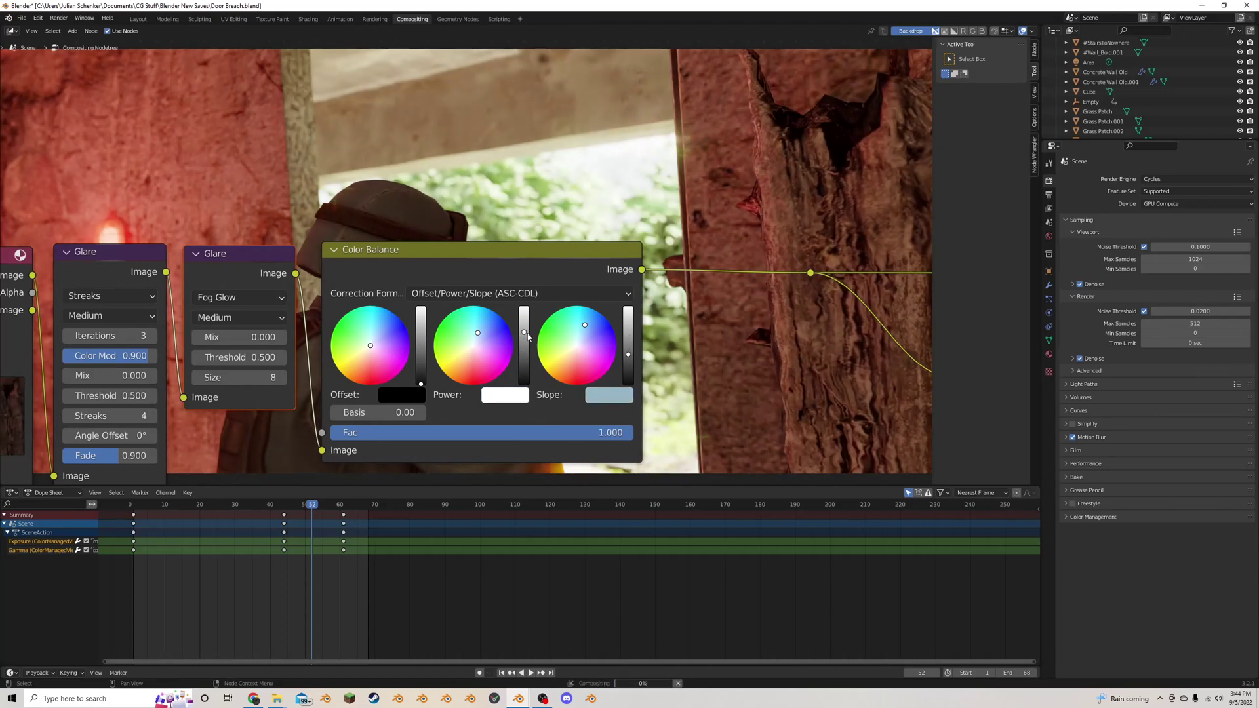
pyautogui.click(628, 336)
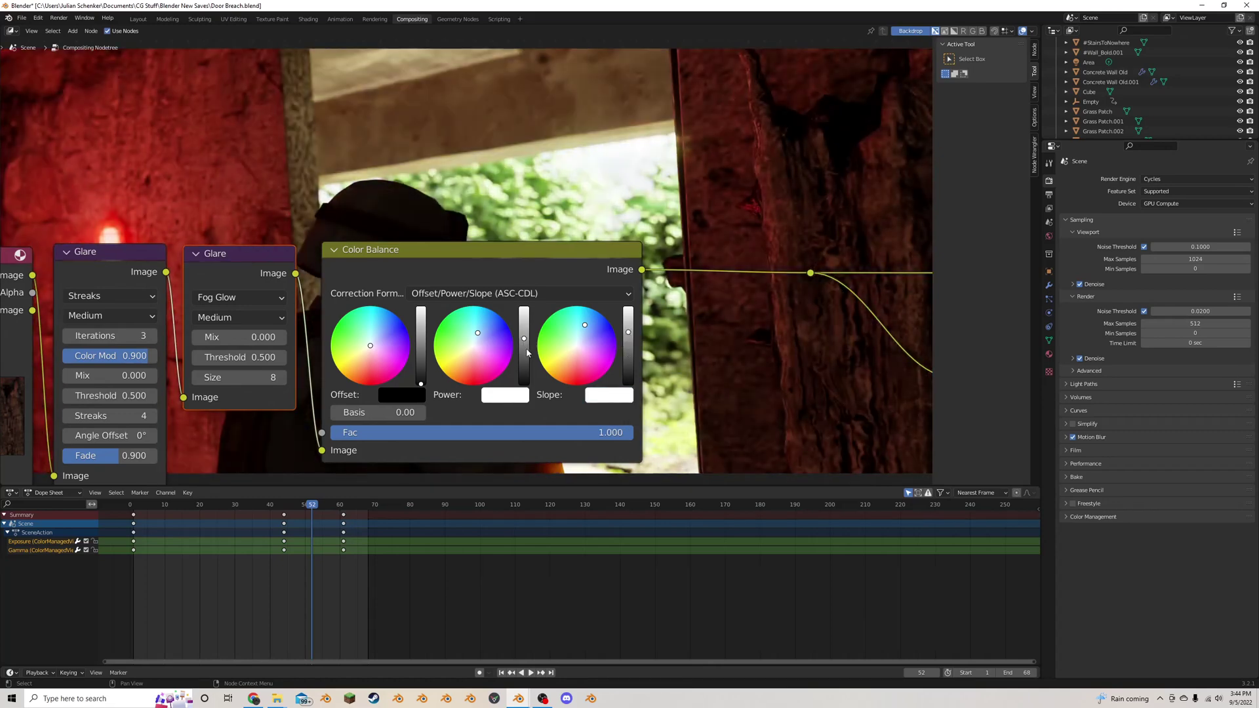
pyautogui.click(524, 354)
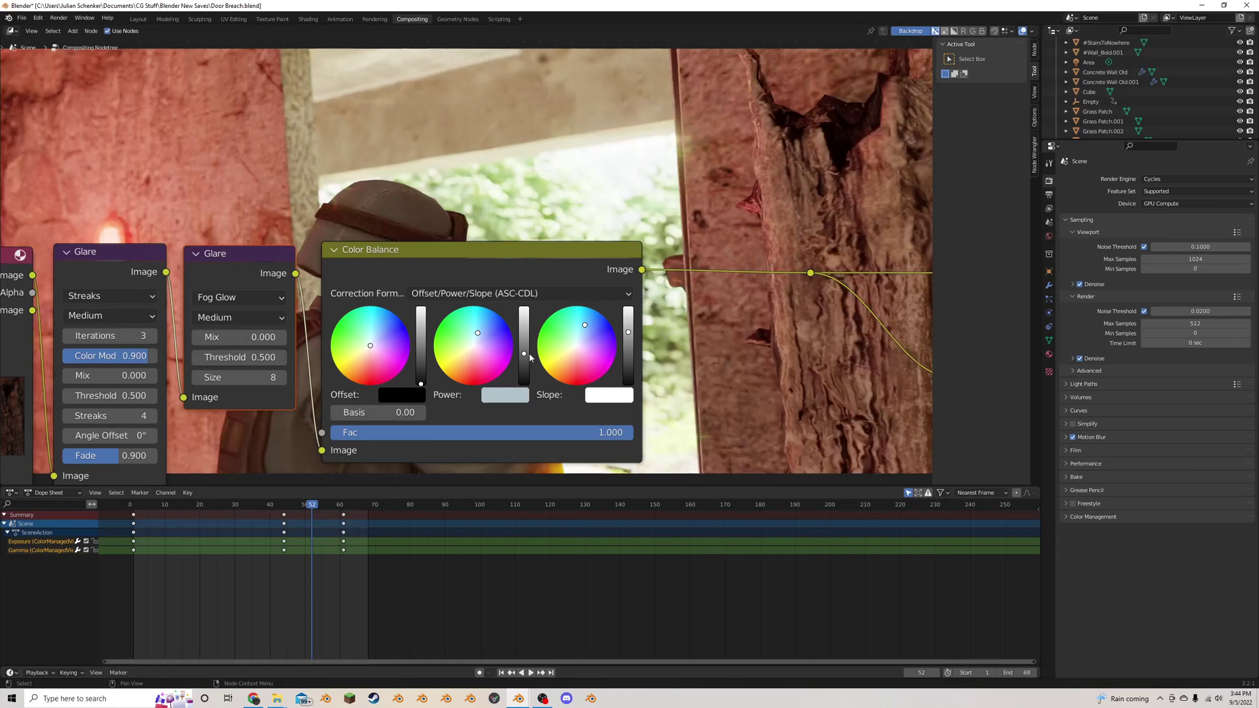
pyautogui.click(628, 348)
pyautogui.click(628, 357)
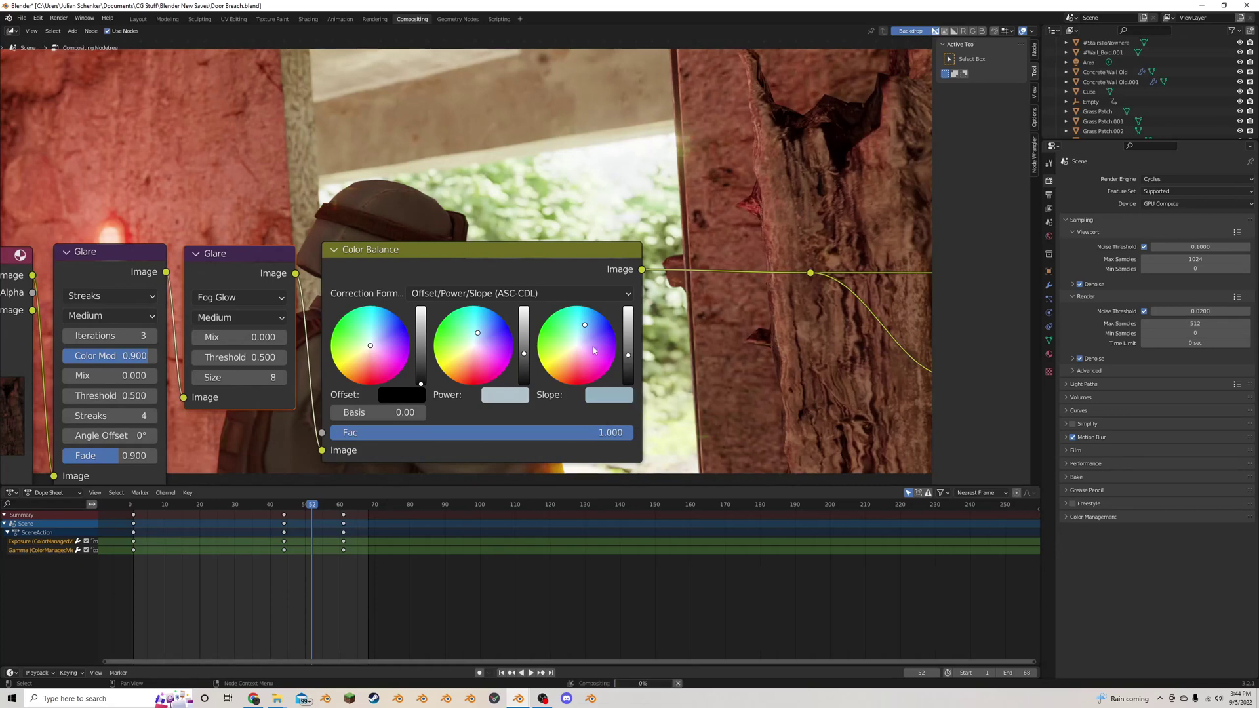
pyautogui.click(527, 332)
pyautogui.click(628, 325)
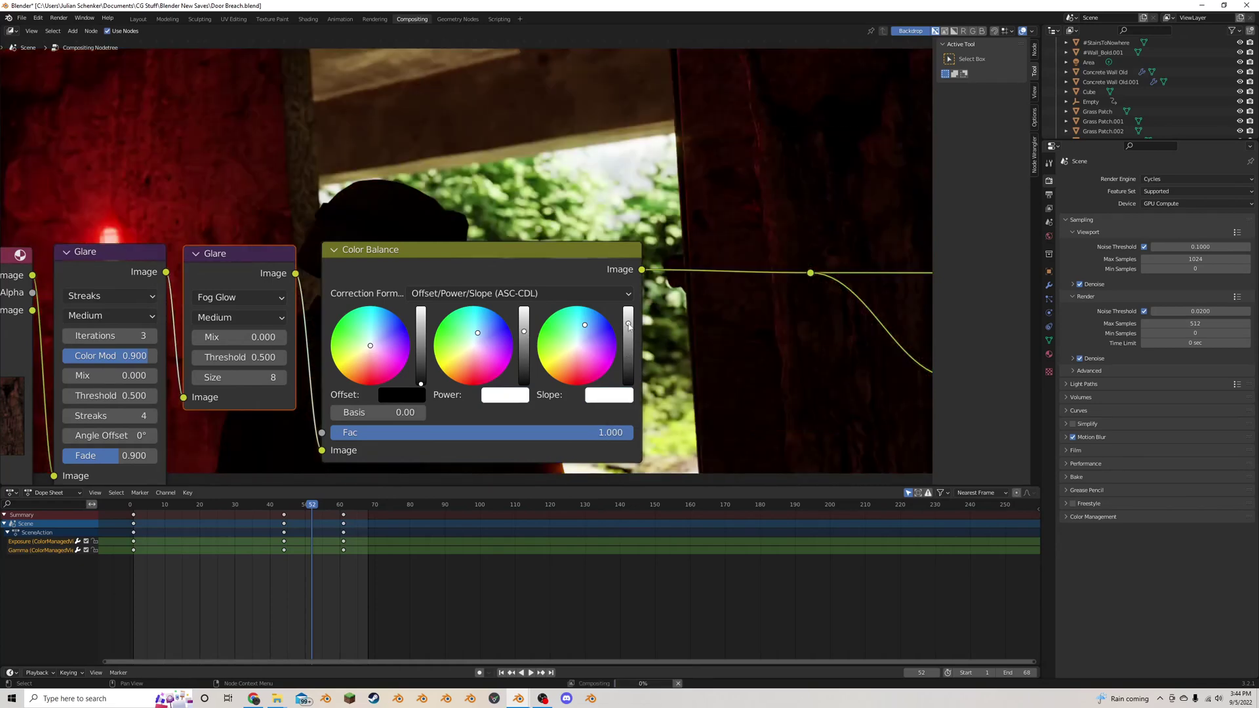
# Lower the Color Balance Power and Slope brightness to a balanced contrast, with pale blue Power and near-white cyan Slope
pyautogui.scroll(-1, 743, 269)
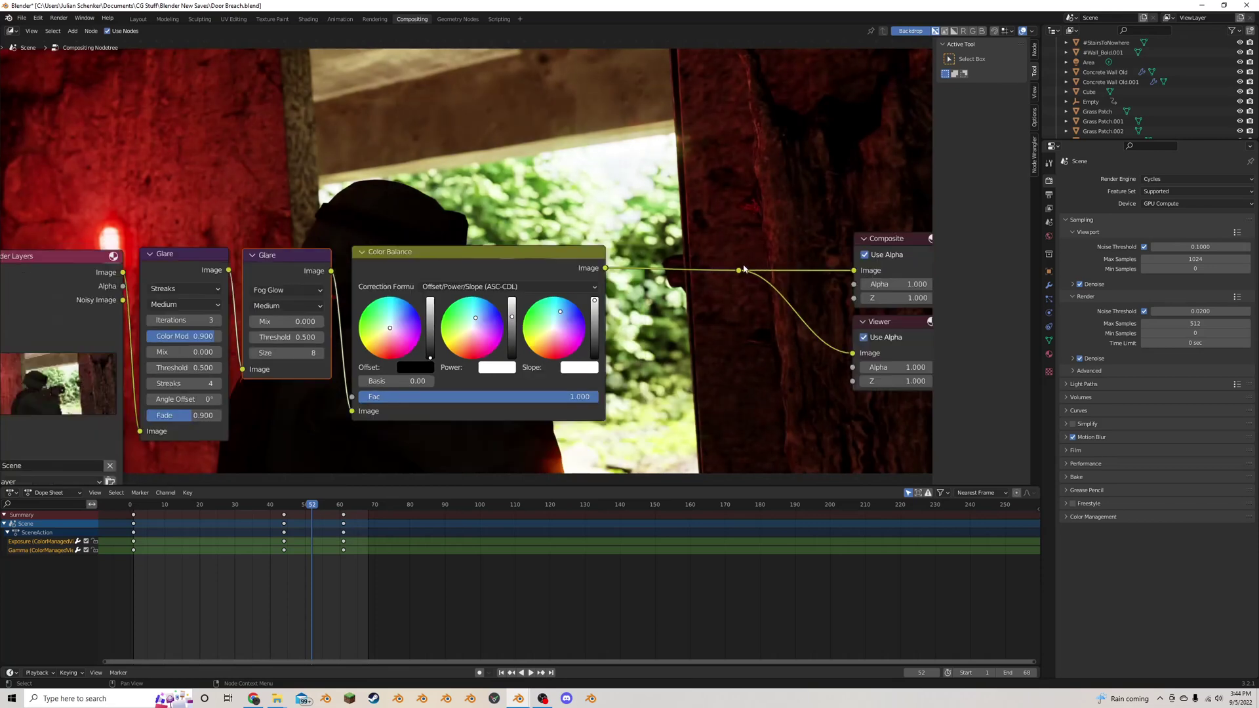
pyautogui.scroll(2, 651, 361)
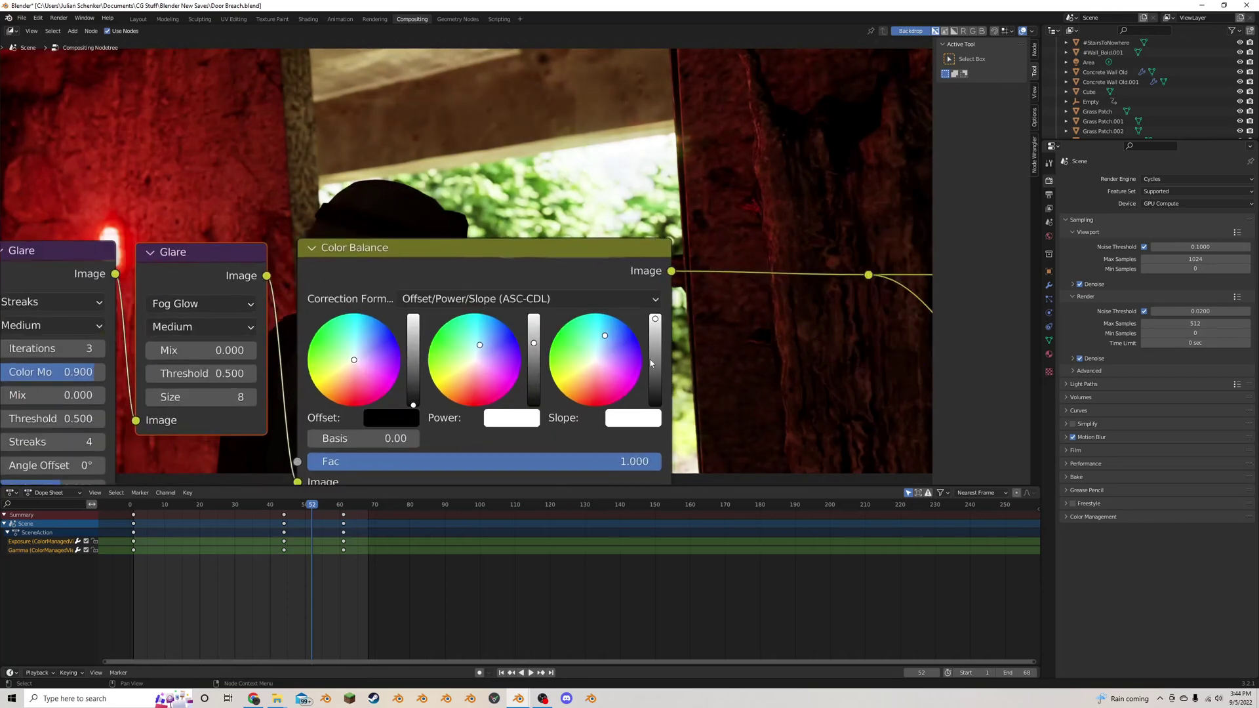
pyautogui.click(655, 362)
pyautogui.click(534, 365)
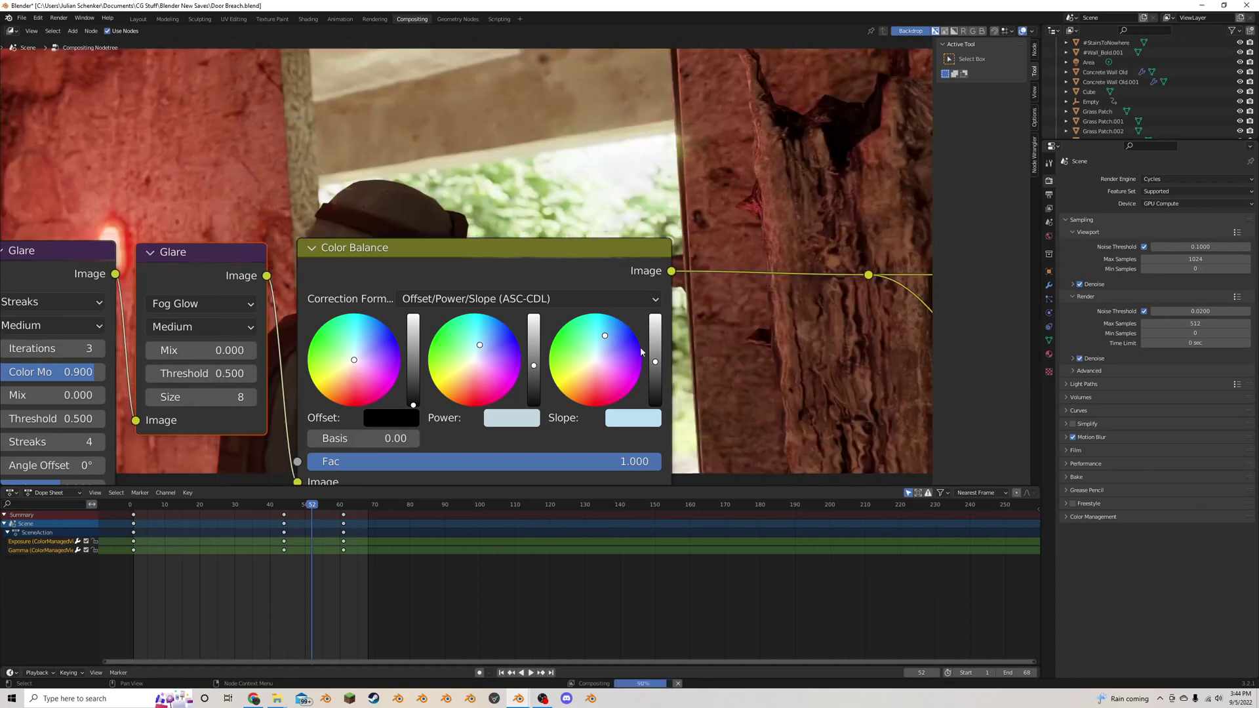
pyautogui.click(654, 349)
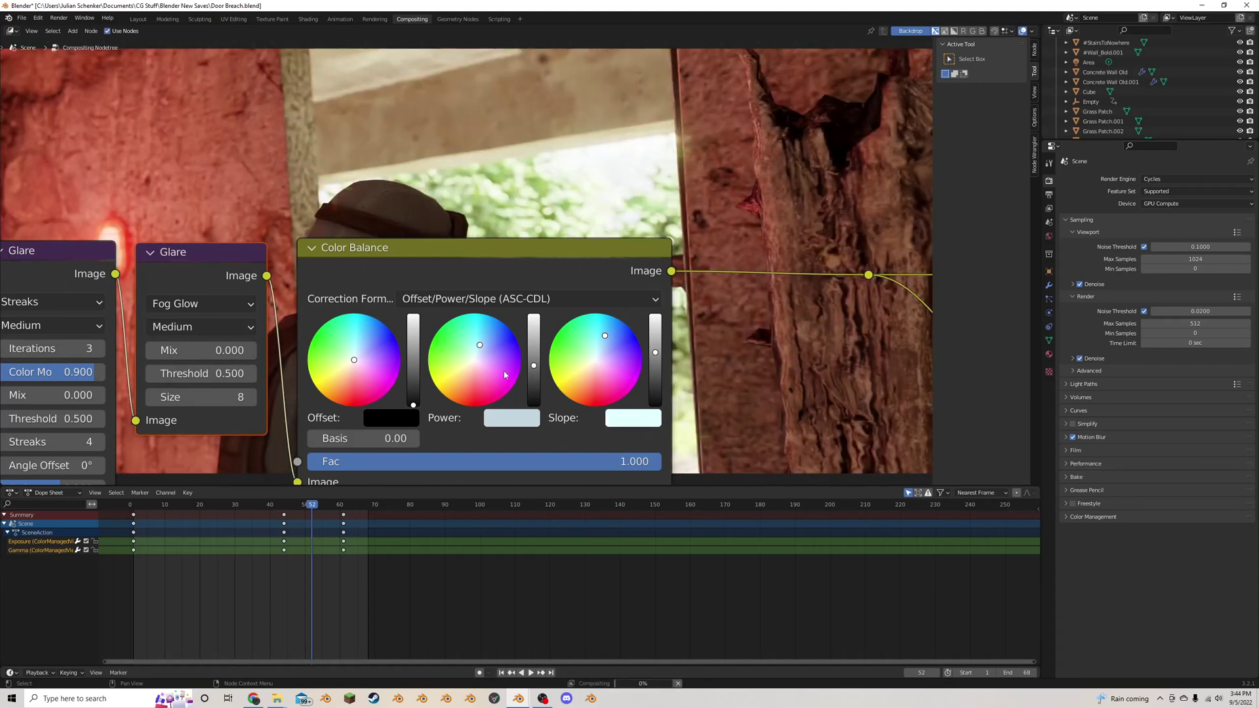
pyautogui.click(534, 359)
pyautogui.scroll(-3, 469, 321)
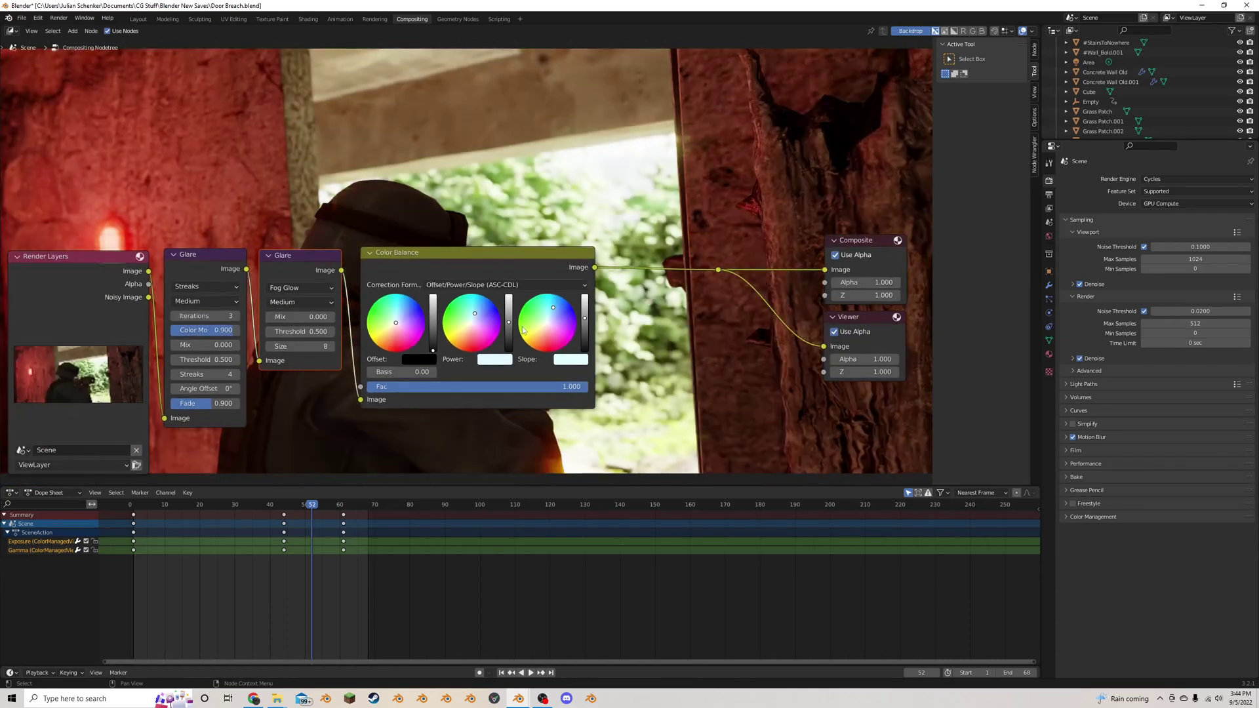
pyautogui.scroll(2, 522, 329)
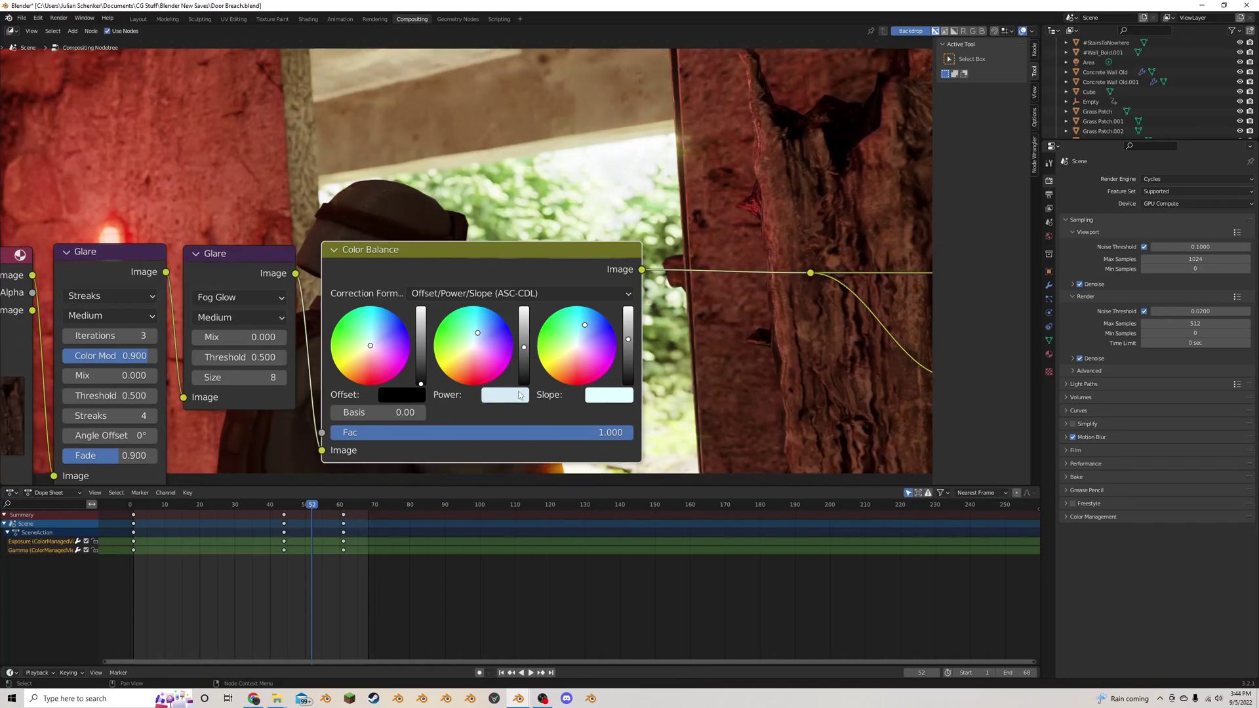
# Set the value of the Color Balance Power color to 1
pyautogui.click(523, 393)
pyautogui.scroll(-3, 632, 371)
pyautogui.click(486, 327)
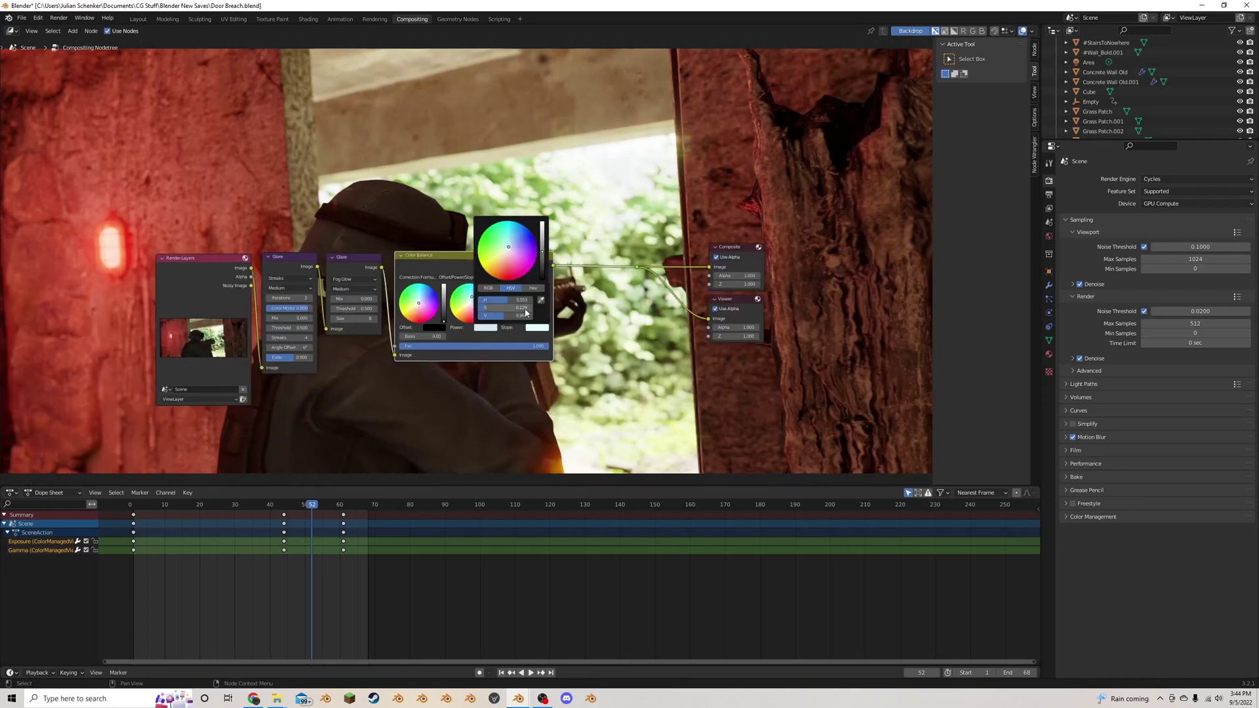
pyautogui.scroll(2, 561, 406)
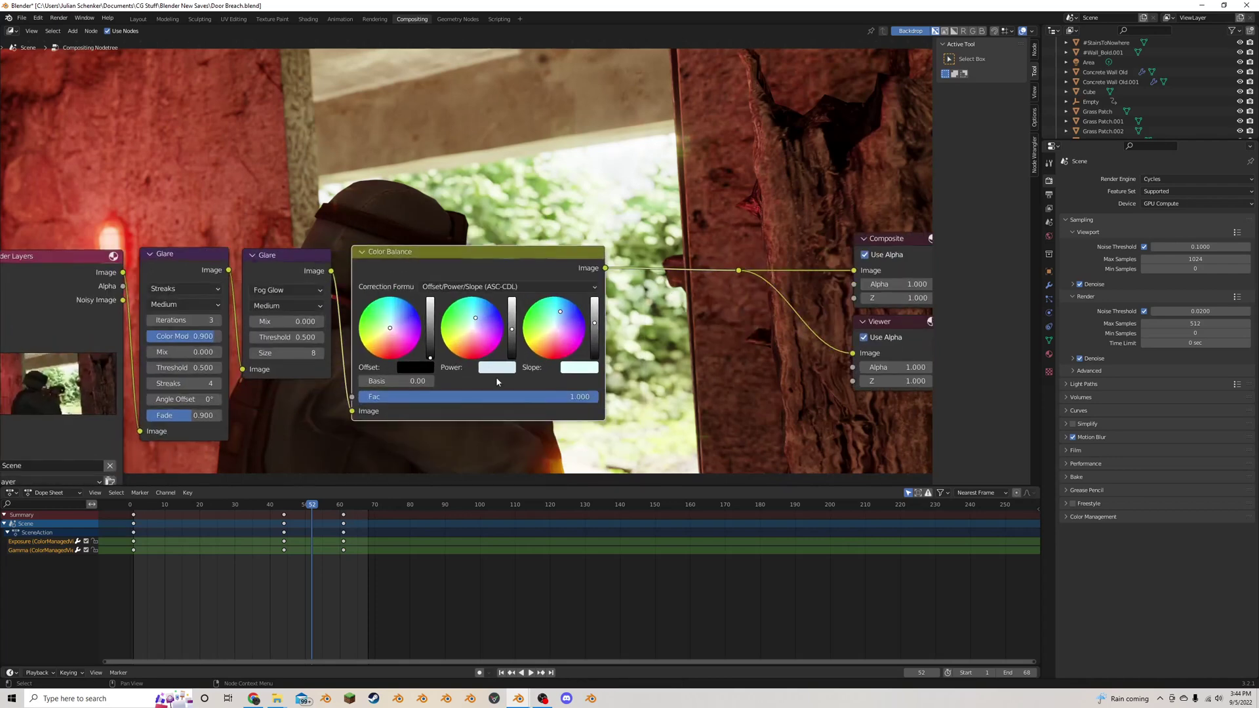
pyautogui.click(497, 368)
pyautogui.click(528, 348)
pyautogui.write('1')
pyautogui.press('Return')
# Move the upstream nodes away from the outputs and insert a Lens Distortion node right after the Color Balance
pyautogui.scroll(-5, 466, 261)
pyautogui.moveTo(526, 413); pyautogui.dragTo(232, 294)
pyautogui.moveTo(454, 289); pyautogui.dragTo(360, 290)
pyautogui.scroll(4, 499, 311)
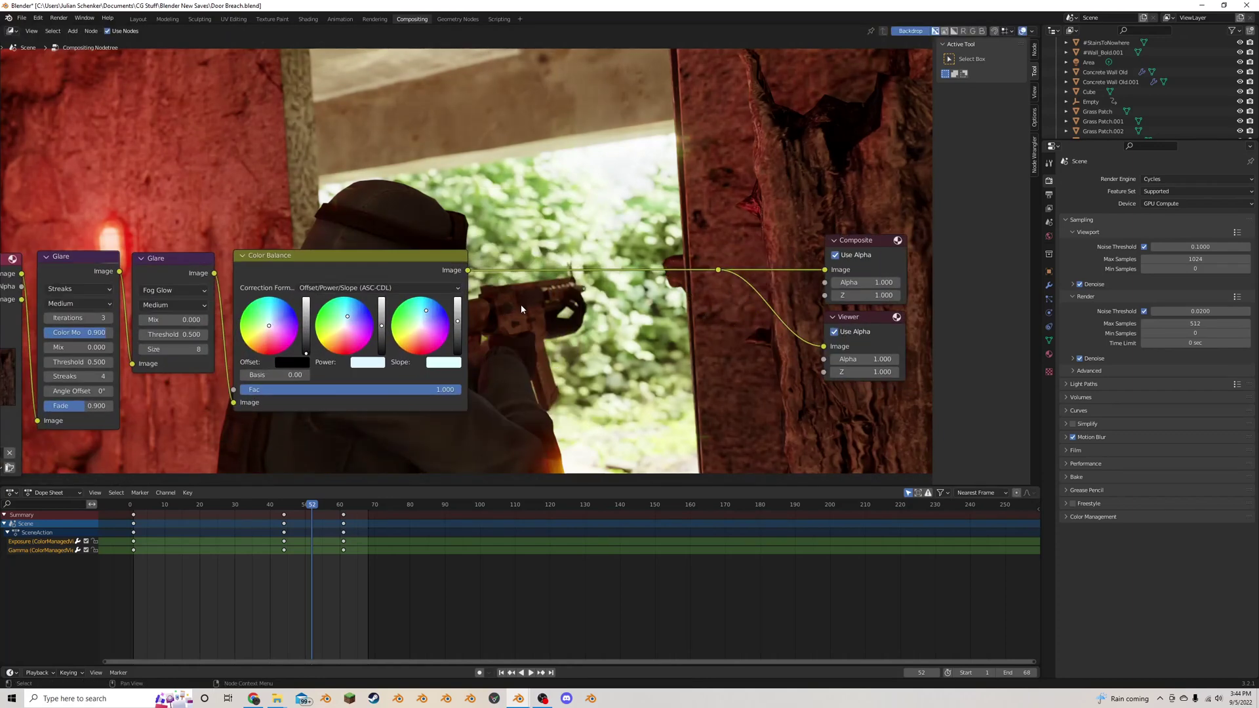
pyautogui.hotkey('shift', 'a')
pyautogui.click(522, 305)
pyautogui.write('lens')
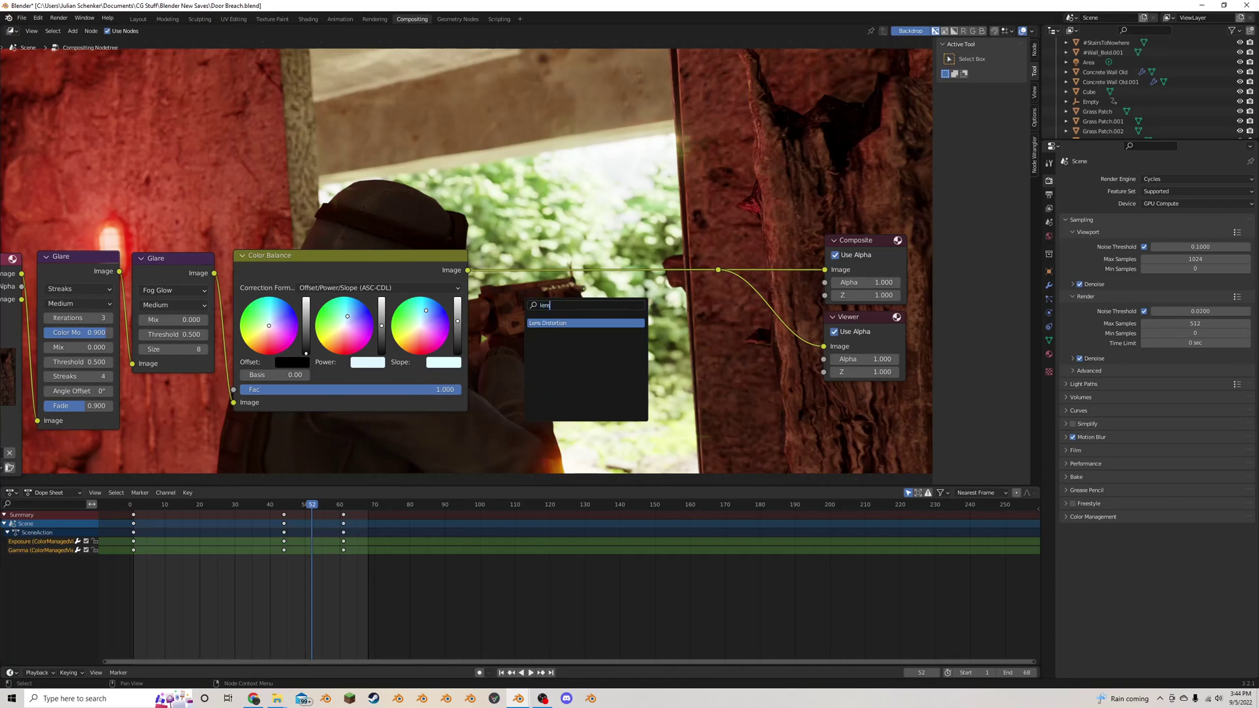
pyautogui.press('Return')
pyautogui.scroll(2, 508, 289)
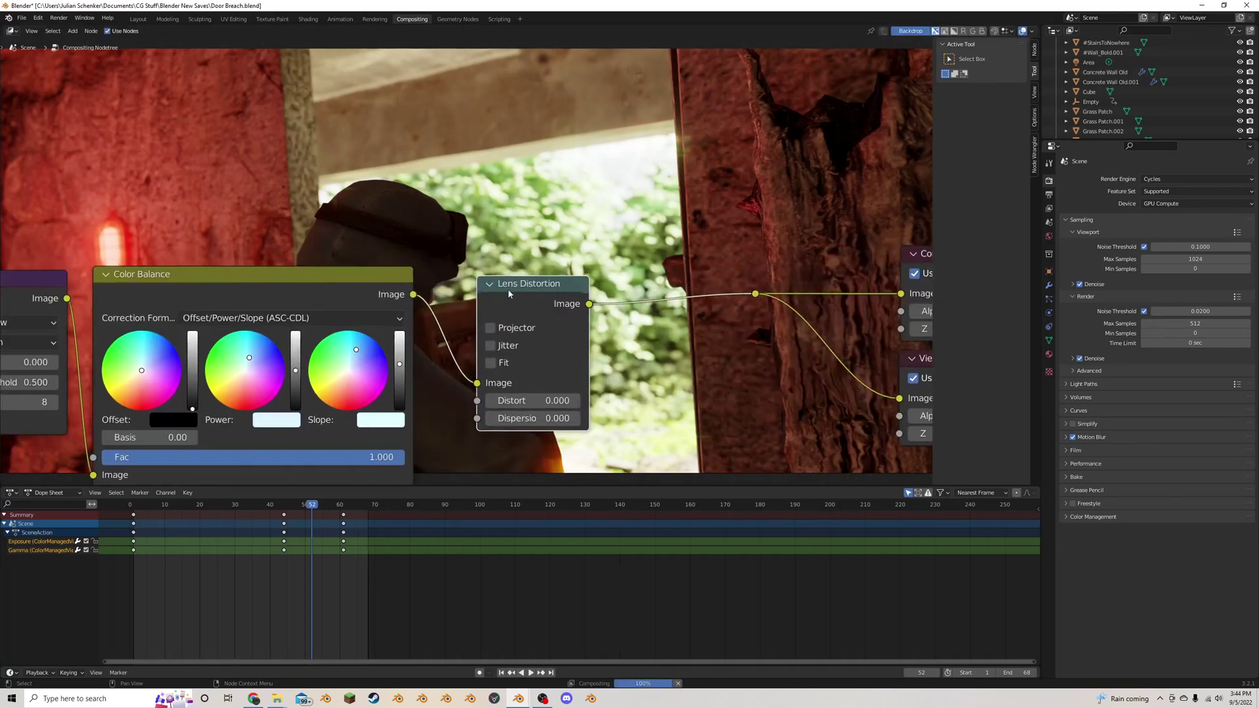
pyautogui.click(485, 291)
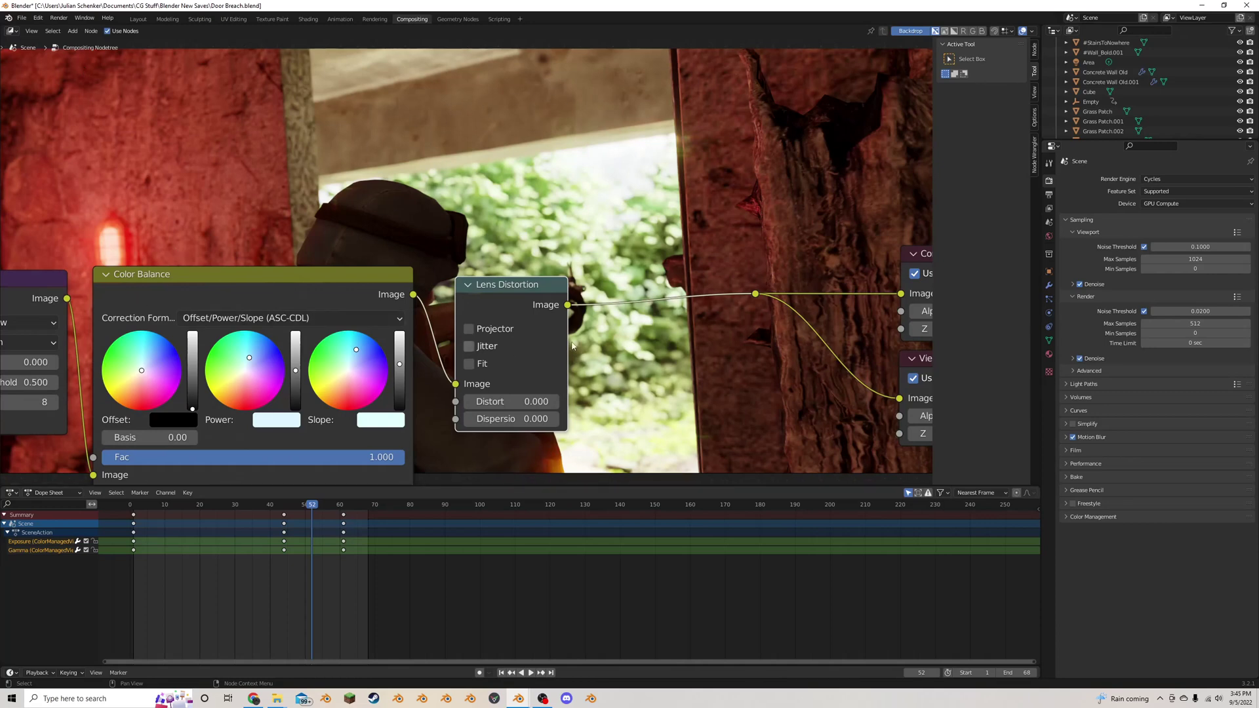
# Try a Dispersion of 1 on the Lens Distortion node, then reset it to 0
pyautogui.click(509, 418)
pyautogui.write('1')
pyautogui.press('Return')
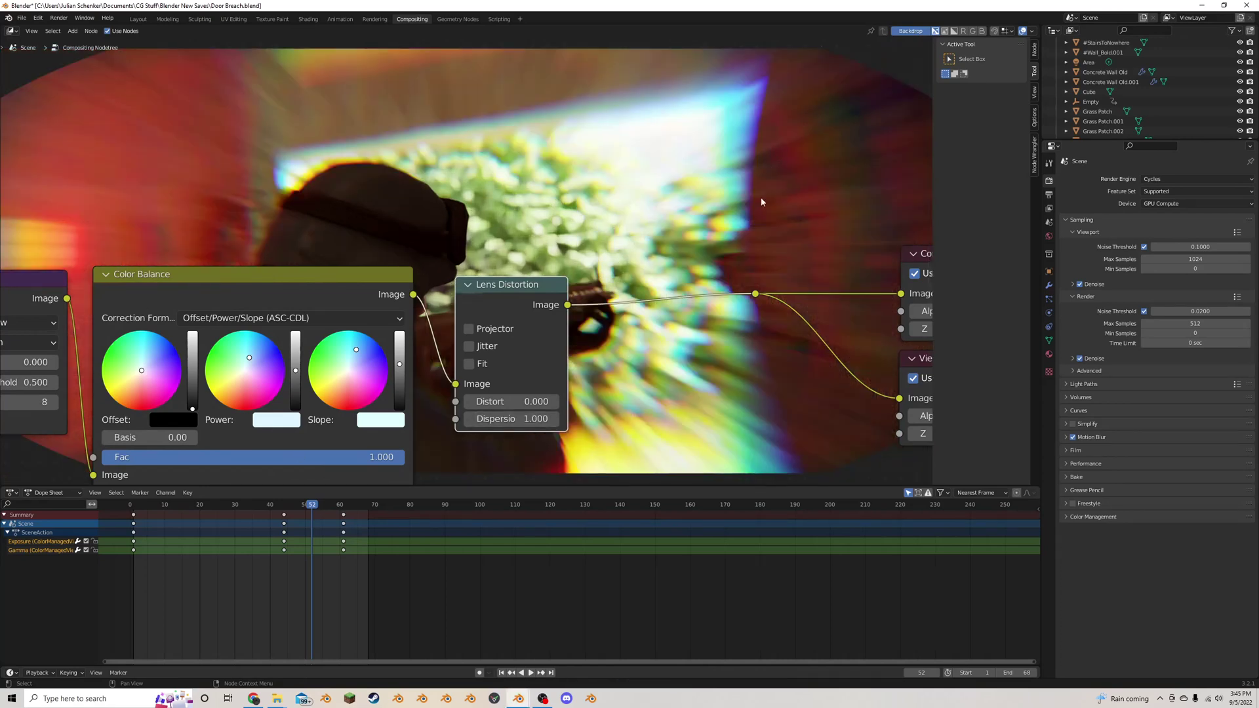
pyautogui.click(495, 422)
pyautogui.write('0')
pyautogui.press('Return')
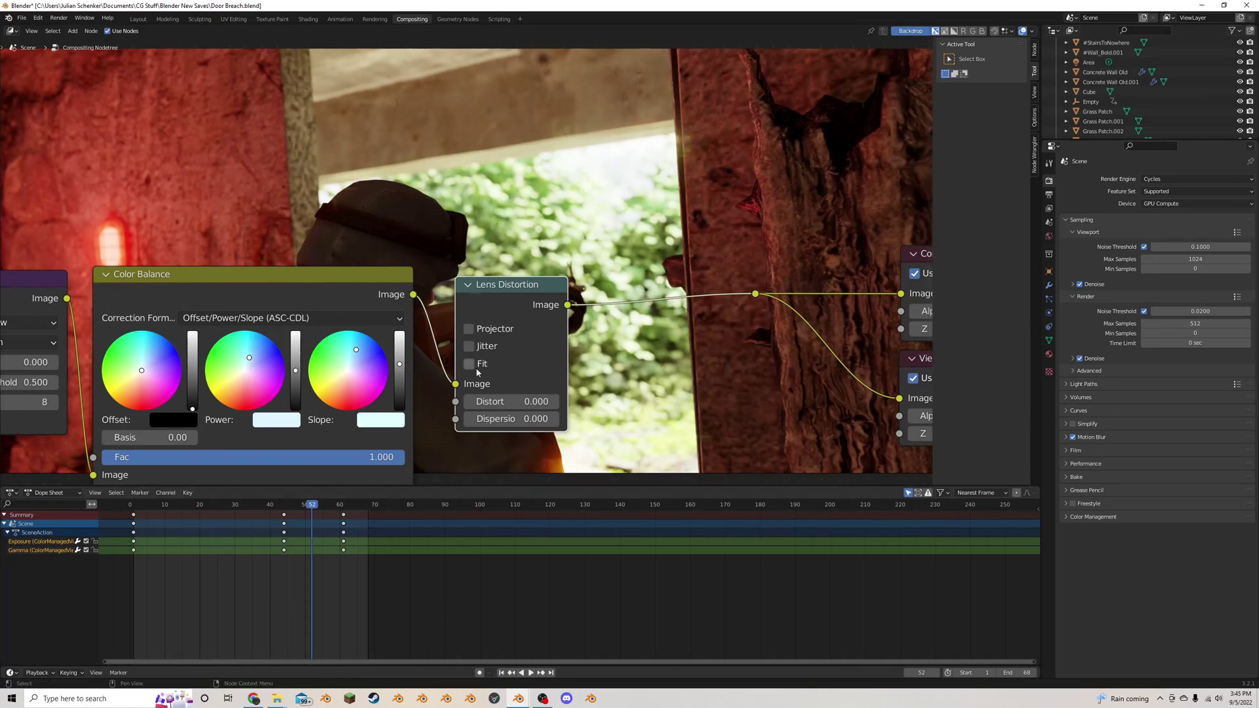
pyautogui.moveTo(515, 420); pyautogui.dragTo(564, 420)
pyautogui.press('BackSpace')
# Place the Lens Distortion node closer to the Color Balance and shift the reroute, Composite and Viewer nodes farther away
pyautogui.moveTo(499, 286); pyautogui.dragTo(482, 283)
pyautogui.scroll(-4, 483, 284)
pyautogui.moveTo(871, 425); pyautogui.dragTo(661, 227)
pyautogui.press('g')
pyautogui.click(696, 230)
pyautogui.scroll(4, 459, 295)
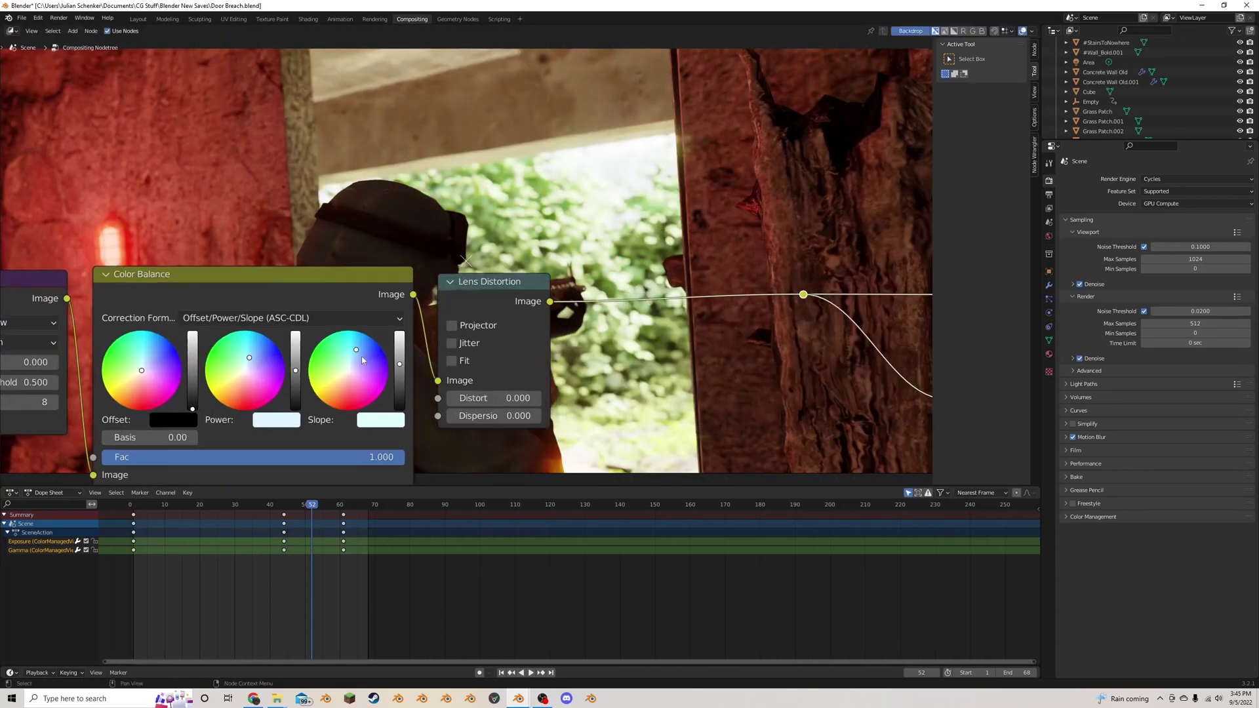
# Enable Fit on the Lens Distortion node, try a Dispersion of 1 with it, and undo that dispersion
pyautogui.click(451, 361)
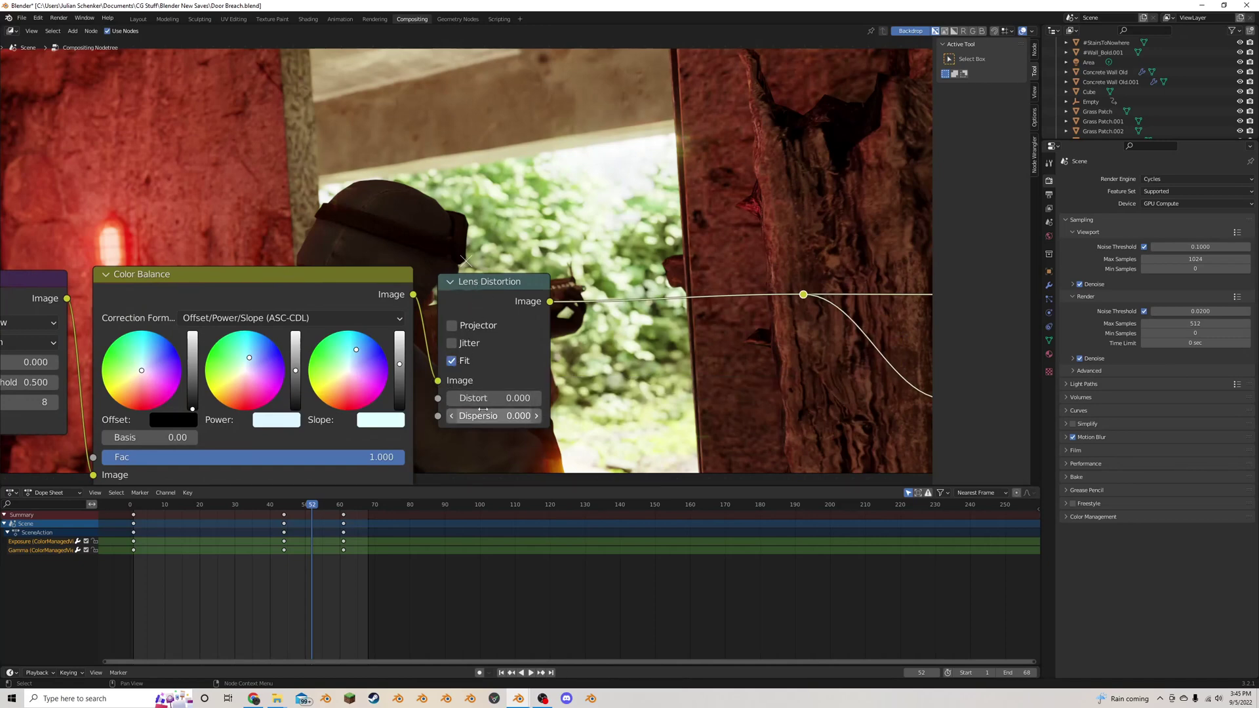
pyautogui.moveTo(482, 409); pyautogui.dragTo(561, 409)
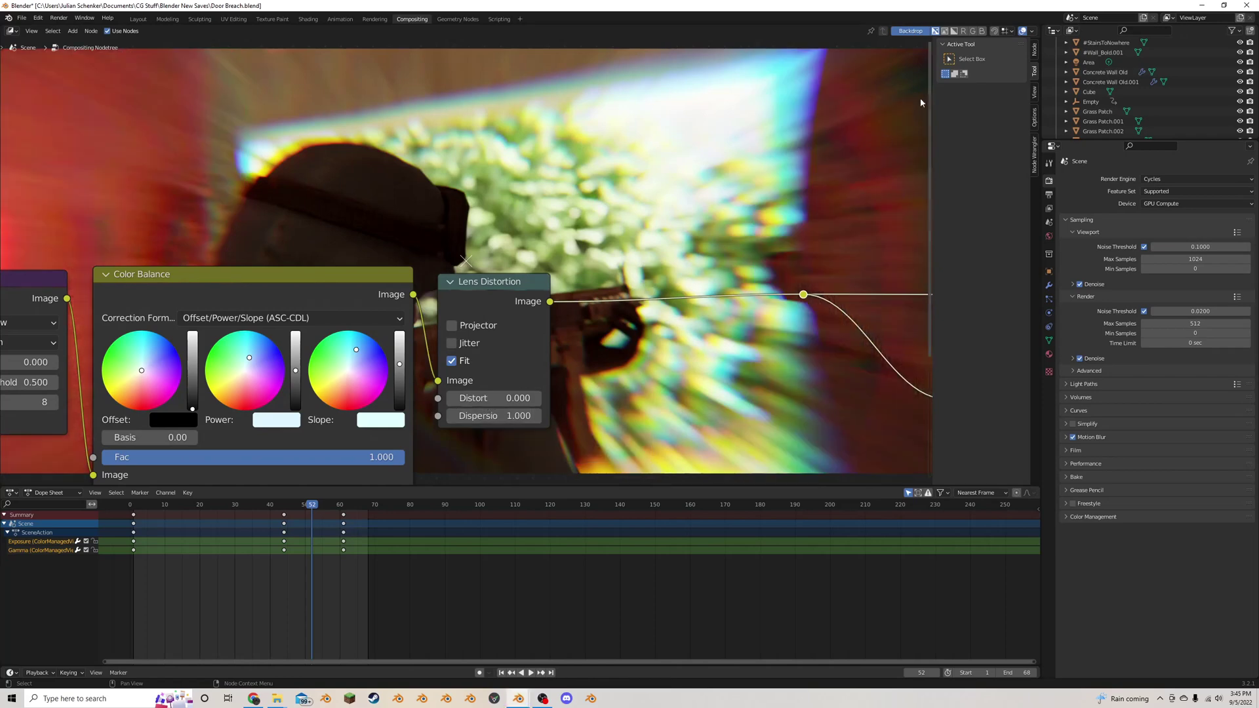
pyautogui.hotkey('ctrl', 'z')
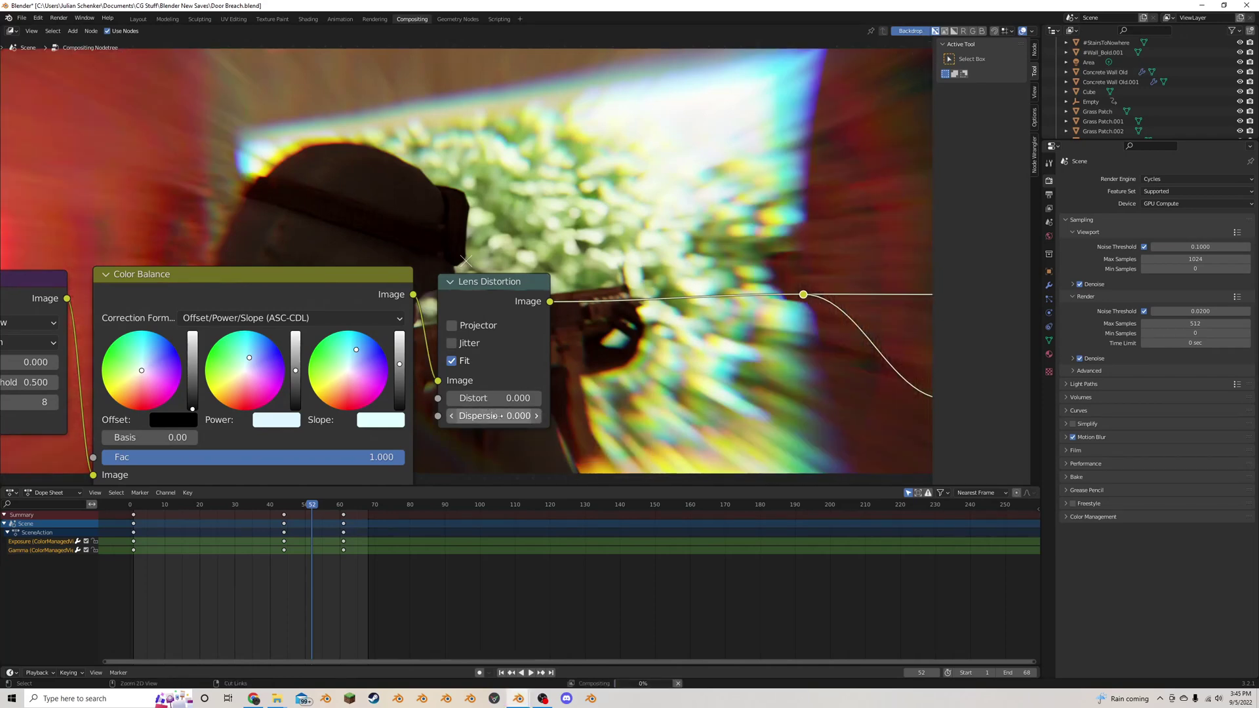
# Set both Distort and Dispersion of the Lens Distortion node to 0.03
pyautogui.click(504, 398)
pyautogui.write(',0')
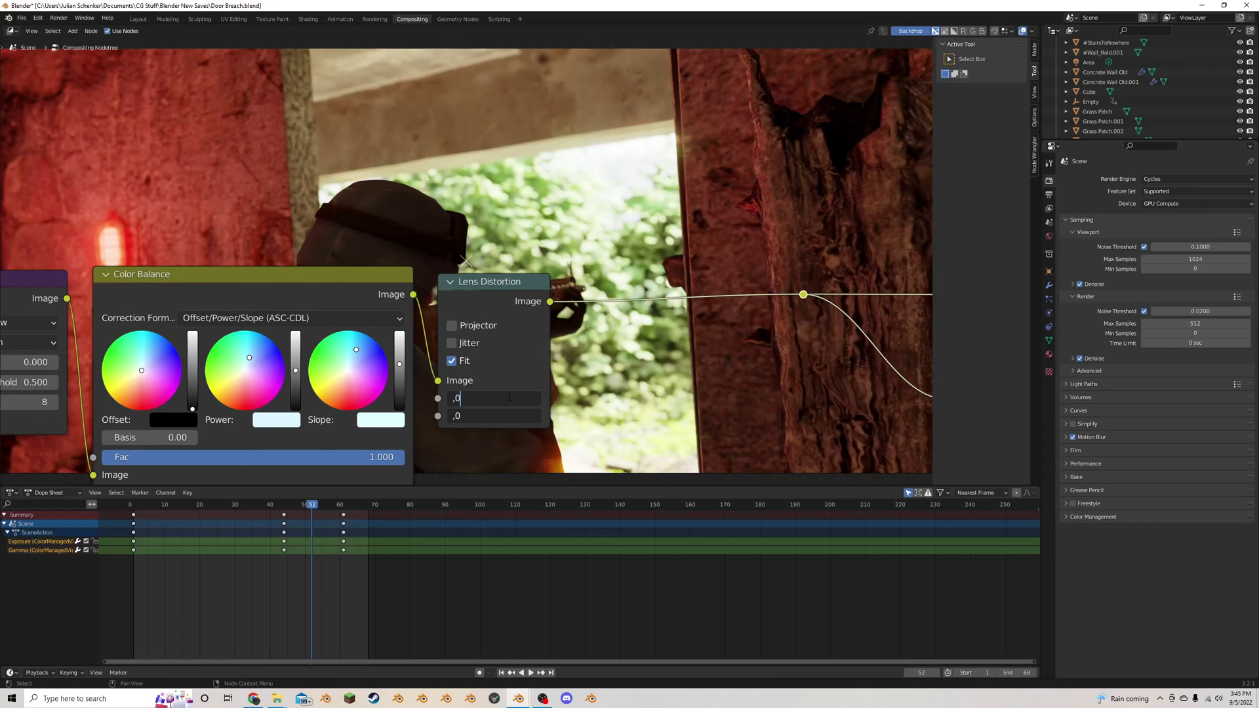
pyautogui.press('BackSpace')
pyautogui.press('BackSpace')
pyautogui.write('.03')
pyautogui.press('Return')
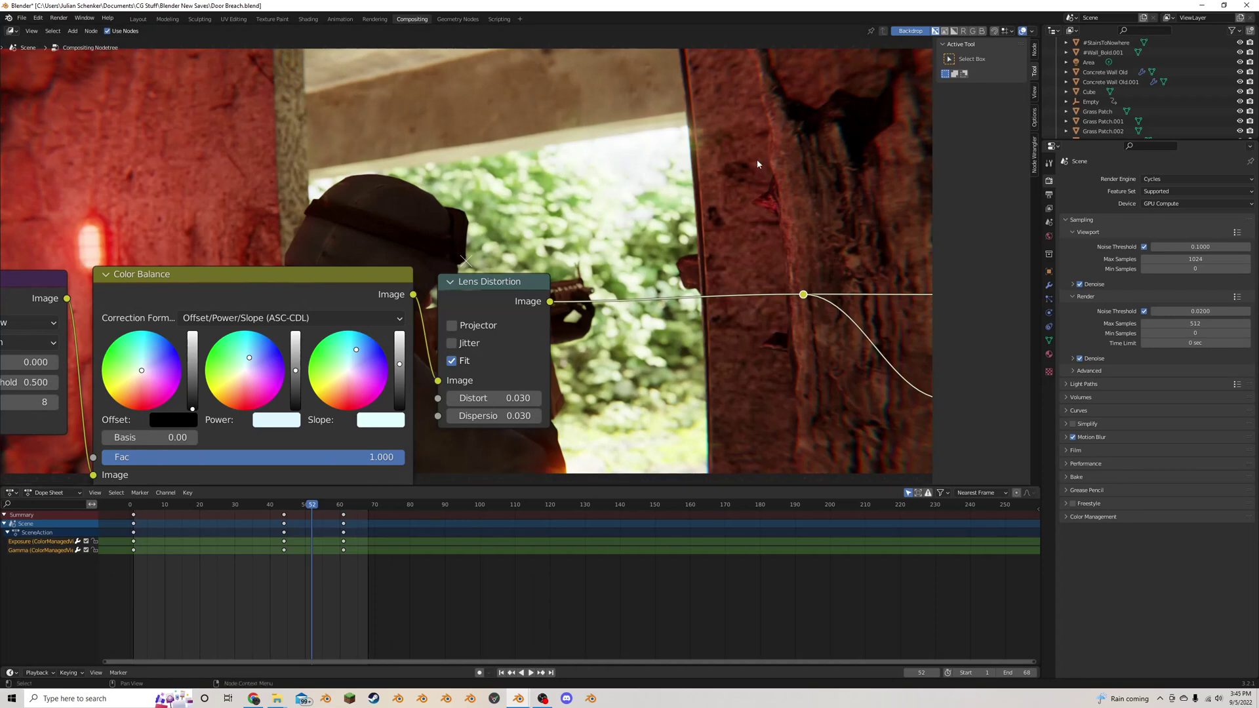
# Duplicate the Lens Distortion node and insert the copy between the original and the output reroute
pyautogui.scroll(-3, 712, 209)
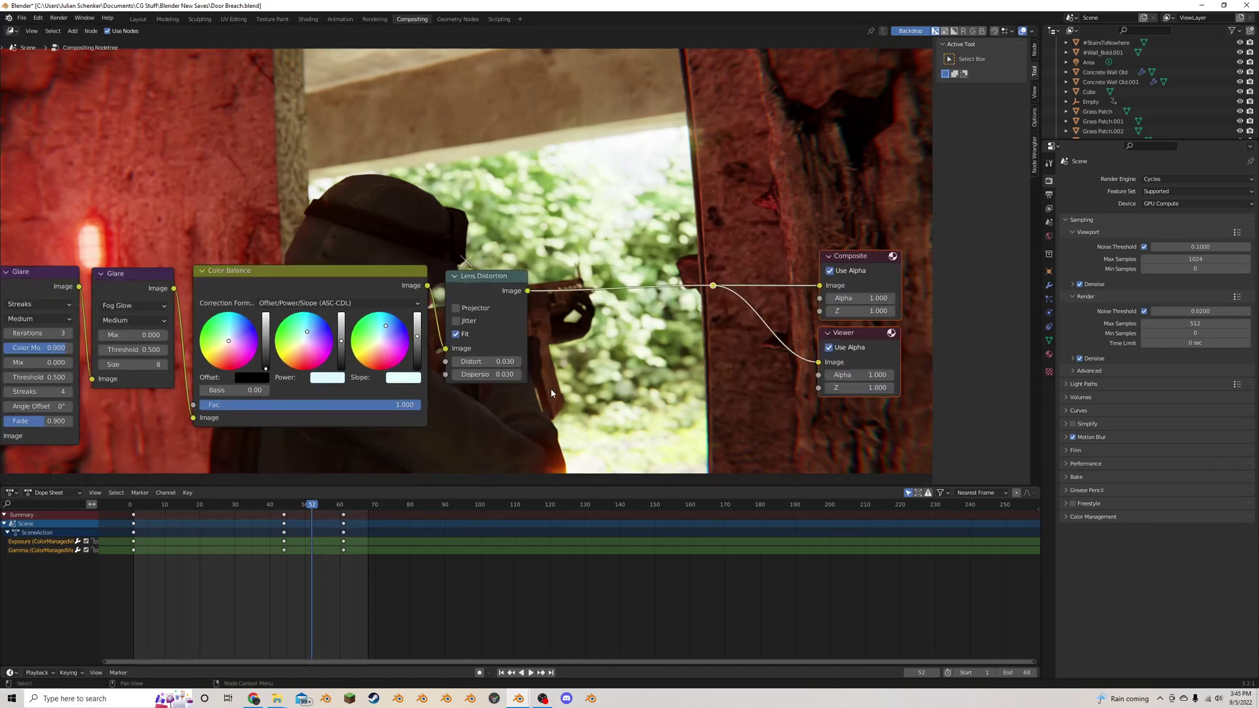
pyautogui.scroll(-1, 658, 272)
pyautogui.moveTo(657, 272); pyautogui.dragTo(521, 269, button='middle')
pyautogui.scroll(3, 522, 269)
pyautogui.click(304, 289)
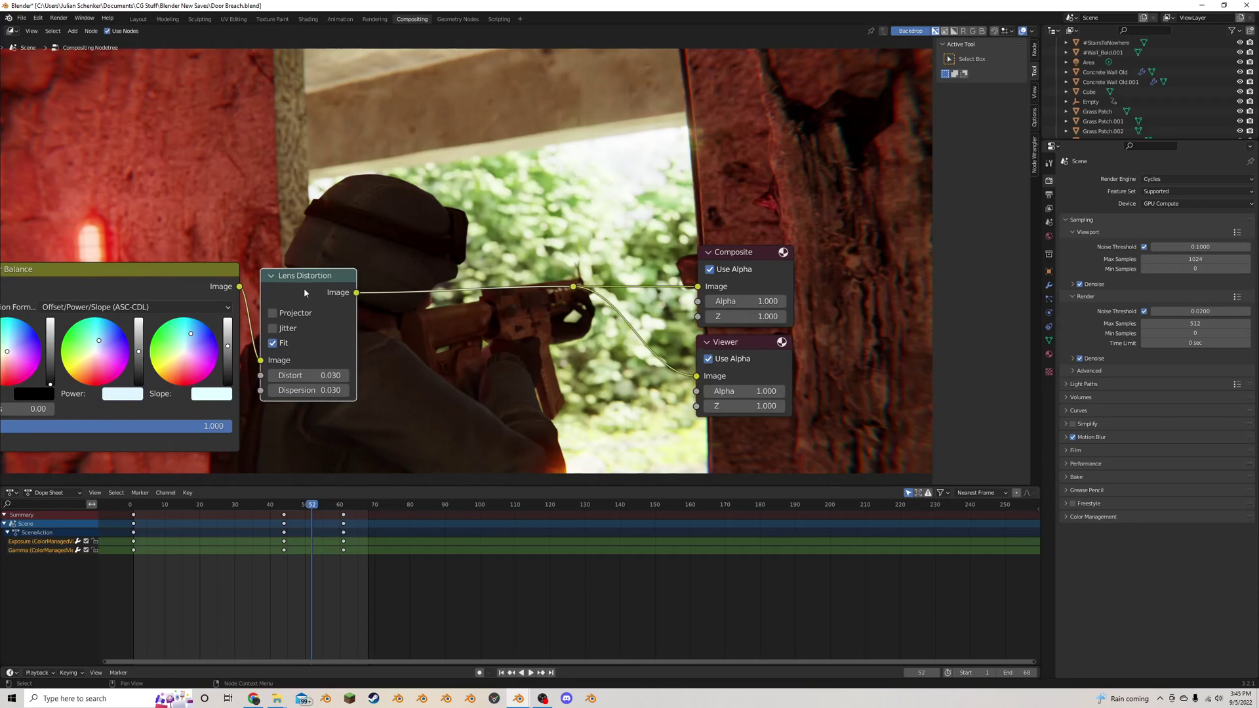
pyautogui.hotkey('shift', 'd')
pyautogui.click(447, 277)
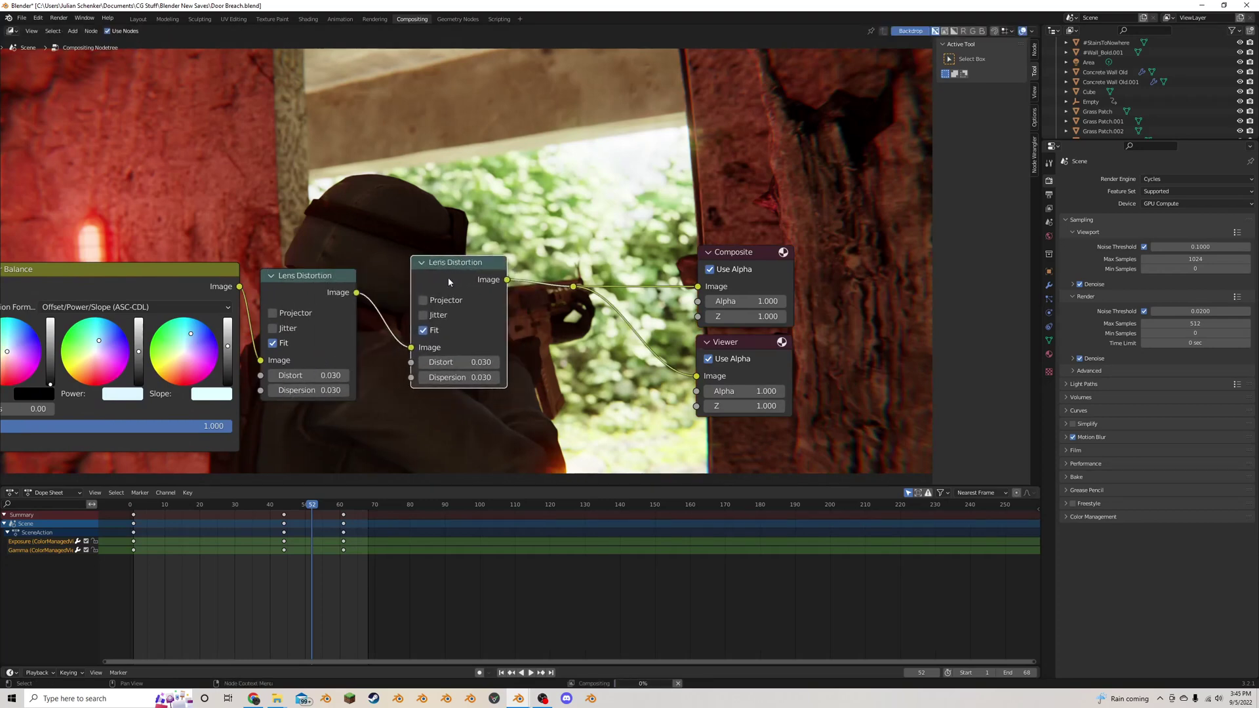
# Switch the duplicated Lens Distortion node from Fit to Projector and feed it directly from the Color Balance image output
pyautogui.moveTo(443, 303); pyautogui.dragTo(430, 307)
pyautogui.click(412, 333)
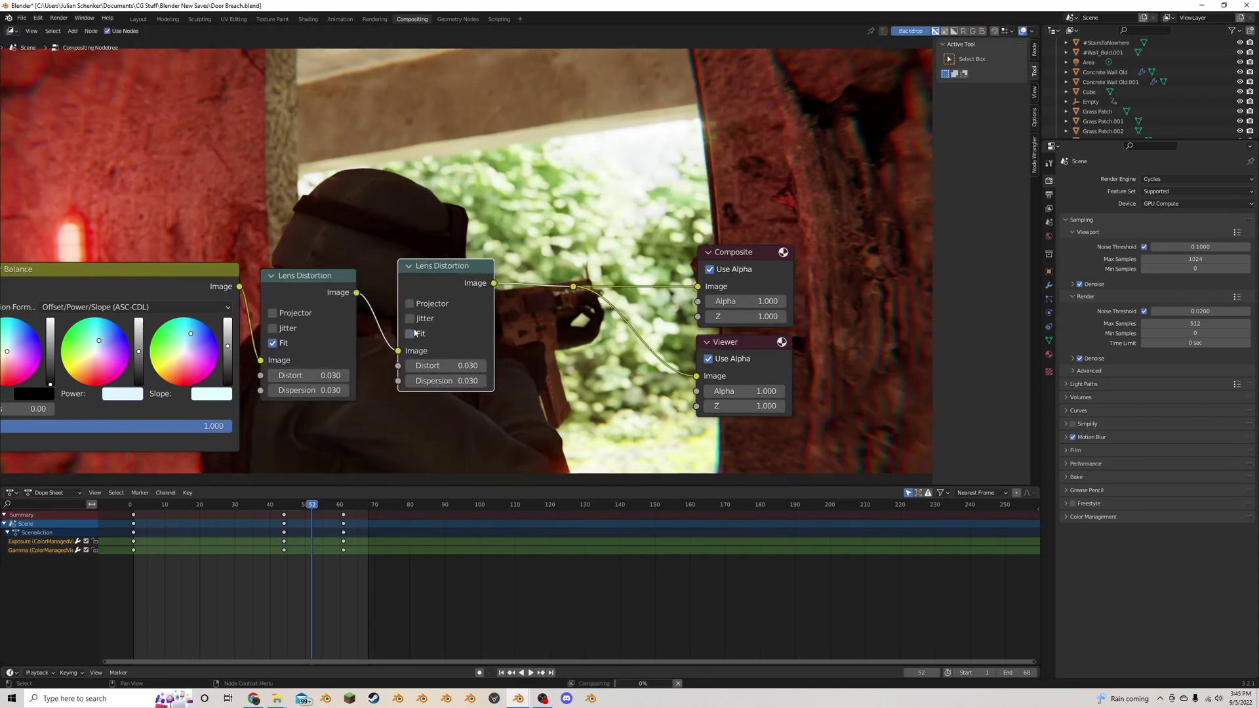
pyautogui.click(414, 303)
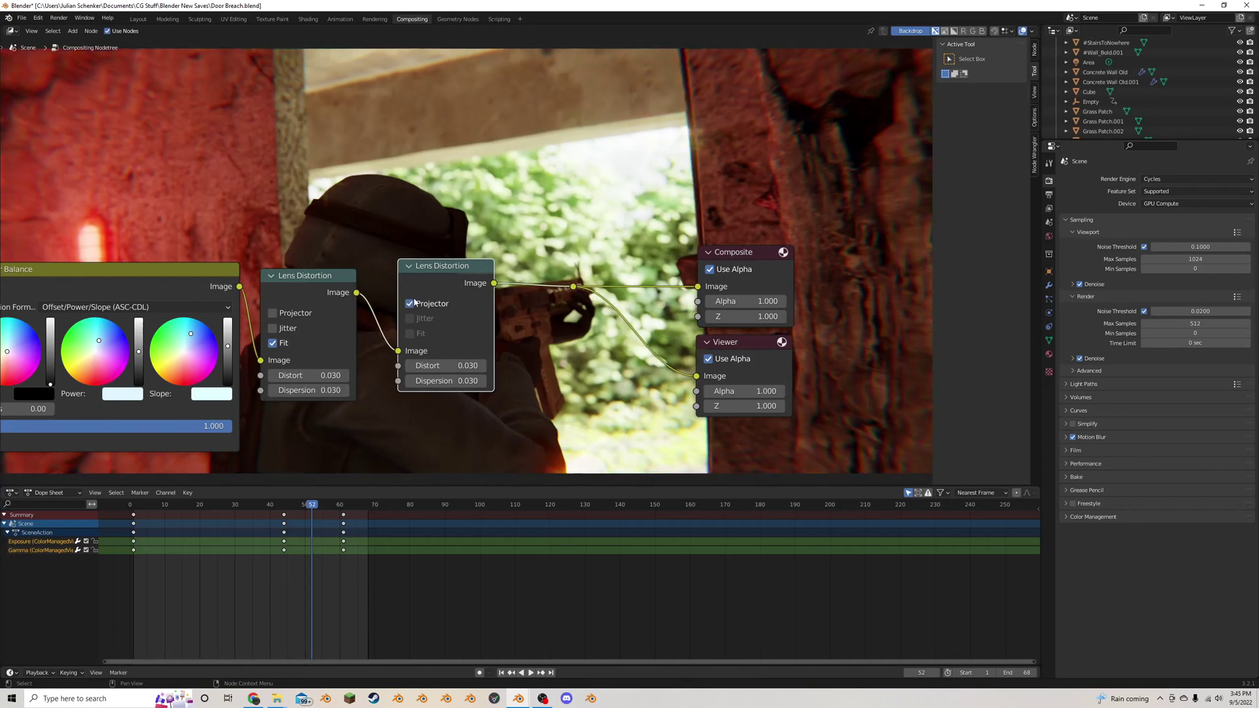
pyautogui.moveTo(239, 287); pyautogui.dragTo(398, 351)
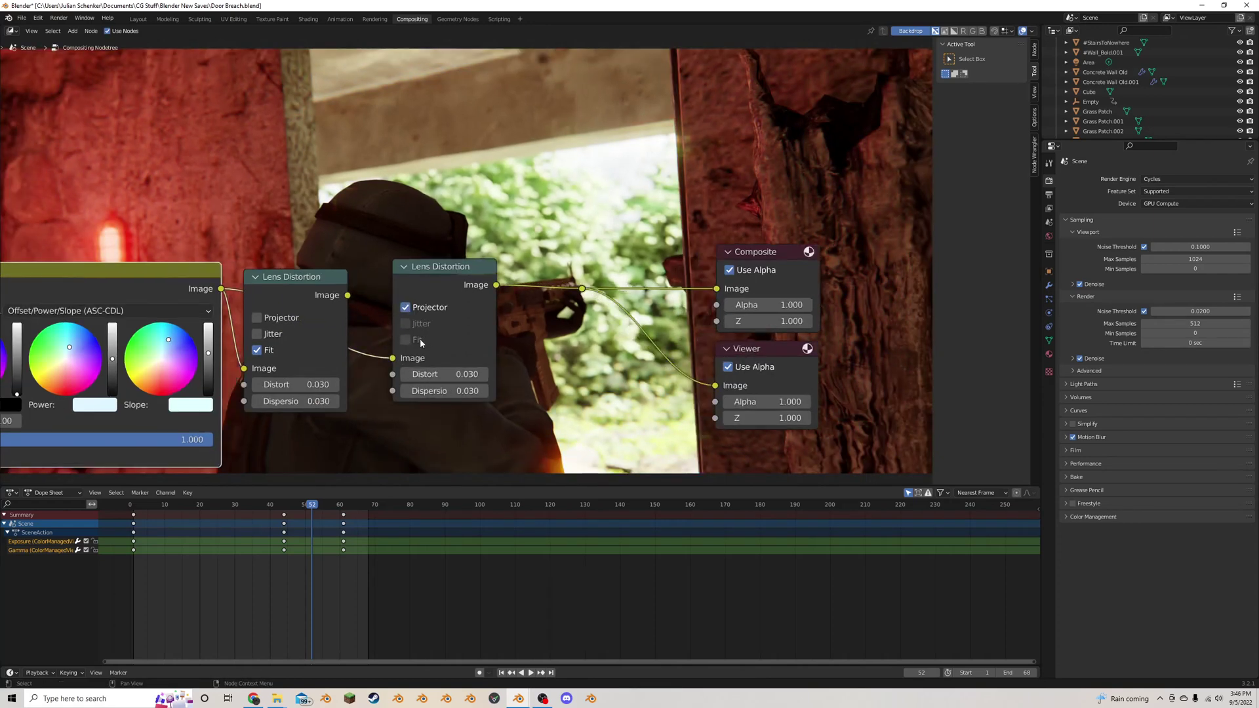
# Set the Projector Lens Distortion node's Distort to 0 and its Dispersion to 0.3
pyautogui.scroll(2, 420, 338)
pyautogui.moveTo(468, 411); pyautogui.dragTo(780, 412)
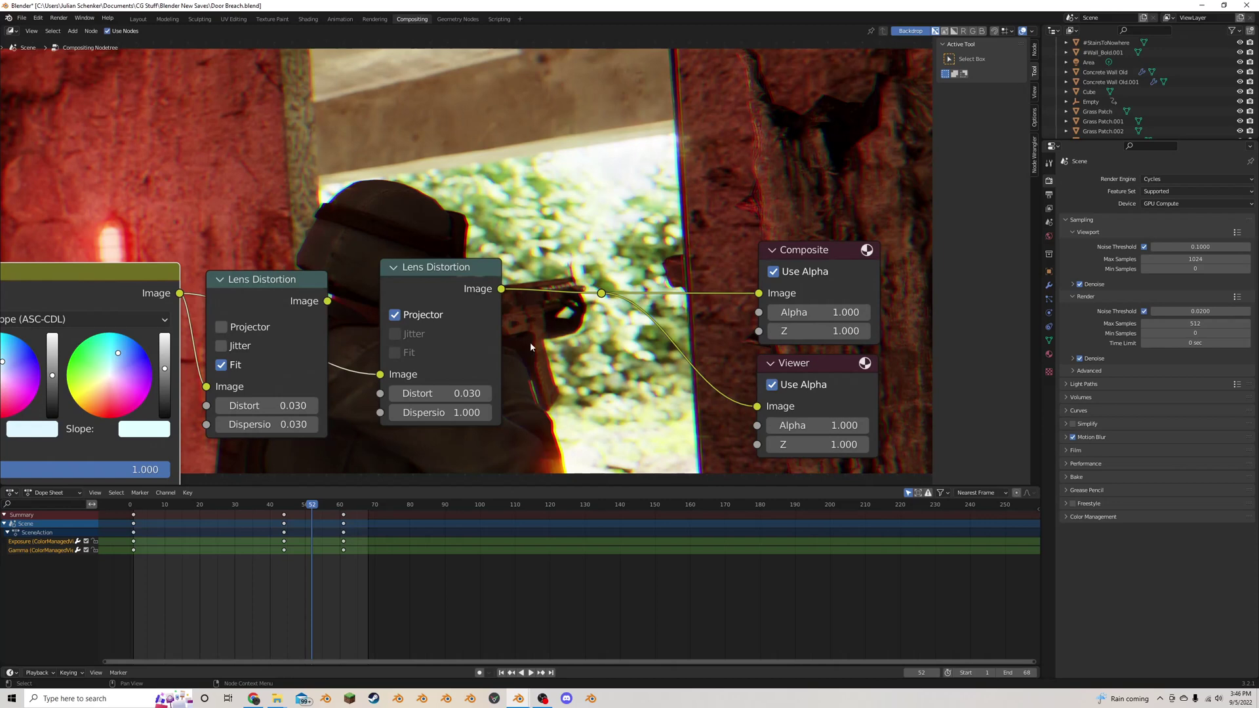
pyautogui.click(398, 393)
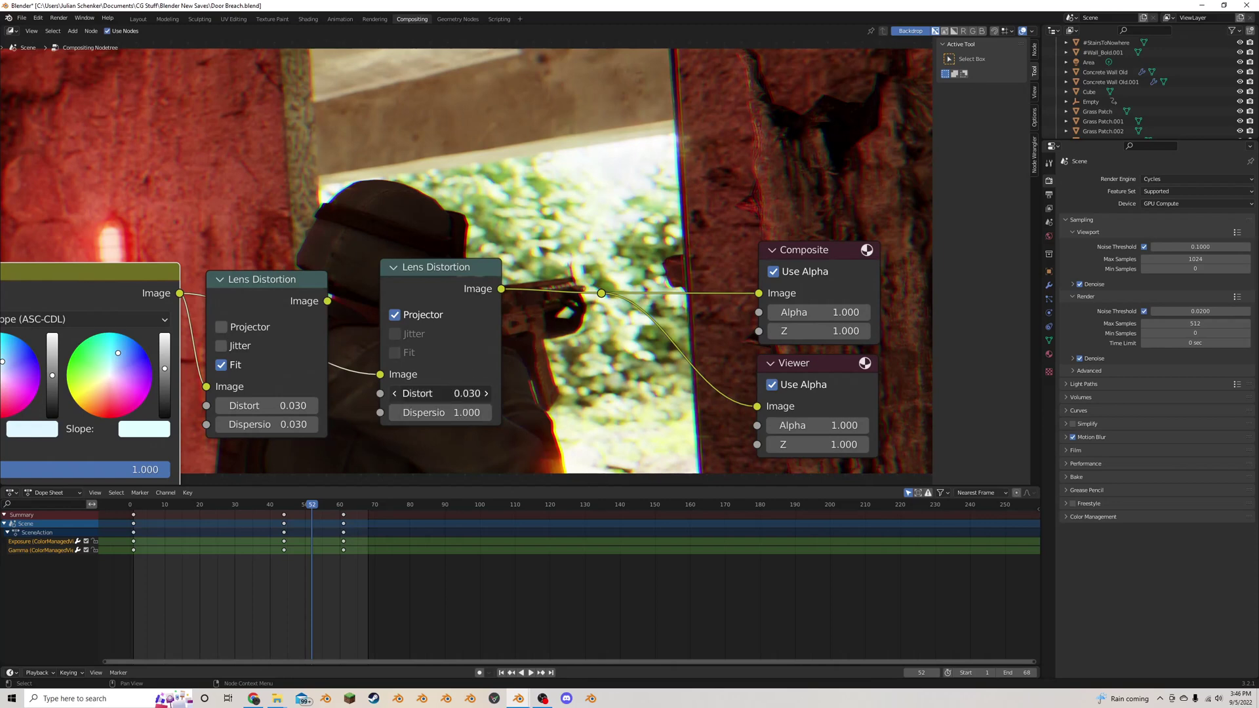
pyautogui.moveTo(446, 394)
pyautogui.mouseDown()
pyautogui.moveTo(426, 394)
pyautogui.moveTo(498, 393)
pyautogui.moveTo(438, 393)
pyautogui.mouseUp()
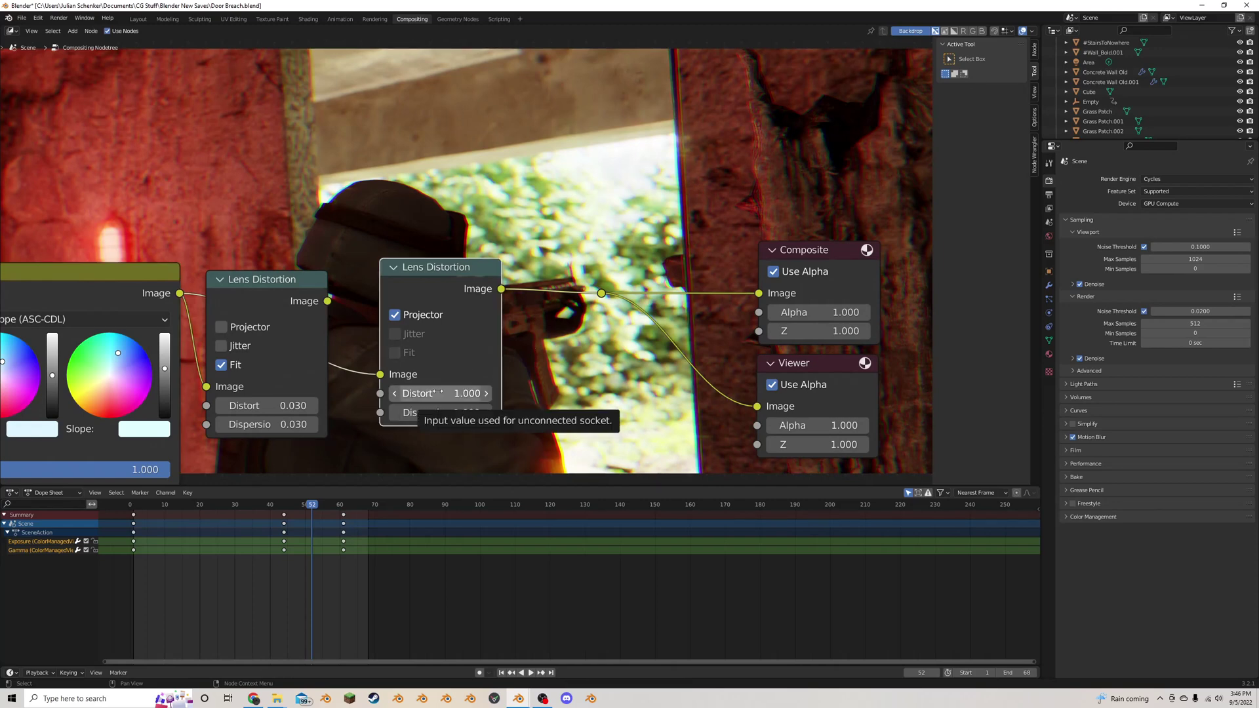
pyautogui.click(438, 393)
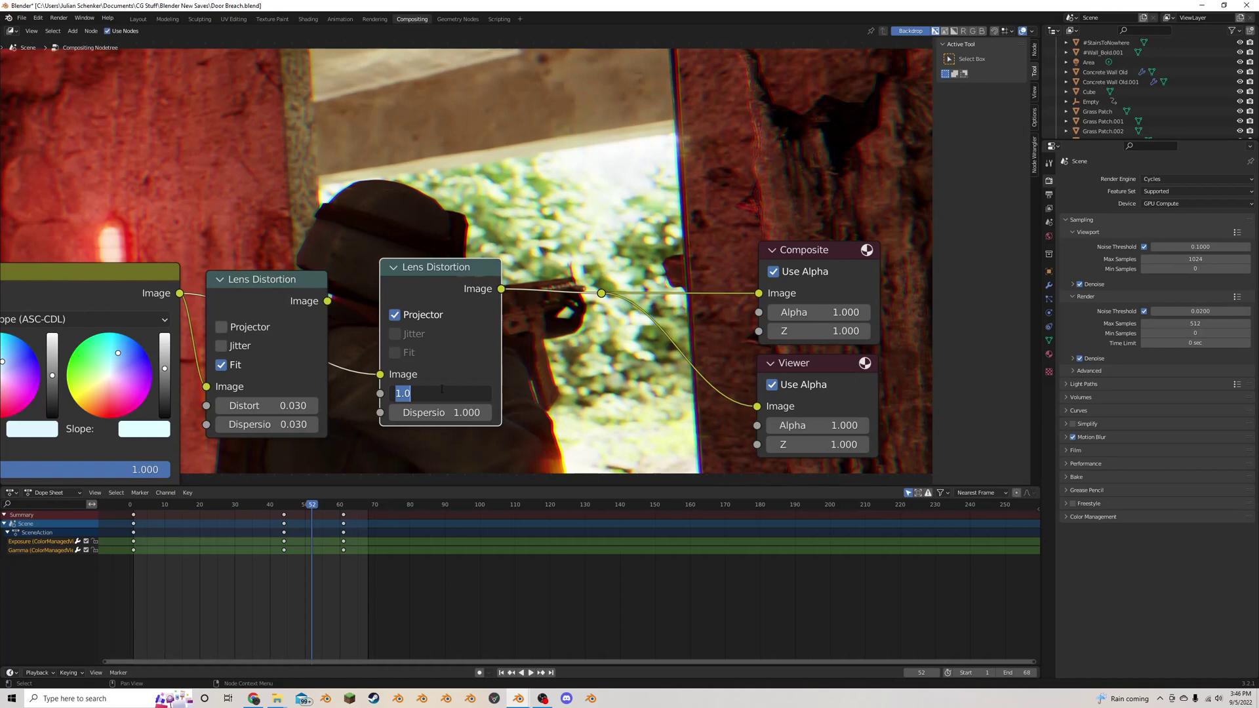
pyautogui.write('0')
pyautogui.press('Return')
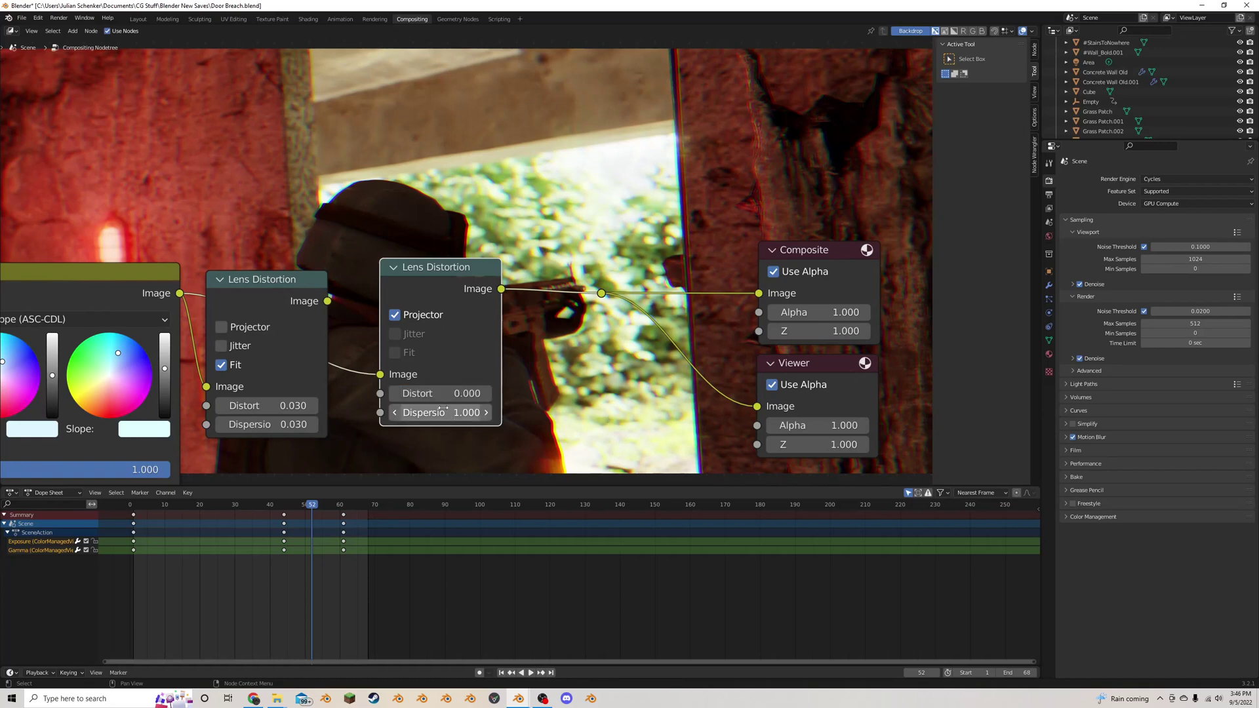
pyautogui.click(443, 410)
pyautogui.write('0.3')
pyautogui.press('Return')
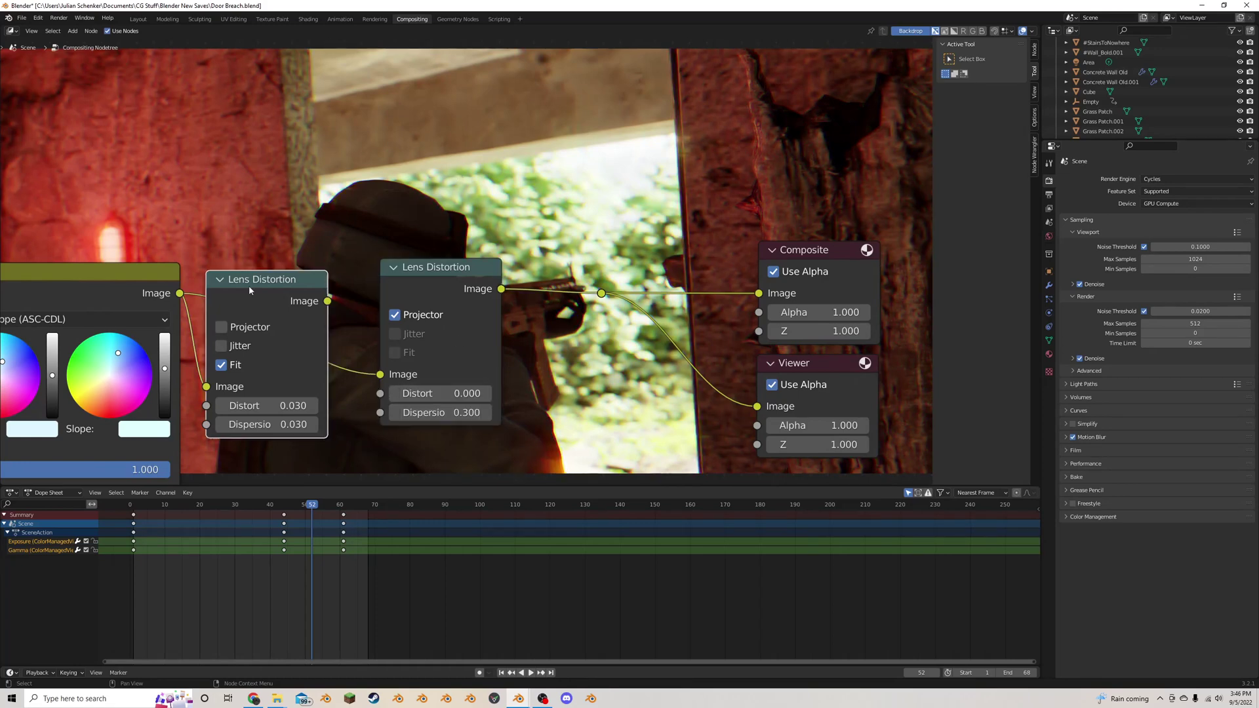
# Align the Fit Lens Distortion node beside the Projector one and link its image output to the Projector node's image input
pyautogui.moveTo(249, 283); pyautogui.dragTo(269, 278)
pyautogui.moveTo(319, 251); pyautogui.dragTo(385, 266, button='middle')
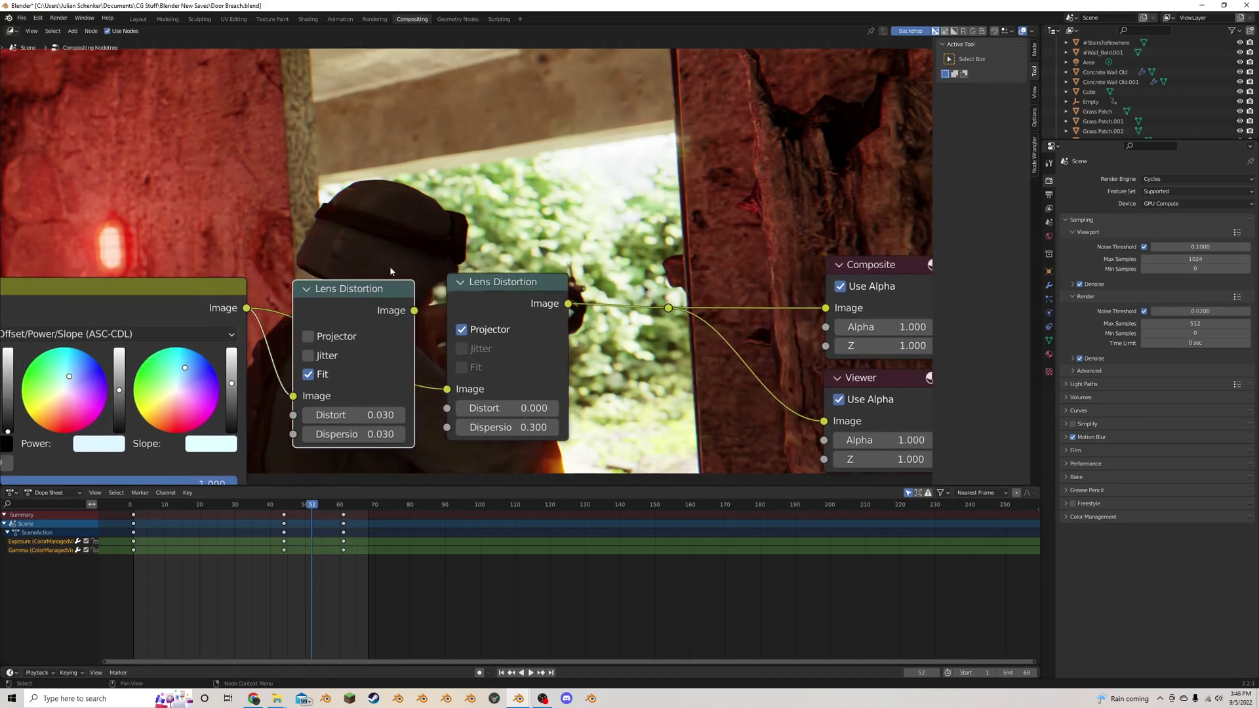
pyautogui.moveTo(313, 312)
pyautogui.mouseDown()
pyautogui.moveTo(322, 306)
pyautogui.moveTo(304, 304)
pyautogui.mouseUp()
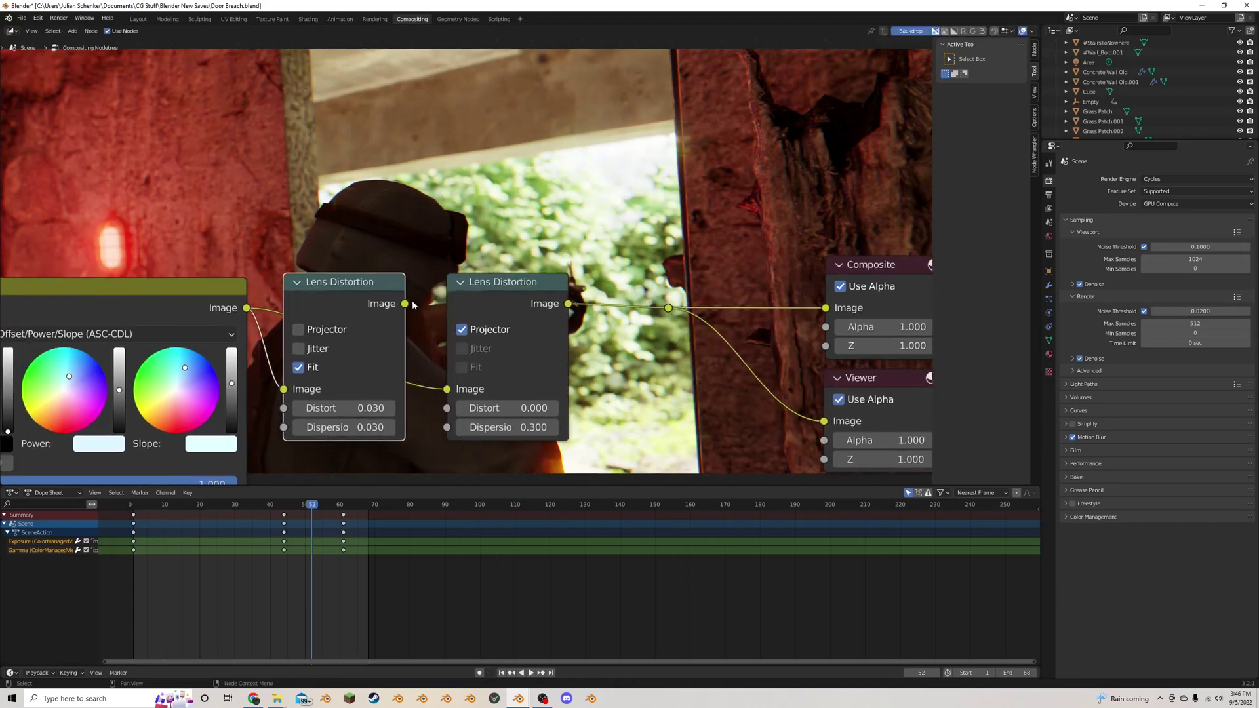
pyautogui.moveTo(405, 304); pyautogui.dragTo(447, 390)
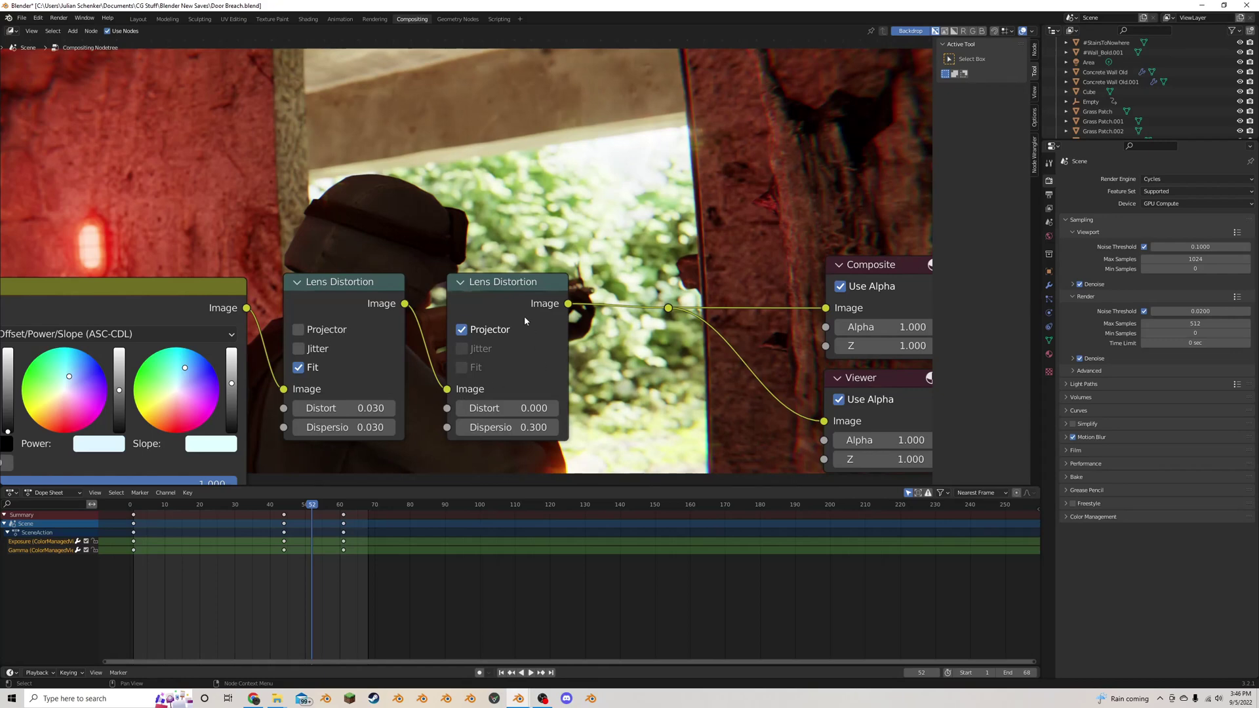
# Reorder the two Lens Distortion nodes so the Projector one feeds the Fit one, and place them side by side
pyautogui.moveTo(513, 294); pyautogui.dragTo(498, 290)
pyautogui.moveTo(344, 301); pyautogui.dragTo(364, 300)
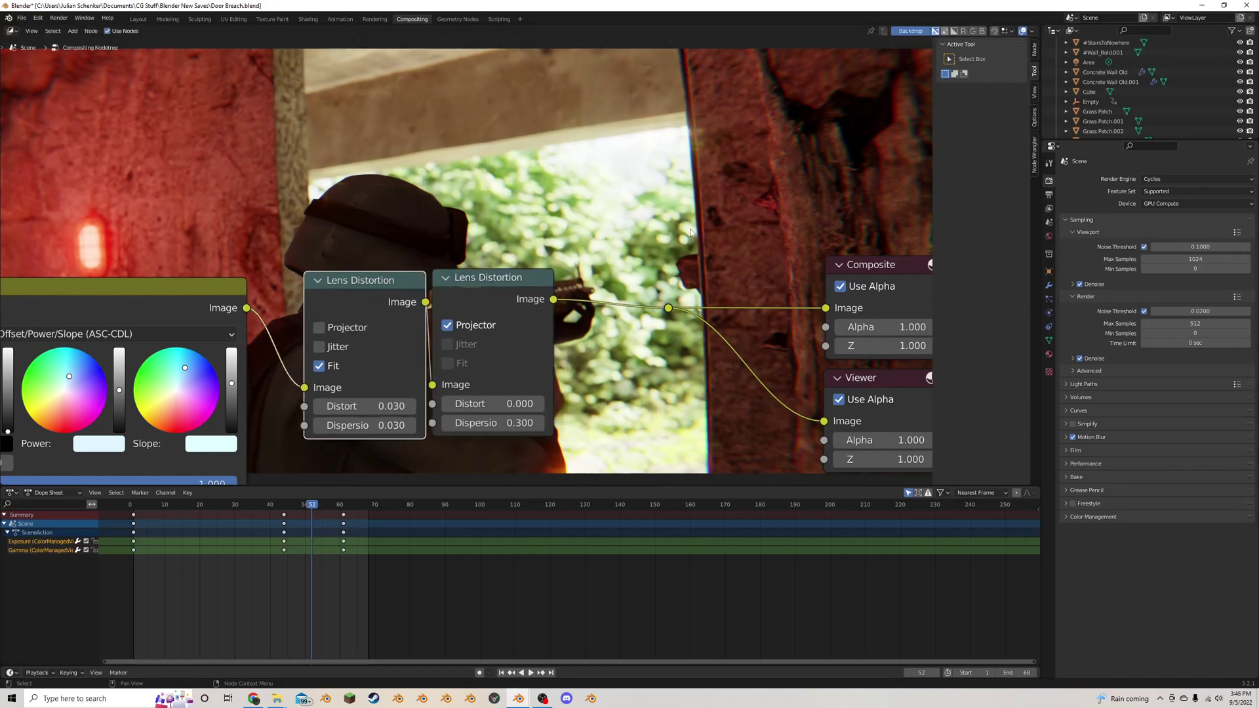
pyautogui.moveTo(351, 295); pyautogui.dragTo(676, 312)
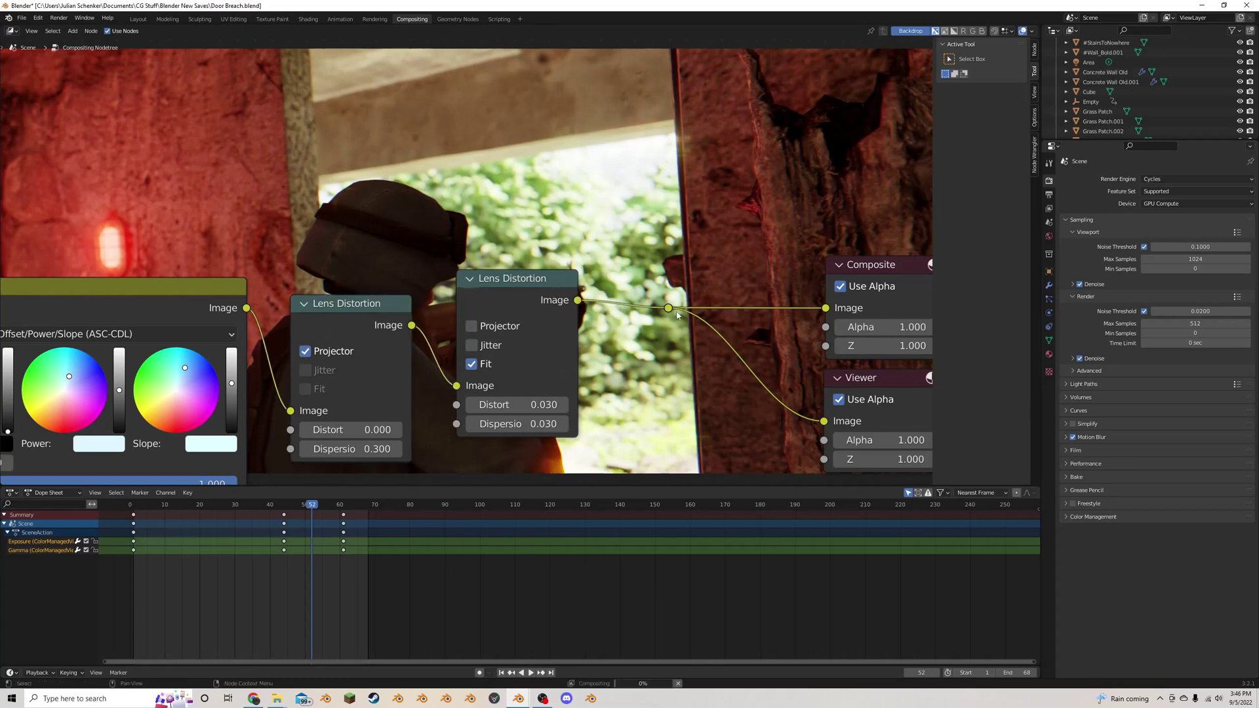
pyautogui.scroll(-1, 588, 321)
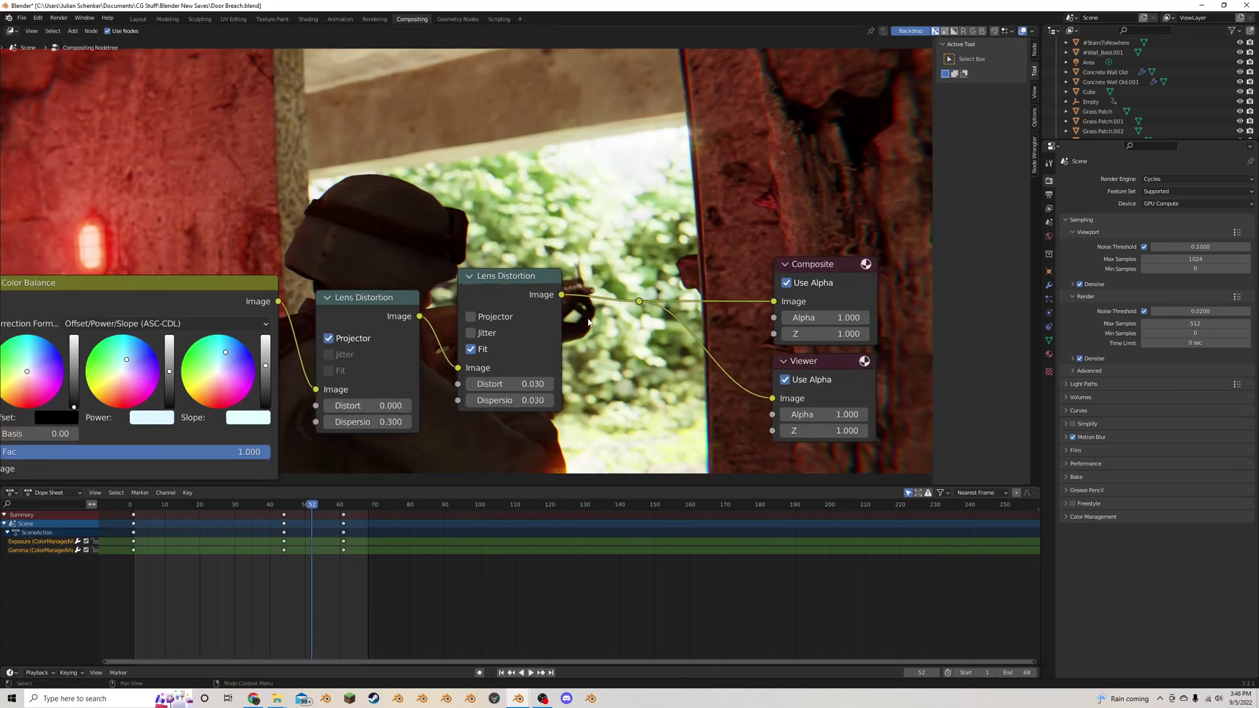
pyautogui.moveTo(386, 299); pyautogui.dragTo(364, 286)
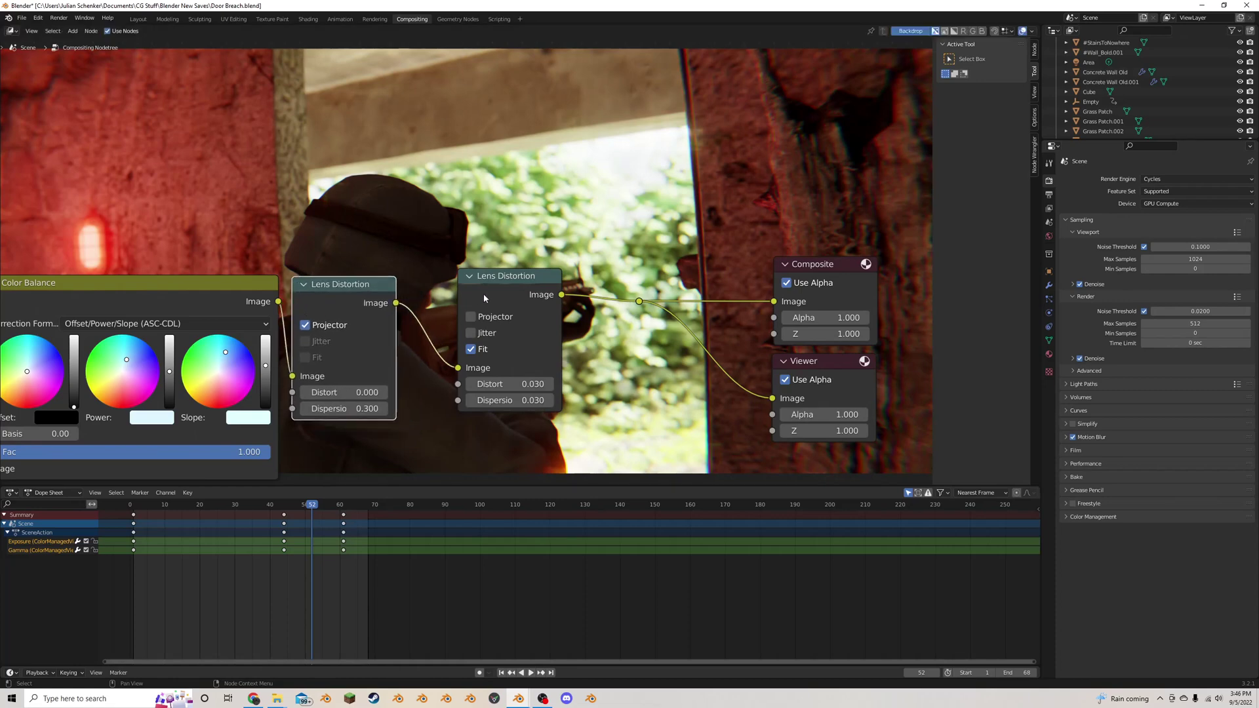
pyautogui.moveTo(510, 289); pyautogui.dragTo(457, 299)
# Make room before the output nodes and insert a Hue Saturation Value node between the Fit Lens Distortion node and the reroute
pyautogui.scroll(-2, 476, 274)
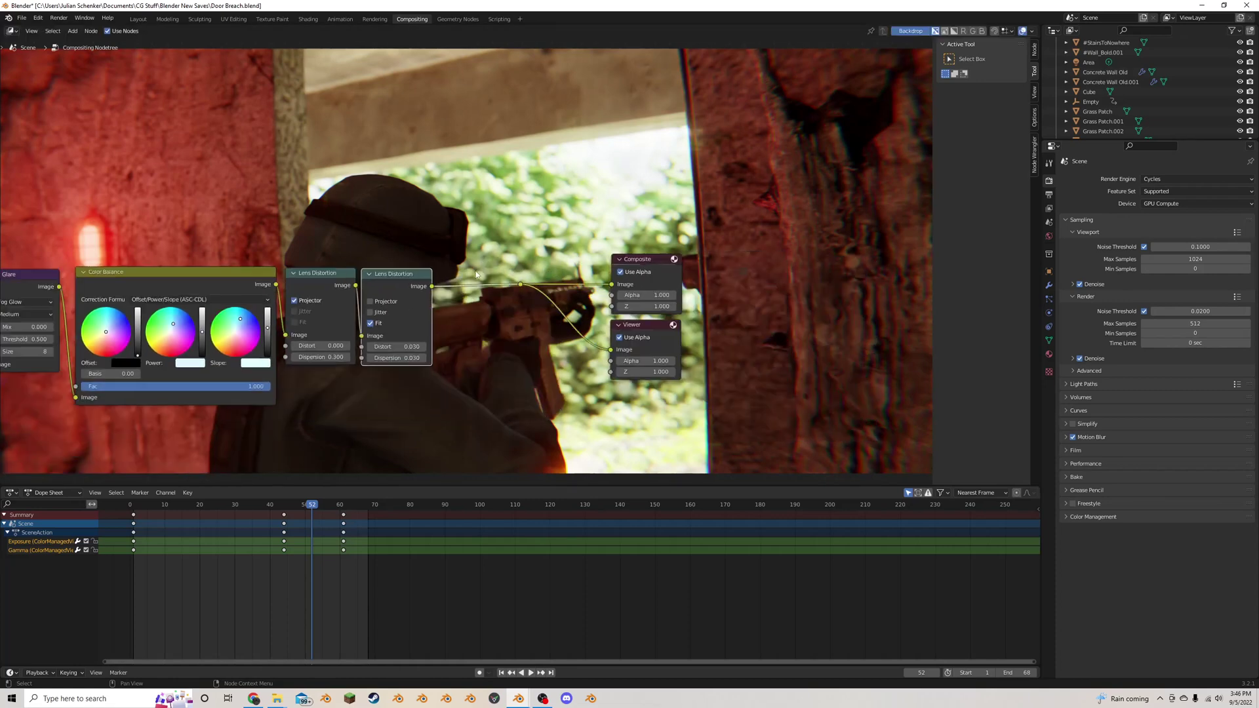
pyautogui.moveTo(684, 380); pyautogui.dragTo(503, 257)
pyautogui.press('g')
pyautogui.click(600, 267)
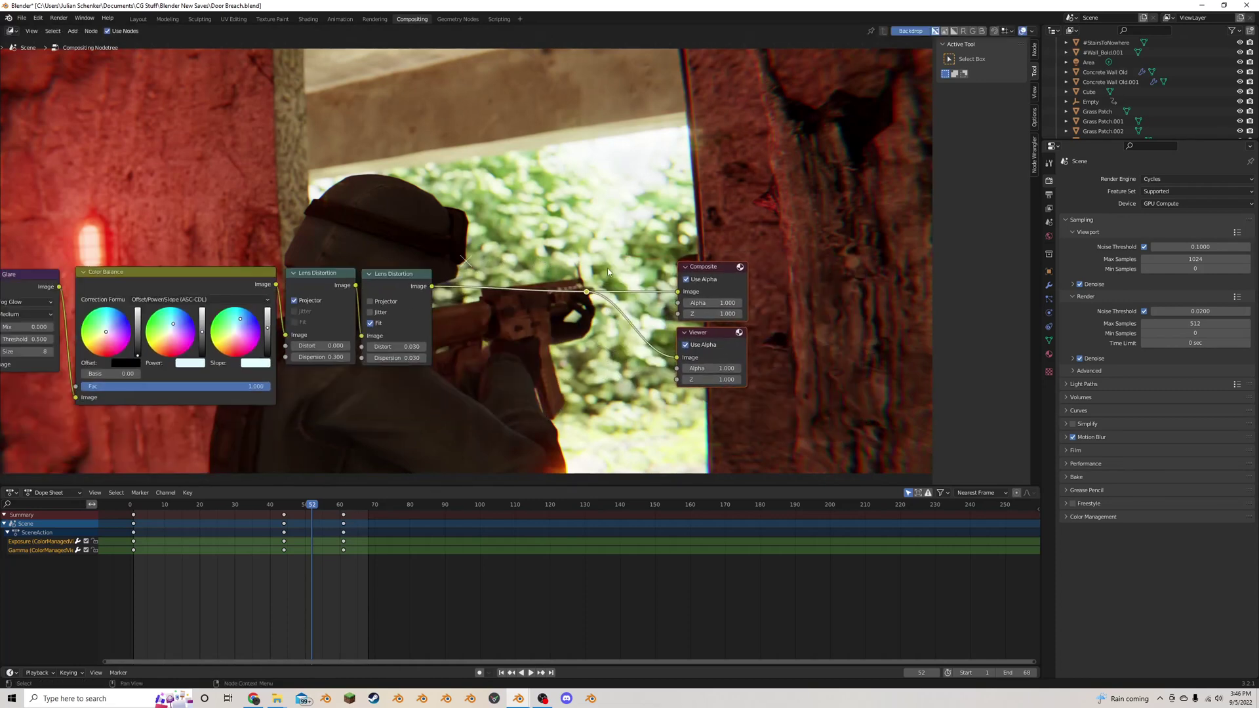
pyautogui.hotkey('shift', 'a')
pyautogui.click(514, 309)
pyautogui.write('hue')
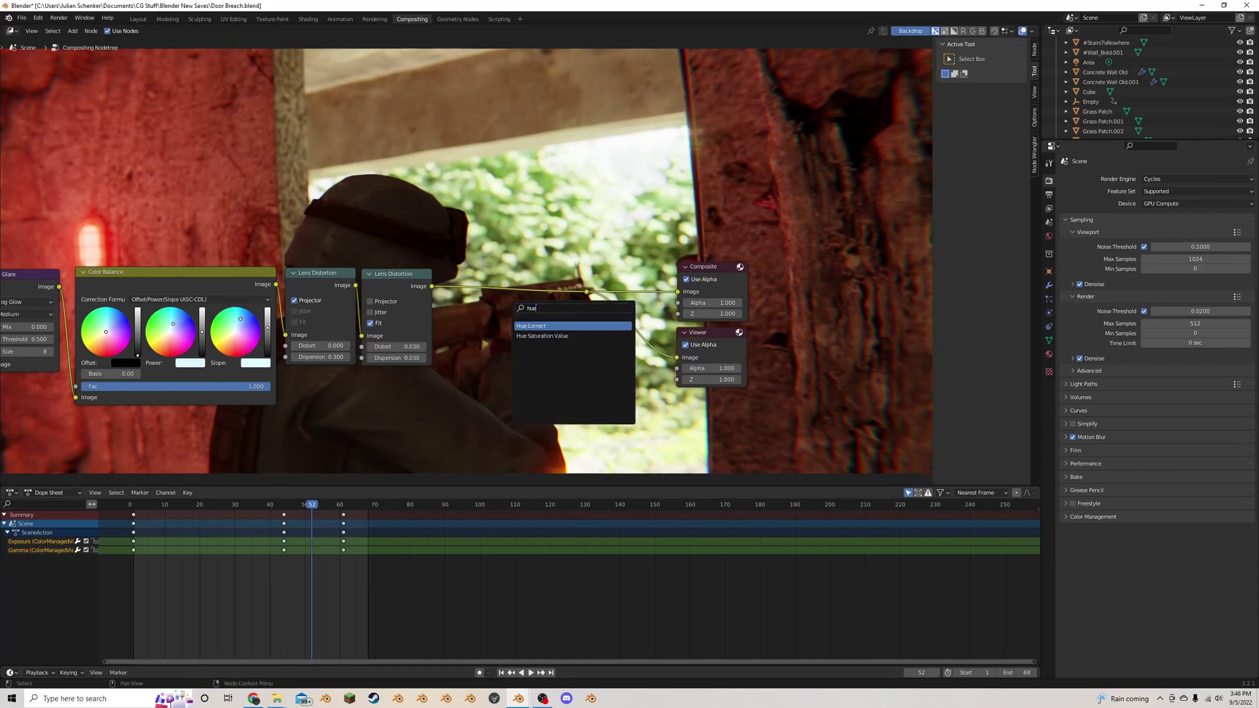
pyautogui.click(543, 336)
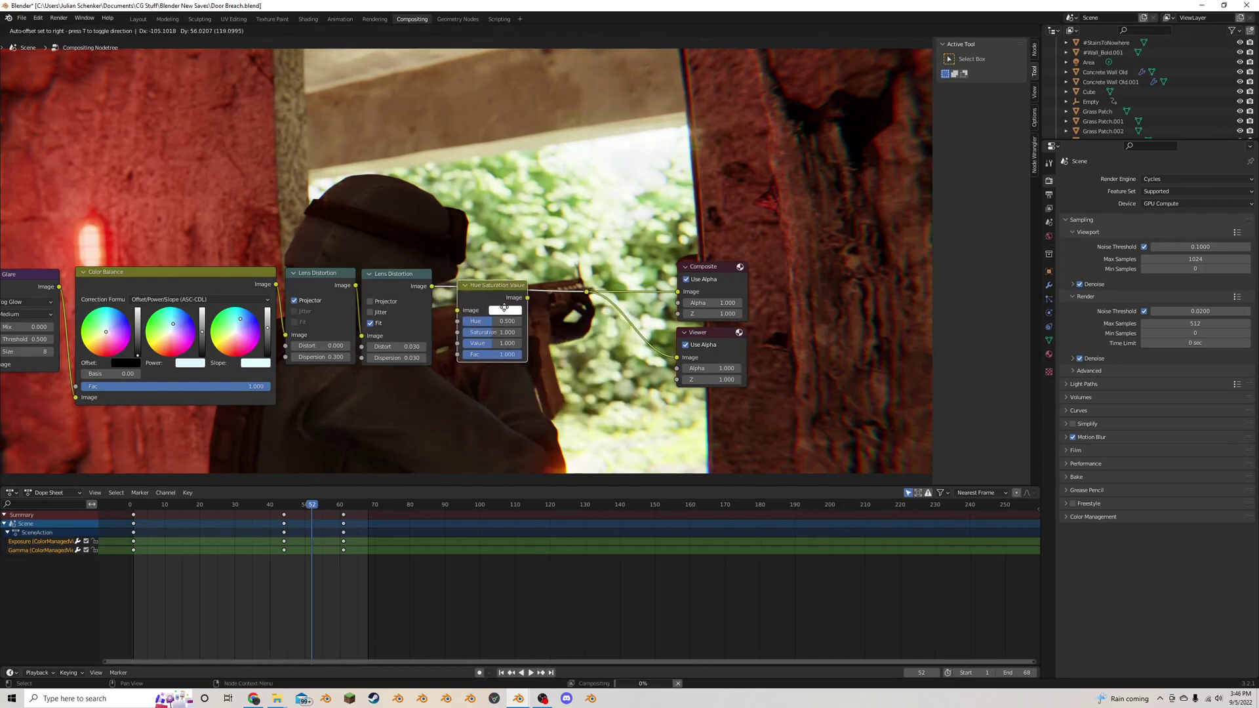
pyautogui.click(499, 294)
pyautogui.scroll(2, 511, 311)
pyautogui.moveTo(511, 310); pyautogui.dragTo(488, 303)
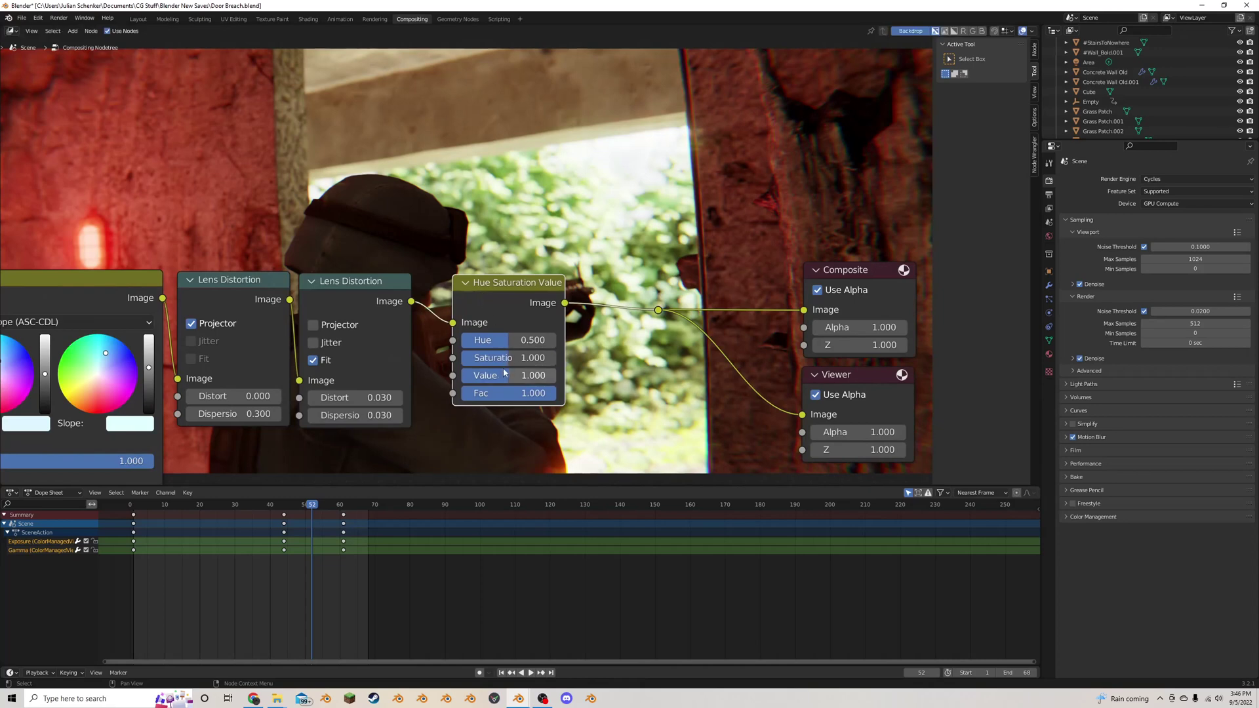
# Set the Saturation of the Hue Saturation Value node to 0.95
pyautogui.moveTo(508, 358); pyautogui.dragTo(507, 358)
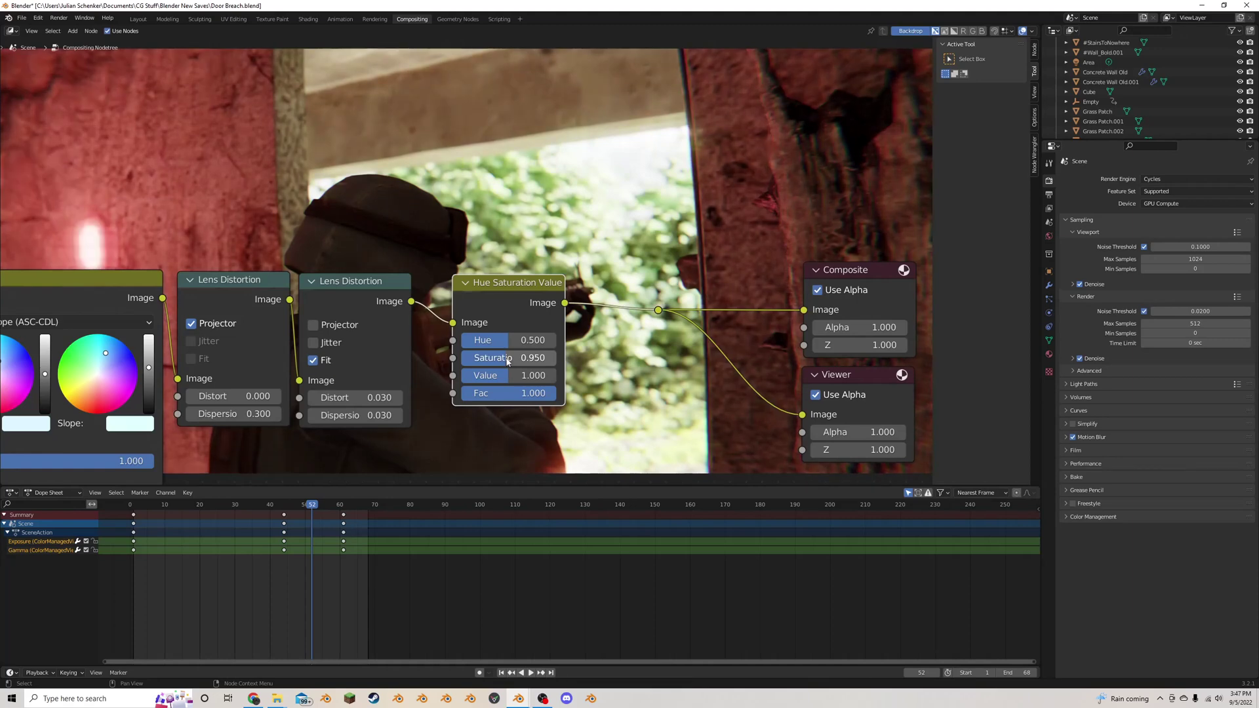
pyautogui.scroll(-1, 518, 359)
pyautogui.scroll(2, 520, 354)
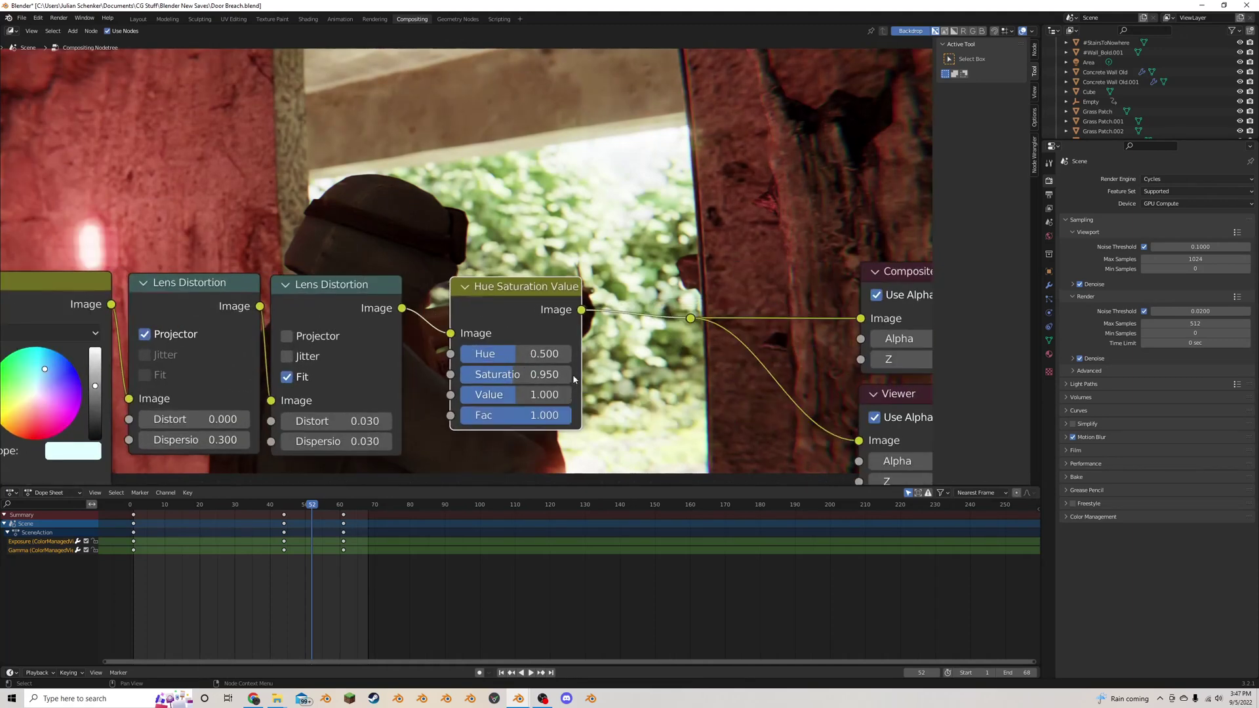
# Move the reroute, Composite and Viewer nodes together farther away from the Hue Saturation Value node
pyautogui.scroll(-7, 569, 379)
pyautogui.moveTo(563, 379); pyautogui.dragTo(488, 375, button='middle')
pyautogui.moveTo(733, 433); pyautogui.dragTo(513, 269)
pyautogui.press('g')
pyautogui.click(644, 264)
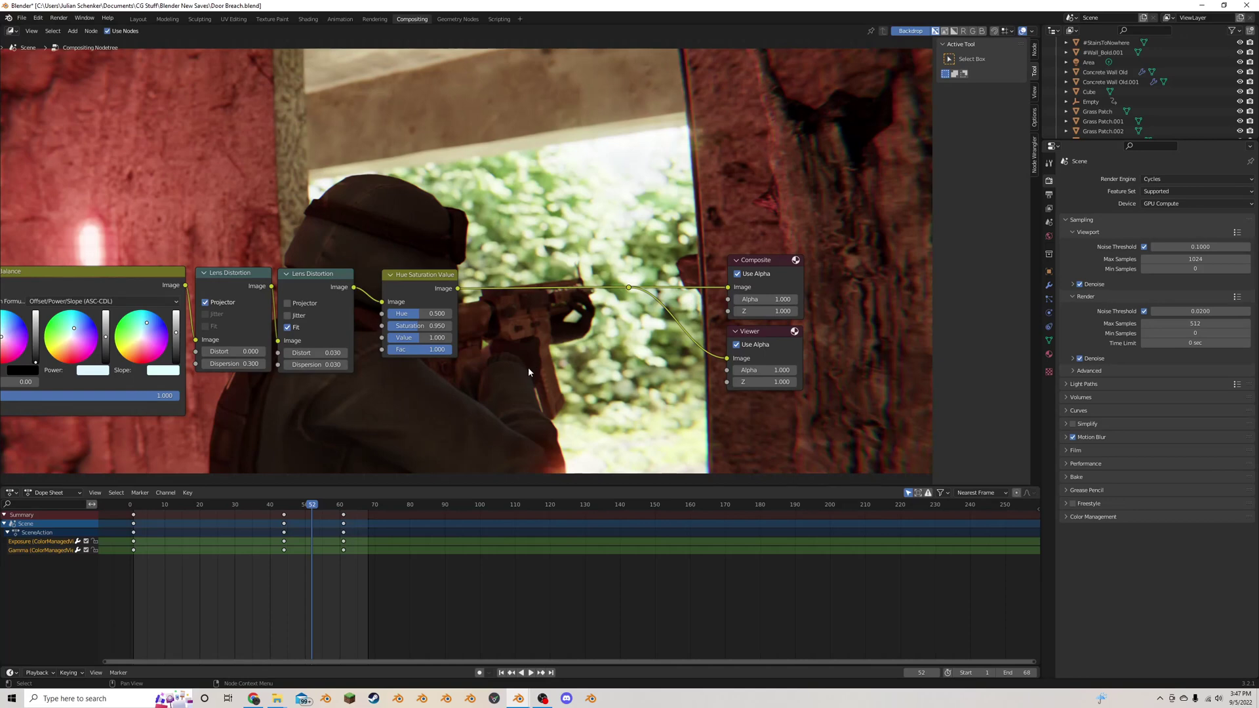
pyautogui.hotkey('shift', 'a')
pyautogui.click(547, 367)
pyautogui.write('i')
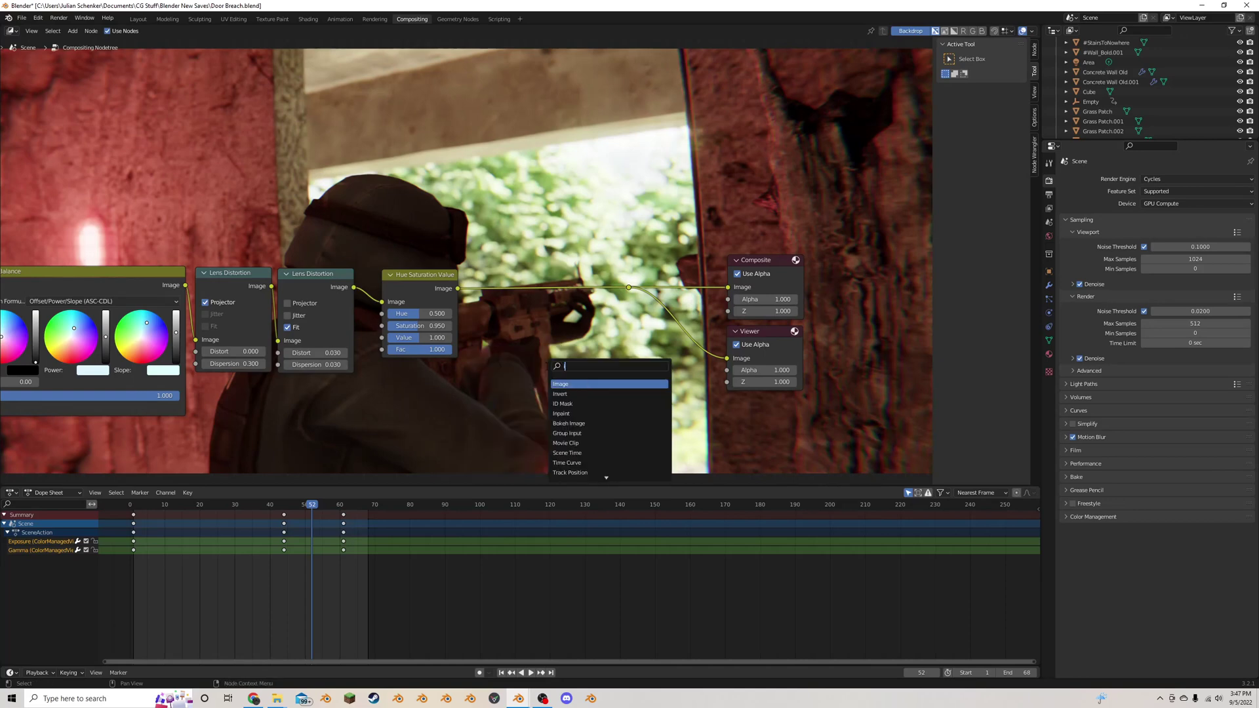
pyautogui.write('ima')
pyautogui.click(566, 385)
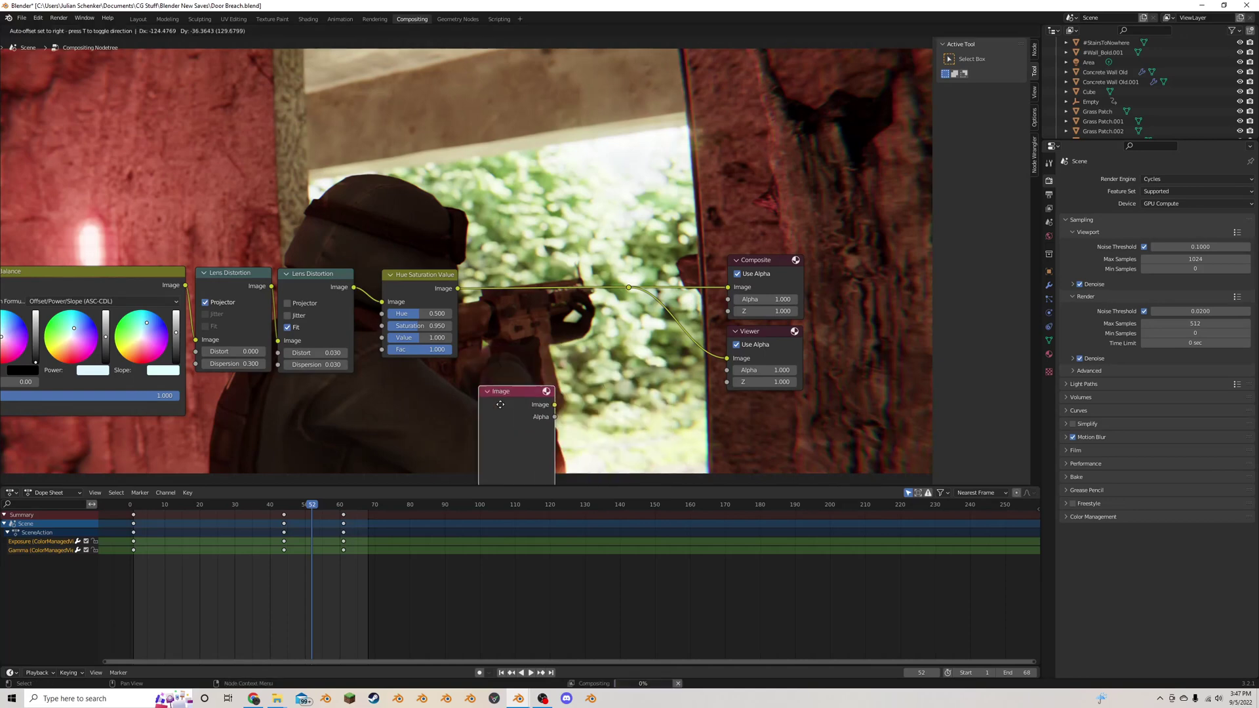
pyautogui.click(413, 405)
pyautogui.moveTo(437, 418); pyautogui.dragTo(434, 365, button='middle')
pyautogui.press('x')
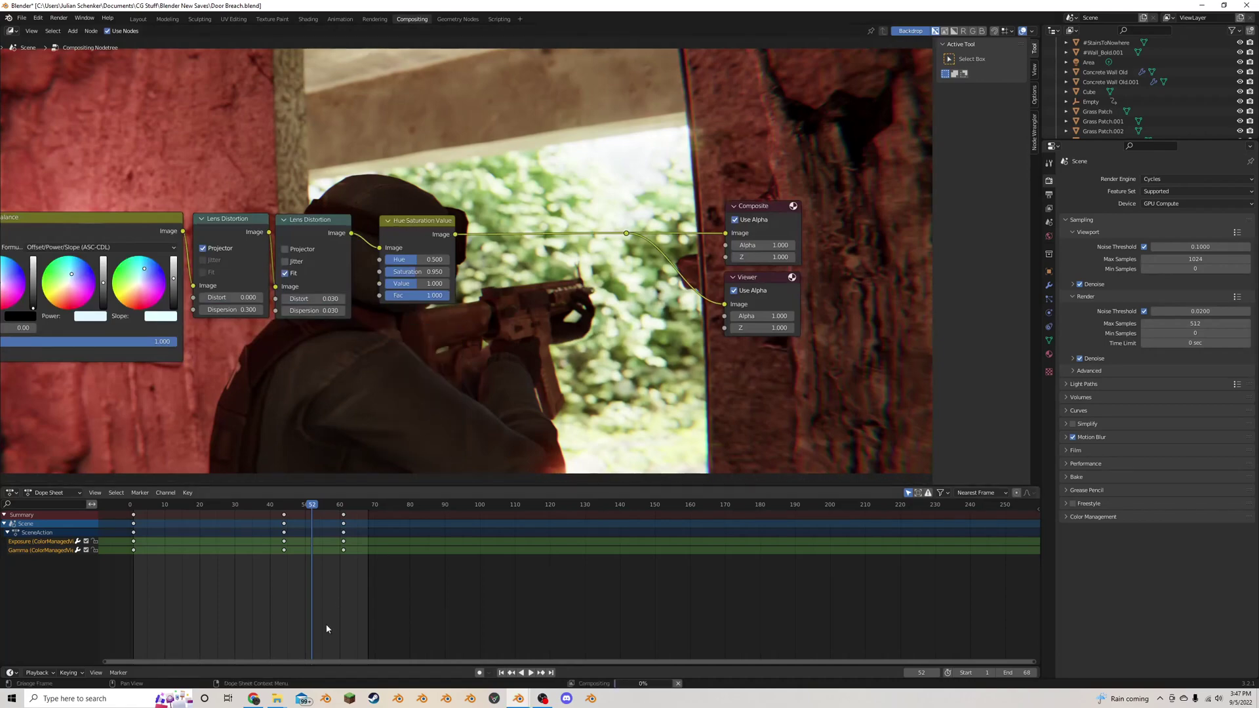
# Bring the Film Grain image from the Train folder in File Explorer into Blender's compositor as an image node below Hue Saturation Value
pyautogui.moveTo(277, 698)
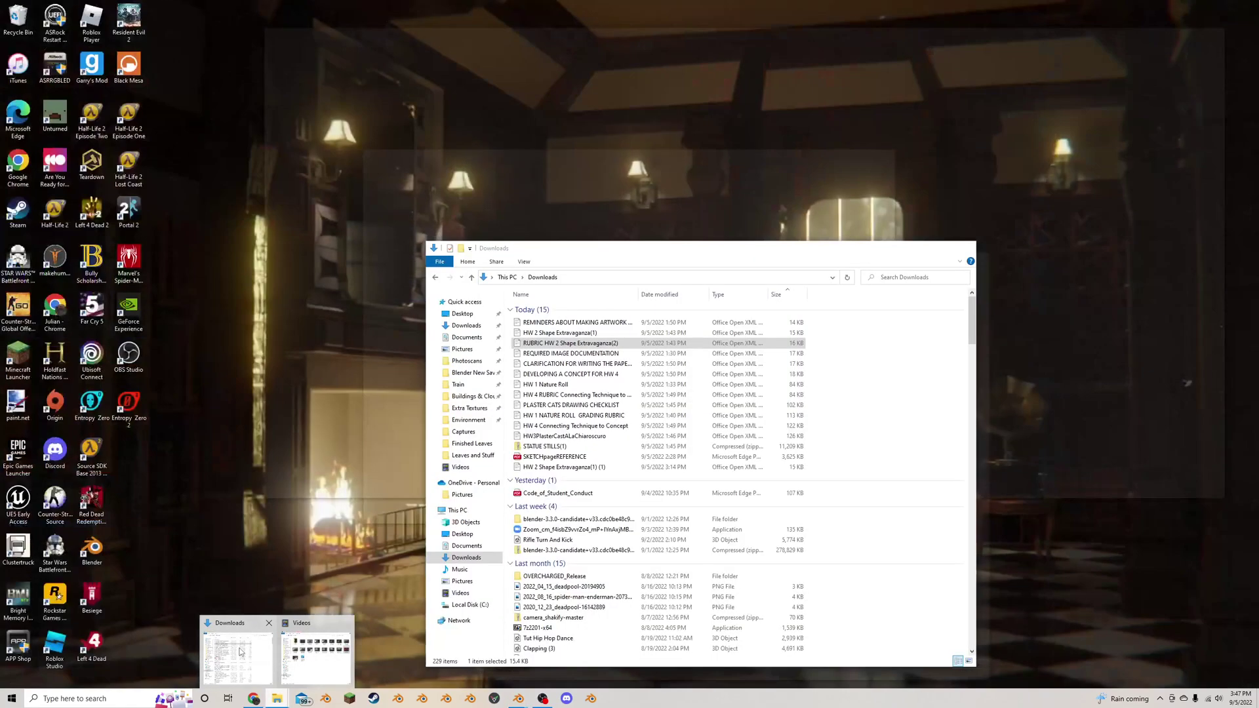
pyautogui.click(240, 651)
pyautogui.click(458, 384)
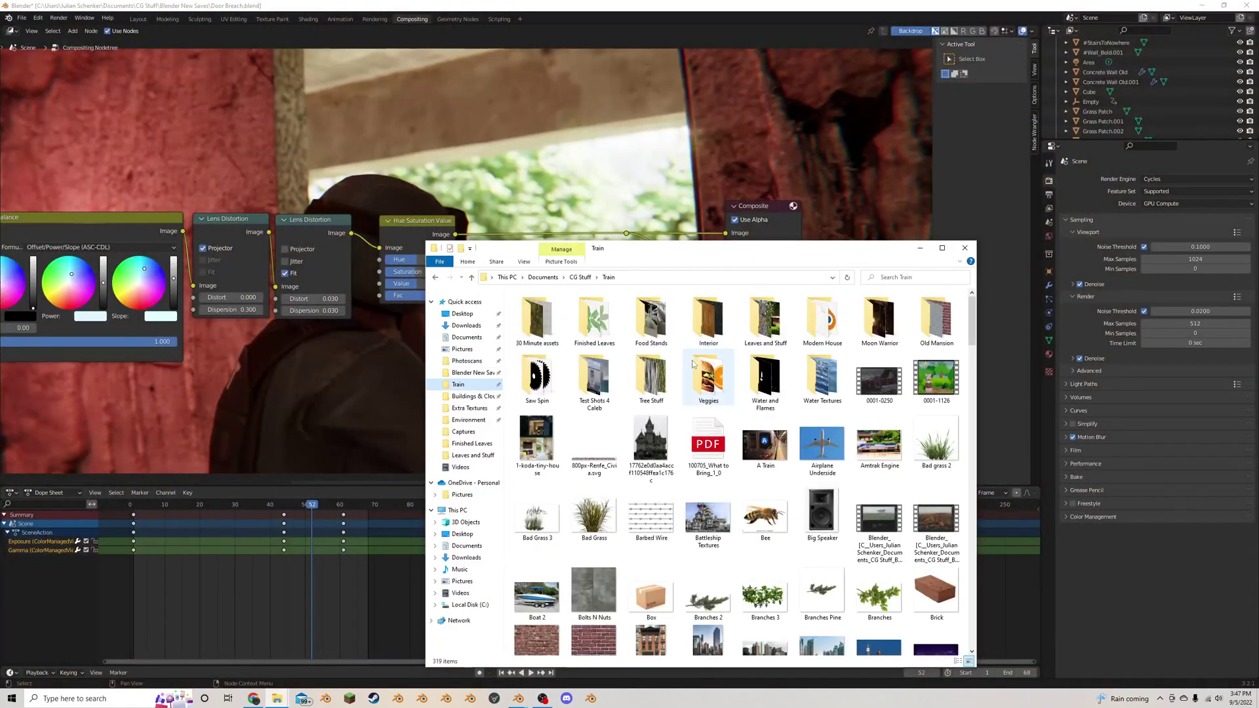
pyautogui.scroll(-6, 745, 412)
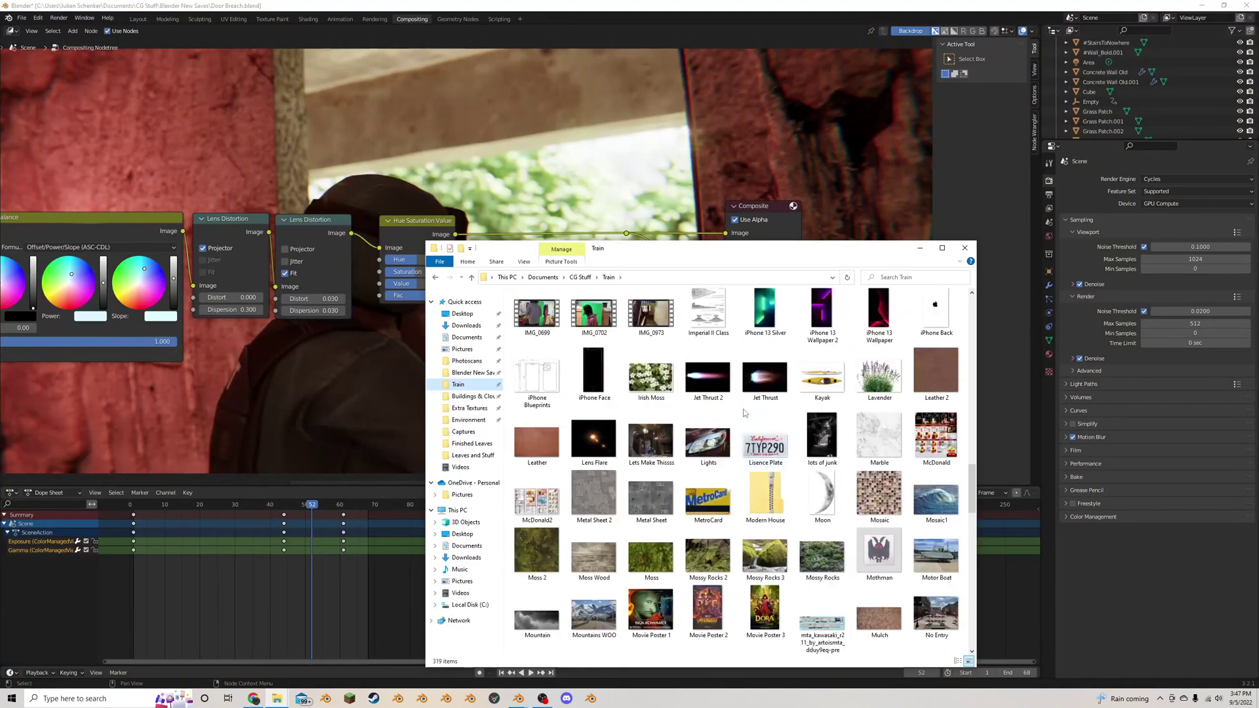
pyautogui.scroll(10, 745, 413)
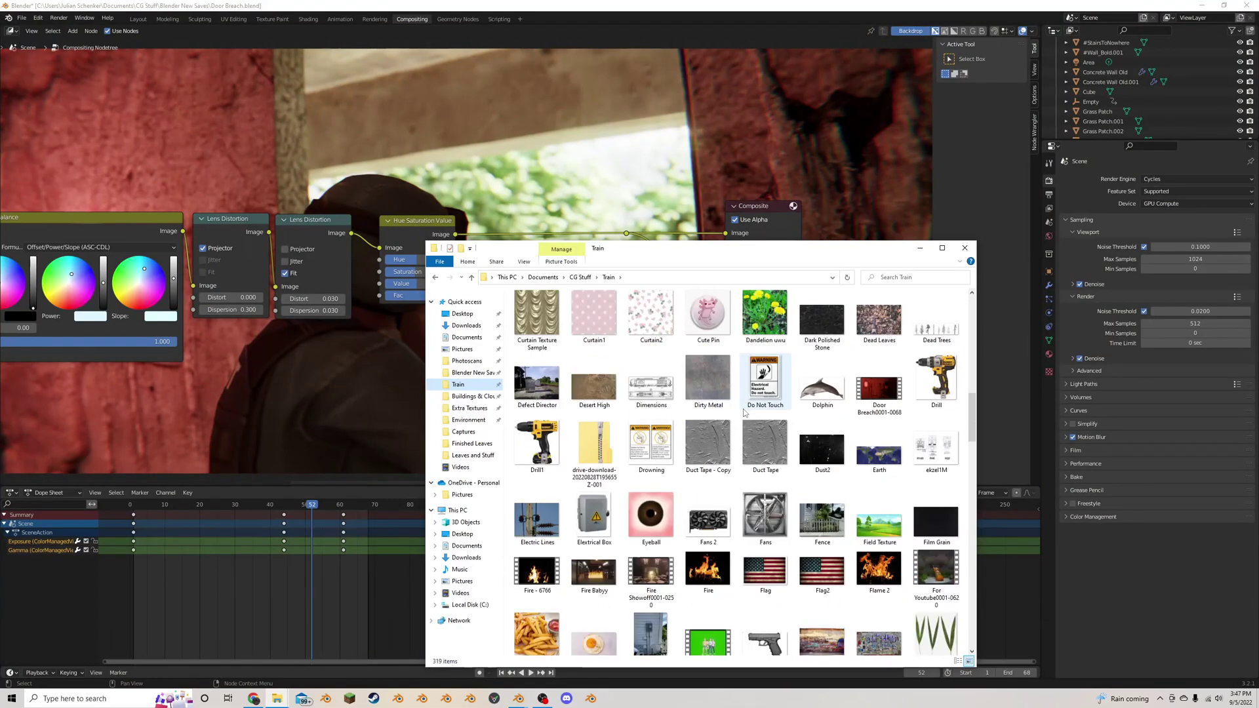
pyautogui.moveTo(936, 525); pyautogui.dragTo(423, 330)
pyautogui.scroll(-1, 457, 339)
pyautogui.scroll(1, 423, 330)
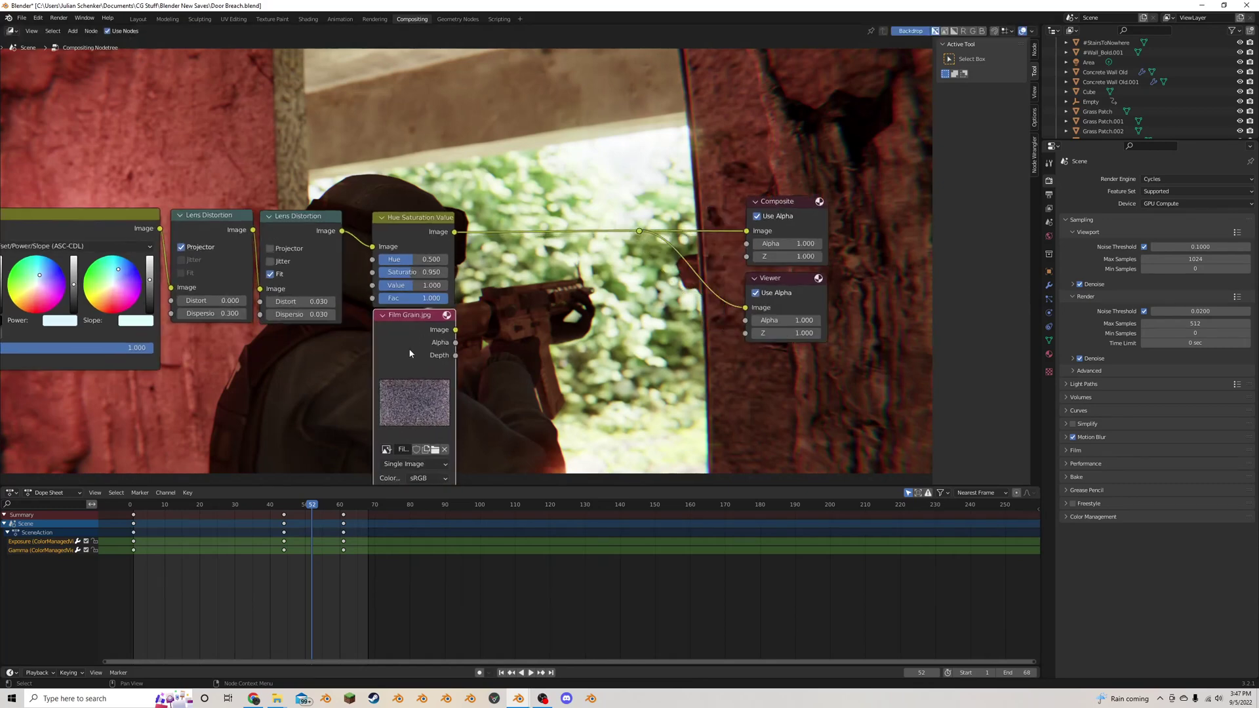
pyautogui.moveTo(410, 353); pyautogui.dragTo(446, 280, button='middle')
pyautogui.scroll(3, 439, 302)
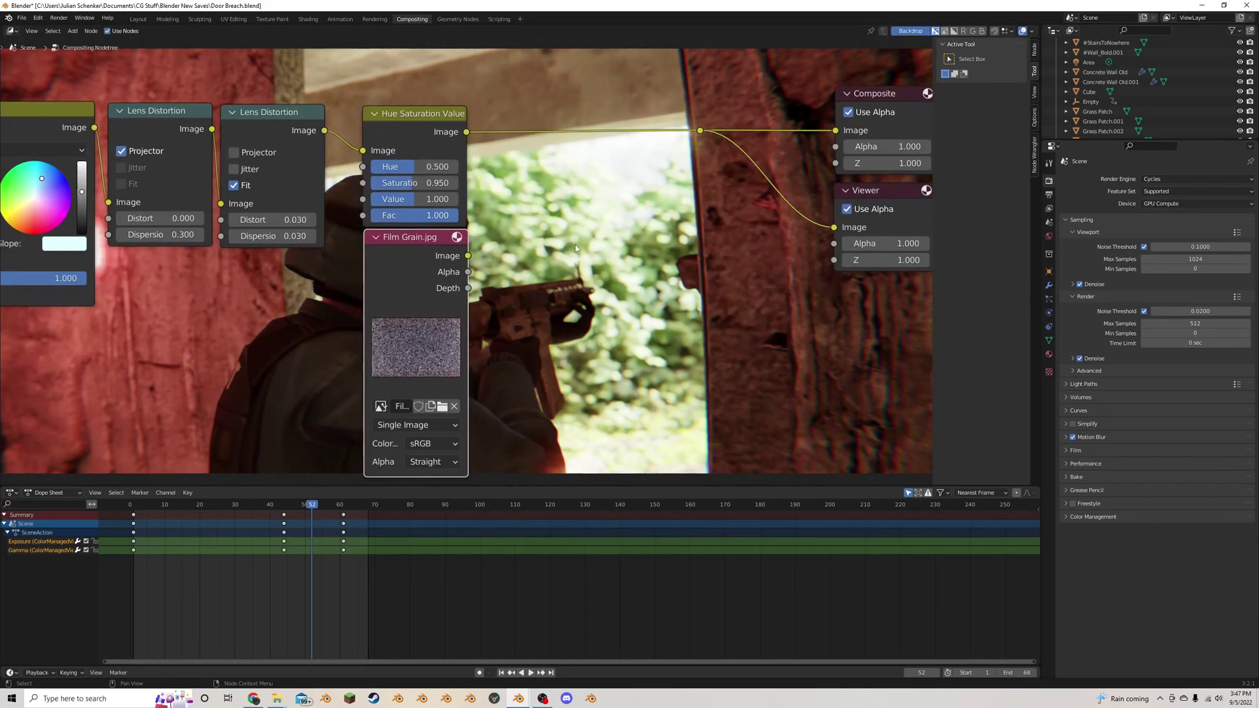
pyautogui.moveTo(575, 245); pyautogui.dragTo(507, 363, button='middle')
pyautogui.scroll(-2, 351, 368)
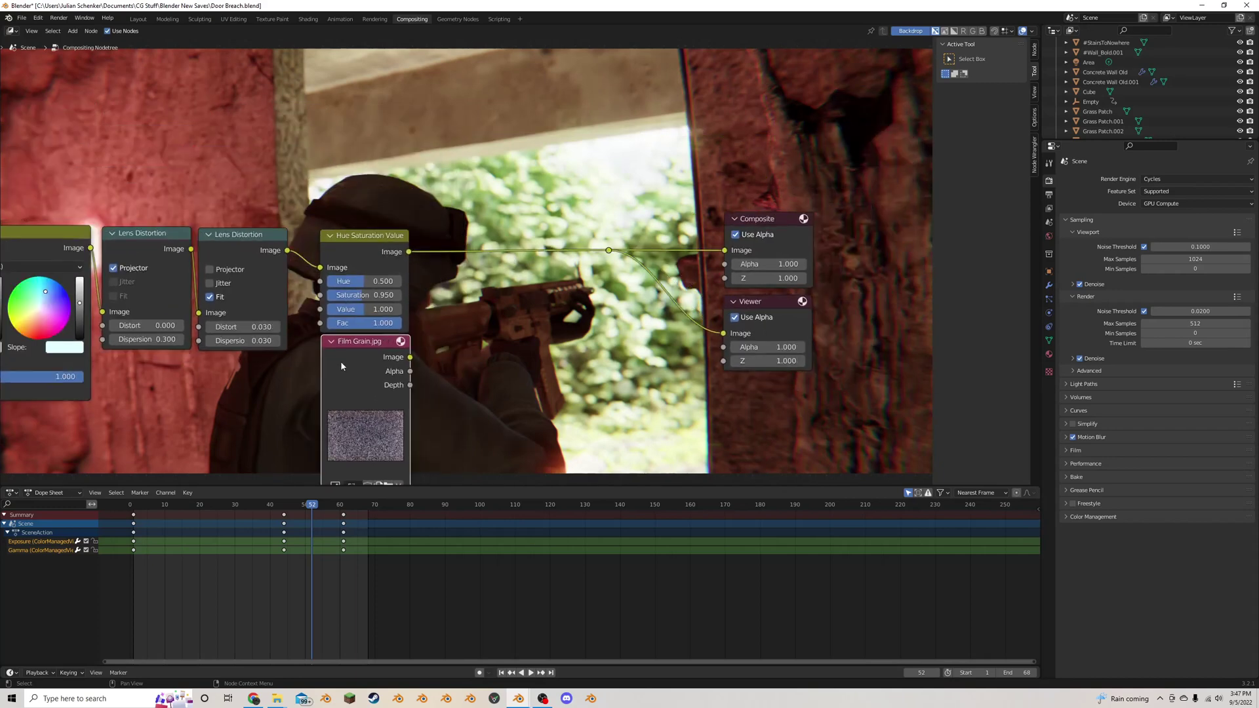
pyautogui.moveTo(341, 363); pyautogui.dragTo(339, 360)
# Insert a Mix node on the link between the Hue Saturation Value node and the output reroute
pyautogui.click(440, 348)
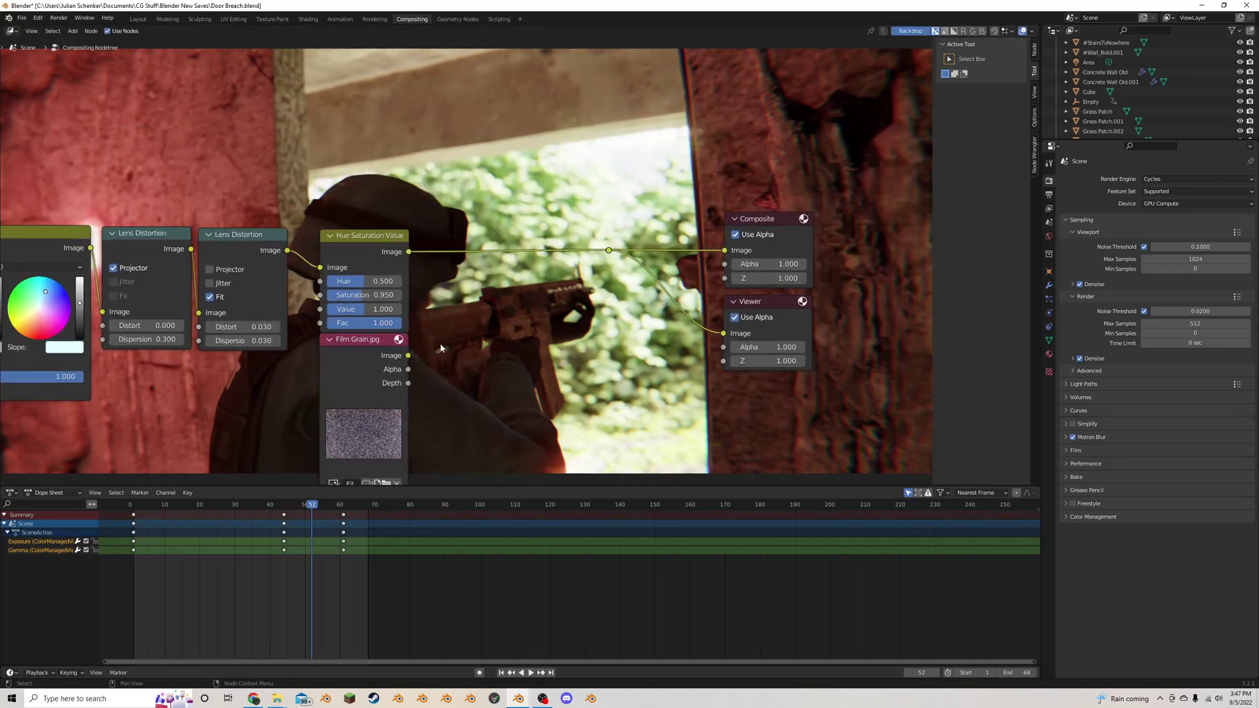
pyautogui.hotkey('shift', 'a')
pyautogui.click(516, 309)
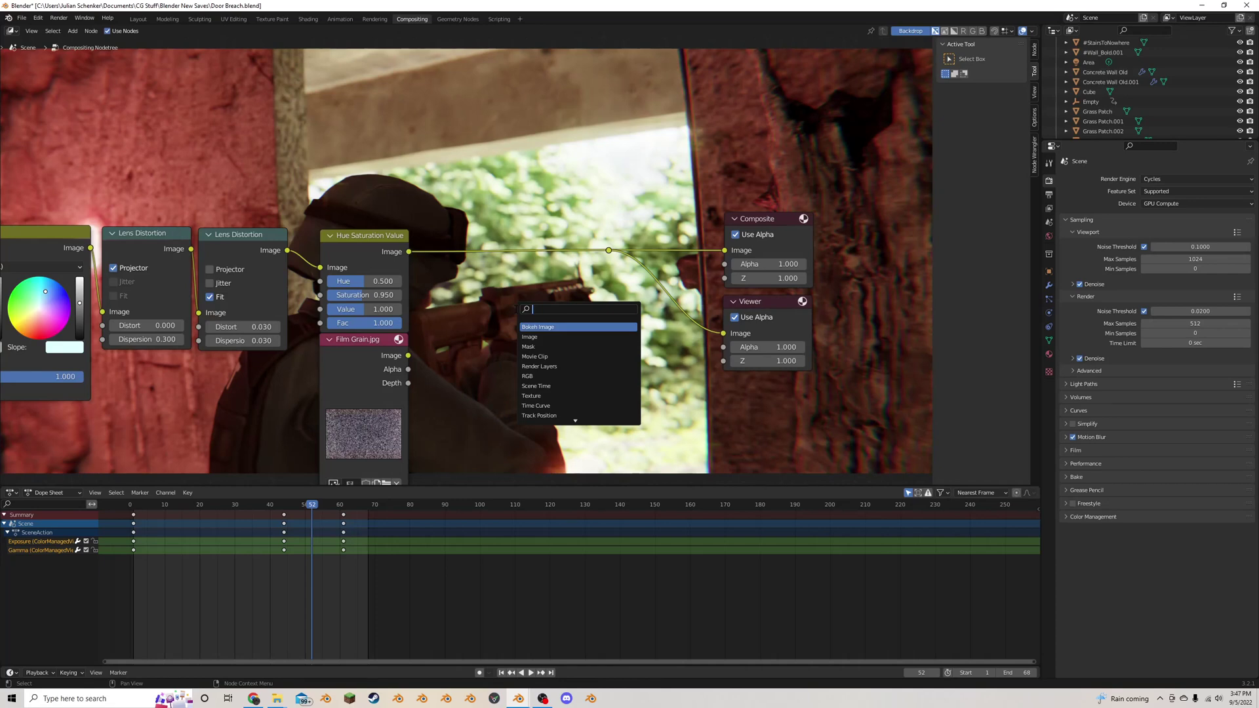
pyautogui.write('mi')
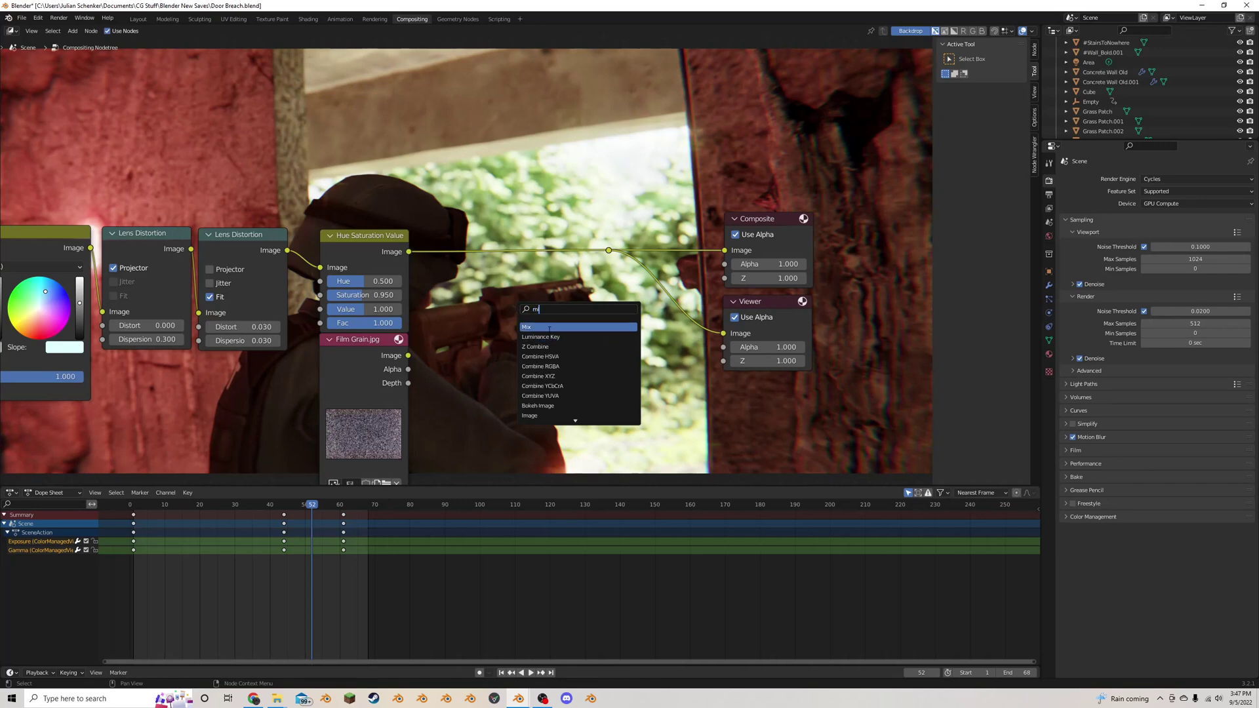
pyautogui.press('Return')
pyautogui.click(517, 246)
pyautogui.moveTo(518, 247); pyautogui.dragTo(552, 240)
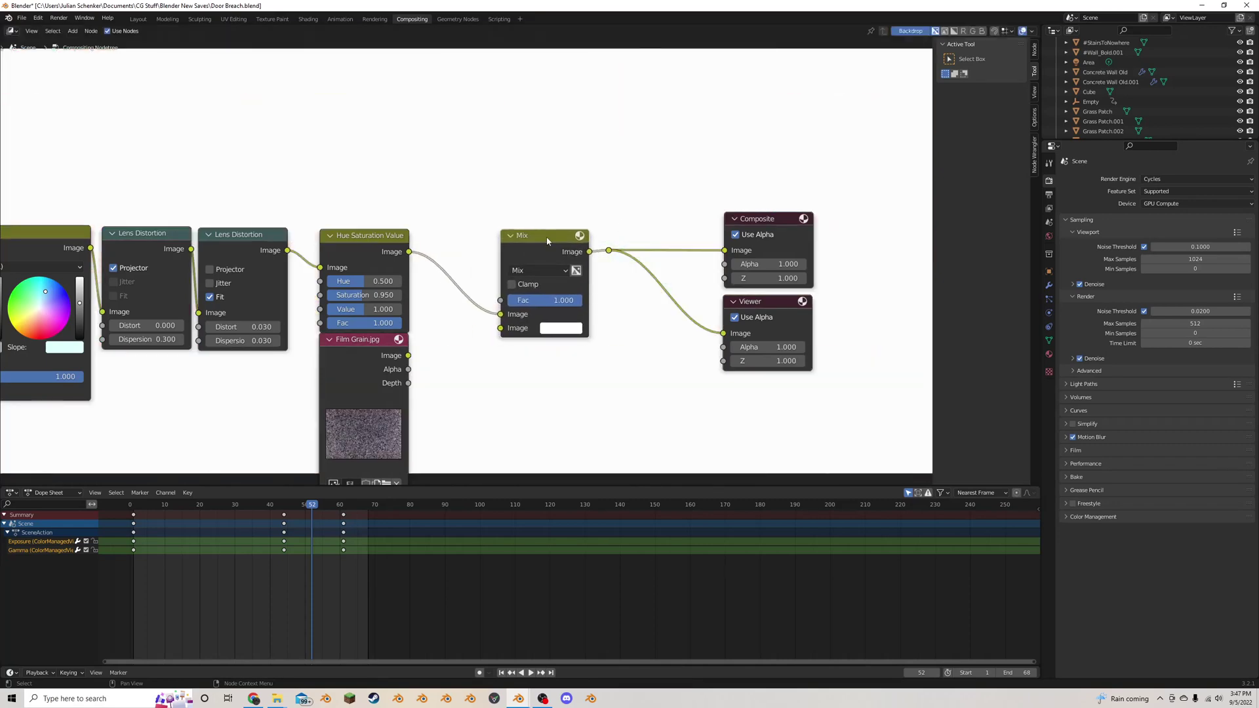
# Connect the Film Grain image output to the Mix node's factor and set the second Mix color to a grey of value 0.156
pyautogui.moveTo(408, 356); pyautogui.dragTo(514, 303)
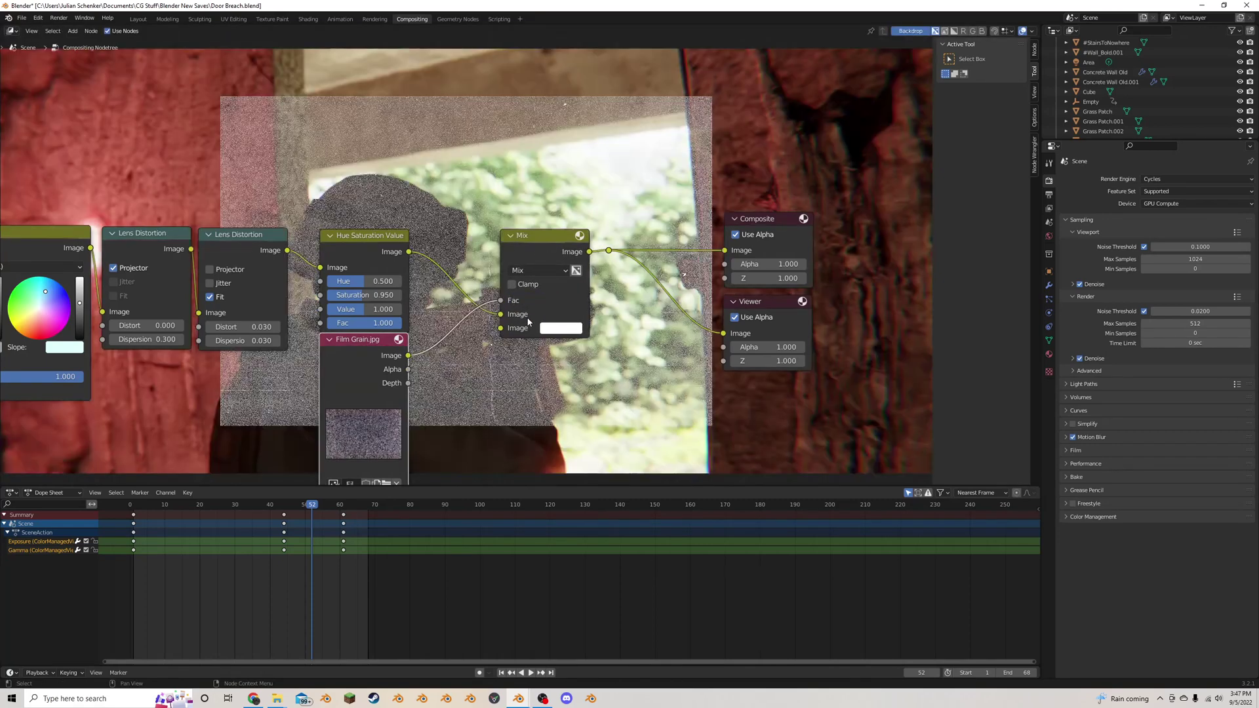
pyautogui.click(554, 328)
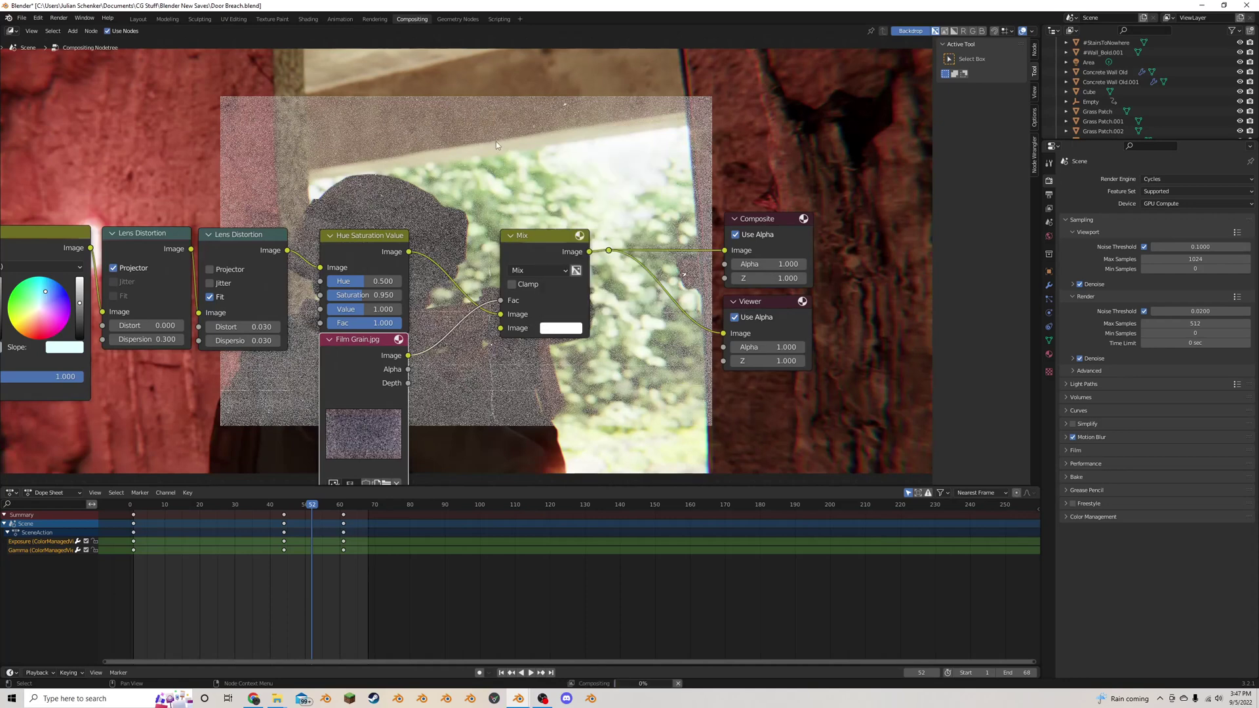
pyautogui.click(562, 329)
pyautogui.click(568, 327)
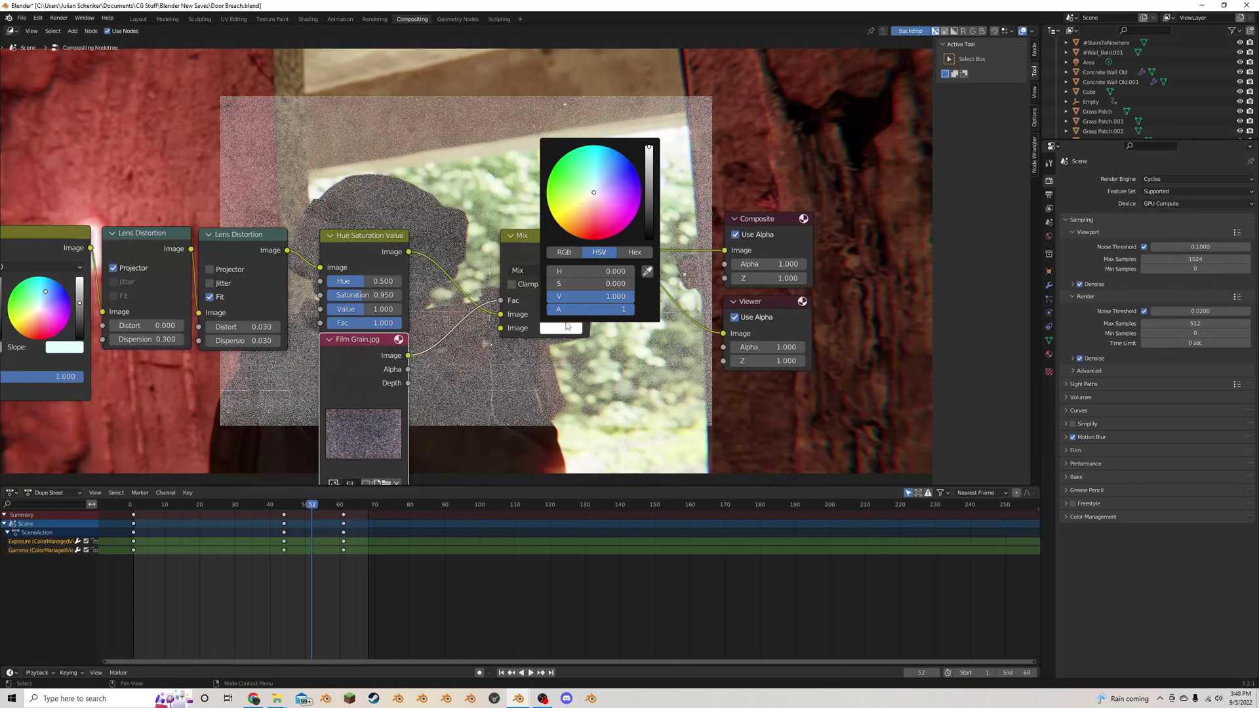
pyautogui.click(647, 195)
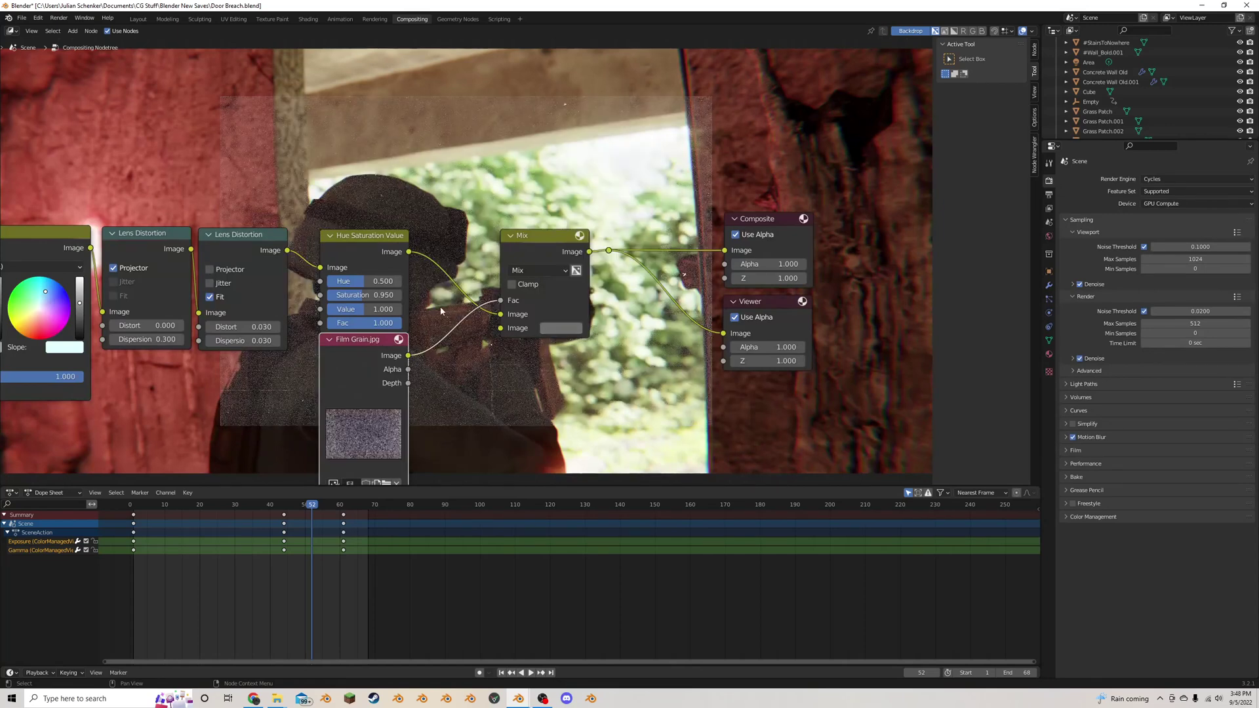
# Try darker and brighter values for the Mix node's second color, such as 0.049 and 0.772, ending on a grey of 0.220
pyautogui.moveTo(440, 345); pyautogui.dragTo(476, 308, button='middle')
pyautogui.click(596, 290)
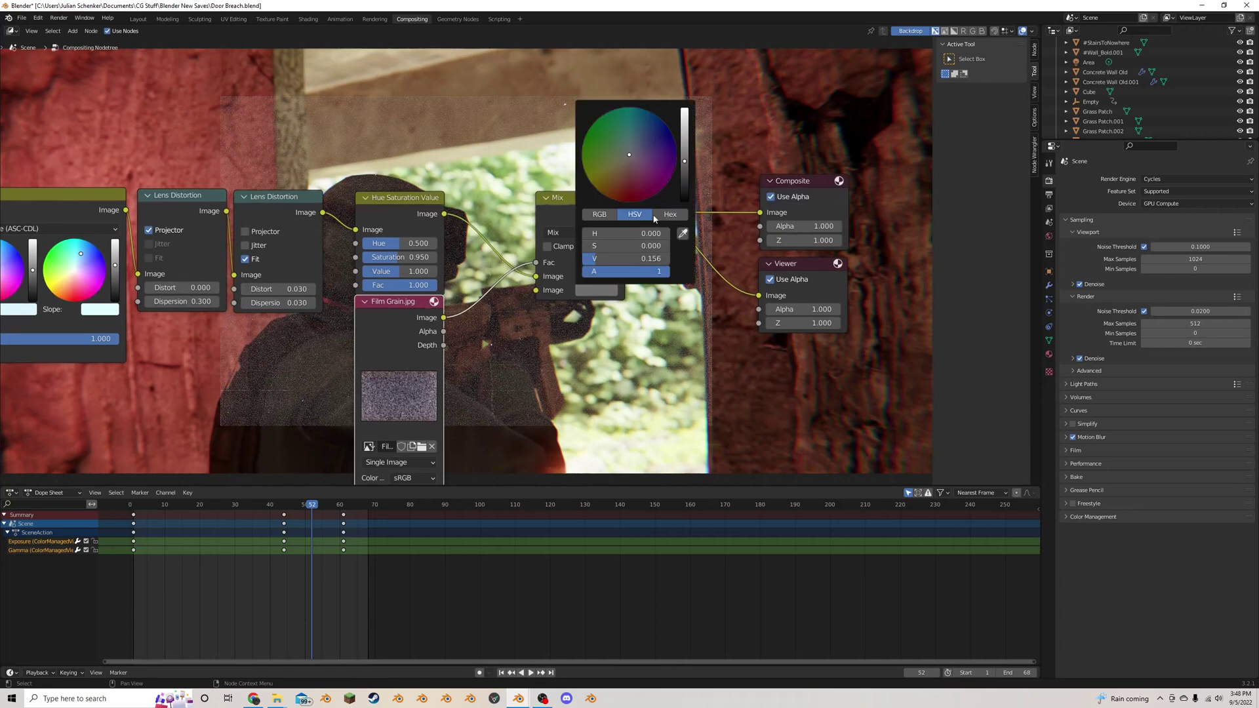
pyautogui.click(685, 179)
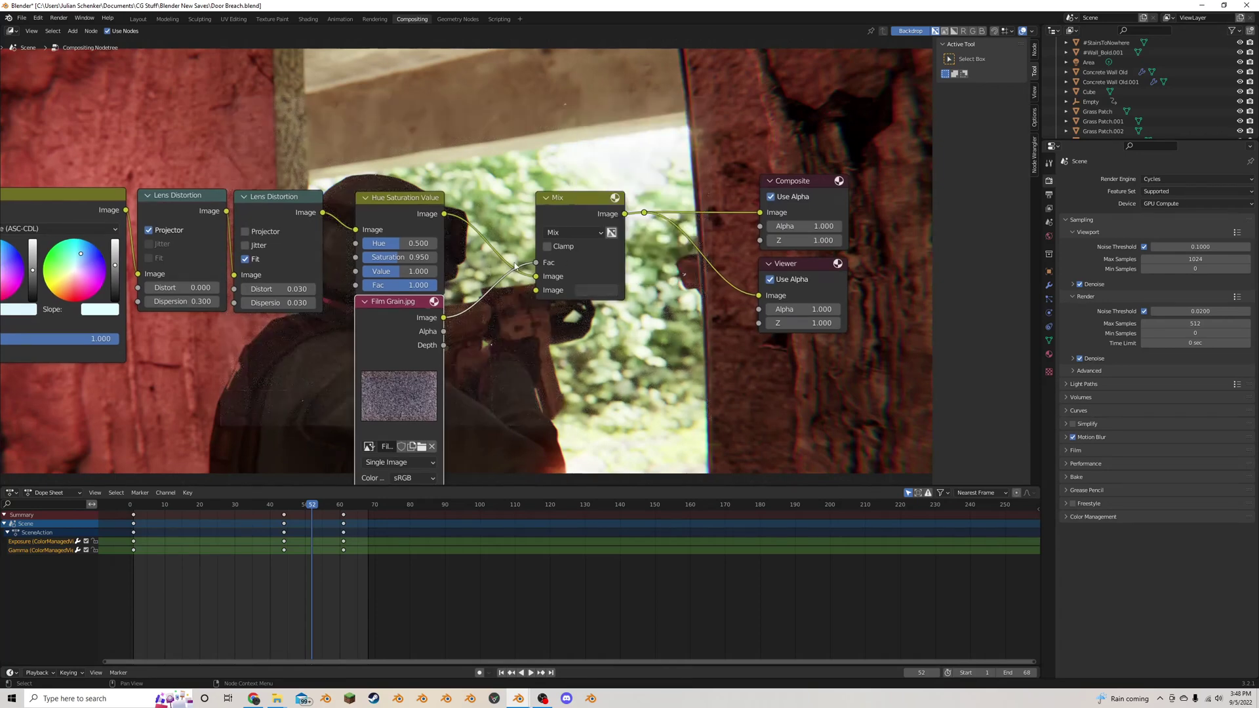
pyautogui.click(606, 292)
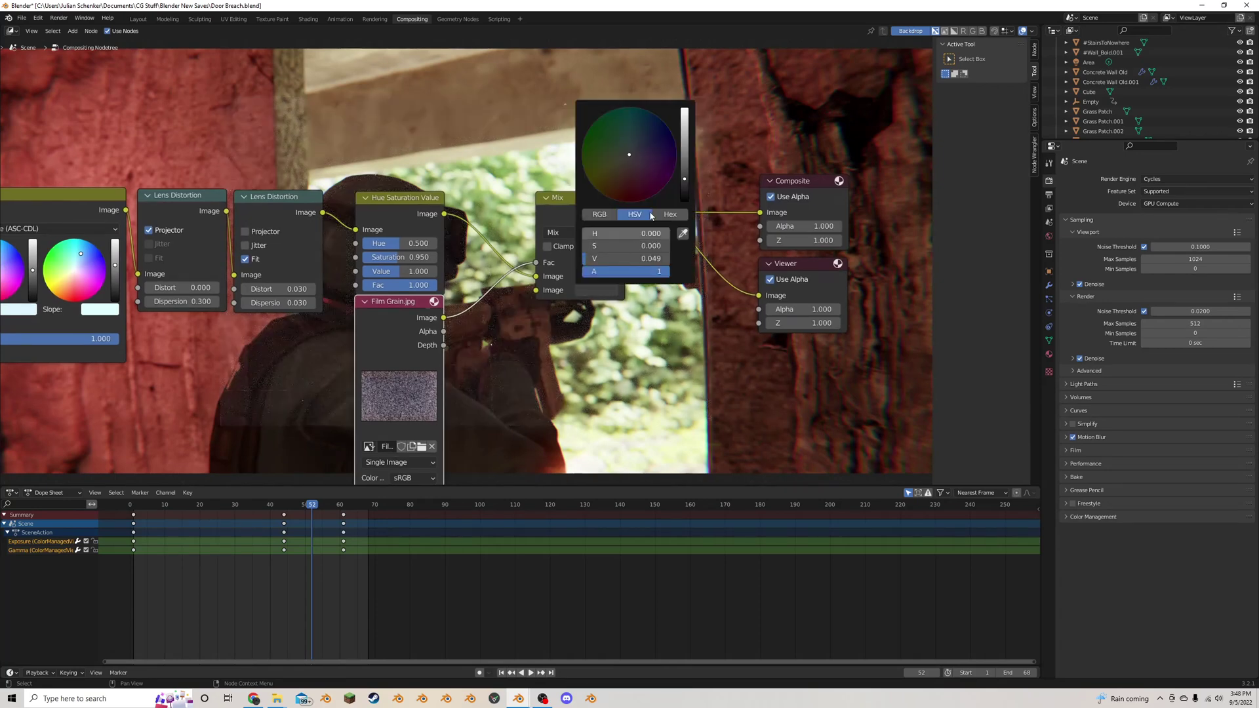
pyautogui.click(685, 118)
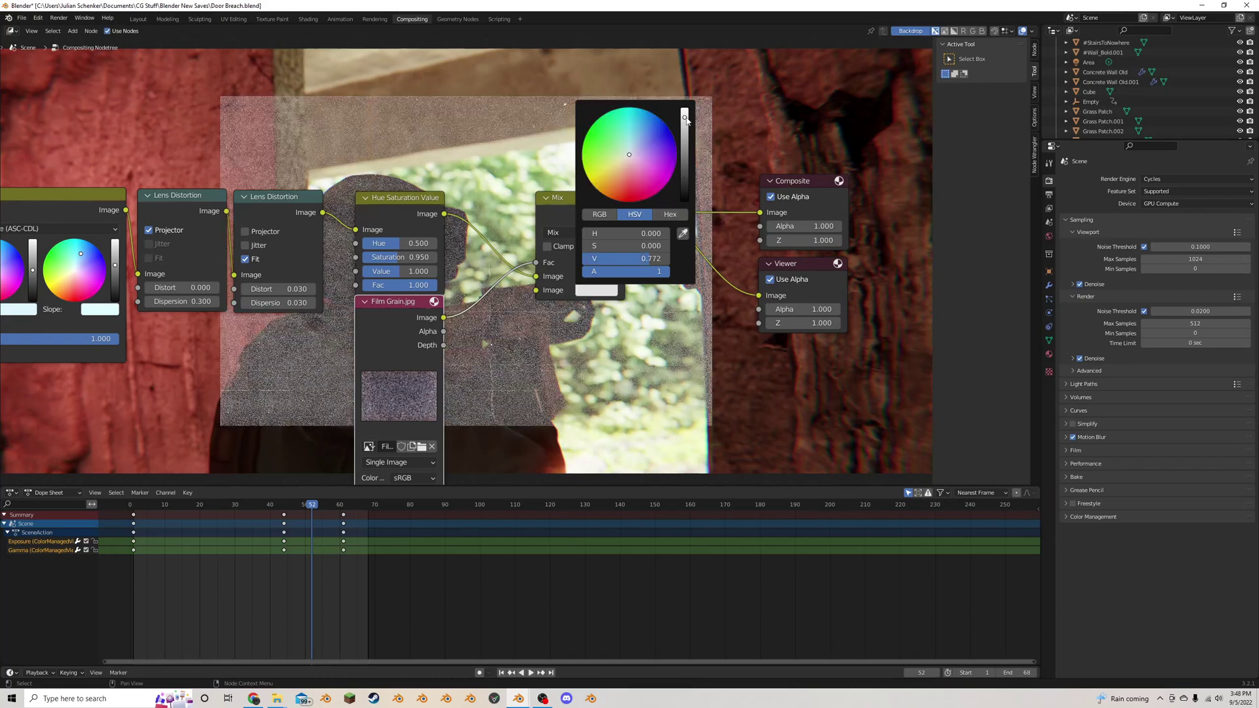
pyautogui.click(680, 181)
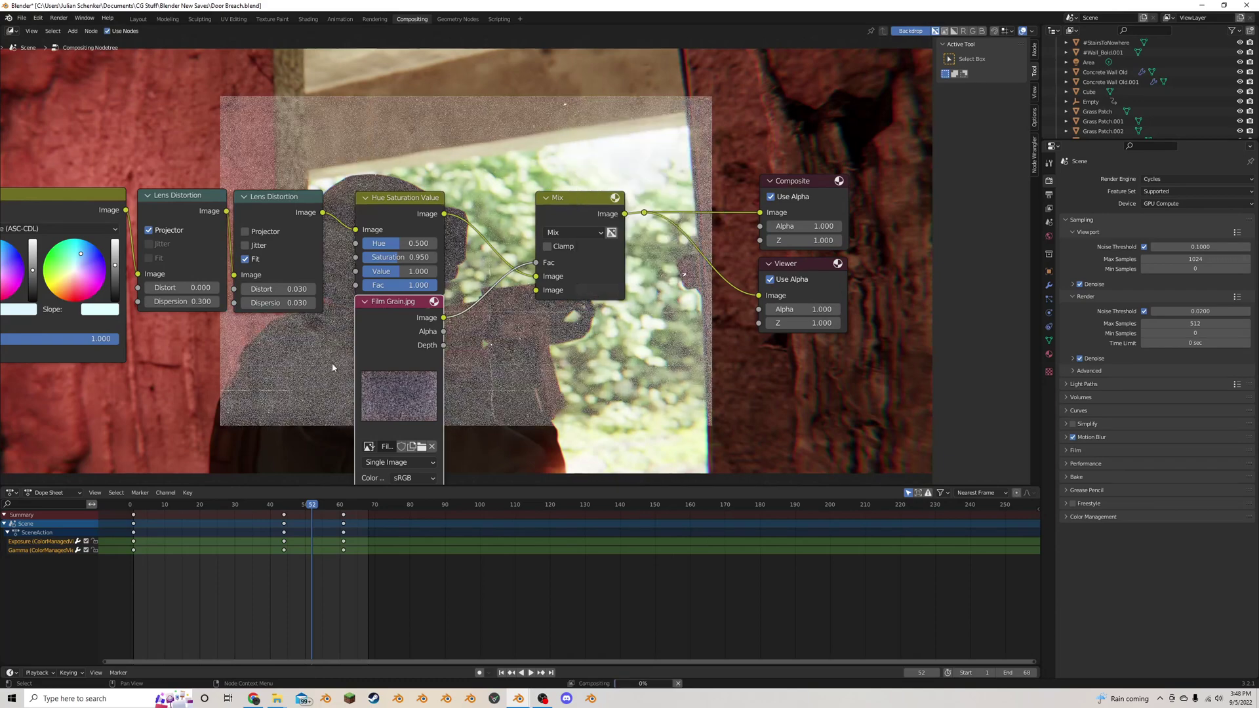
pyautogui.scroll(-1, 367, 354)
pyautogui.scroll(-1, 544, 358)
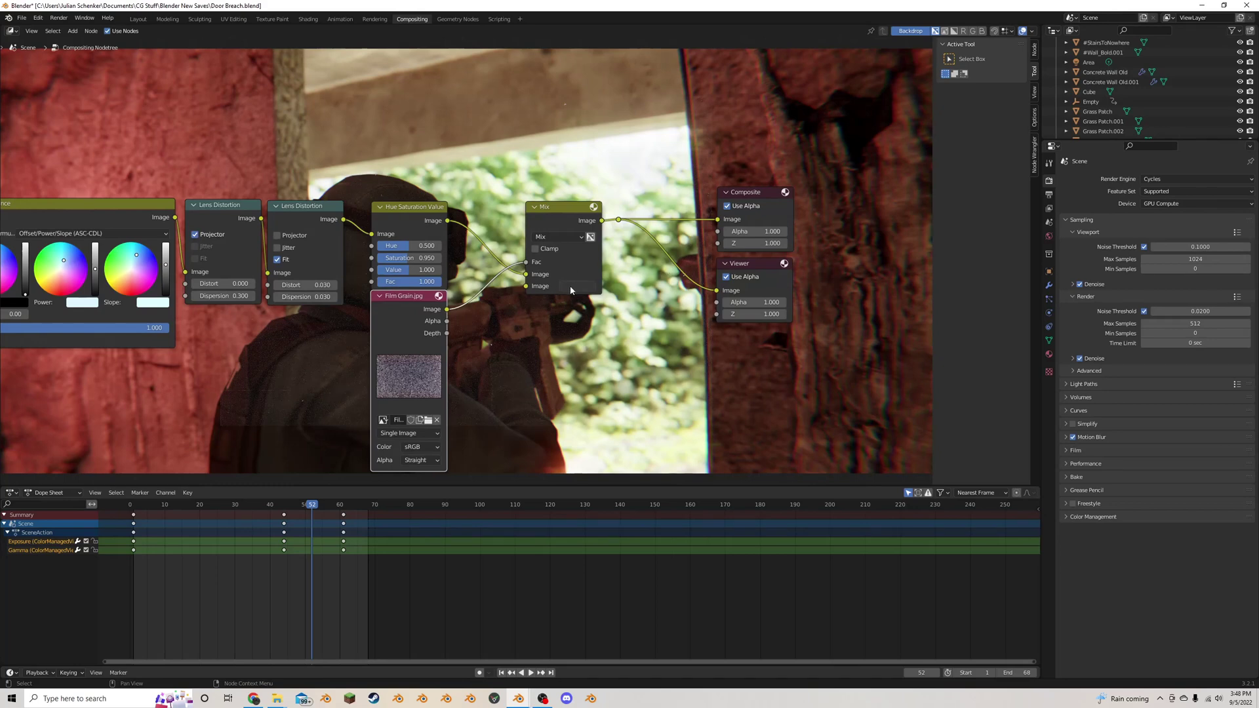
pyautogui.click(571, 288)
pyautogui.click(657, 173)
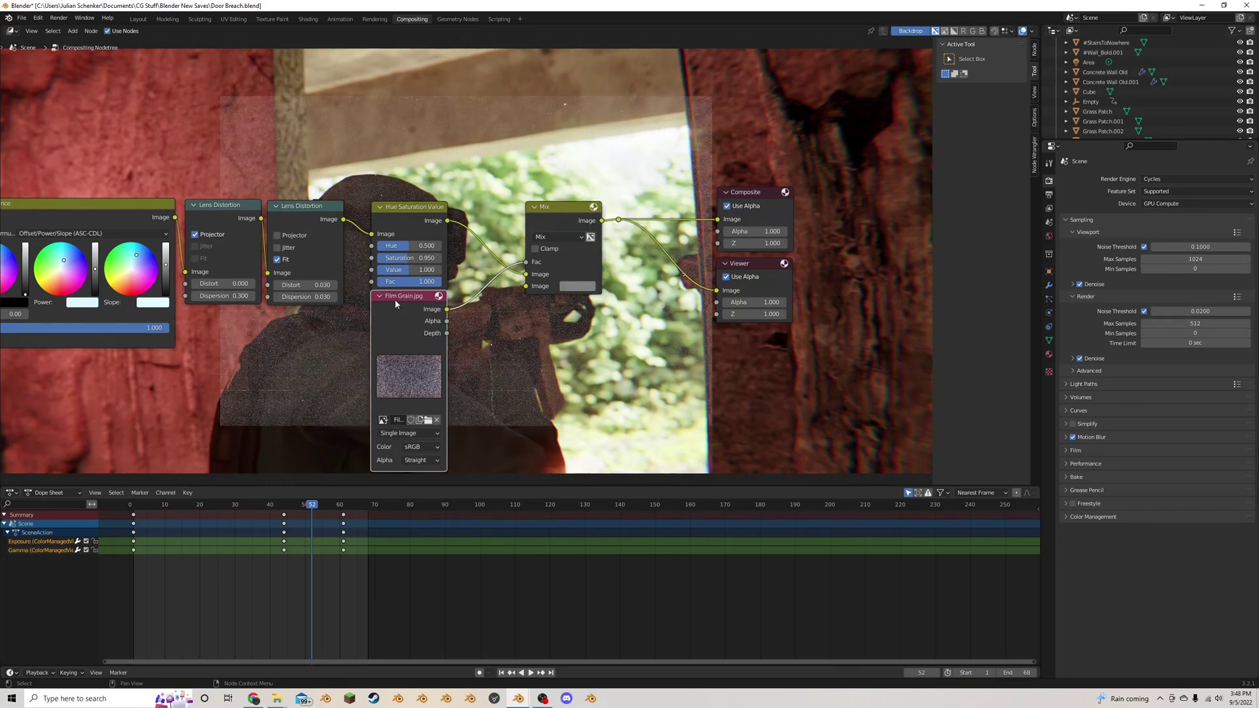
# Move the Film Grain node aside, insert a Scale node on its link to the Mix factor and set it to Render Size
pyautogui.moveTo(397, 312); pyautogui.dragTo(304, 343)
pyautogui.hotkey('shift', 'a')
pyautogui.click(391, 354)
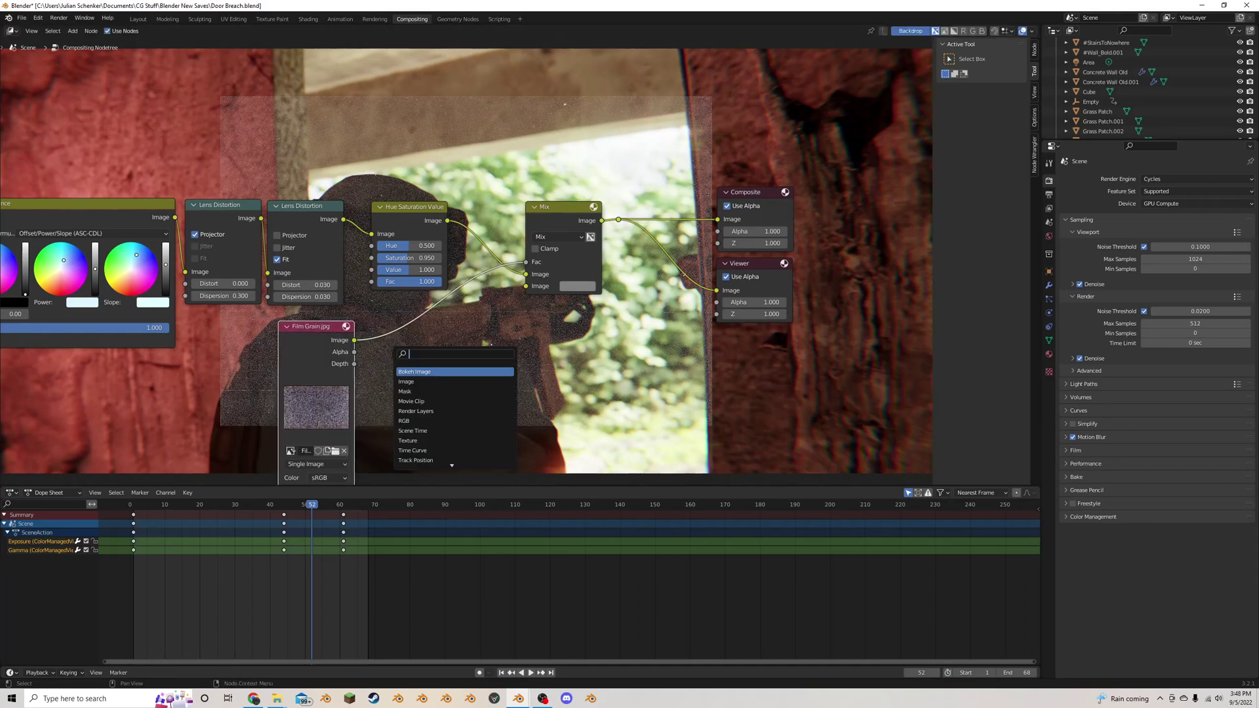
pyautogui.write('sca')
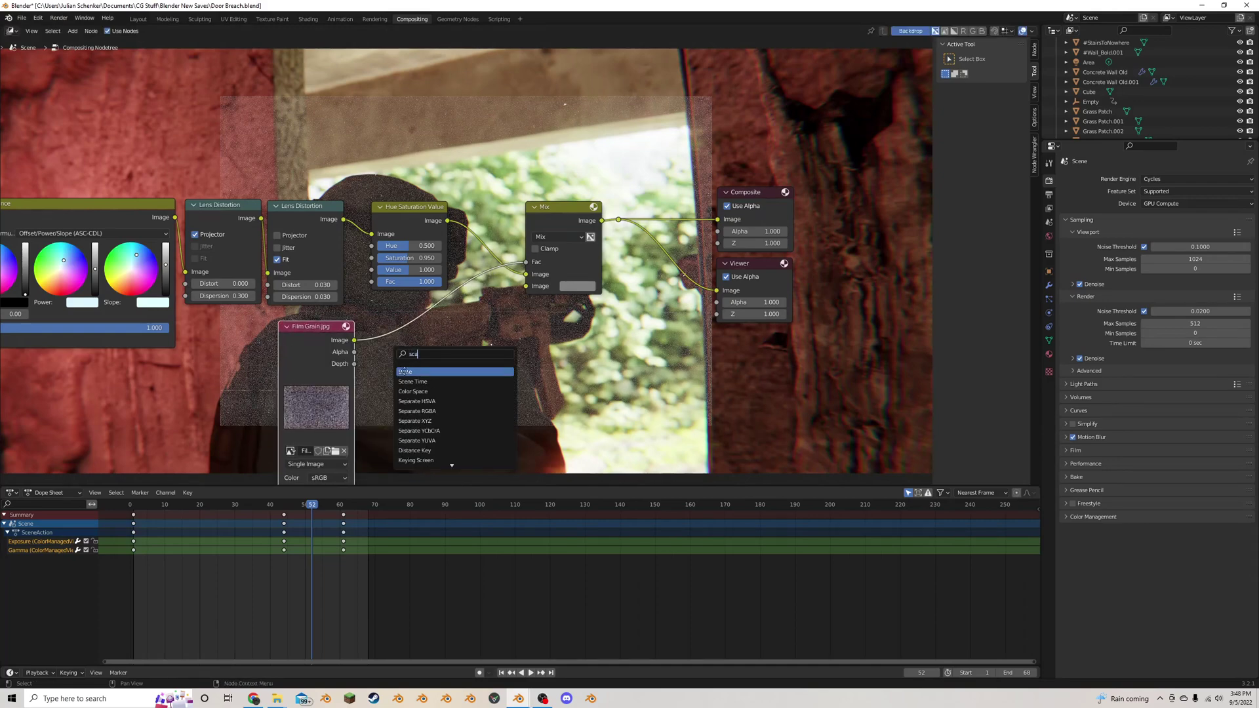
pyautogui.click(403, 371)
pyautogui.click(388, 329)
pyautogui.scroll(2, 415, 345)
pyautogui.click(405, 369)
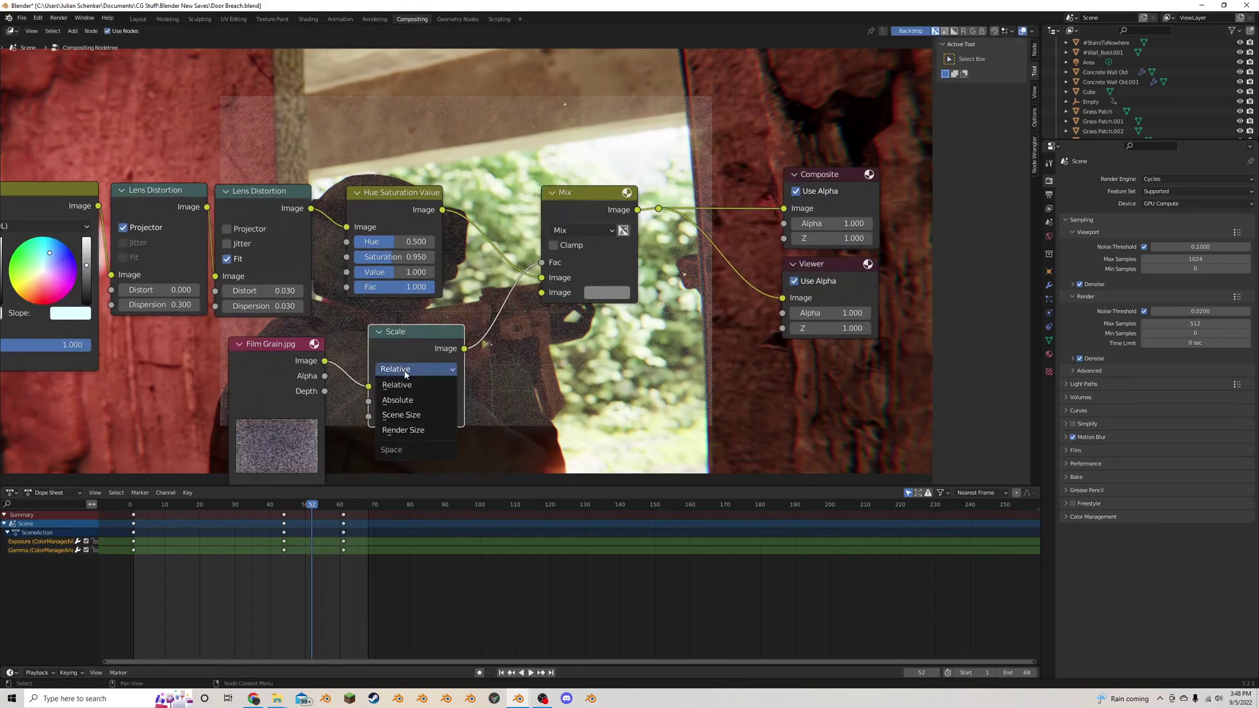
pyautogui.click(419, 431)
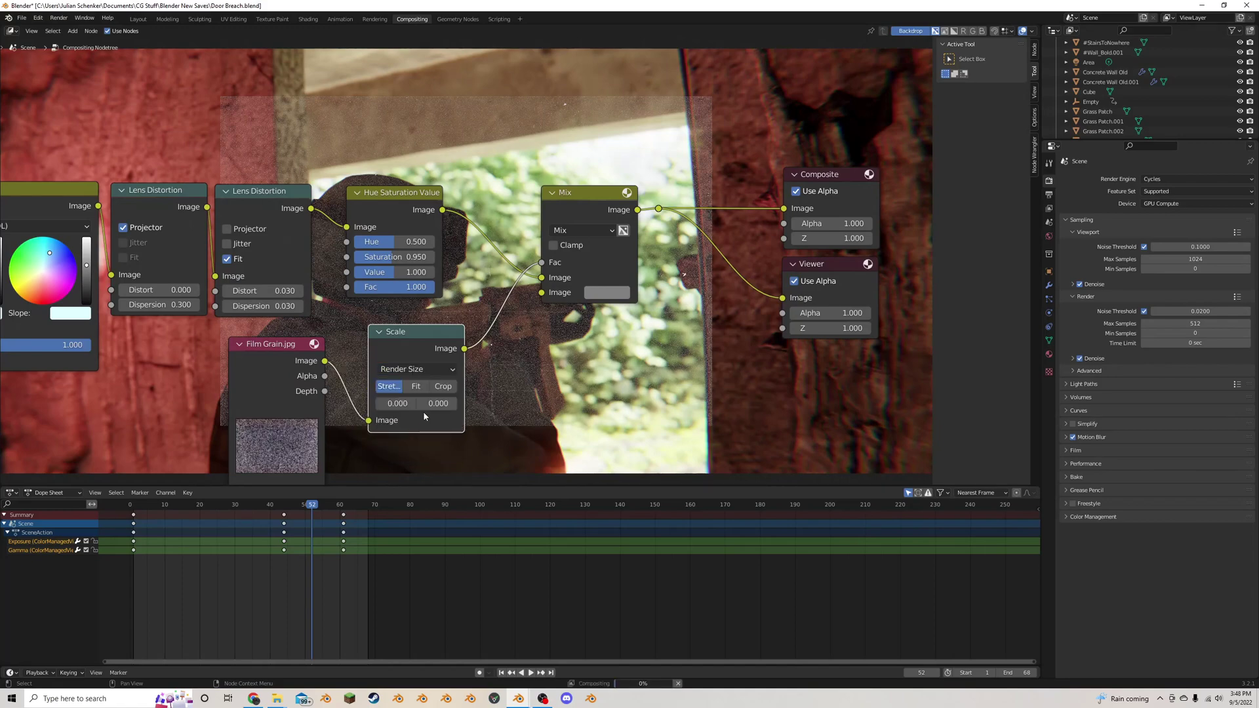
# Darken the Mix node's second color to a value of about 0.020 to make the grain subtle
pyautogui.moveTo(423, 411); pyautogui.dragTo(430, 380, button='middle')
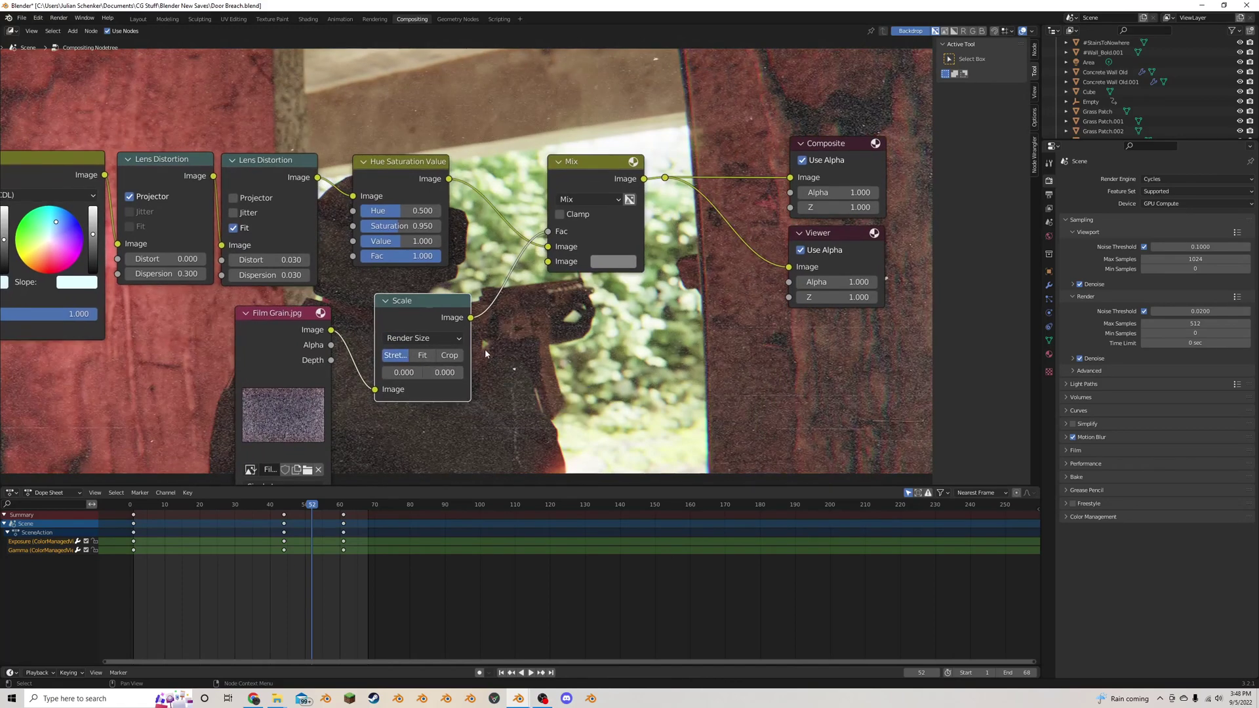
pyautogui.scroll(-1, 488, 341)
pyautogui.moveTo(519, 296); pyautogui.dragTo(477, 325, button='middle')
pyautogui.scroll(2, 478, 325)
pyautogui.scroll(2, 660, 264)
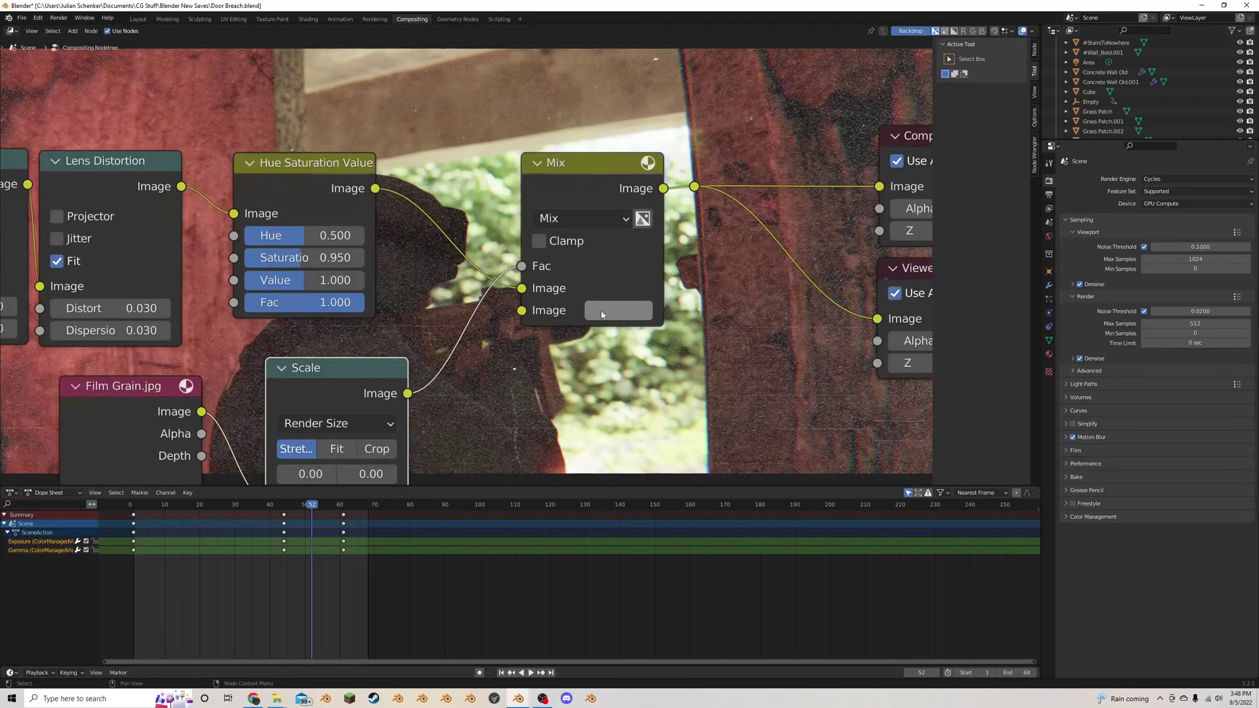
pyautogui.click(627, 313)
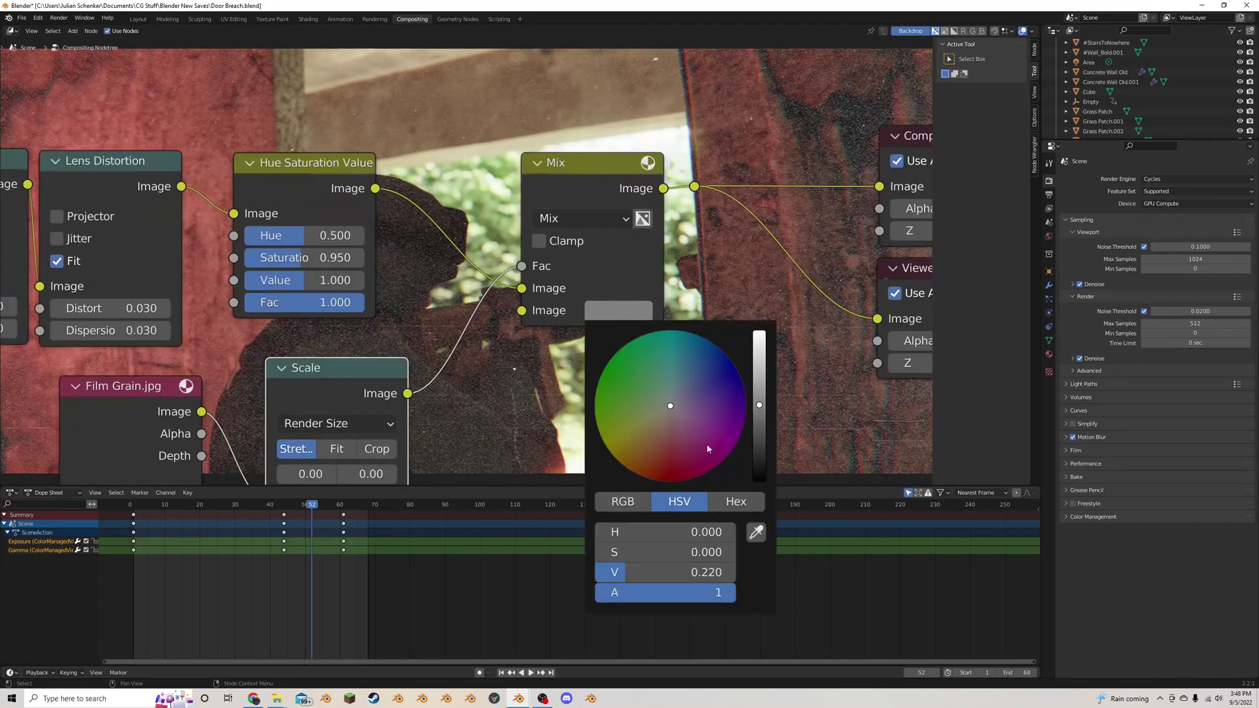
pyautogui.click(760, 459)
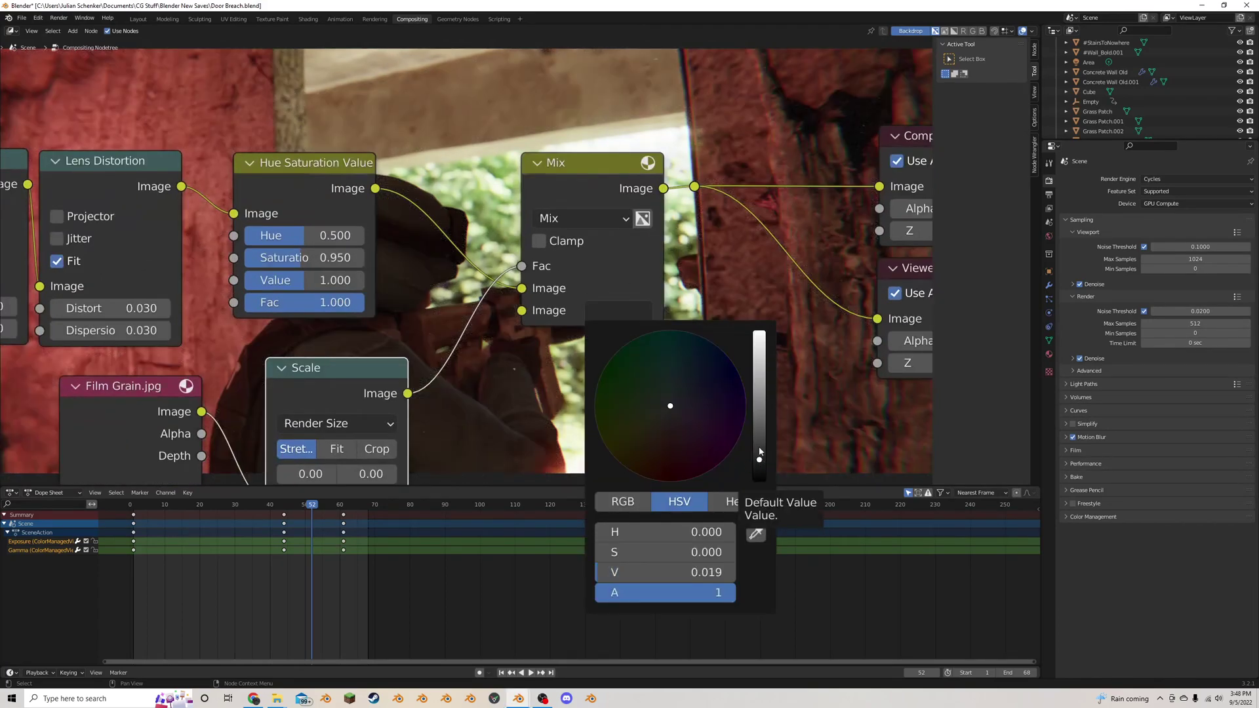
pyautogui.moveTo(760, 451); pyautogui.dragTo(760, 451)
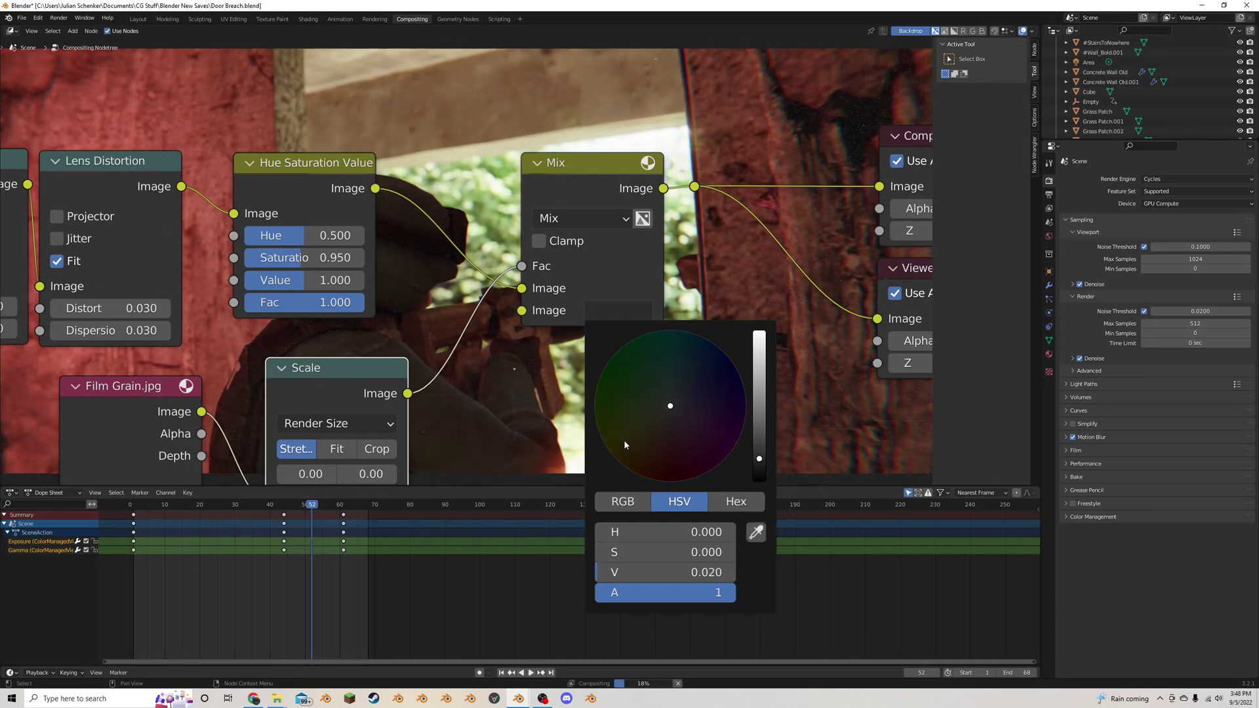
pyautogui.click(634, 308)
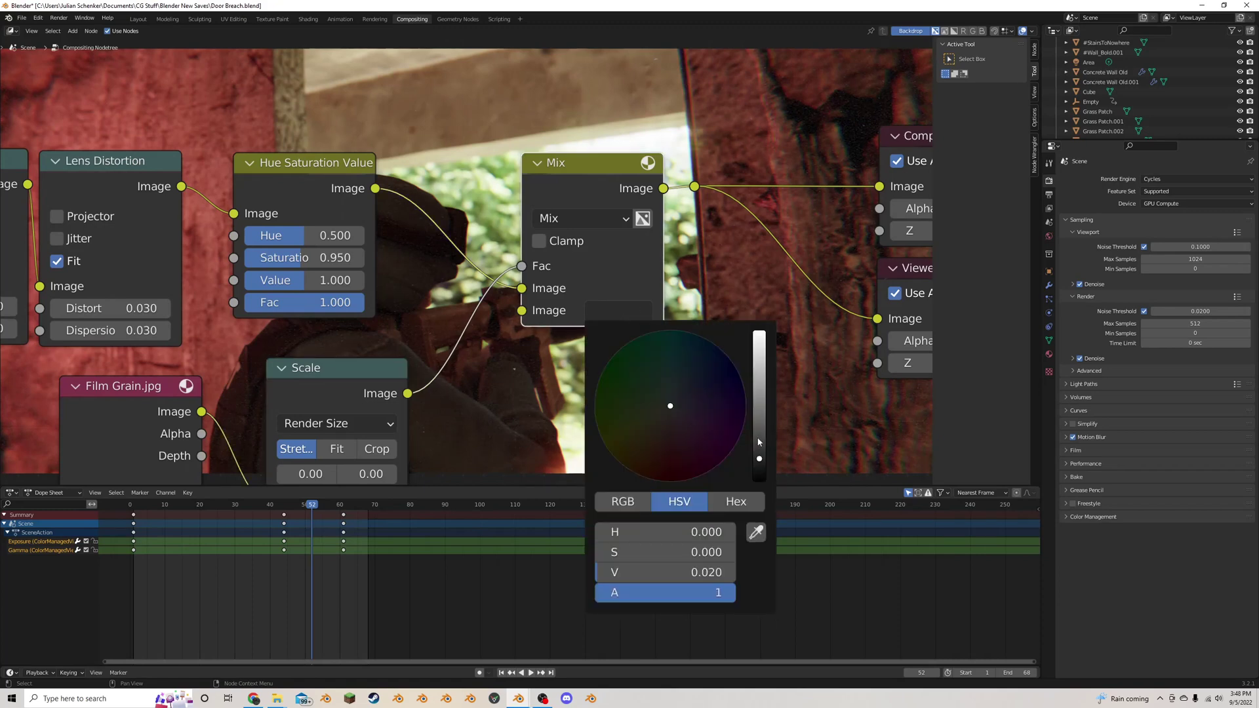
pyautogui.moveTo(765, 452); pyautogui.dragTo(764, 456)
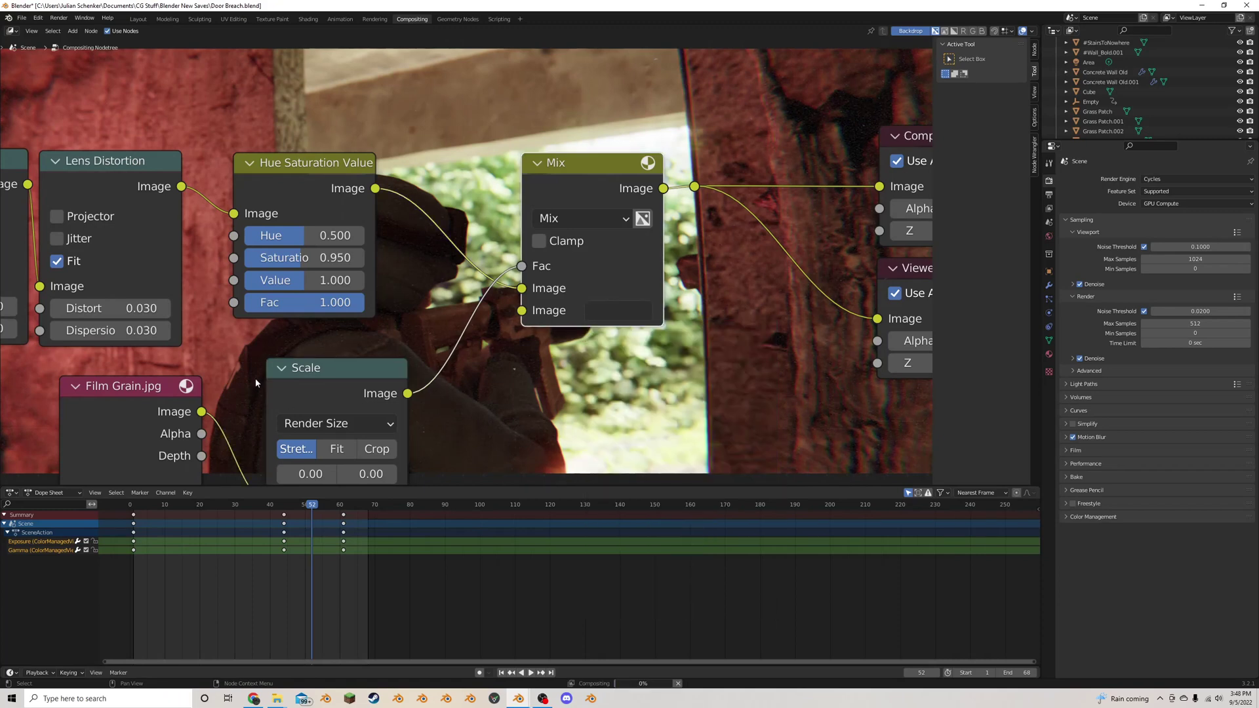
# Move both Lens Distortion nodes and the Hue Saturation Value node together farther away from Color Balance
pyautogui.scroll(-2, 578, 301)
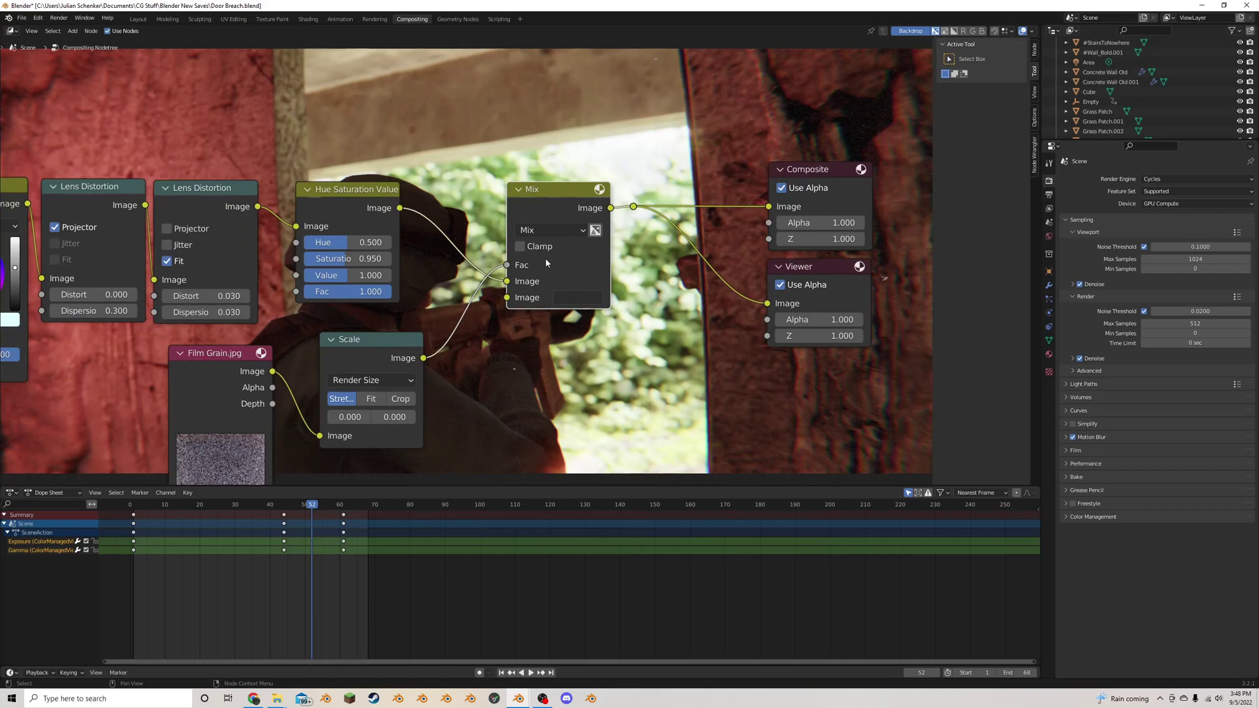
pyautogui.scroll(-2, 334, 211)
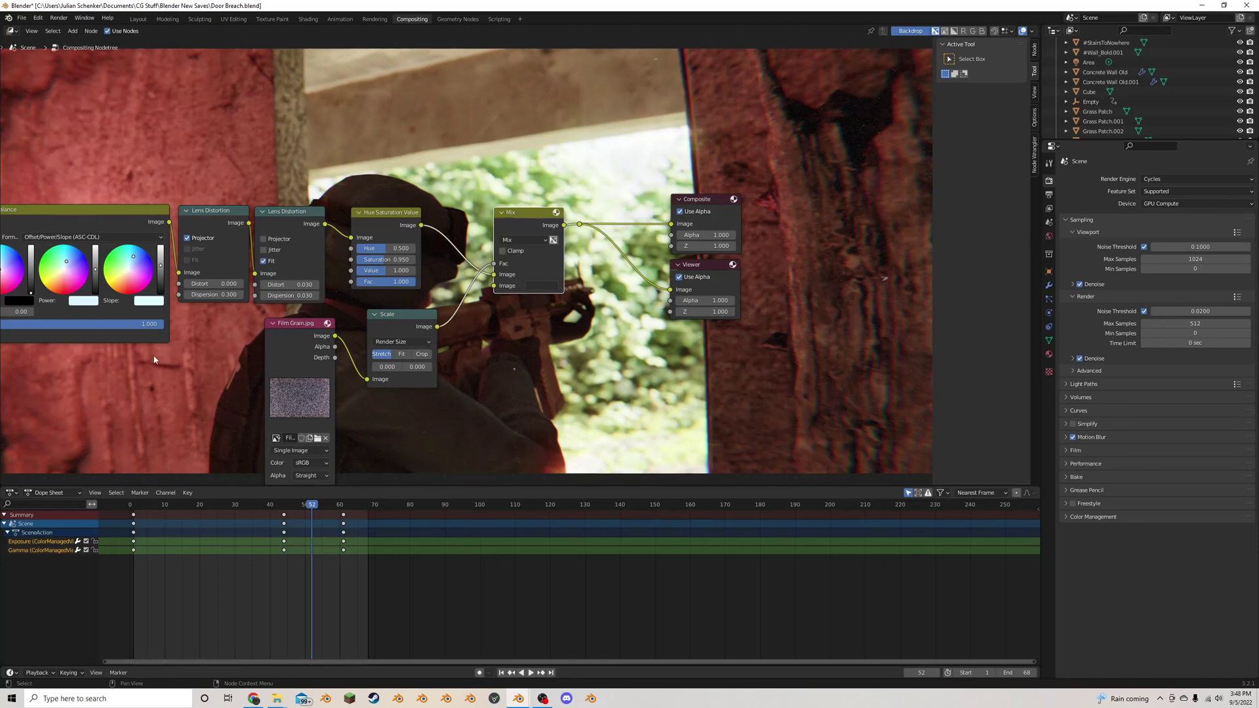
pyautogui.scroll(2, 150, 357)
pyautogui.moveTo(172, 345); pyautogui.dragTo(352, 375, button='middle')
pyautogui.scroll(1, 352, 375)
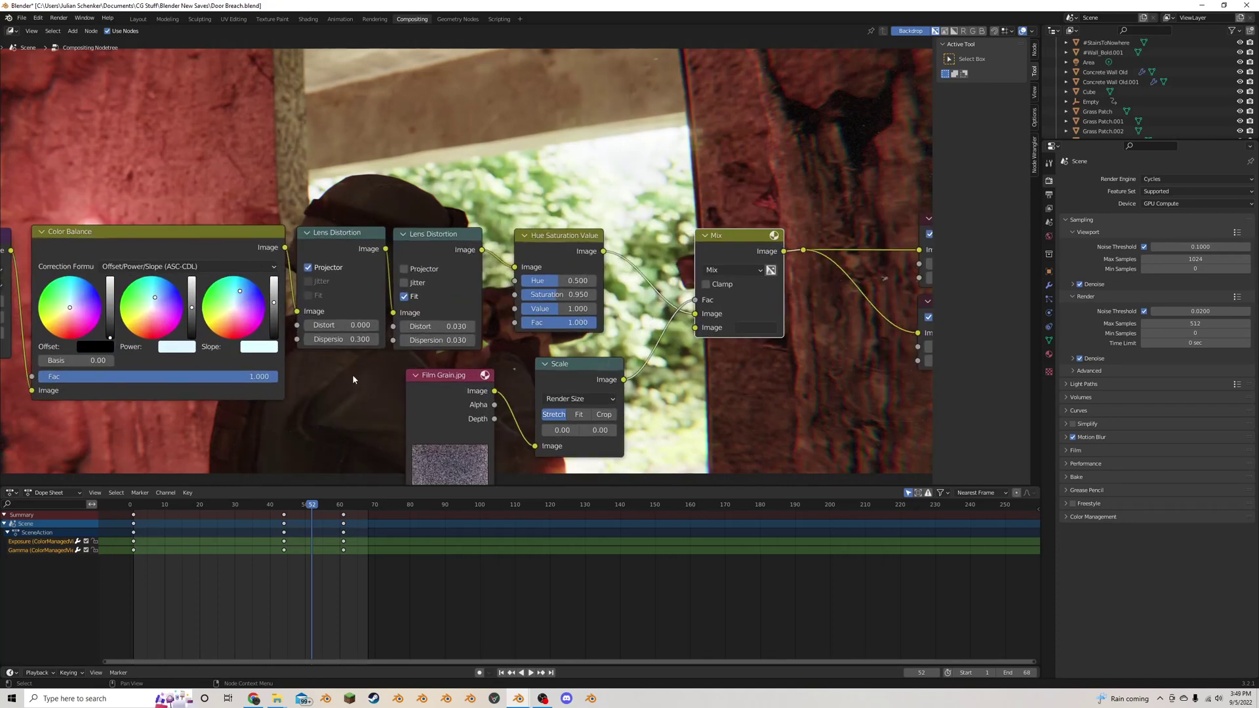
pyautogui.scroll(-1, 353, 379)
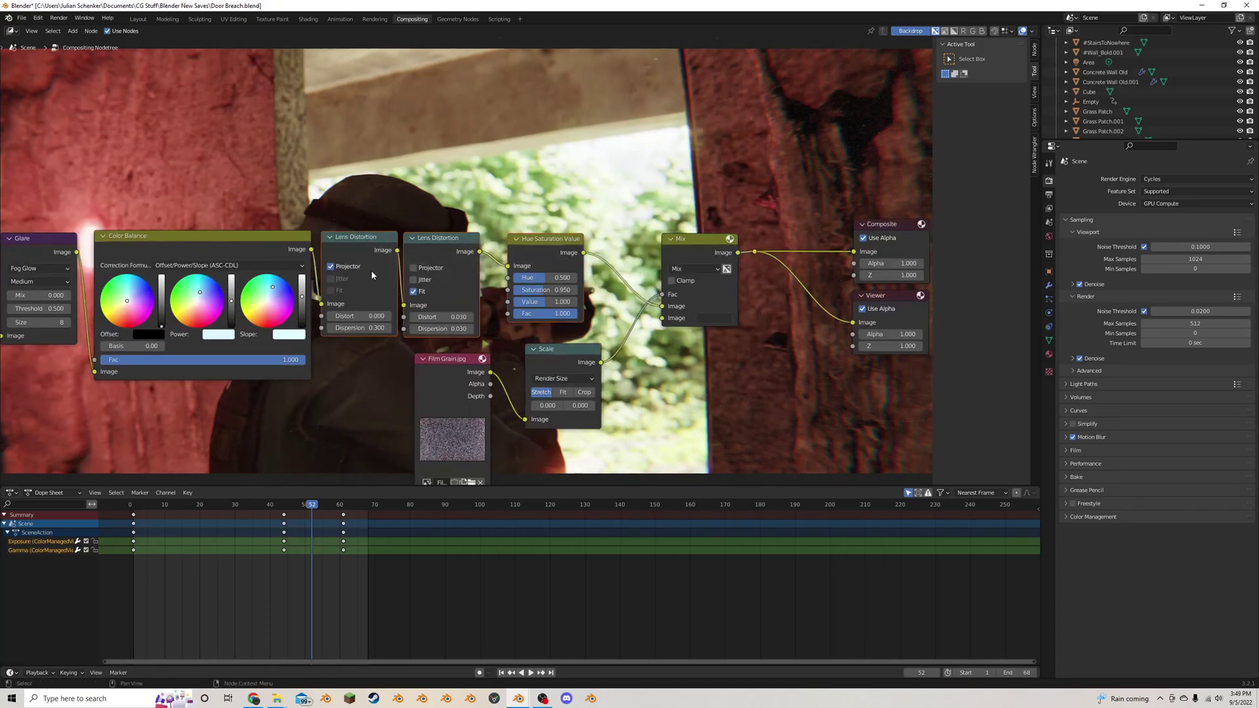
pyautogui.moveTo(371, 271); pyautogui.dragTo(444, 266)
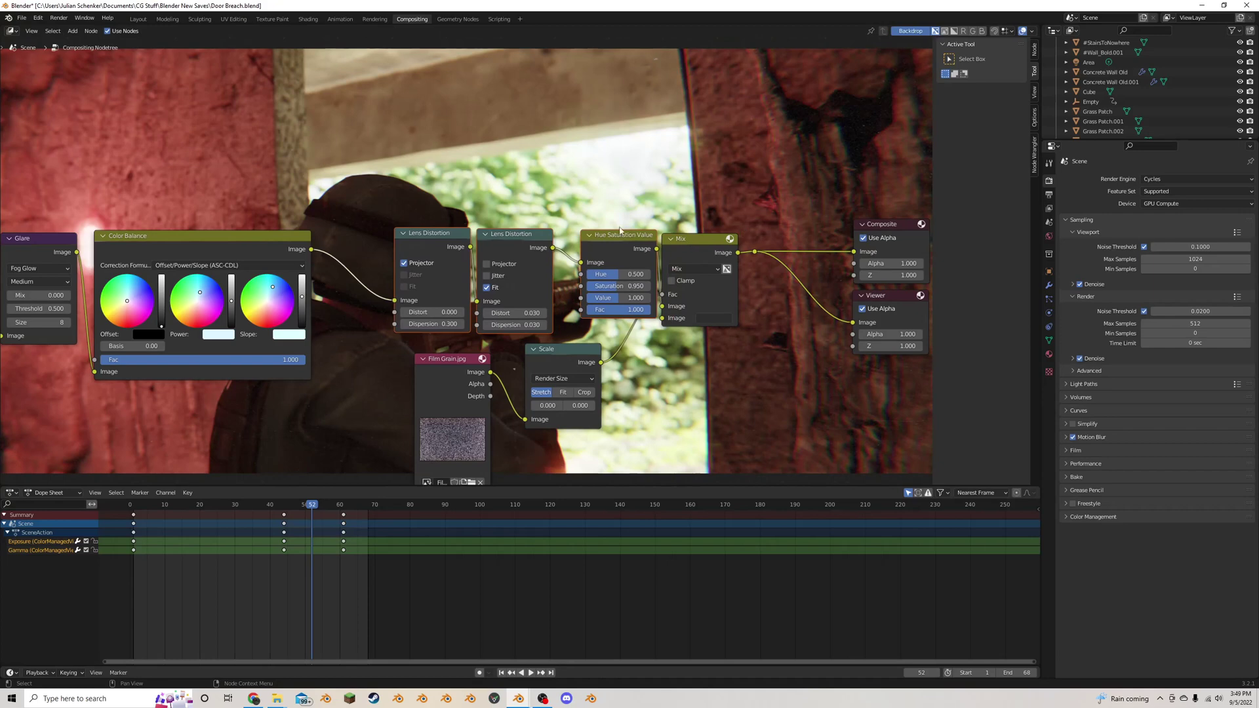
# Place the Mix node below the main node chain and link Hue Saturation Value directly to the output reroute
pyautogui.click(686, 242)
pyautogui.moveTo(687, 255); pyautogui.dragTo(701, 325)
pyautogui.moveTo(646, 223); pyautogui.dragTo(461, 291)
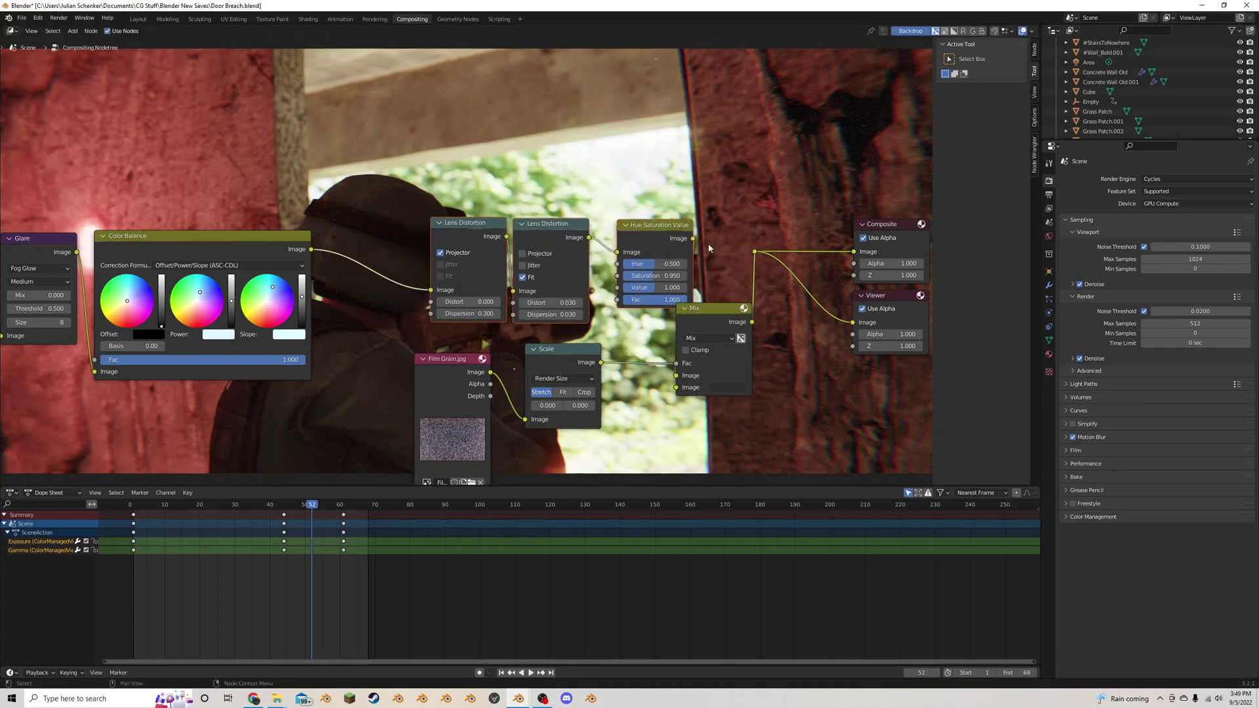
pyautogui.moveTo(693, 238); pyautogui.dragTo(755, 252)
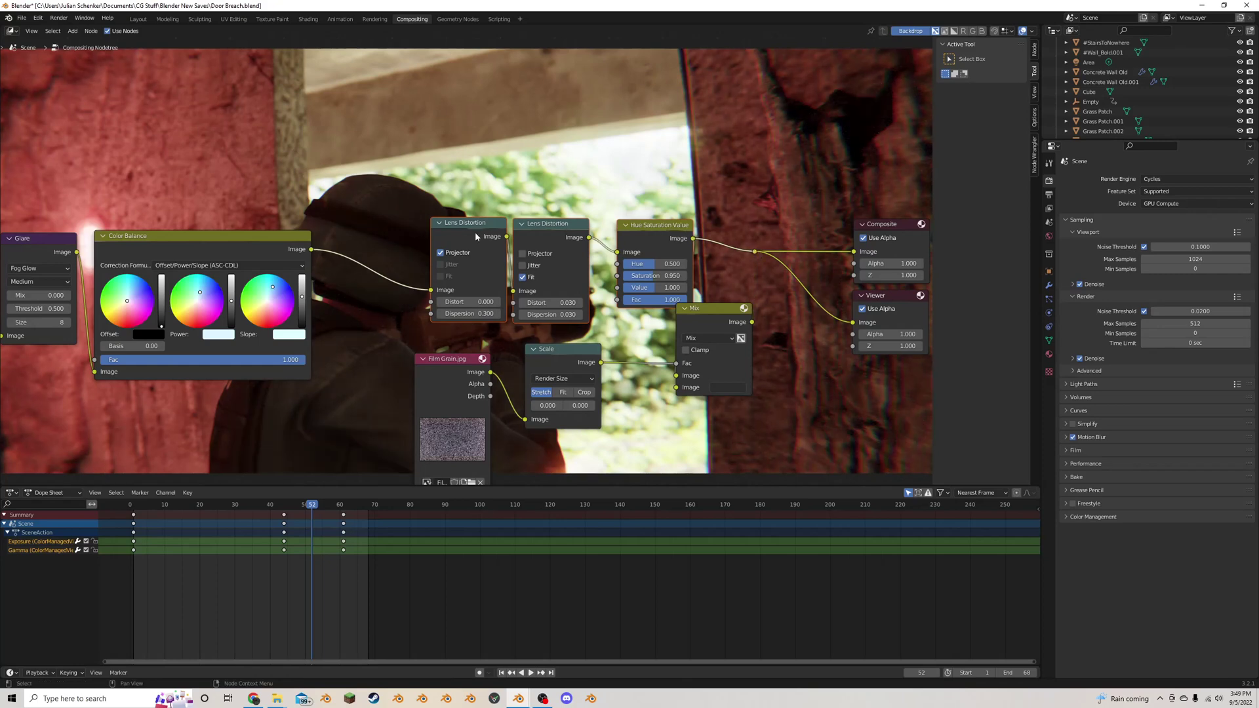
# Reposition the Lens Distortion and Hue Saturation Value nodes closer to the outputs to leave room after Color Balance
pyautogui.moveTo(464, 210); pyautogui.dragTo(527, 245)
pyautogui.moveTo(527, 244)
pyautogui.mouseDown()
pyautogui.moveTo(564, 247)
pyautogui.moveTo(548, 247)
pyautogui.mouseUp()
pyautogui.moveTo(663, 235); pyautogui.dragTo(707, 238)
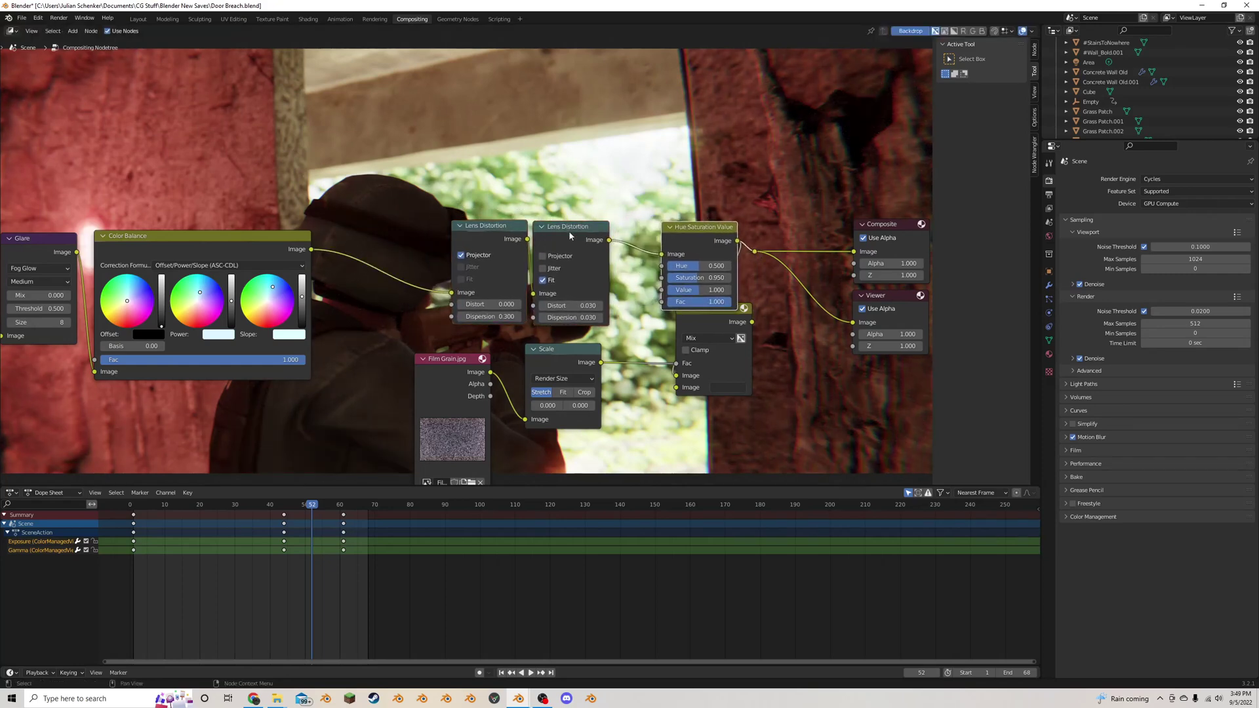
pyautogui.moveTo(580, 207); pyautogui.dragTo(409, 286)
pyautogui.press('g')
pyautogui.click(447, 290)
pyautogui.moveTo(448, 290); pyautogui.dragTo(538, 256, button='middle')
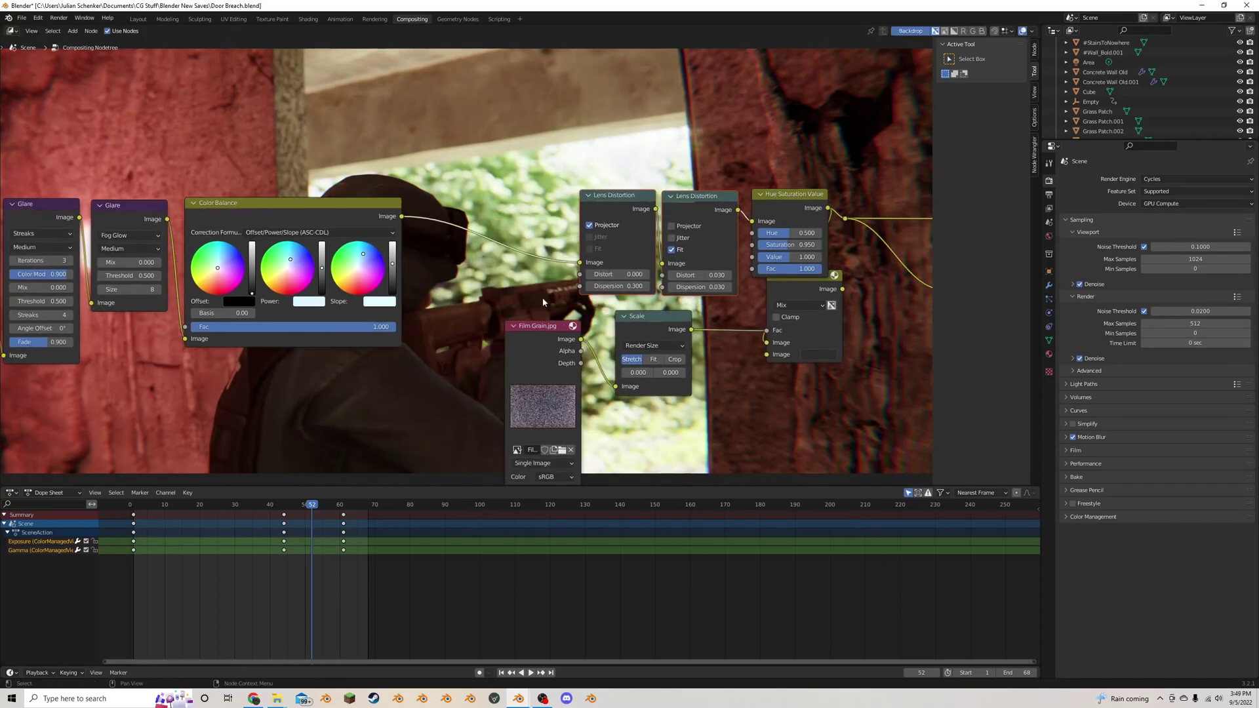
# Move the Color Balance and Glare nodes back from the Lens Distortion nodes to widen the gap between them
pyautogui.scroll(-4, 456, 287)
pyautogui.moveTo(366, 179); pyautogui.dragTo(78, 328)
pyautogui.press('g')
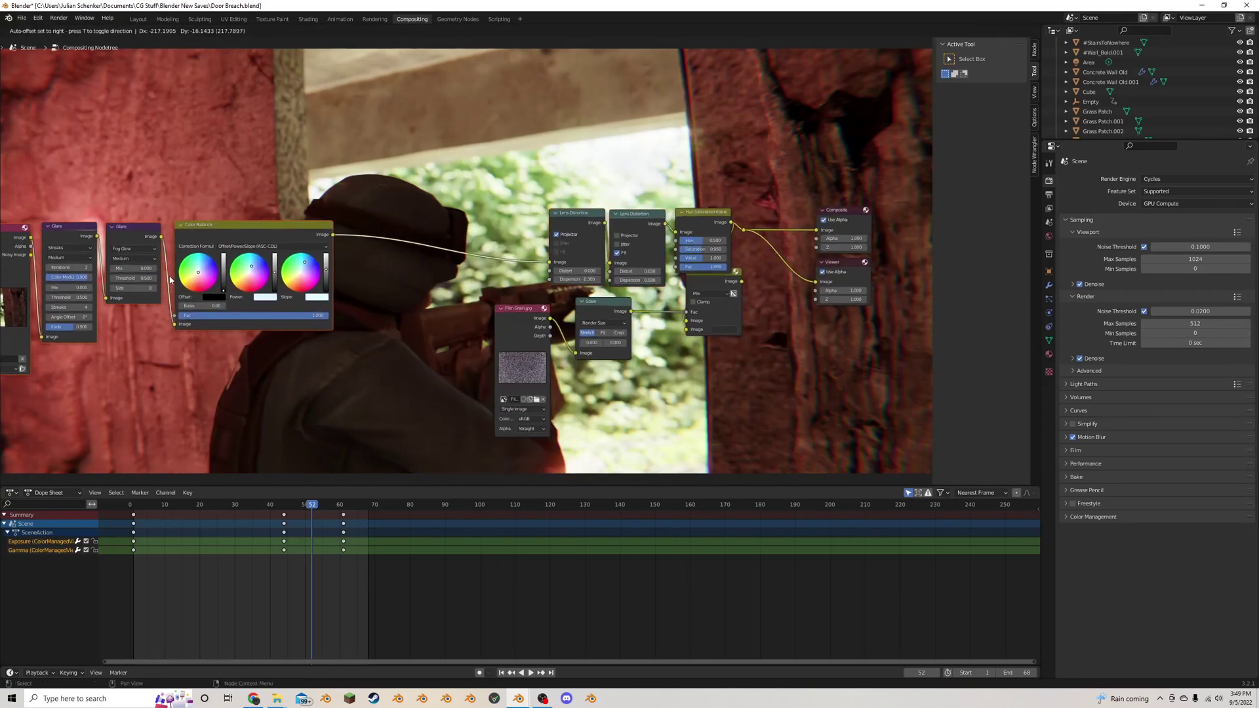
pyautogui.click(310, 292)
pyautogui.click(350, 268)
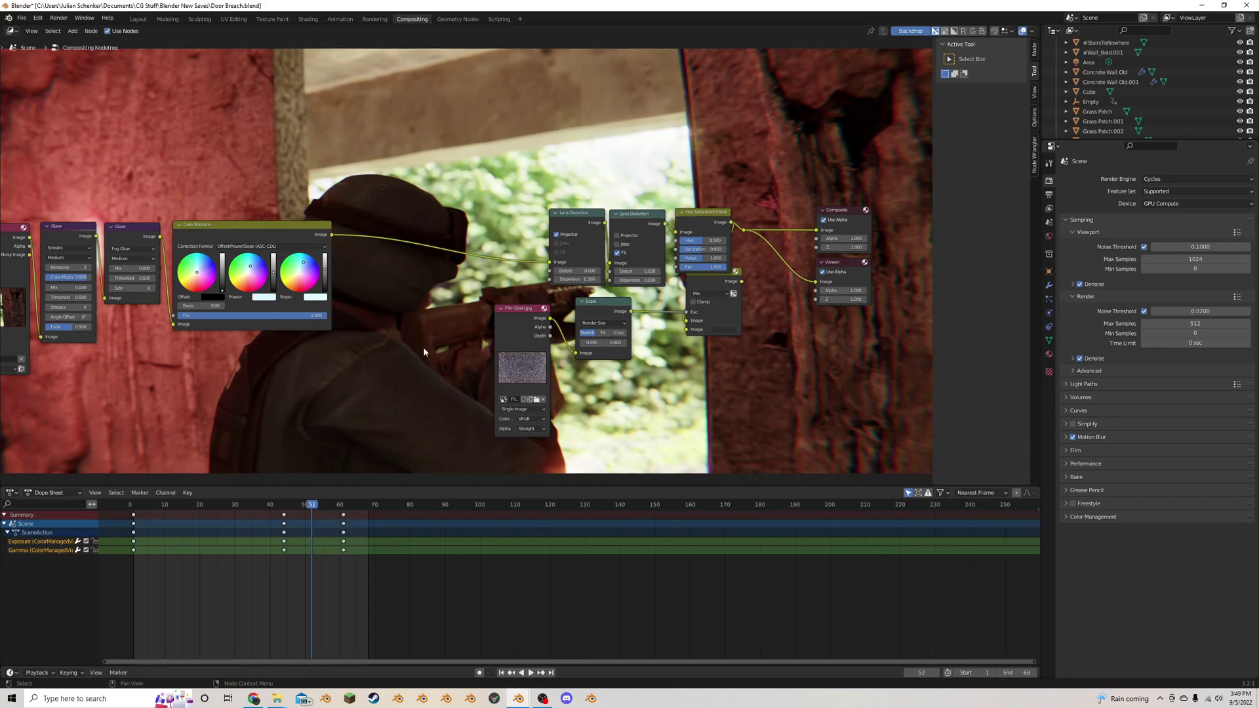
# Move the Film Grain, Scale and Mix nodes below the gap after Color Balance and connect the Mix output to the first Lens Distortion
pyautogui.moveTo(422, 352); pyautogui.dragTo(753, 312)
pyautogui.press('g')
pyautogui.click(541, 354)
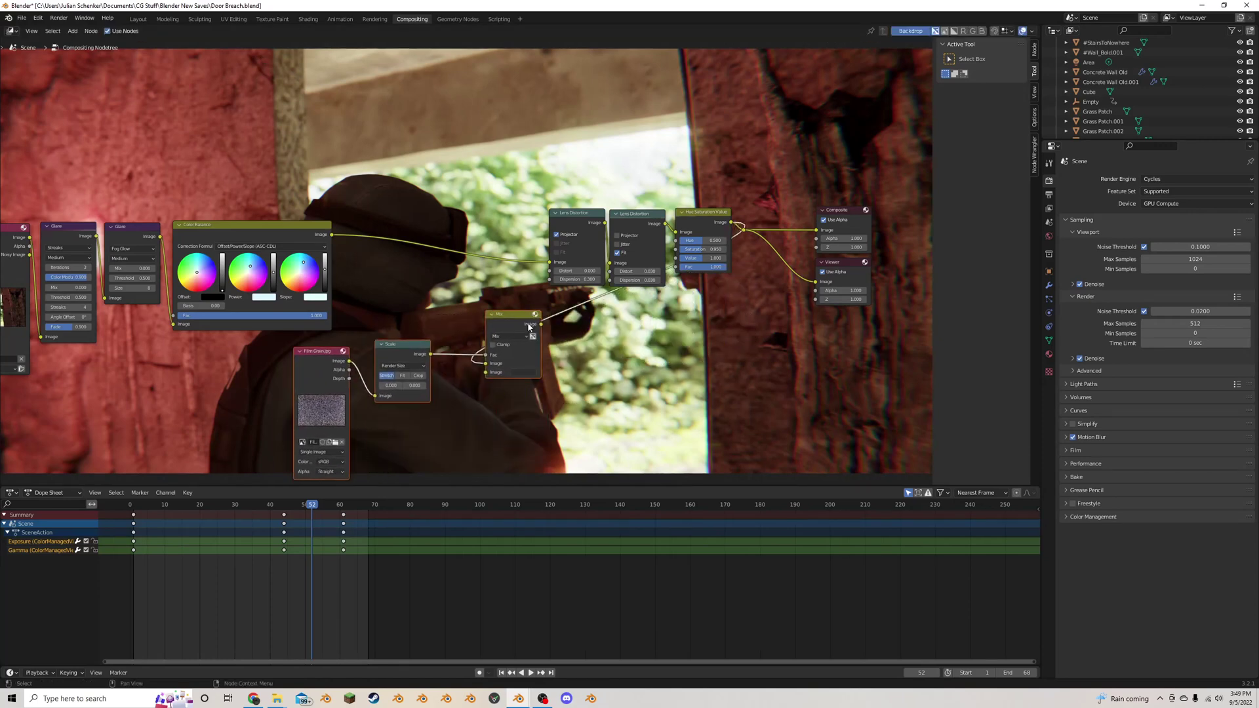
pyautogui.moveTo(538, 324); pyautogui.dragTo(549, 262)
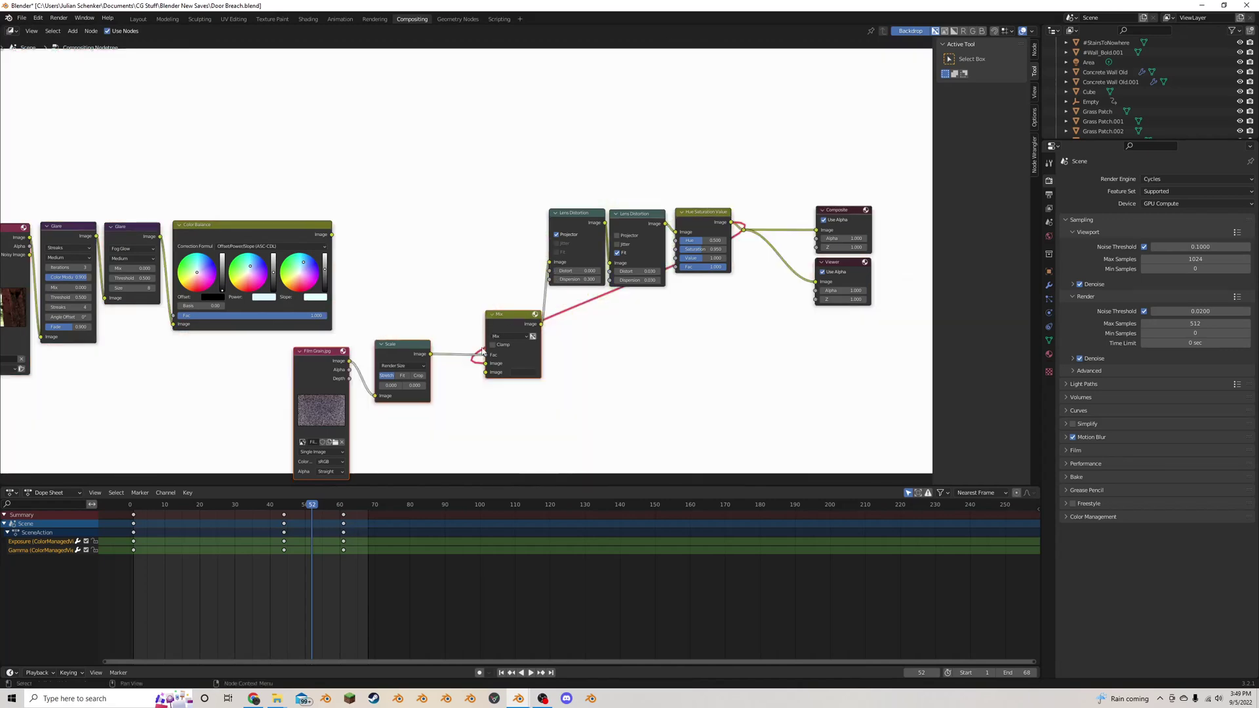
# Link the Color Balance output to the Mix node's first Image input and fit the Film Grain, Scale and Mix nodes between Color Balance and Lens Distortion
pyautogui.moveTo(332, 234); pyautogui.dragTo(491, 365)
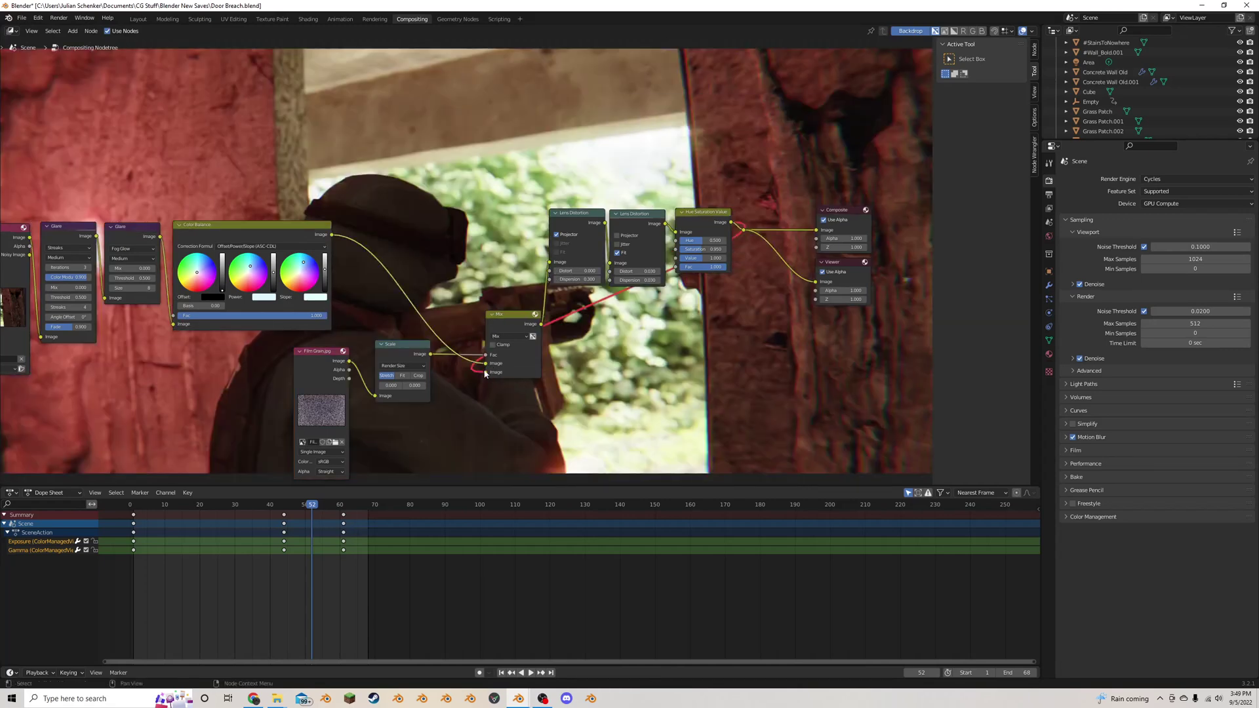
pyautogui.moveTo(534, 412); pyautogui.dragTo(283, 369)
pyautogui.press('g')
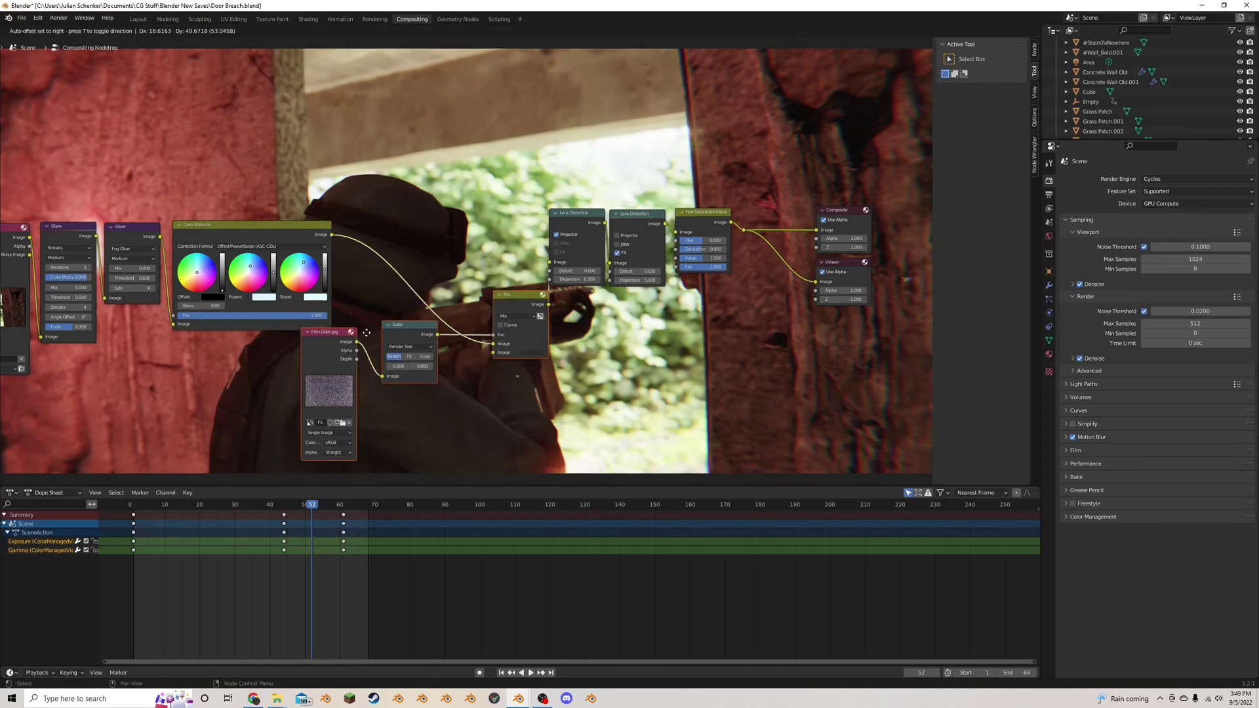
pyautogui.click(370, 269)
pyautogui.moveTo(393, 263); pyautogui.dragTo(430, 267)
pyautogui.click(342, 269)
pyautogui.moveTo(342, 270); pyautogui.dragTo(391, 276)
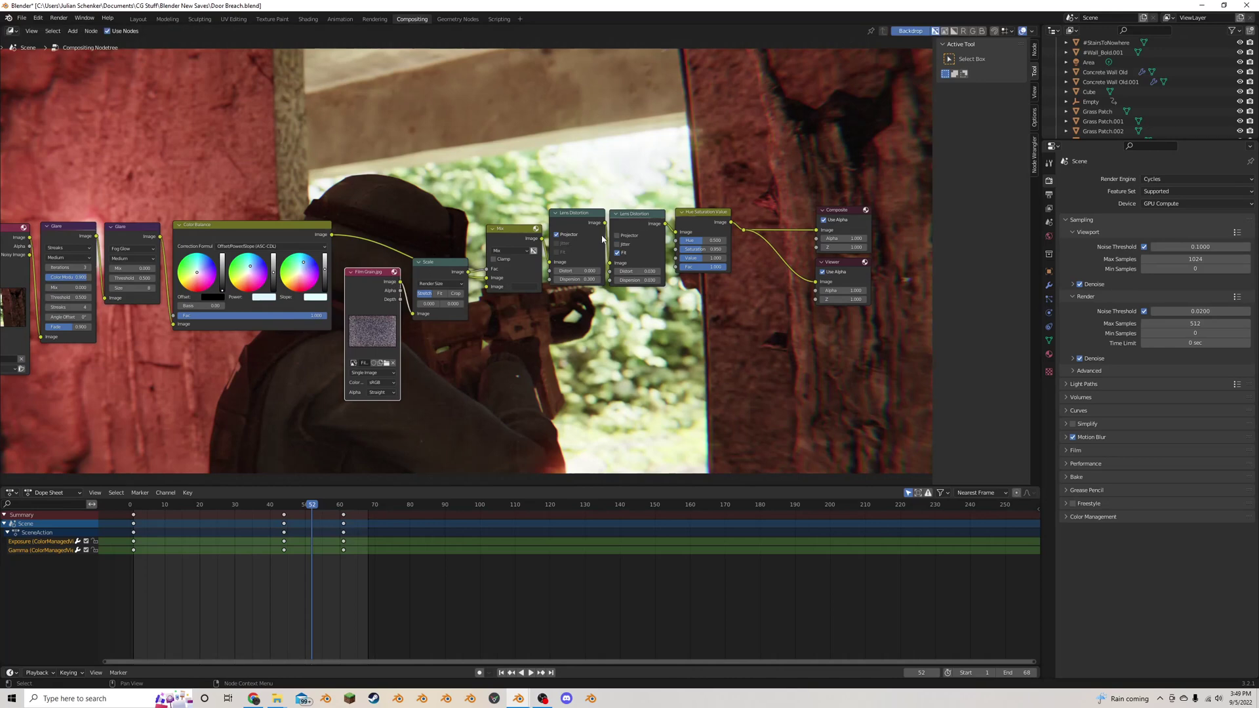
# Brighten the Mix node's second Image colour to a mid grey to exaggerate the film grain
pyautogui.scroll(1, 481, 266)
pyautogui.scroll(1, 454, 274)
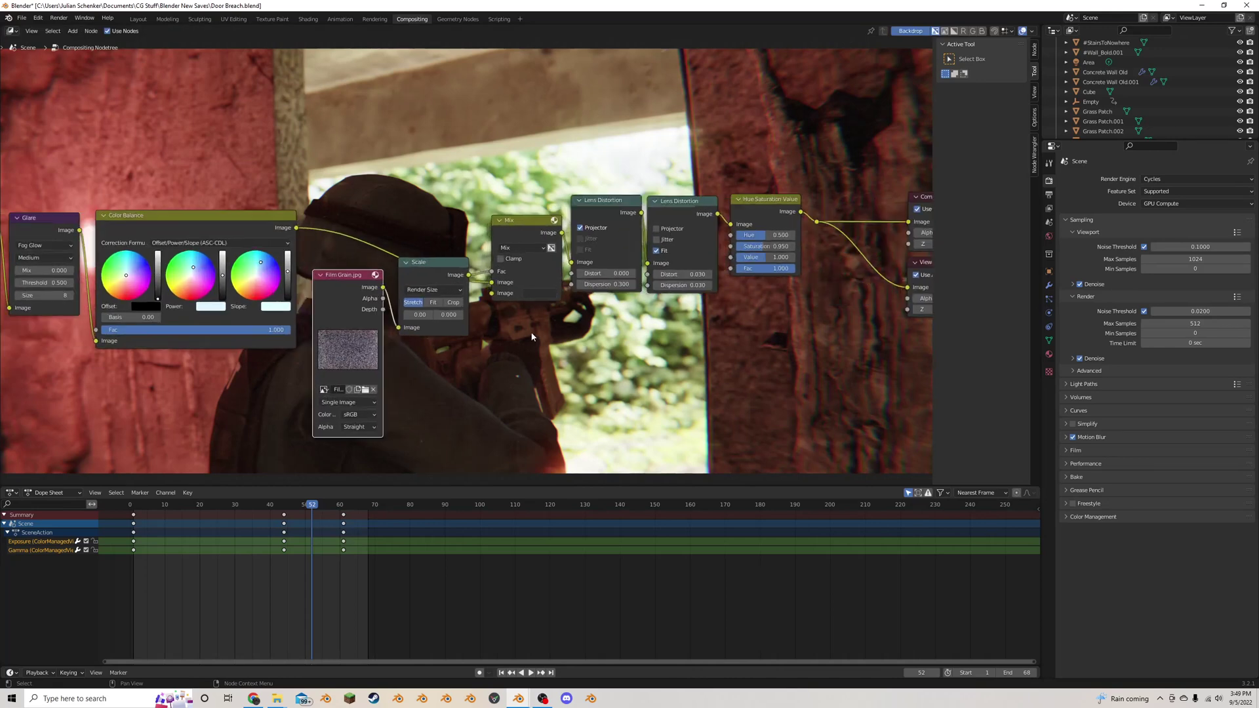
pyautogui.scroll(1, 435, 336)
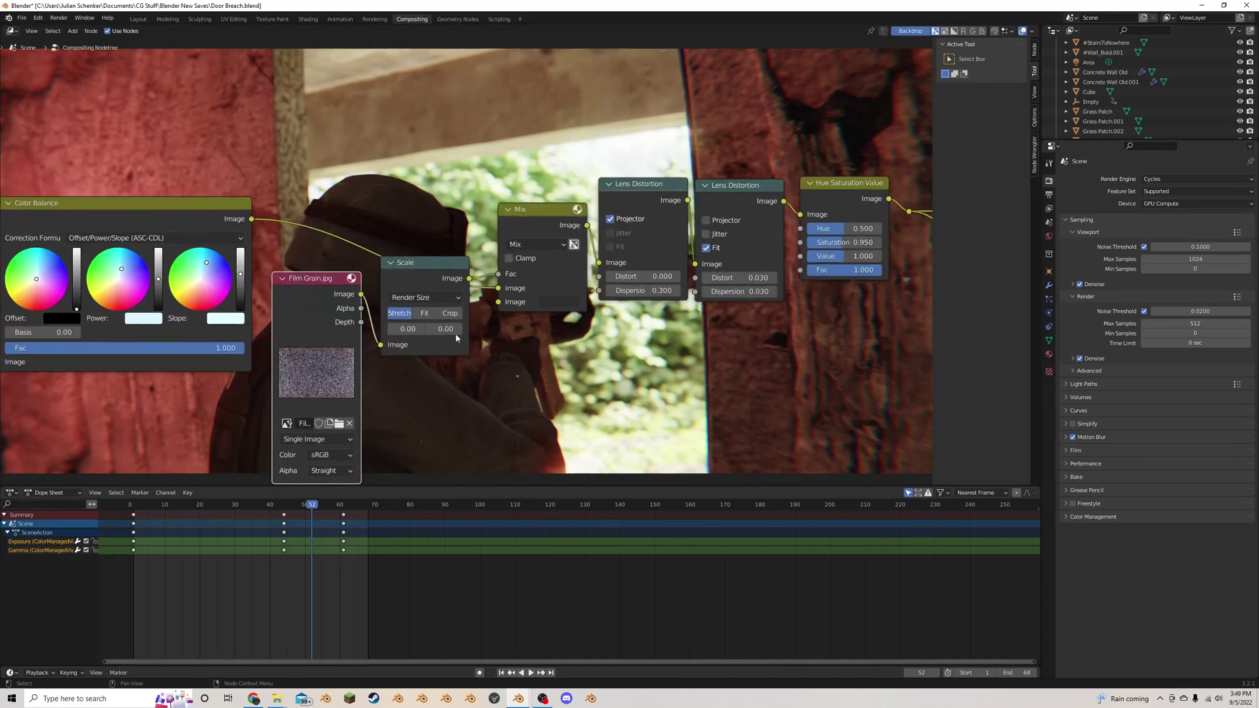
pyautogui.click(555, 303)
pyautogui.click(648, 186)
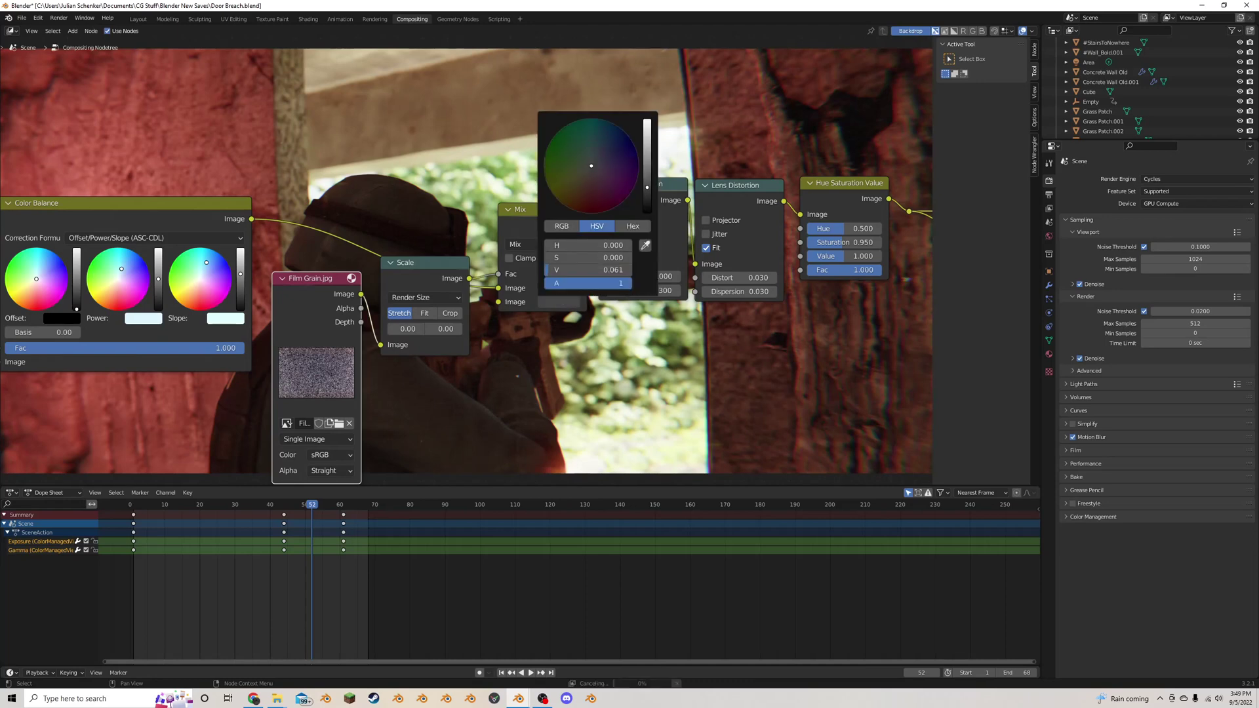
pyautogui.moveTo(648, 186); pyautogui.dragTo(647, 167)
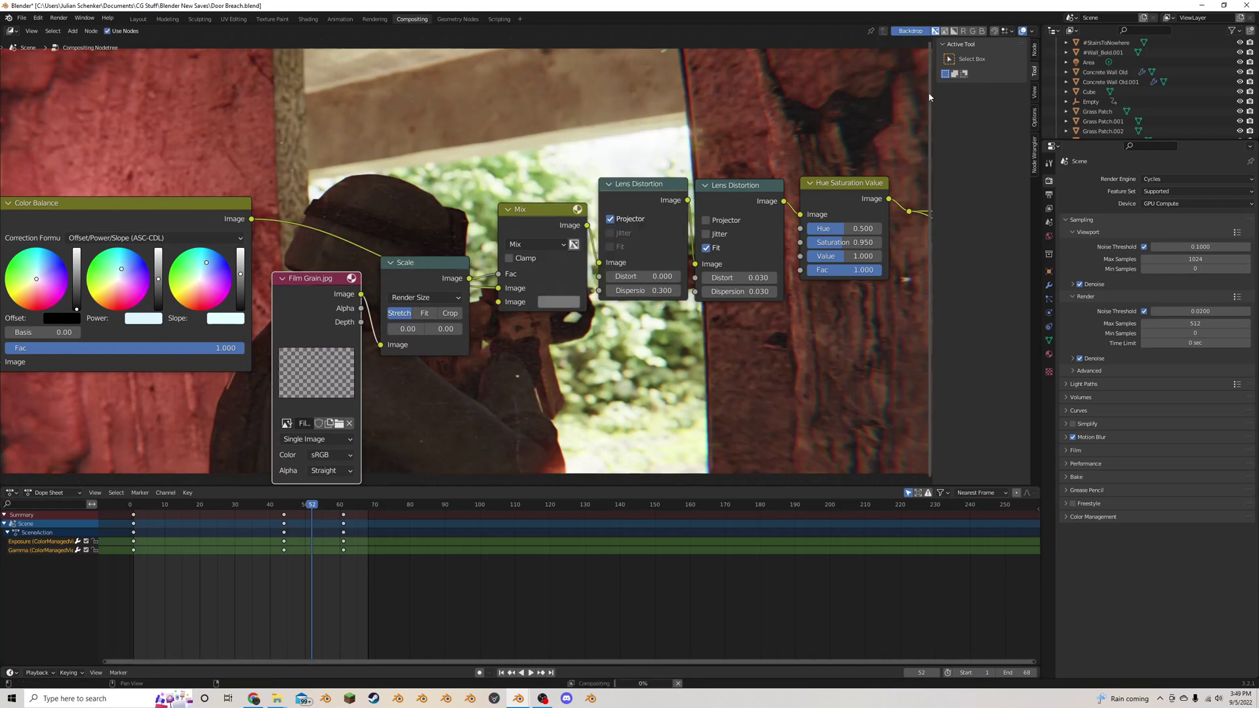
pyautogui.click(580, 283)
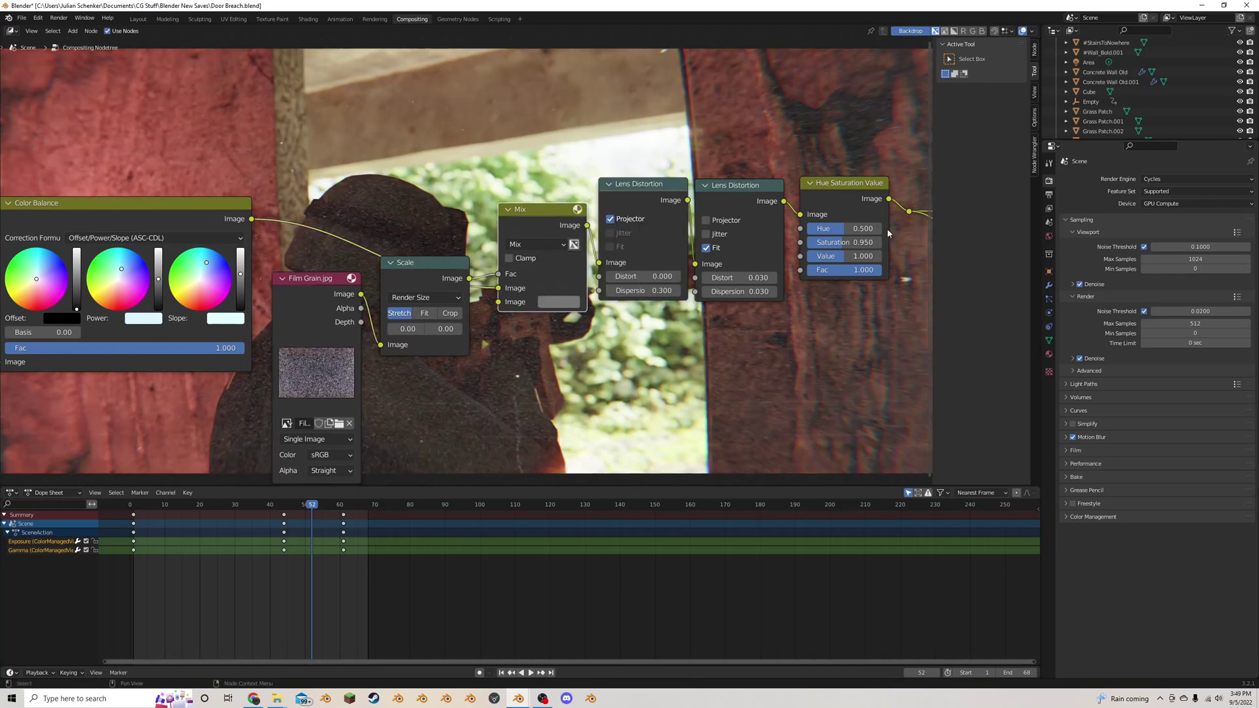
# Darken the Mix node's second Image colour to a near-black grey with a value of 0.046
pyautogui.click(551, 303)
pyautogui.click(646, 188)
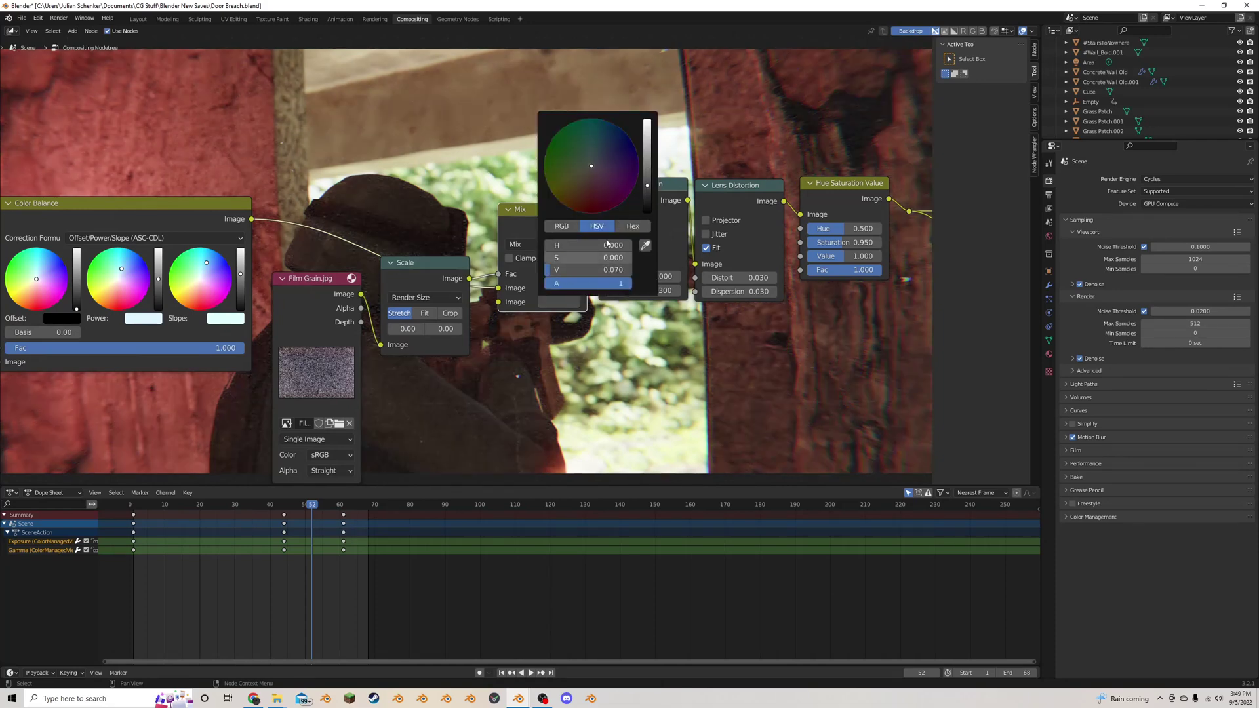
pyautogui.click(557, 302)
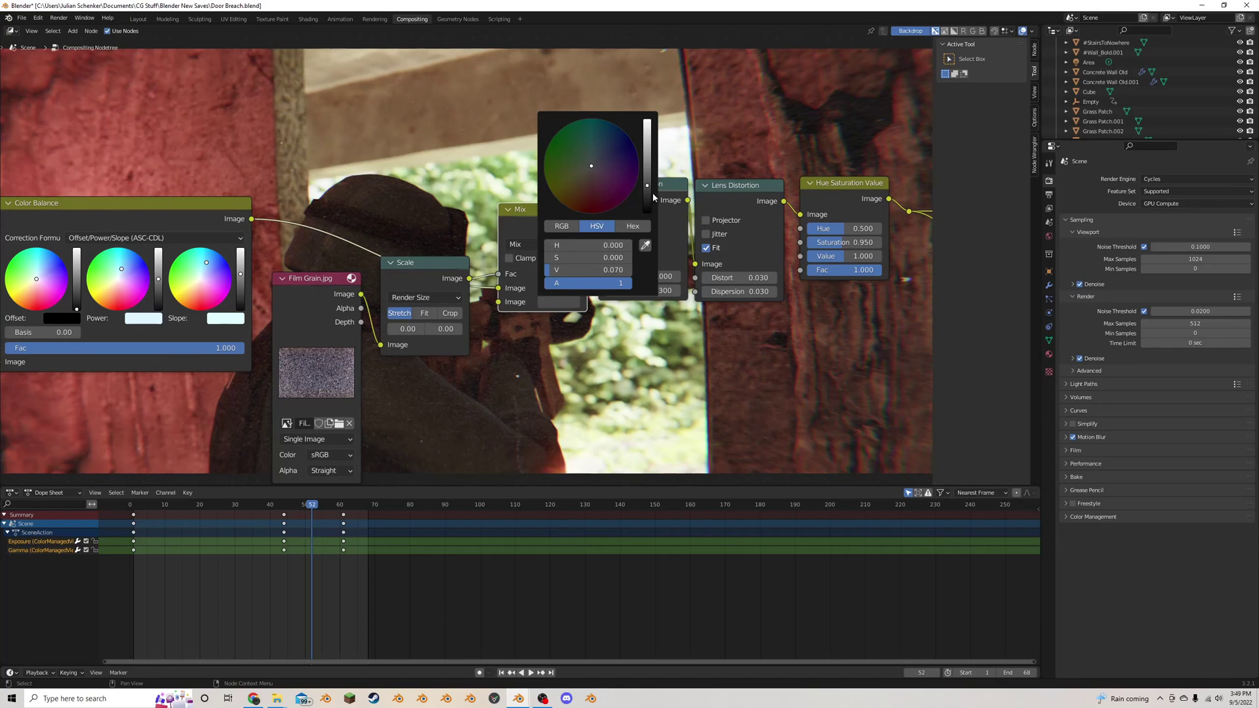
pyautogui.scroll(-3, 400, 347)
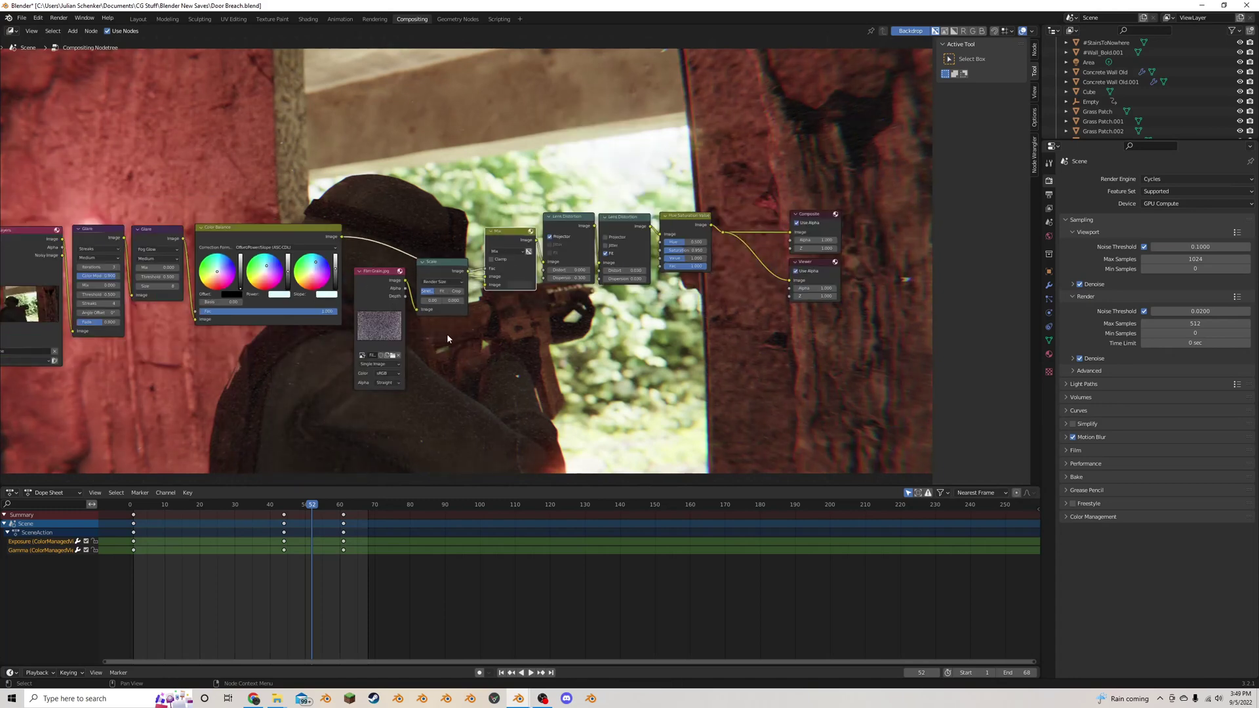
# Bring up the render window to examine the composited frame 52, and return to the node tree
pyautogui.click(517, 698)
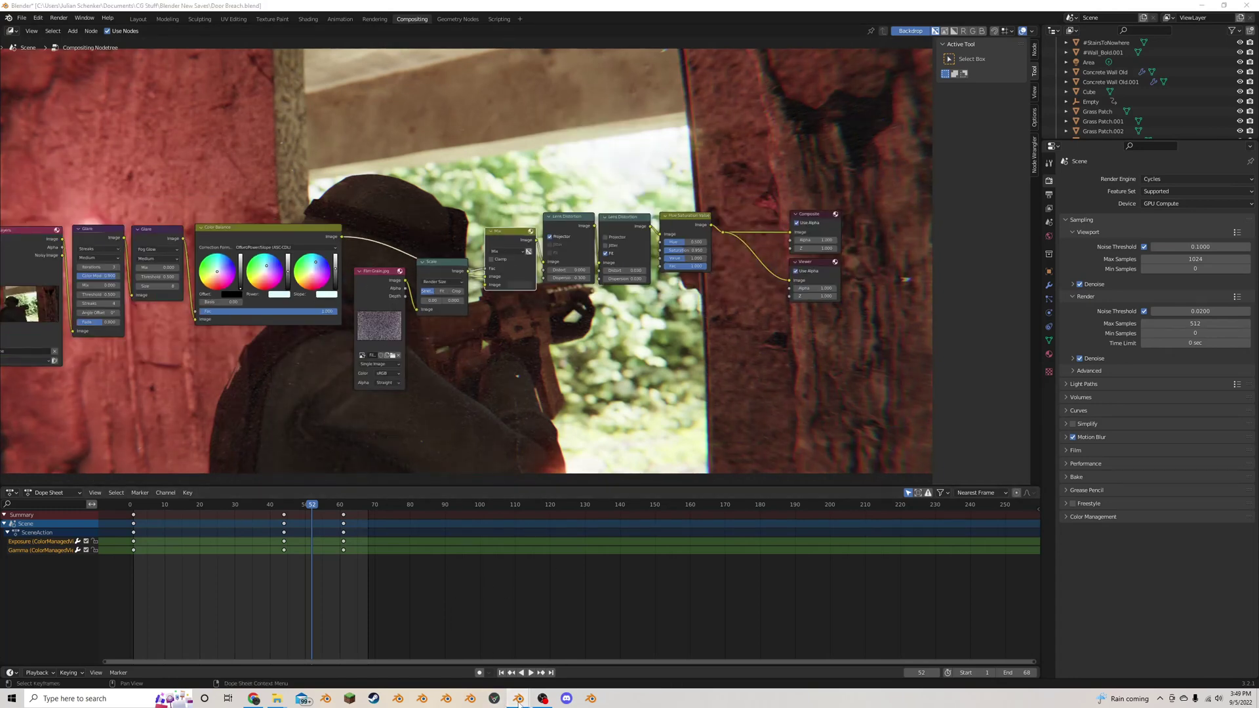
pyautogui.click(558, 655)
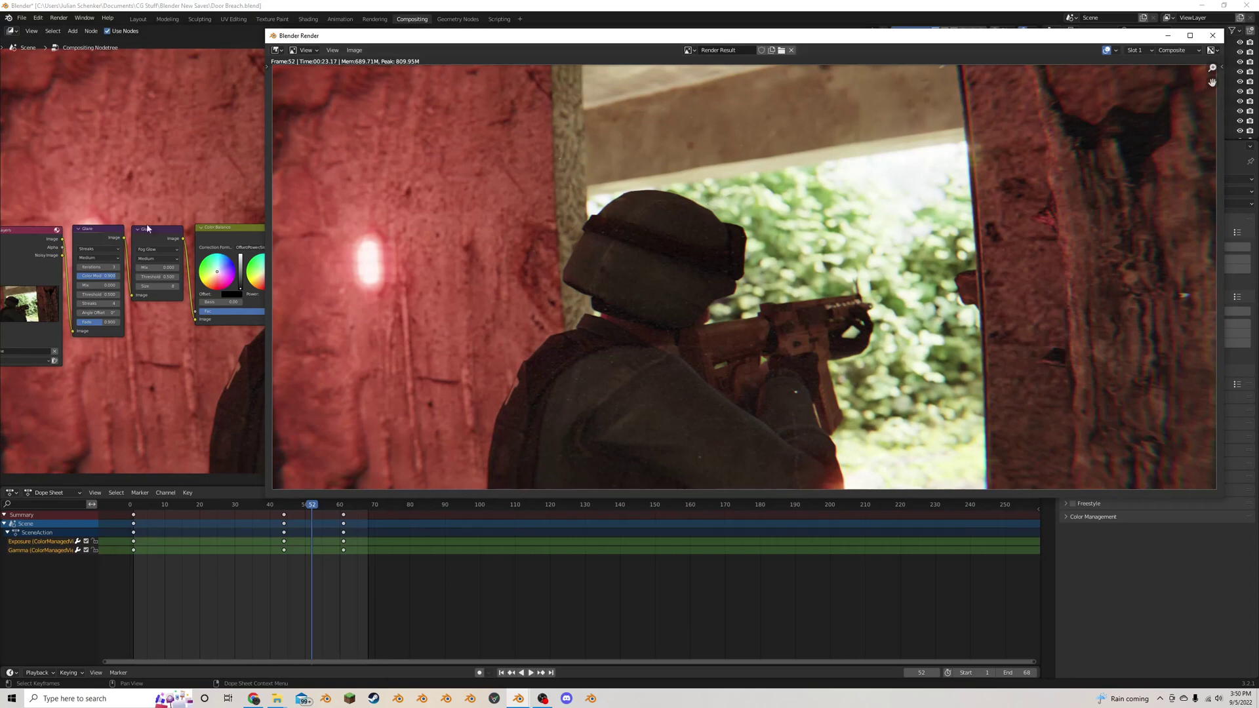
pyautogui.click(179, 217)
pyautogui.moveTo(120, 189); pyautogui.dragTo(598, 460)
pyautogui.click(678, 375)
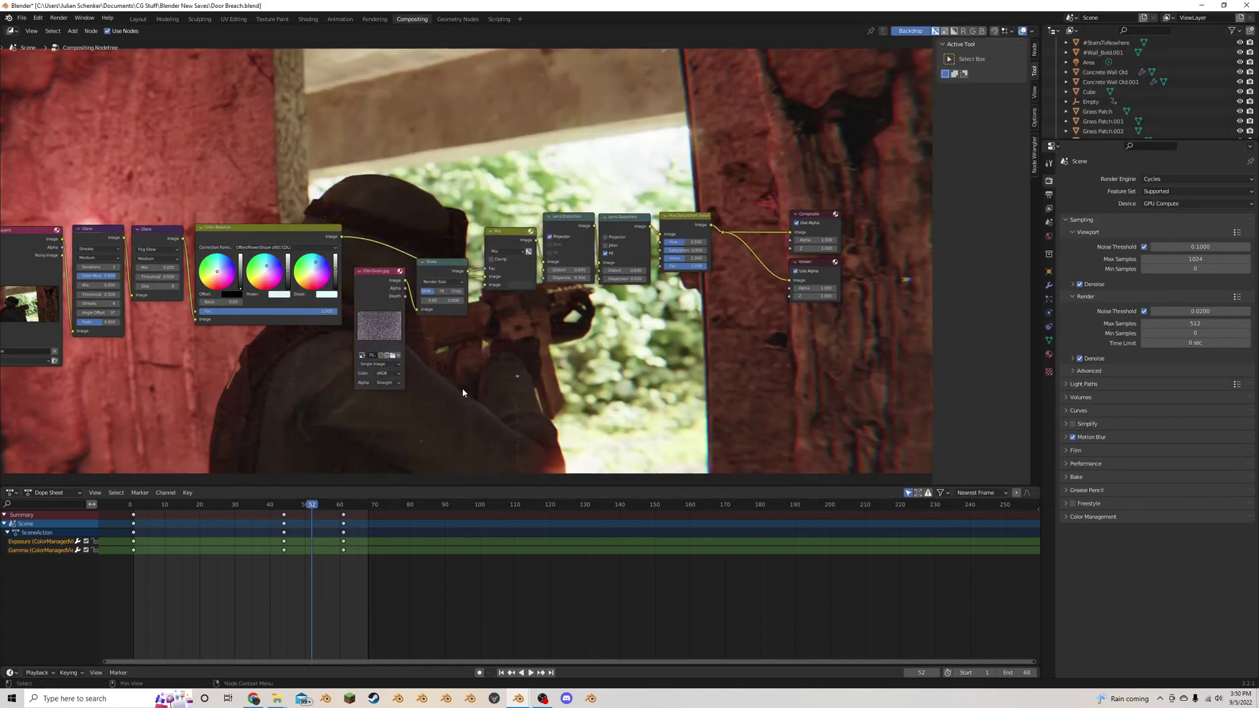
# Move the Film Grain and Scale nodes down beneath the Color Balance node to tidy the layout
pyautogui.click(21, 18)
pyautogui.moveTo(436, 264); pyautogui.dragTo(350, 342)
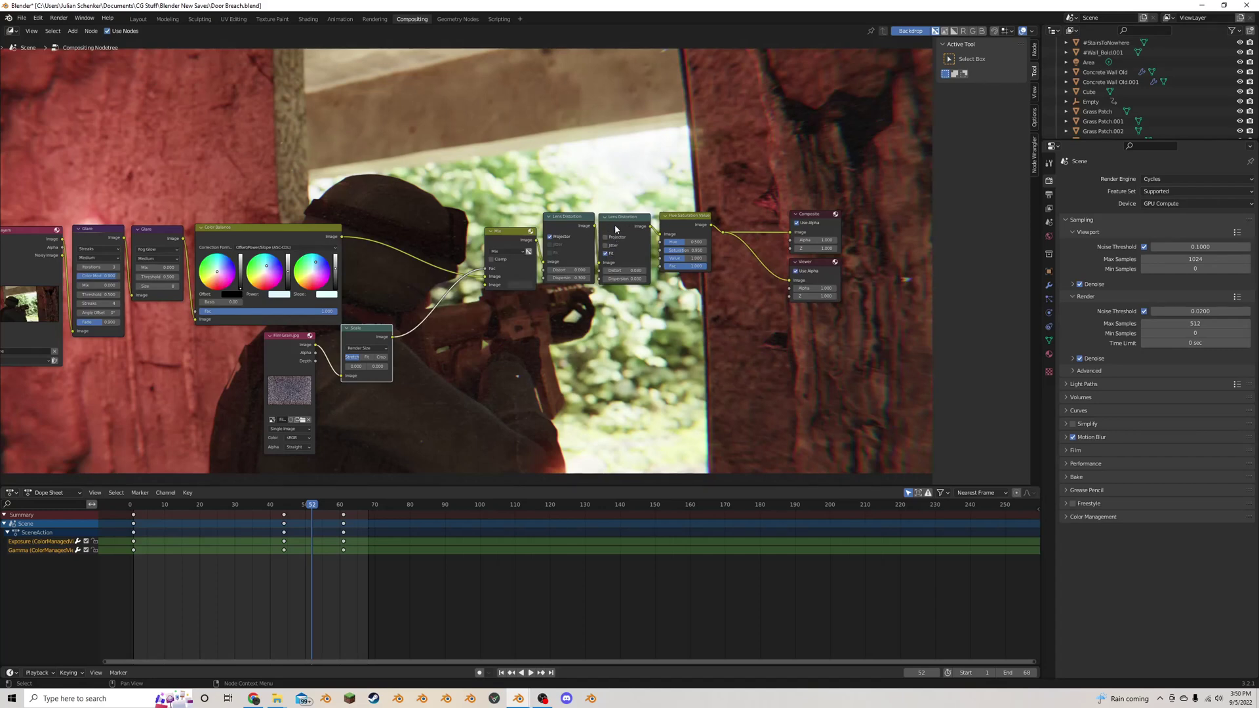
# Try linking the Mix output directly to the second Lens Distortion node, and undo the change
pyautogui.scroll(2, 615, 229)
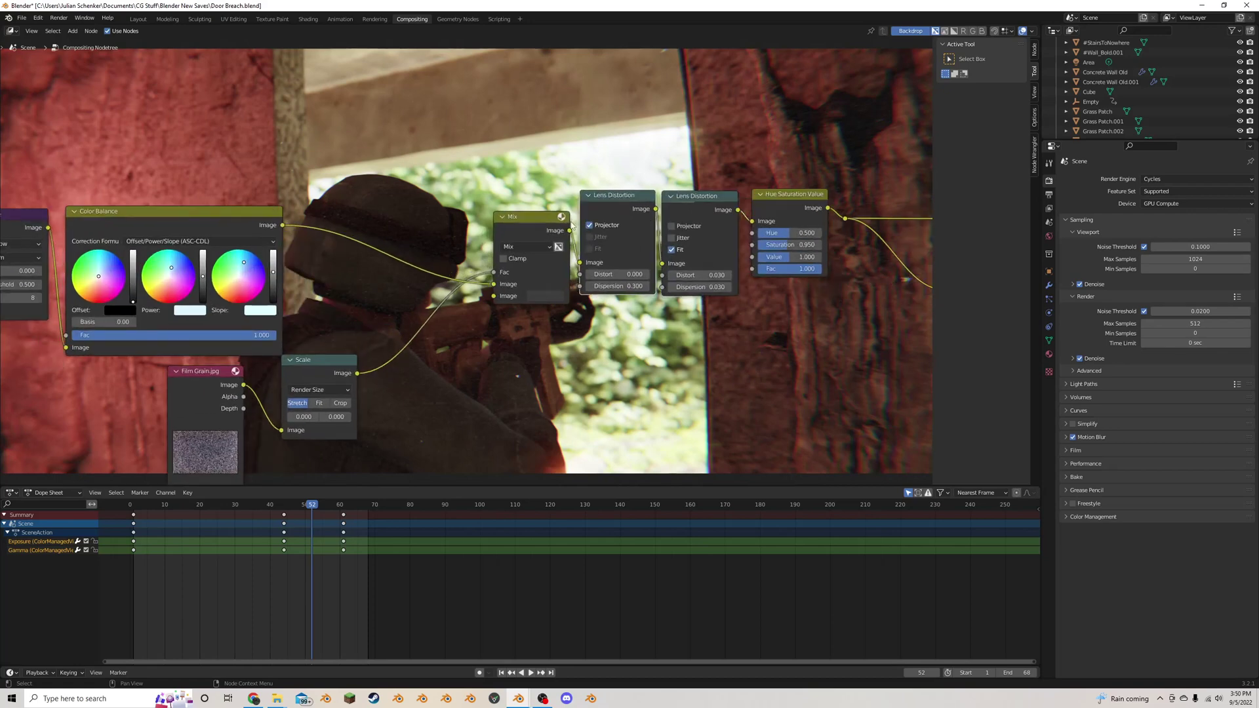
pyautogui.moveTo(570, 230); pyautogui.dragTo(667, 265)
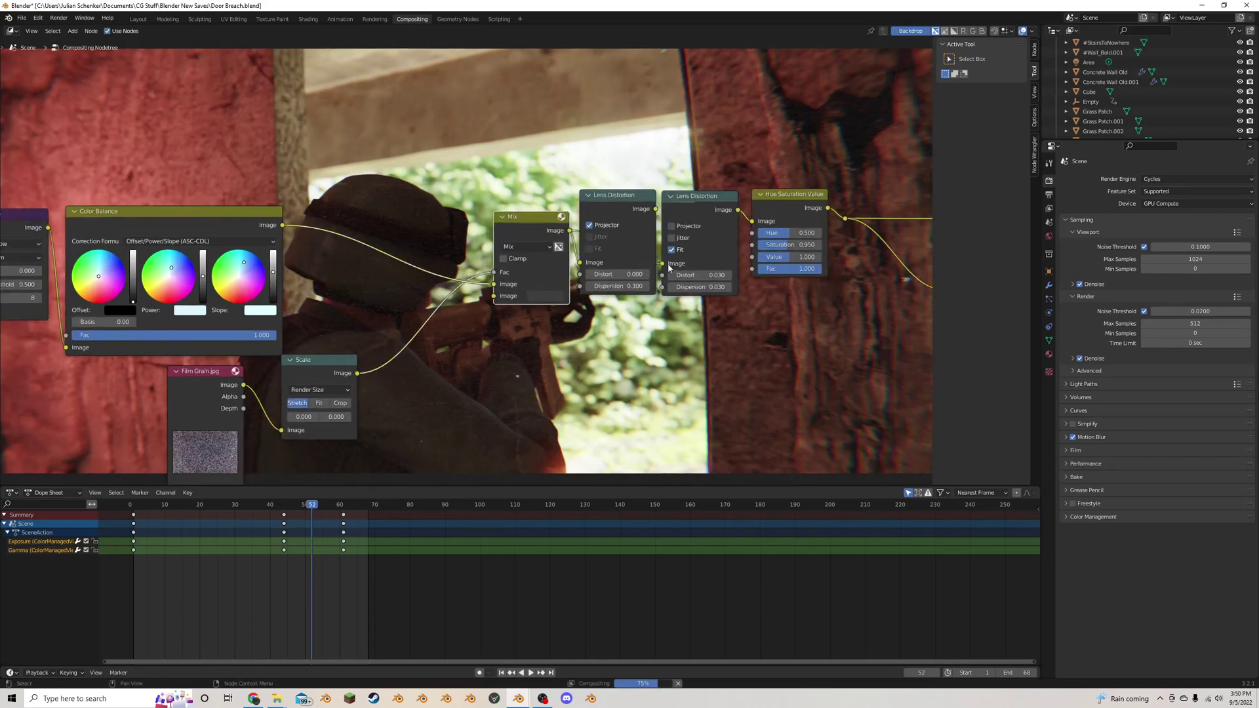
pyautogui.hotkey('ctrl', 'z')
# Review the complete compositing node chain from Render Layers through to the Composite and Viewer outputs
pyautogui.scroll(-2, 700, 272)
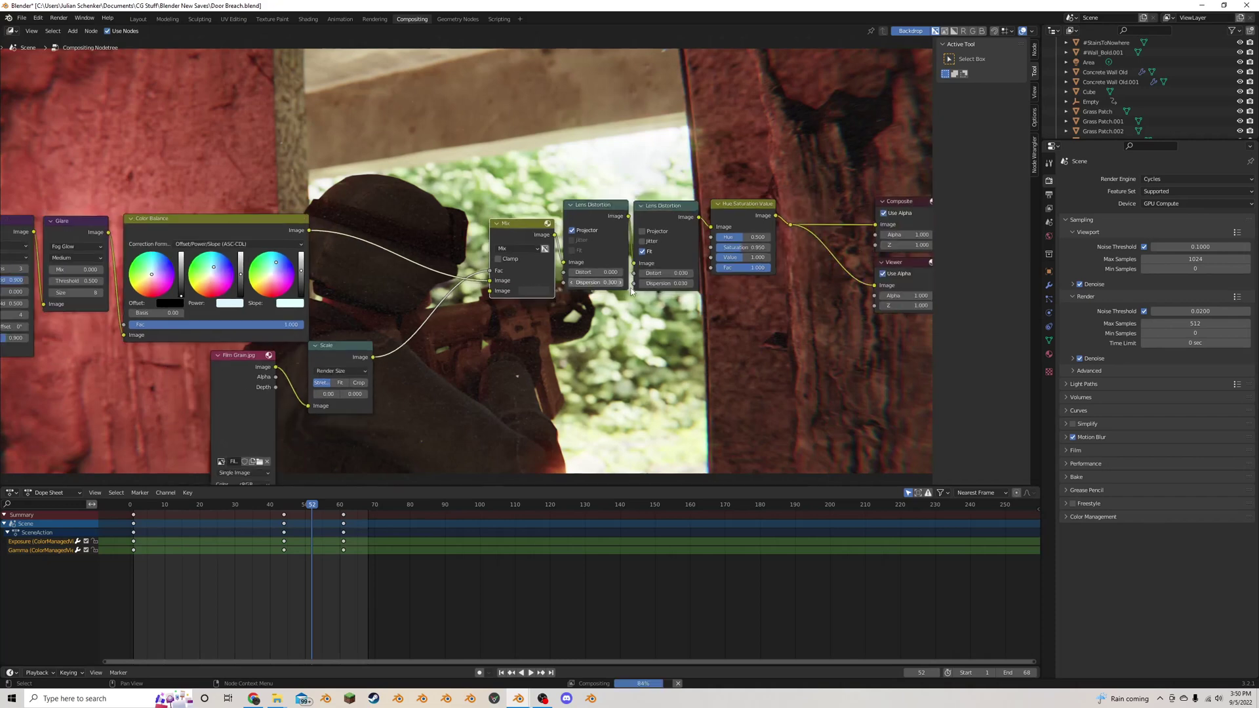
pyautogui.moveTo(762, 256); pyautogui.dragTo(840, 264, button='middle')
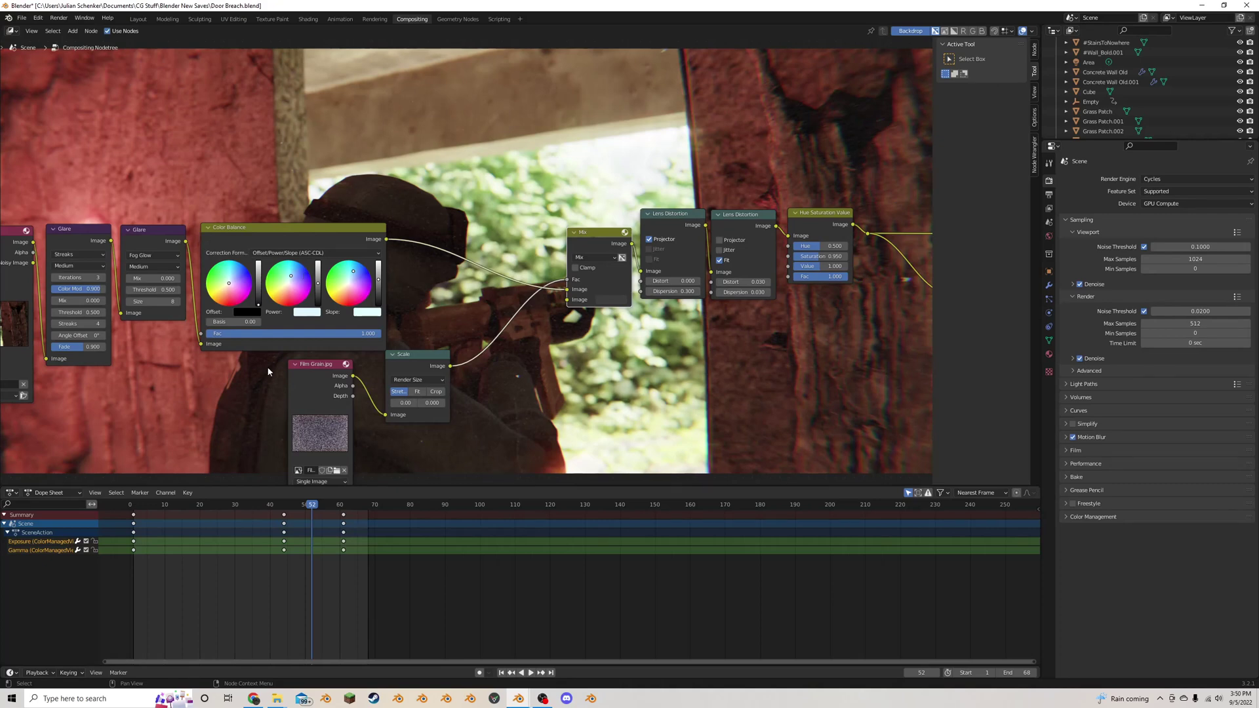
pyautogui.scroll(2, 293, 272)
pyautogui.scroll(-3, 292, 272)
pyautogui.moveTo(169, 229); pyautogui.dragTo(341, 247, button='middle')
pyautogui.scroll(-3, 321, 240)
pyautogui.scroll(1, 226, 286)
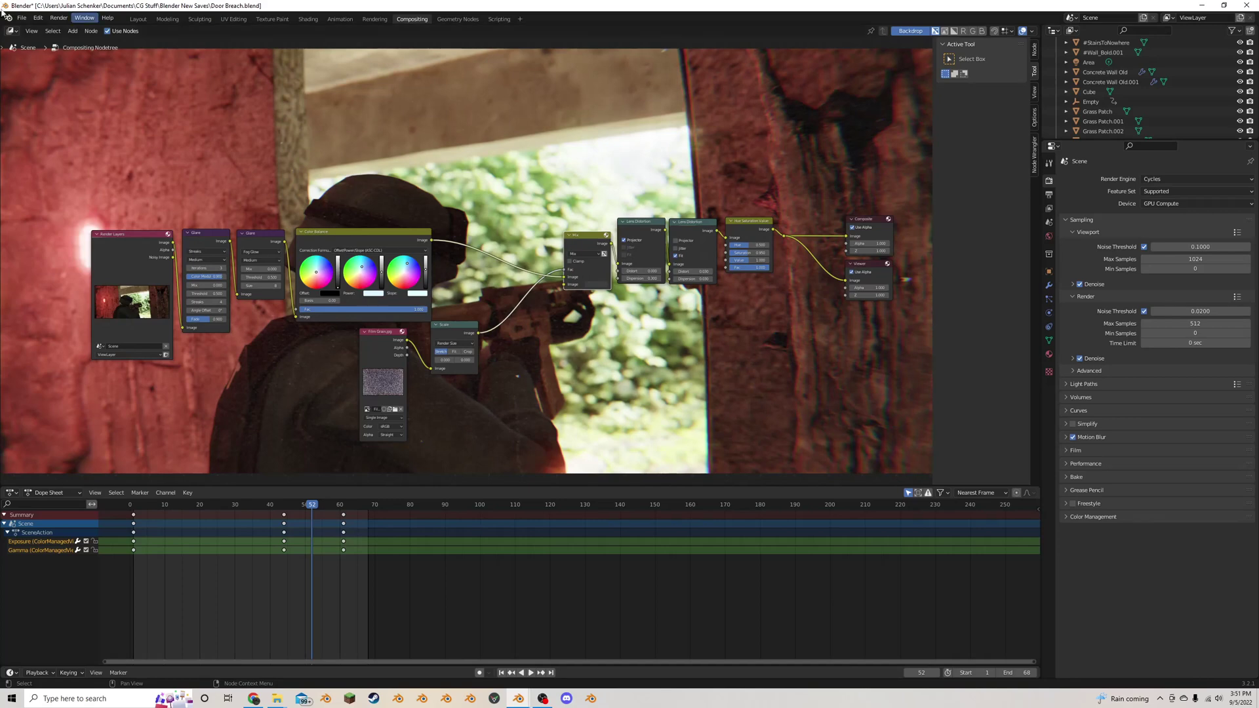
# Switch to the Layout workspace, go to frame 1 and render it through the camera
pyautogui.click(138, 19)
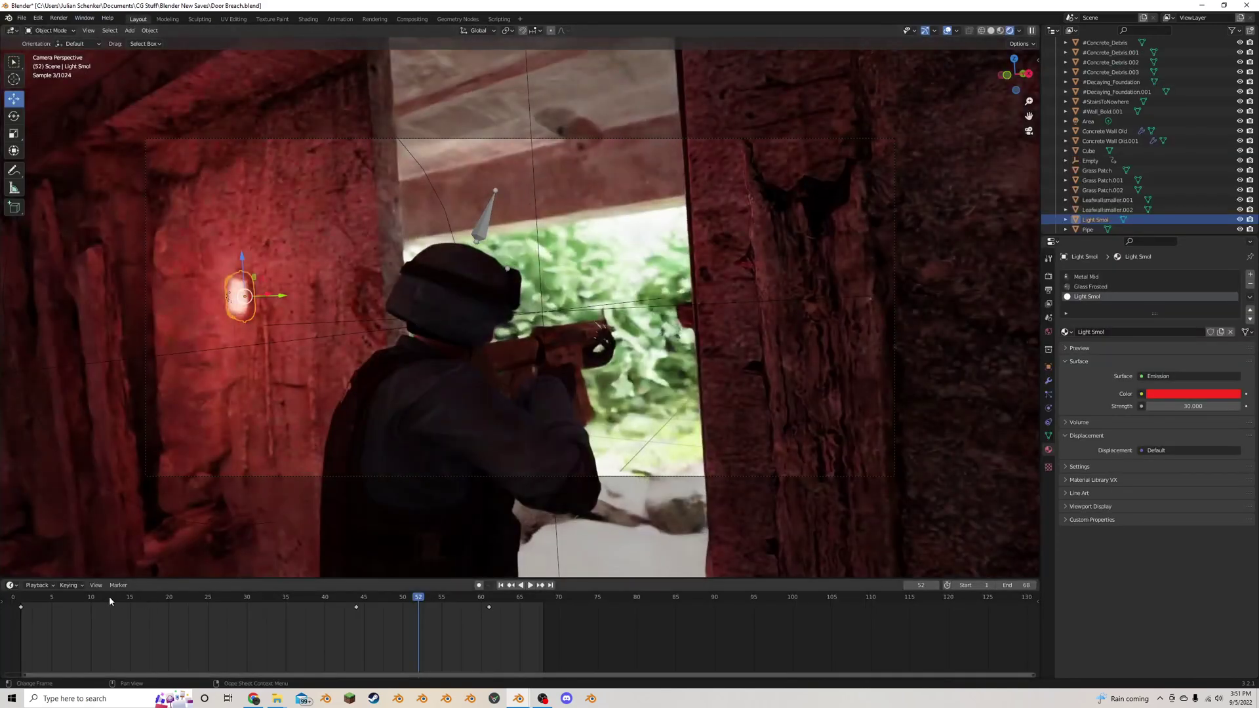
pyautogui.moveTo(109, 596); pyautogui.dragTo(55, 595)
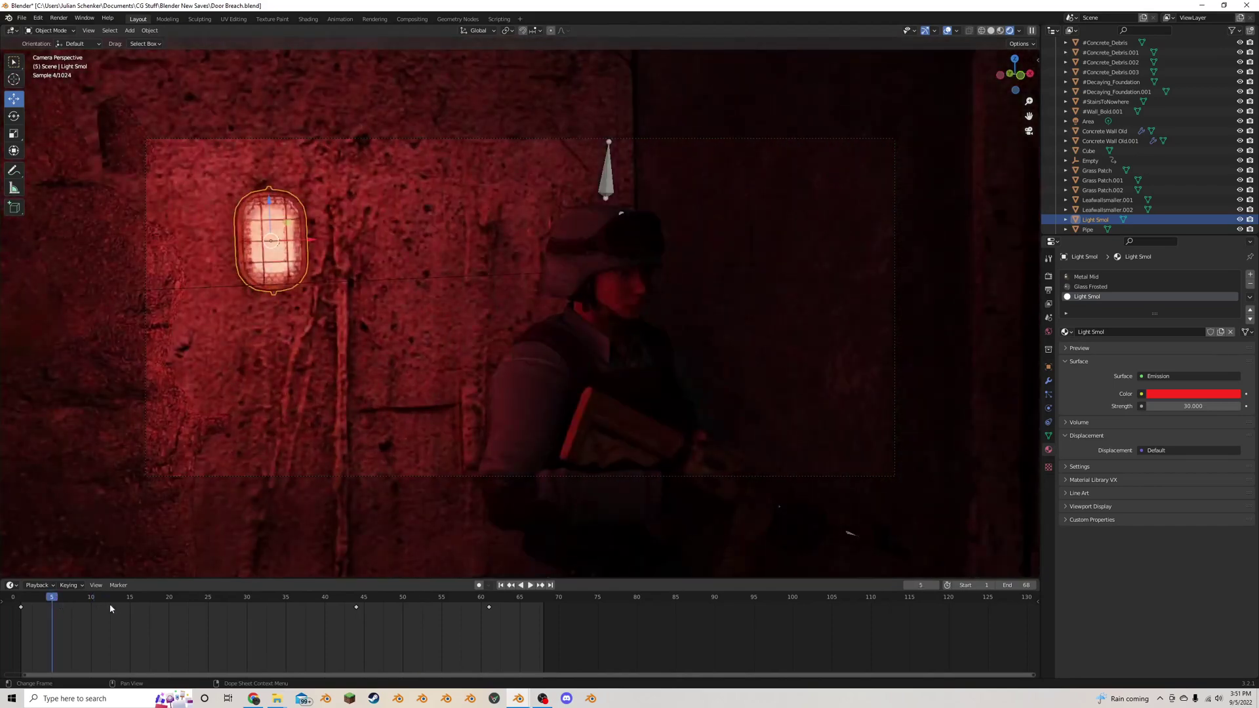
pyautogui.click(499, 585)
pyautogui.scroll(2, 594, 416)
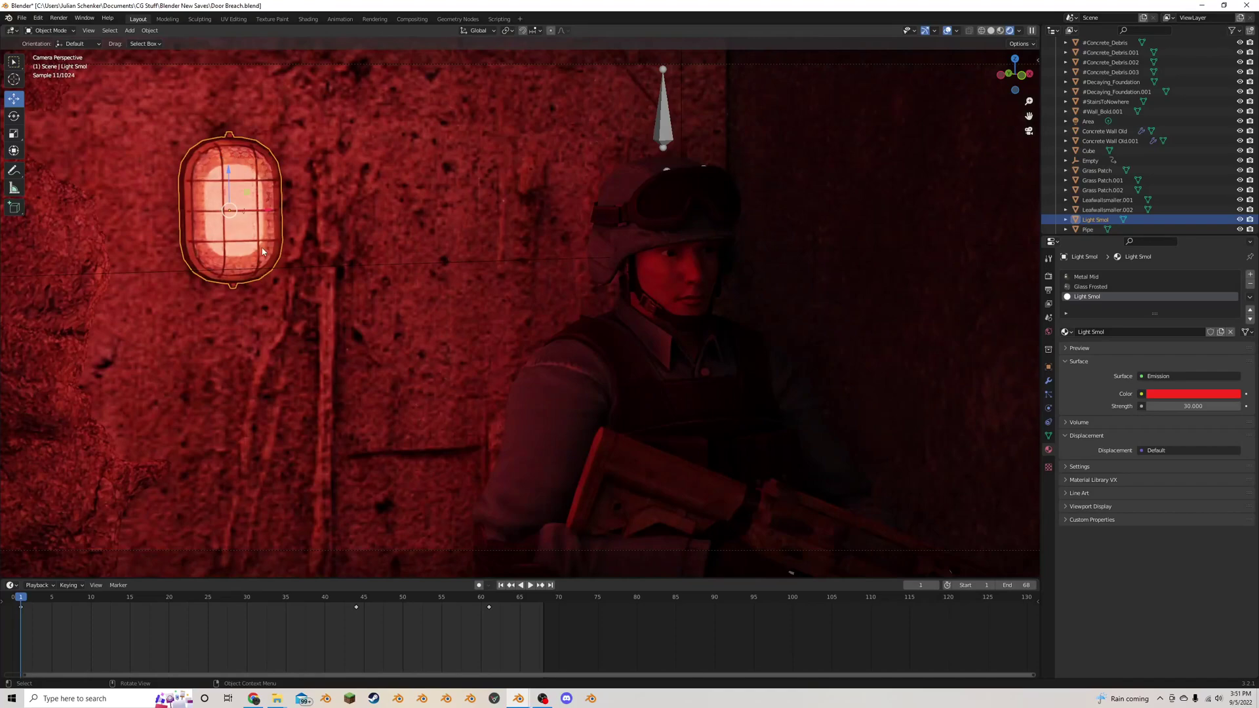
pyautogui.press('F12')
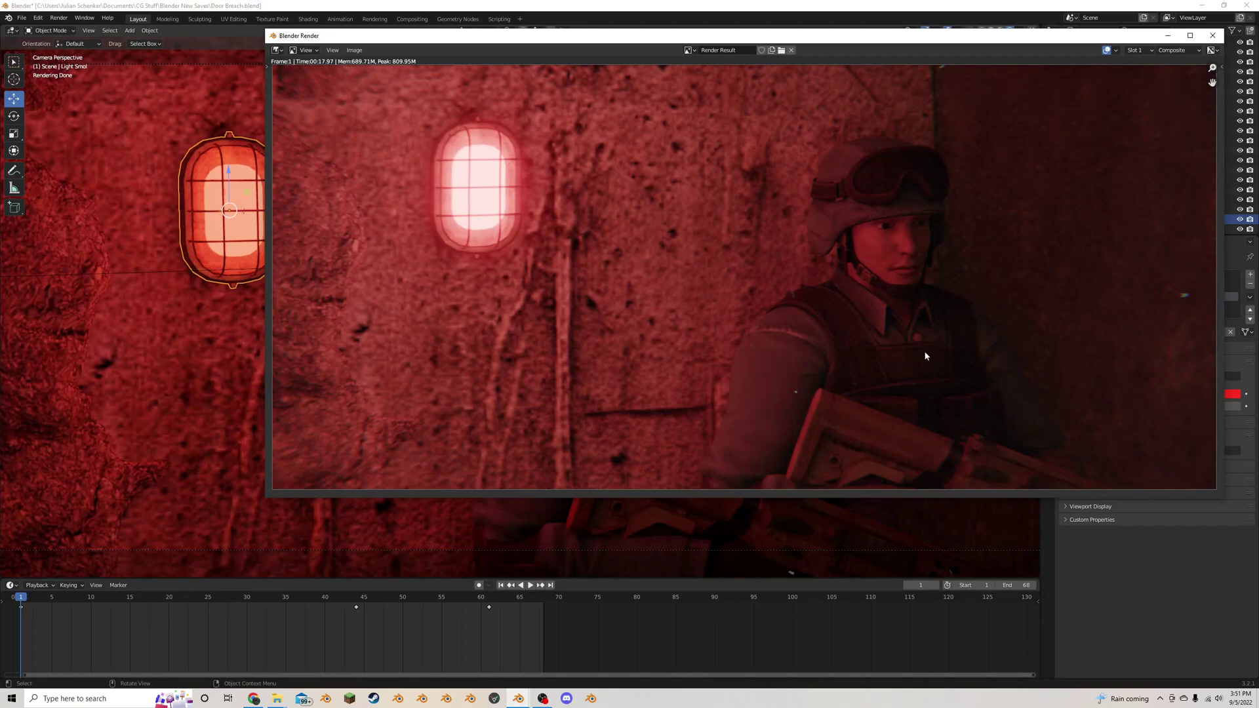
# Examine the film grain, glare and lens distortion across the rendered image of frame 1
pyautogui.scroll(6, 925, 356)
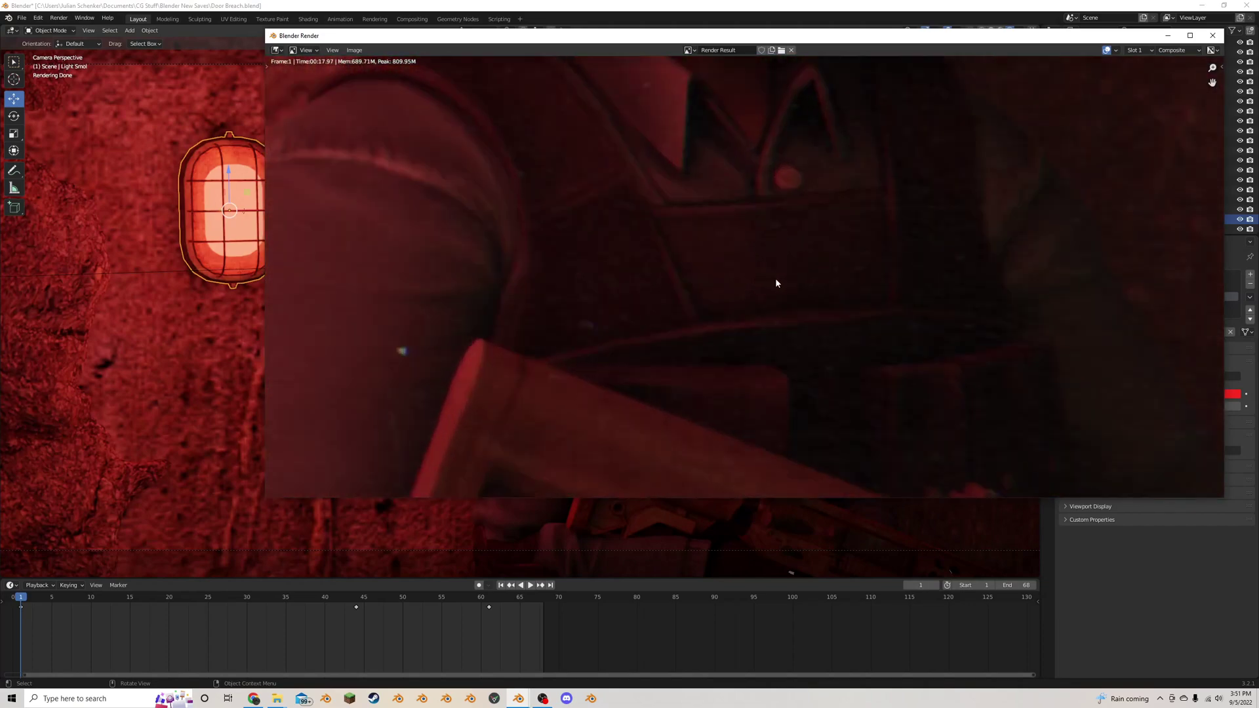
pyautogui.scroll(-3, 776, 283)
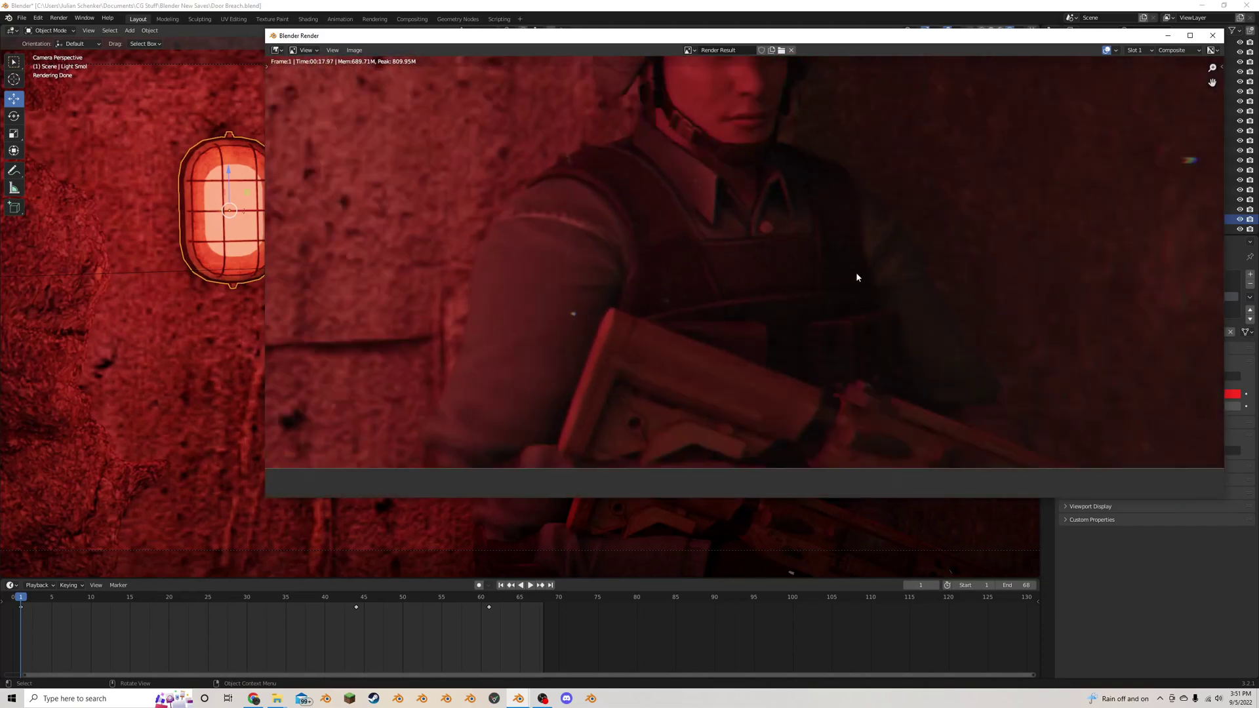
pyautogui.scroll(2, 858, 279)
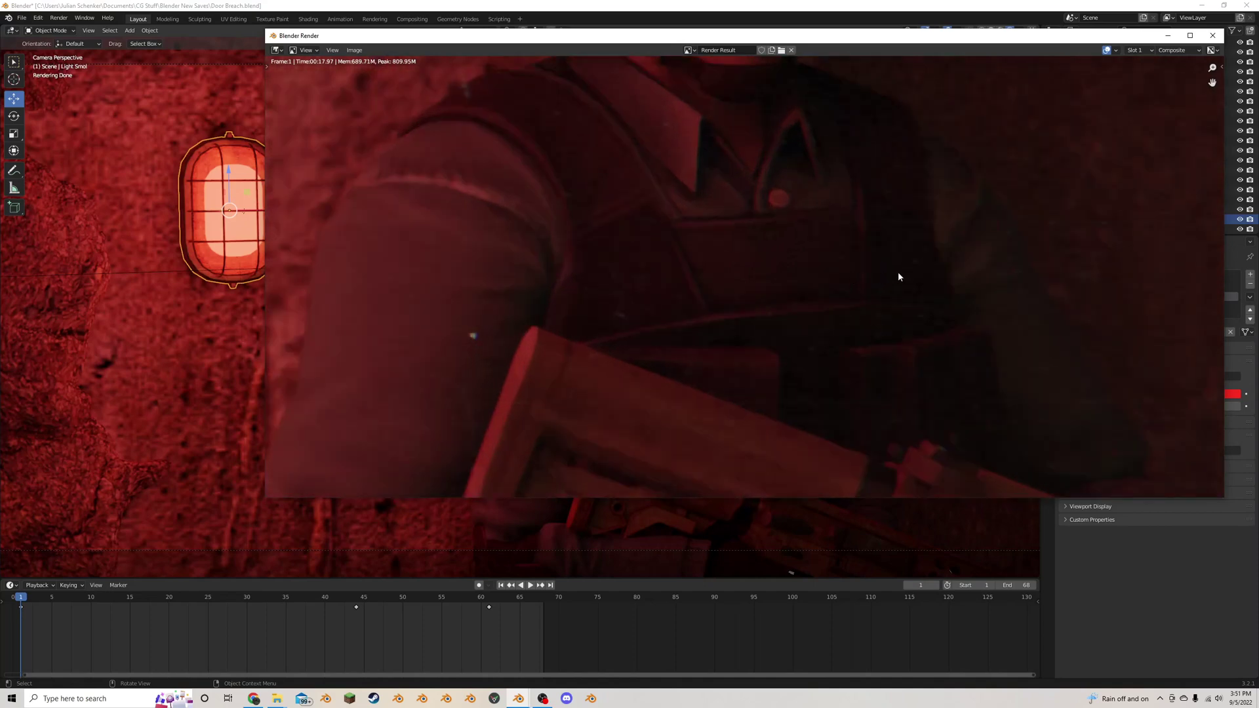
pyautogui.scroll(-5, 899, 273)
pyautogui.moveTo(895, 278); pyautogui.dragTo(955, 373, button='middle')
pyautogui.scroll(2, 731, 269)
pyautogui.moveTo(432, 252); pyautogui.dragTo(678, 295, button='middle')
pyautogui.scroll(-3, 468, 217)
pyautogui.moveTo(752, 268); pyautogui.dragTo(707, 244, button='middle')
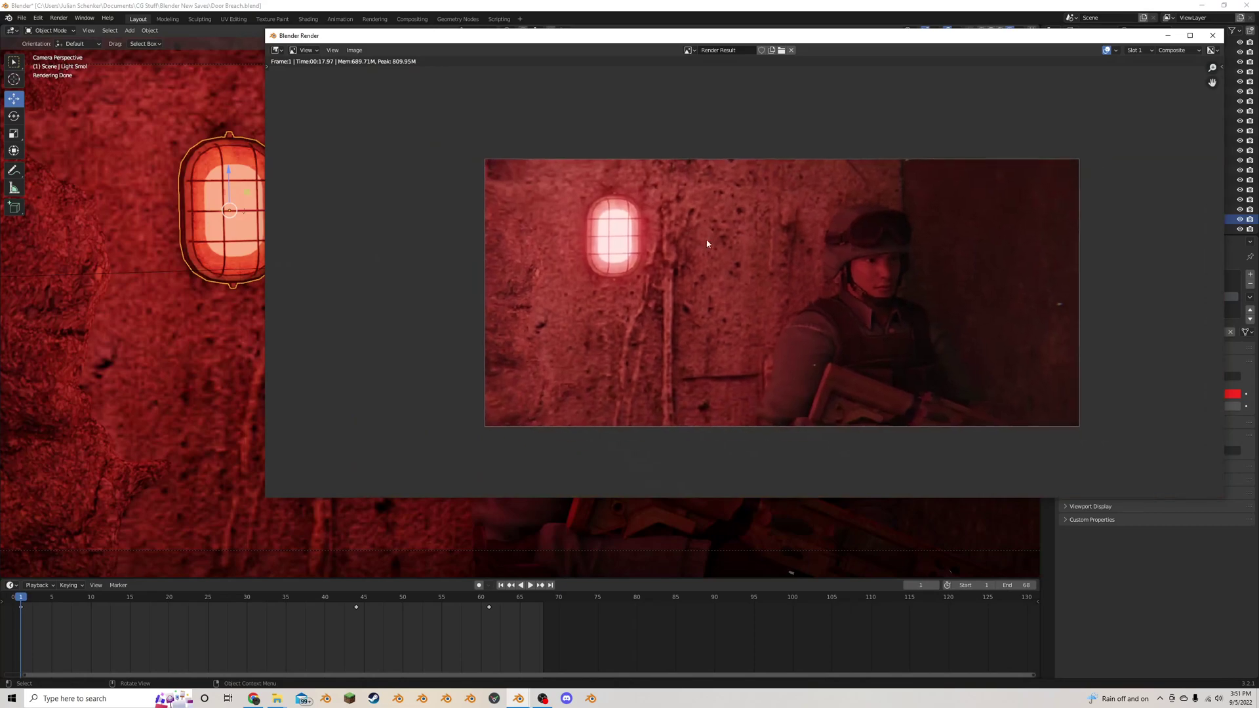
# Return to the Compositing workspace and test a mid grey for the Mix node's second Image colour before darkening it to a near-black grey
pyautogui.click(403, 19)
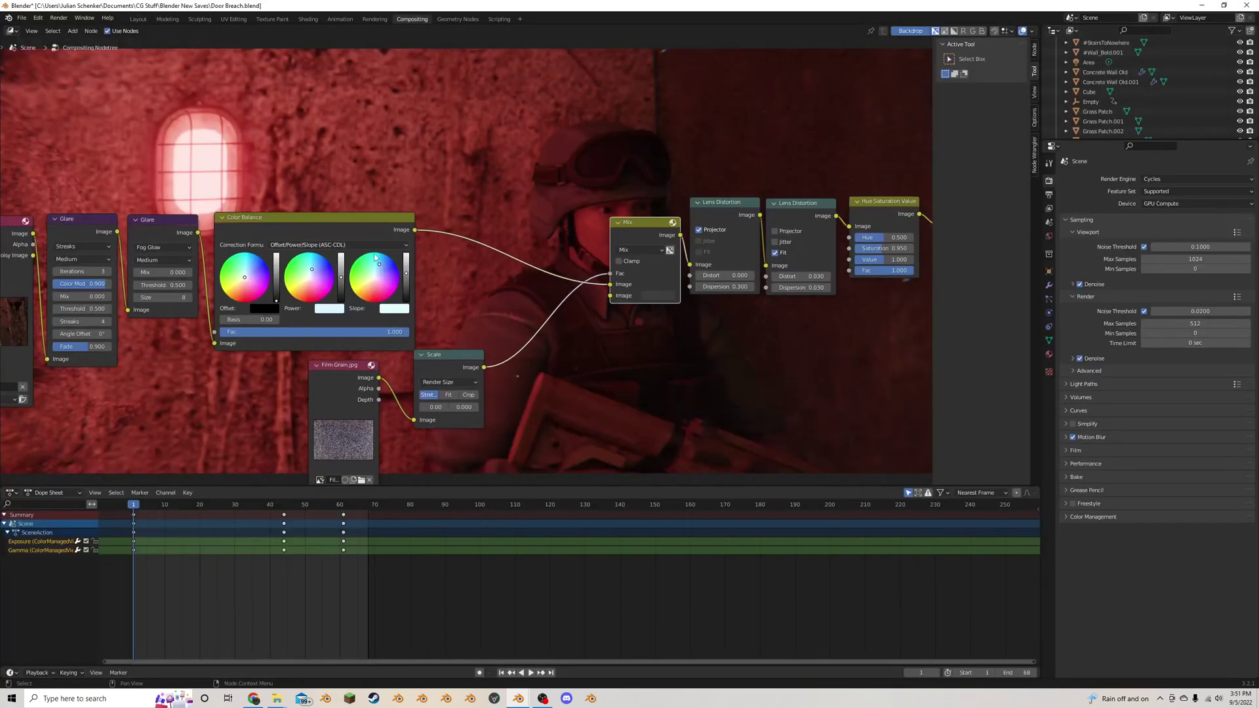
pyautogui.scroll(-1, 396, 249)
pyautogui.click(698, 302)
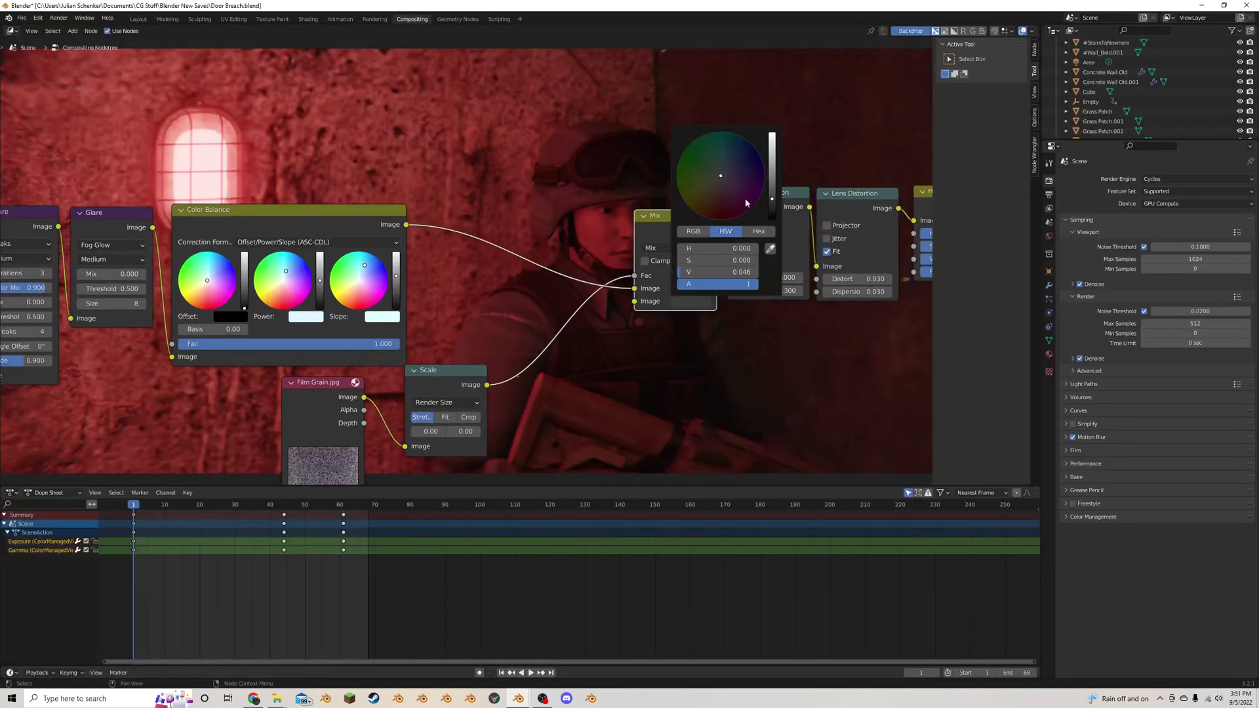
pyautogui.click(773, 180)
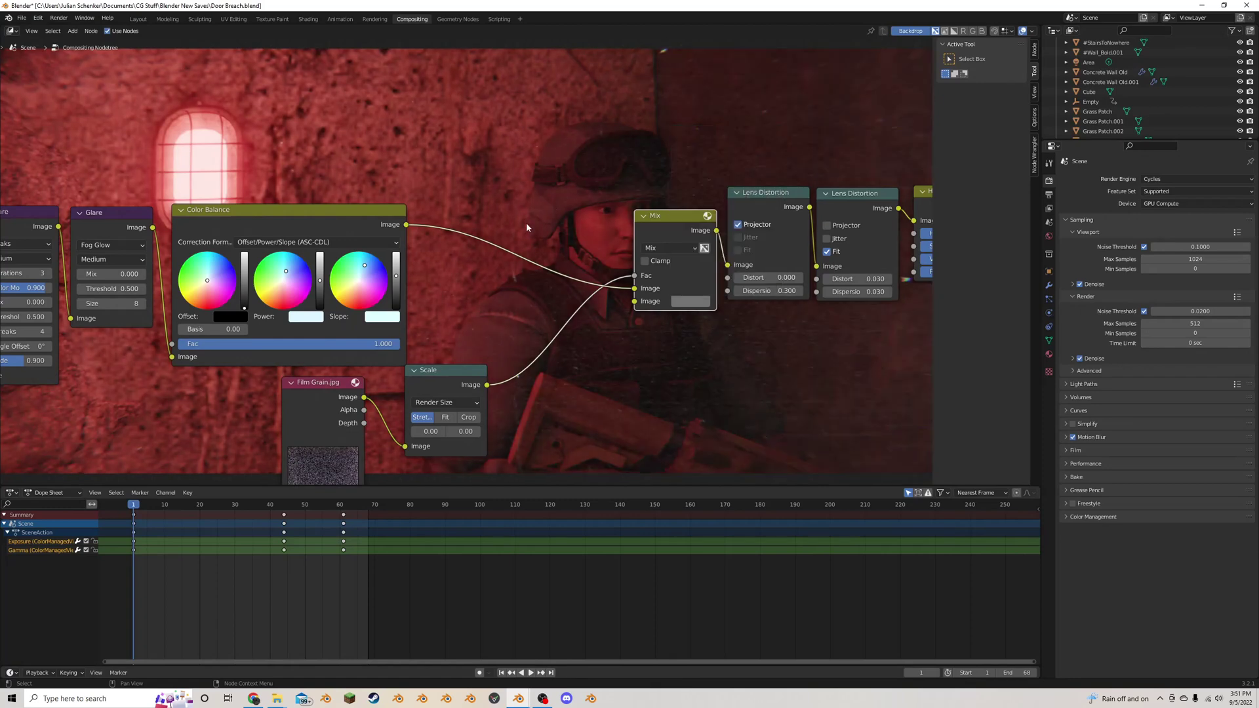
pyautogui.scroll(-2, 518, 217)
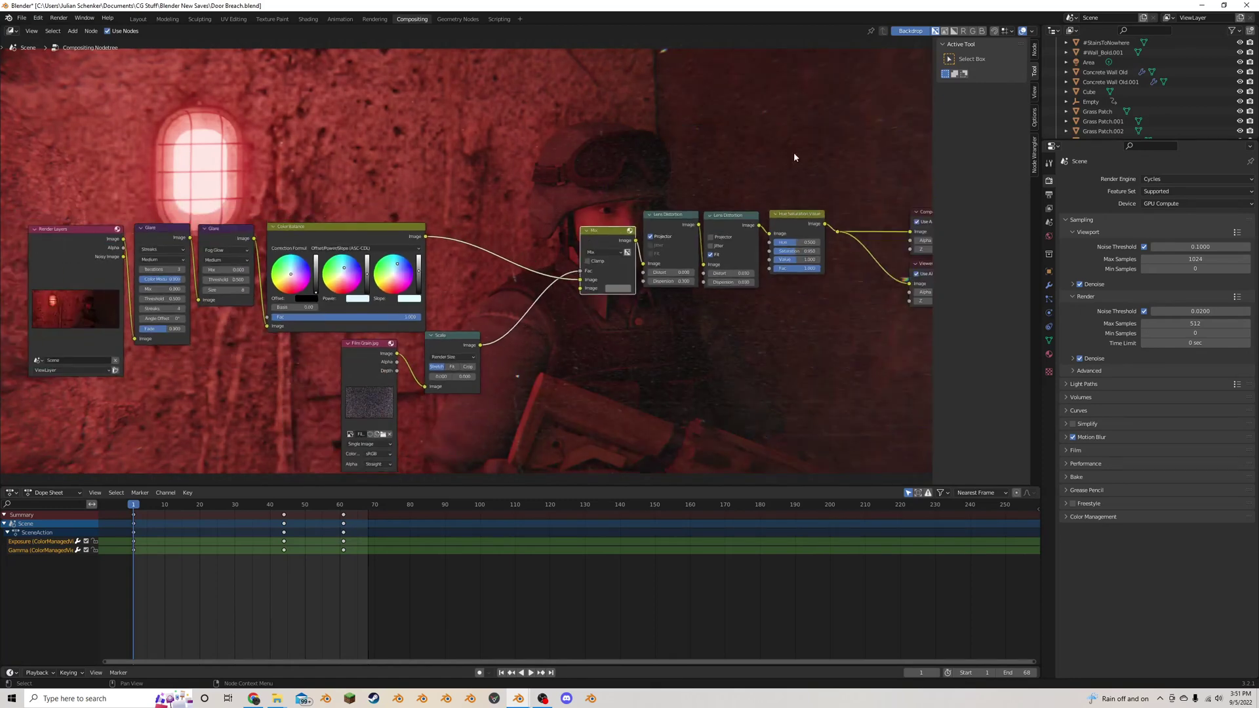
pyautogui.click(617, 289)
pyautogui.click(672, 217)
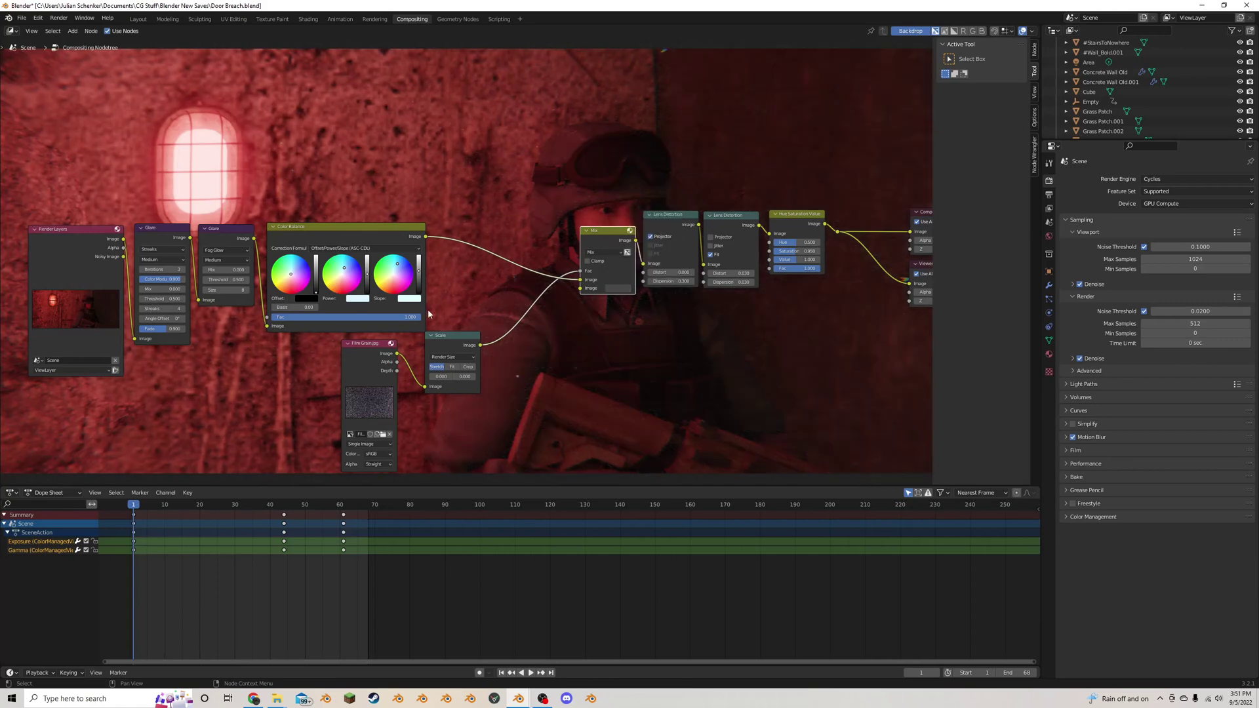
pyautogui.scroll(-4, 500, 297)
pyautogui.scroll(5, 492, 292)
pyautogui.moveTo(802, 289); pyautogui.dragTo(734, 329, button='middle')
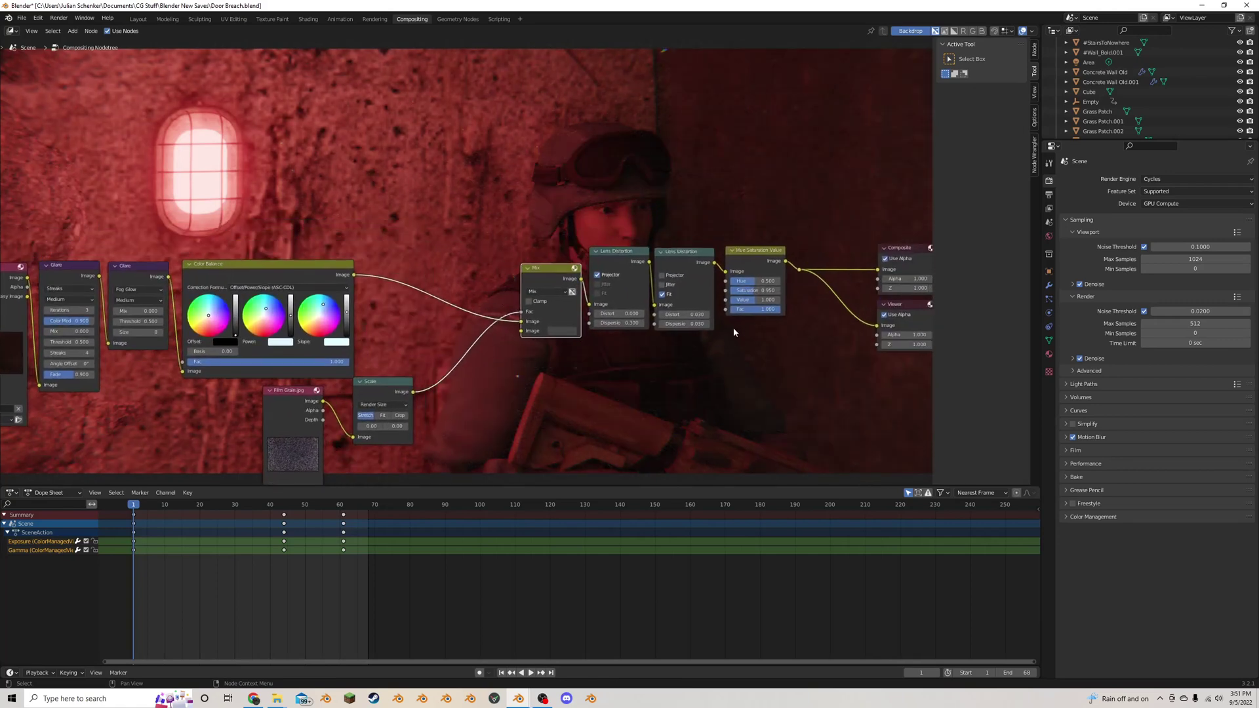
pyautogui.scroll(-2, 532, 302)
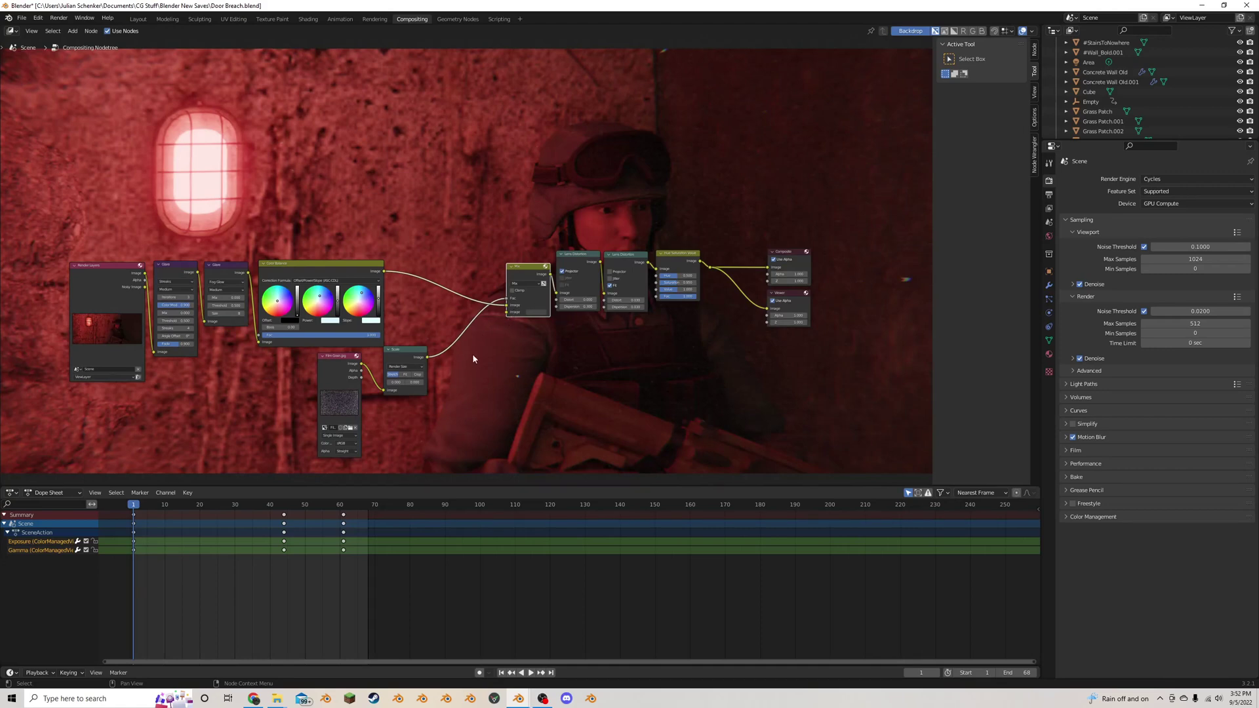
# Lighten the Mix node's second Image colour slightly to a dark grey for the film grain
pyautogui.click(536, 313)
pyautogui.moveTo(579, 255); pyautogui.dragTo(579, 250)
pyautogui.scroll(1, 408, 344)
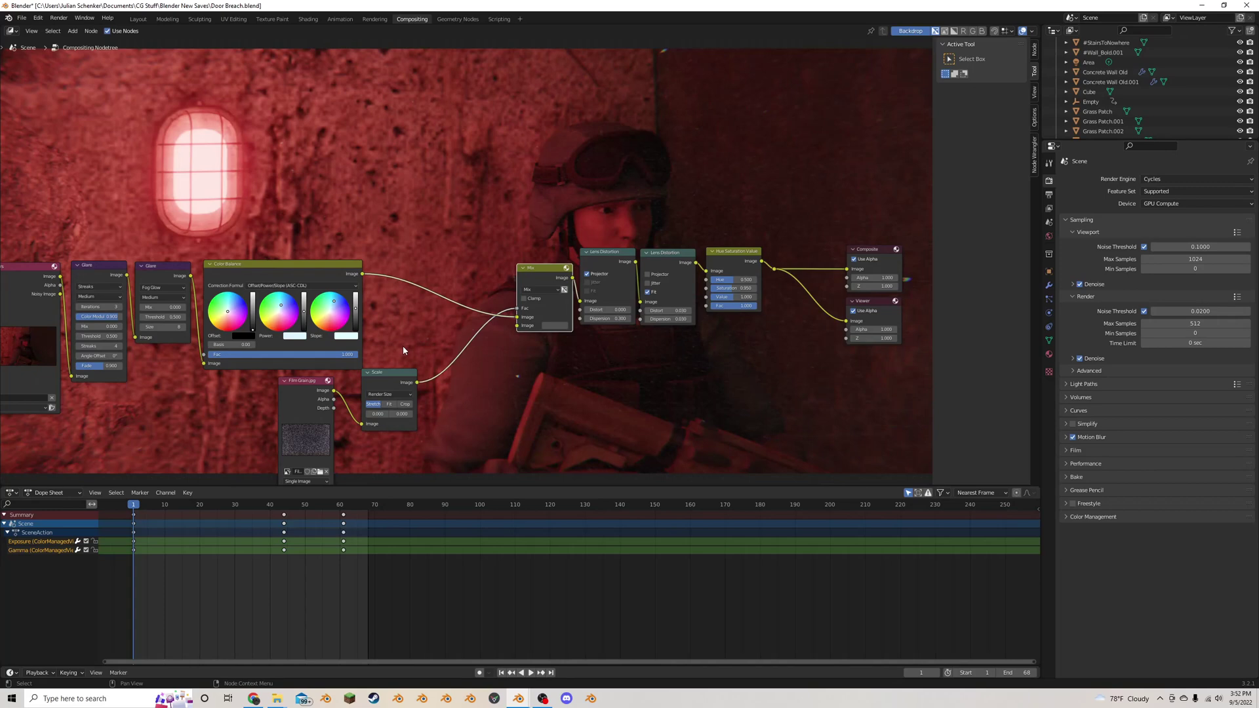
# Examine the Glare and Color Balance node settings, the film grain branch, and the overall compositing chain
pyautogui.scroll(-1, 544, 325)
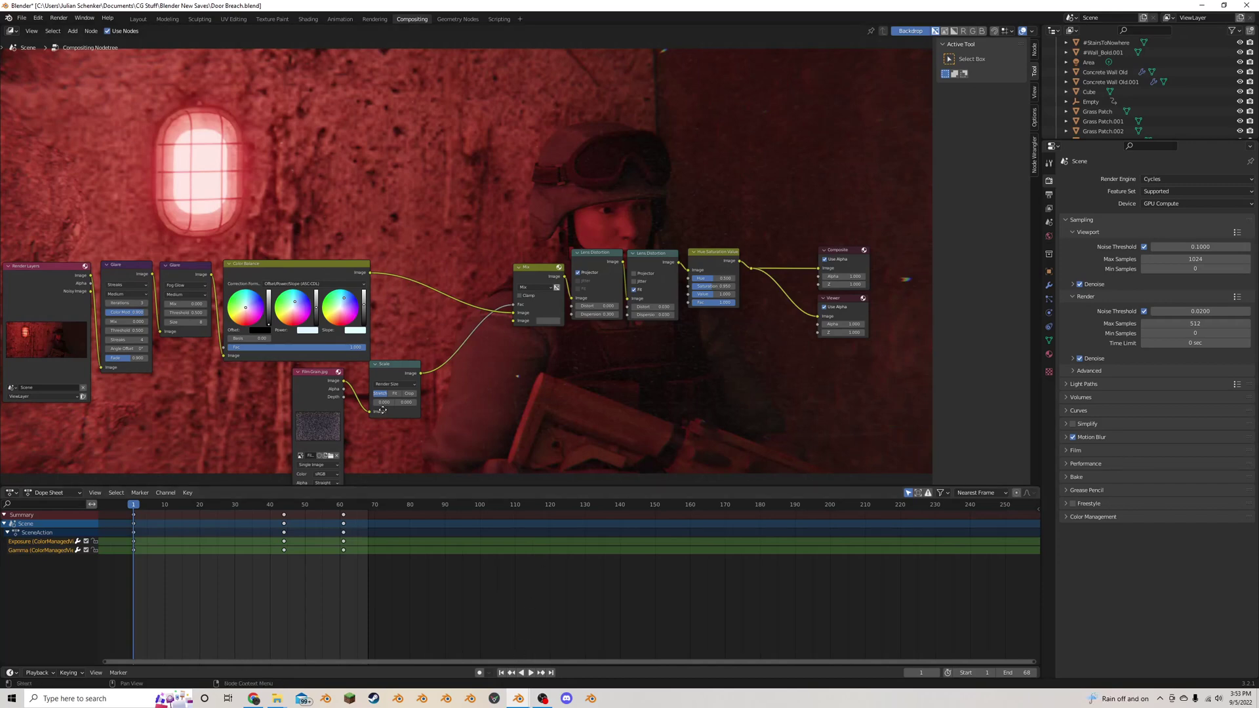
pyautogui.moveTo(474, 356); pyautogui.dragTo(598, 365, button='middle')
pyautogui.scroll(8, 577, 327)
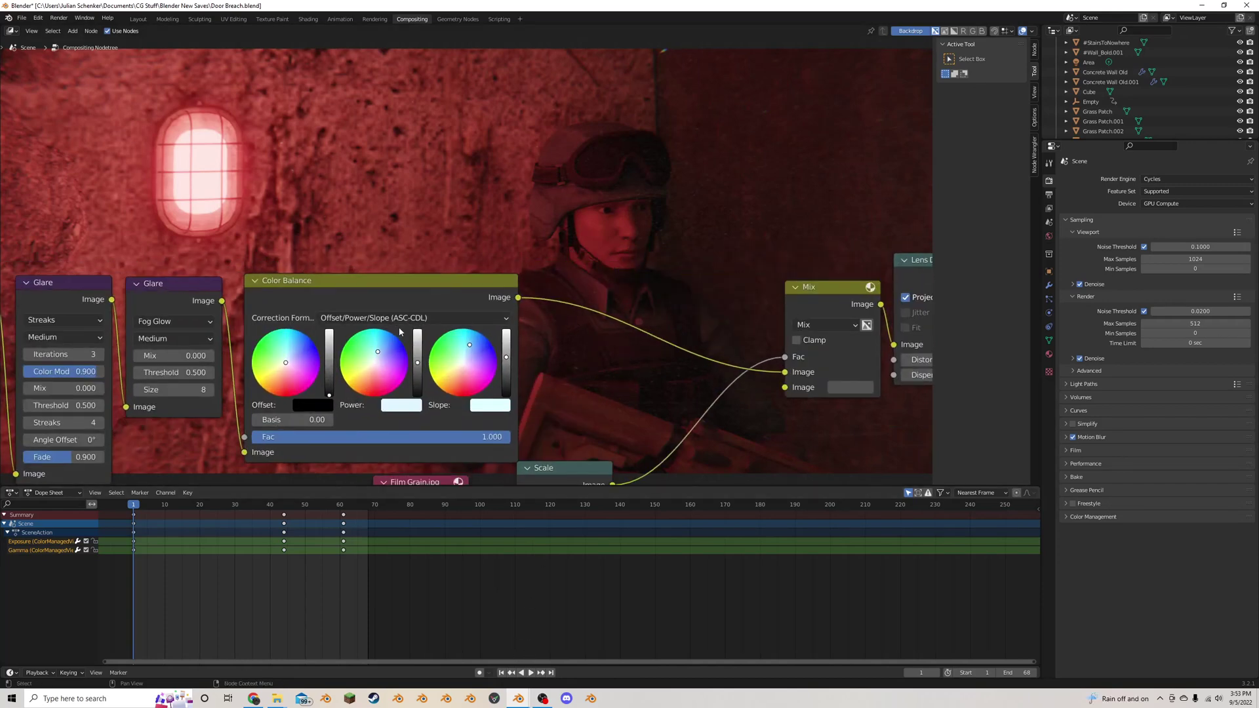
pyautogui.moveTo(395, 331); pyautogui.dragTo(439, 280, button='middle')
pyautogui.scroll(1, 443, 276)
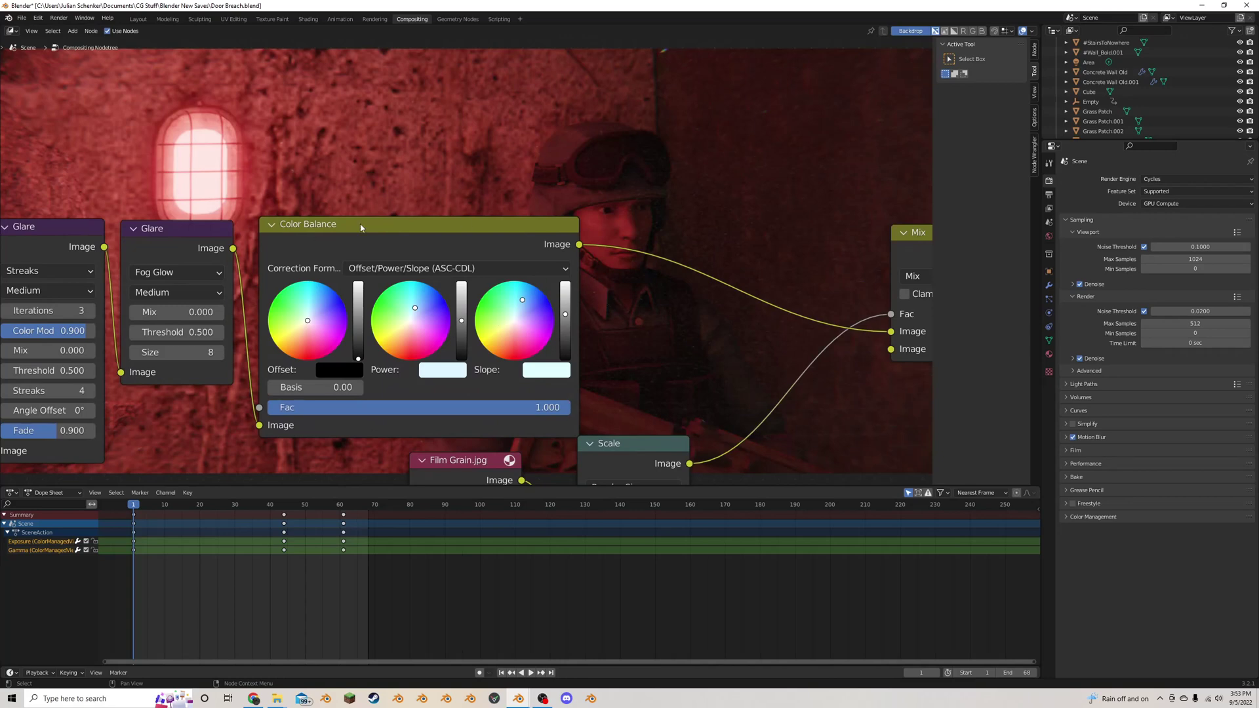
pyautogui.scroll(-10, 462, 272)
pyautogui.moveTo(489, 340); pyautogui.dragTo(369, 328, button='middle')
pyautogui.scroll(-1, 411, 320)
pyautogui.scroll(2, 374, 327)
pyautogui.scroll(-1, 389, 322)
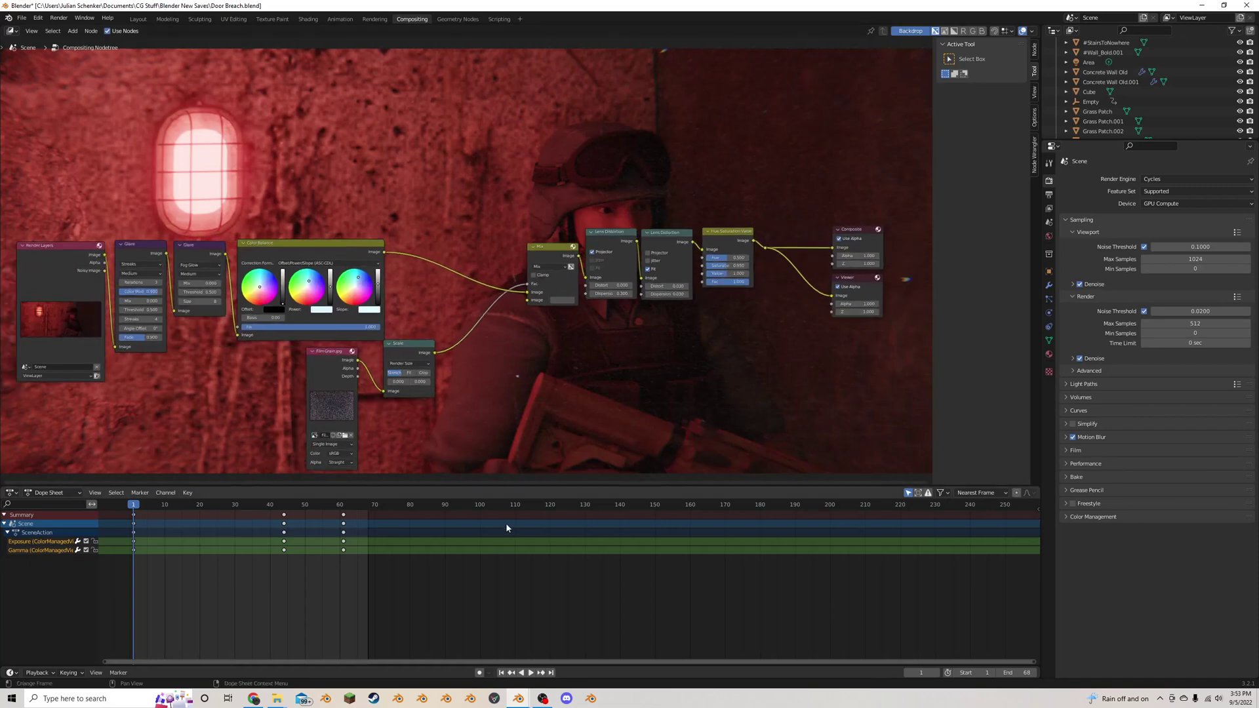
pyautogui.click(537, 700)
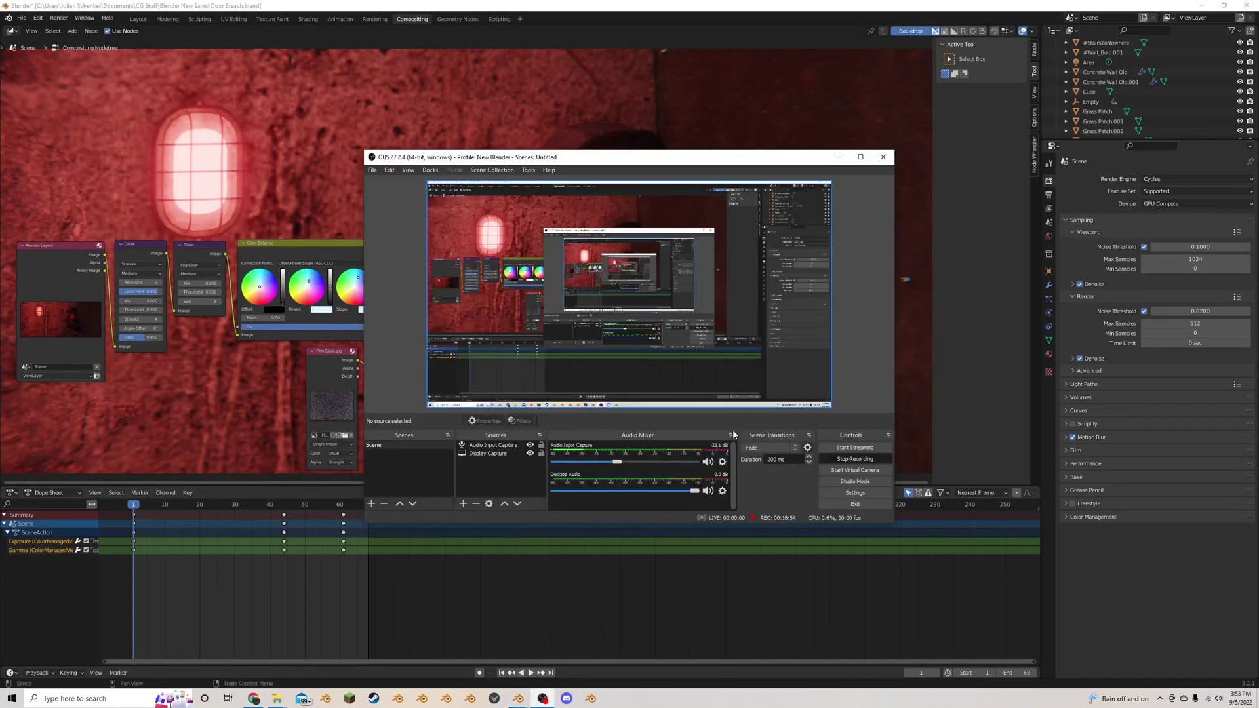